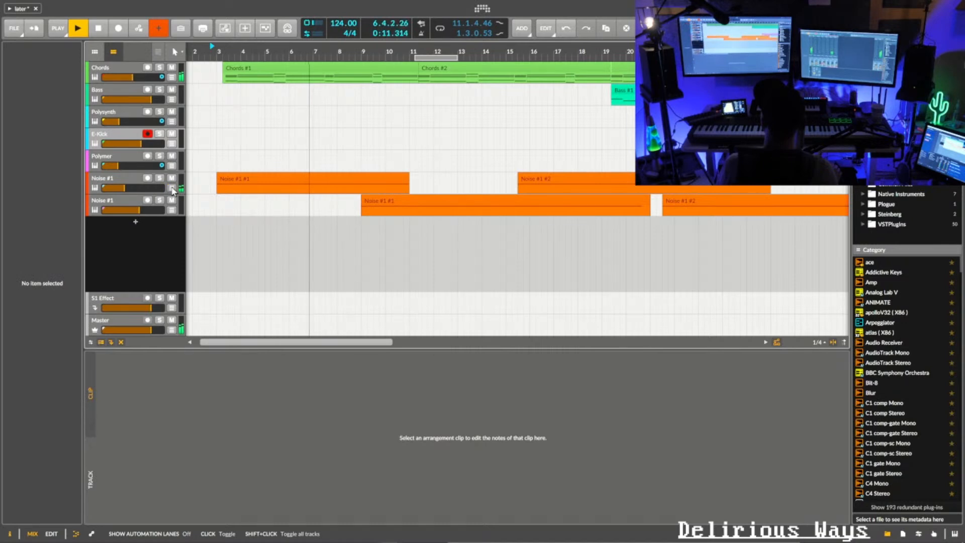
- Show the automation lane of the upper Noise #1 track across the whole arrangement
left_click(172, 189)
left_click(173, 189)
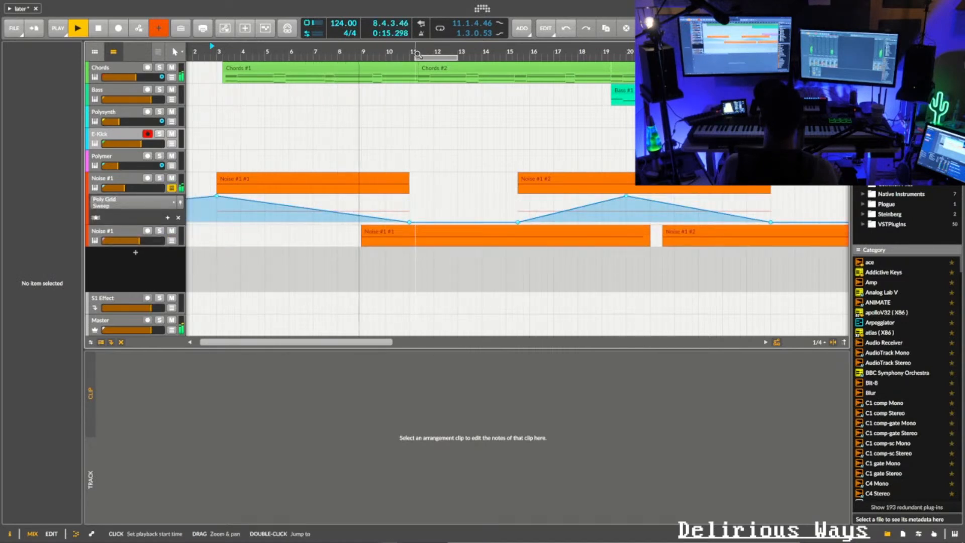
left_click_drag(437, 52, 436, 20)
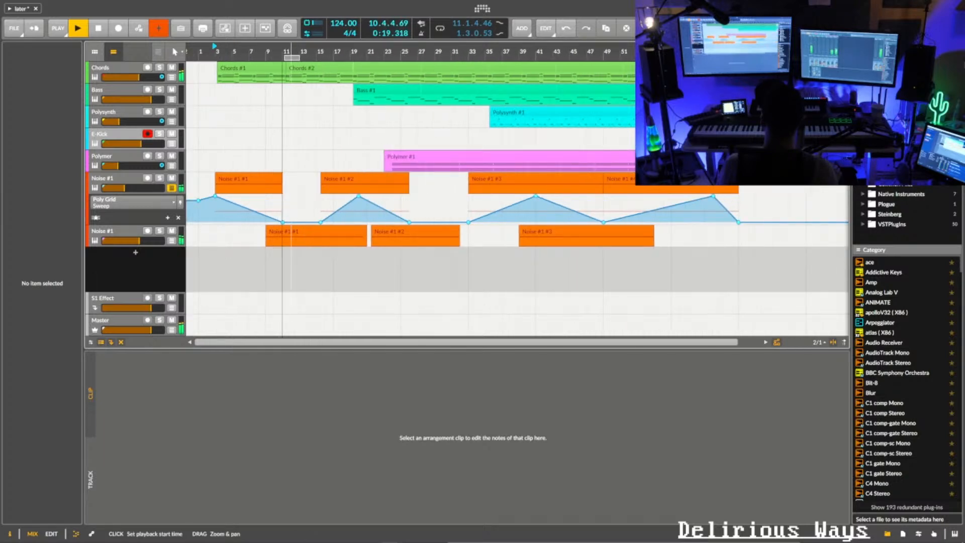
- Save the project
left_click(14, 28)
left_click(34, 79)
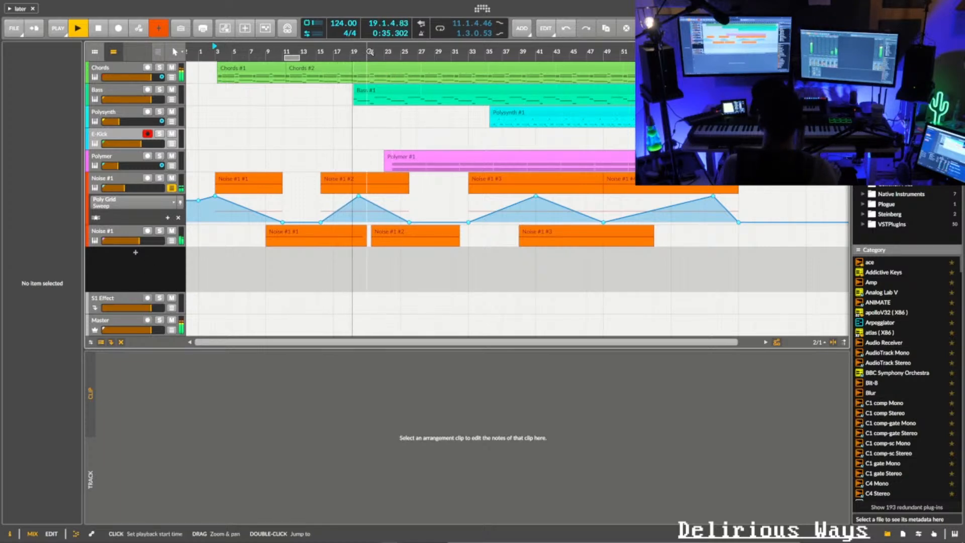
left_click_drag(370, 51, 320, 45)
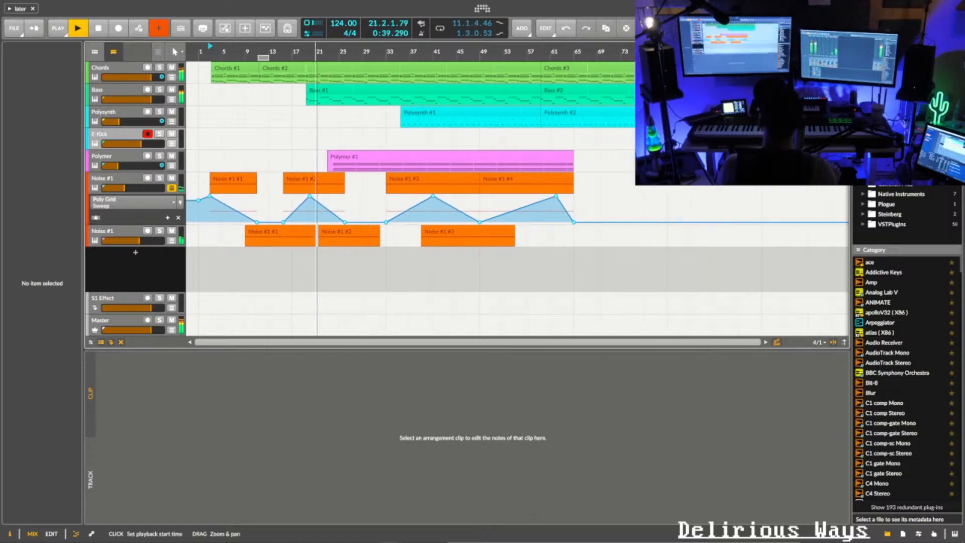
mouse_move(316, 50)
left_mouse_down()
mouse_move(285, 45)
mouse_move(304, 52)
left_mouse_up()
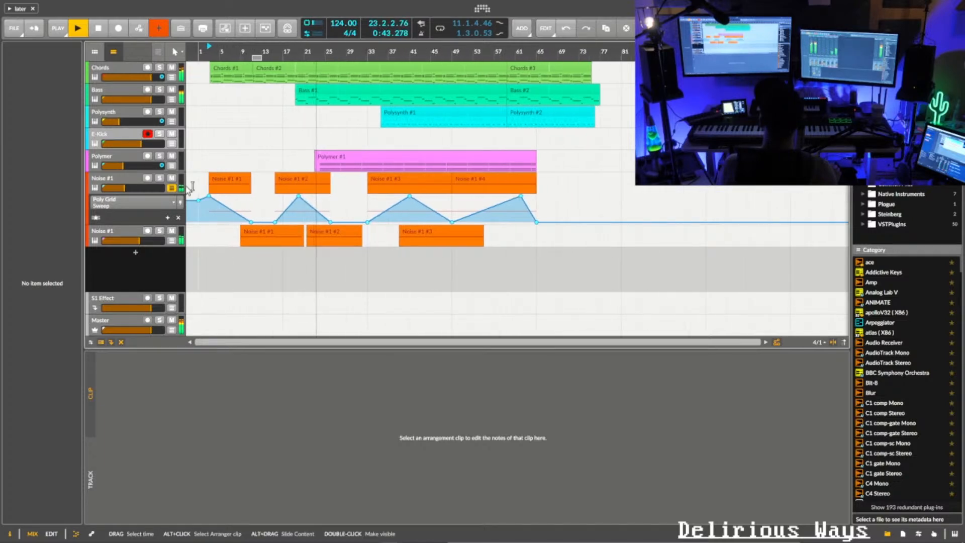
- Hide the upper Noise #1 track's automation lane and mute both Noise #1 tracks
left_click(172, 187)
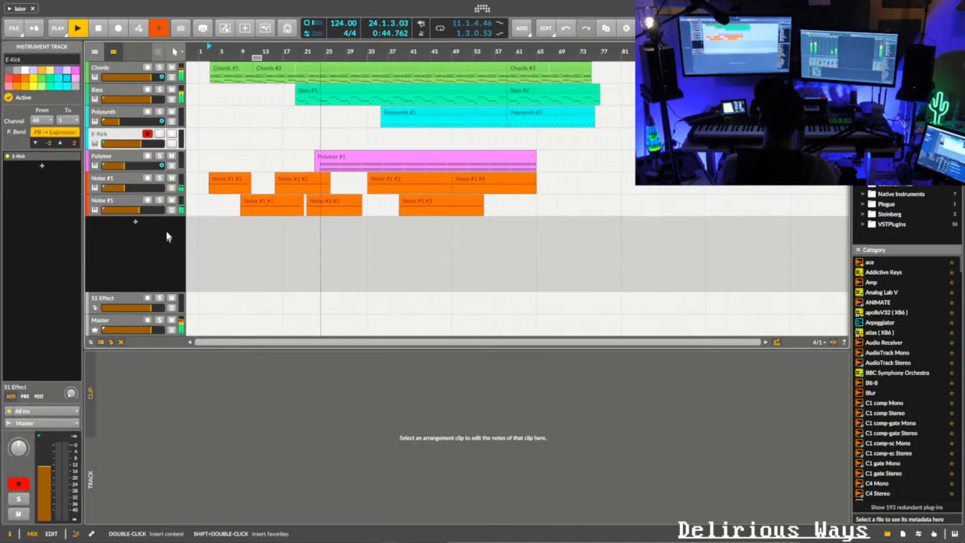
left_click(172, 199)
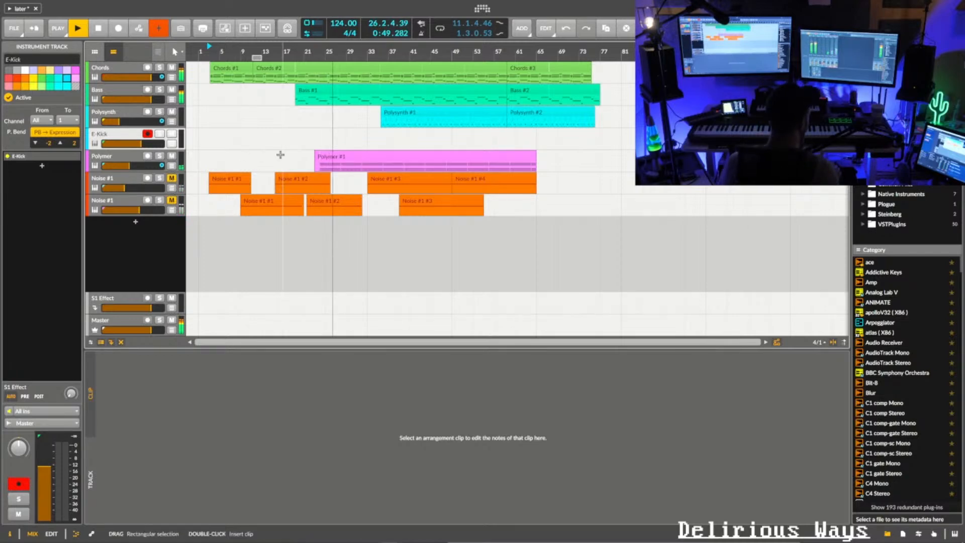
left_click_drag(346, 52, 301, 50)
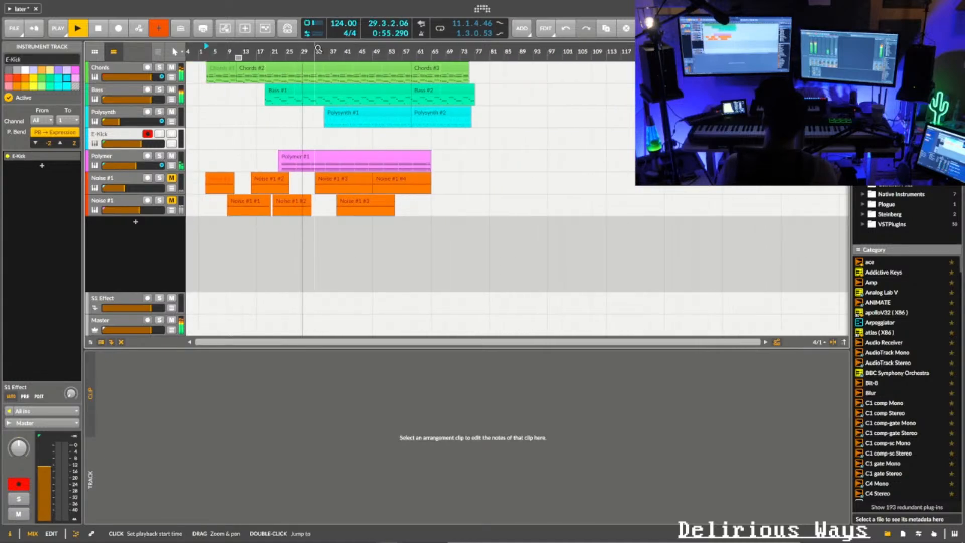
- Delete the Beat LFO modulator from the Chords track's Polysynth
left_click(120, 69)
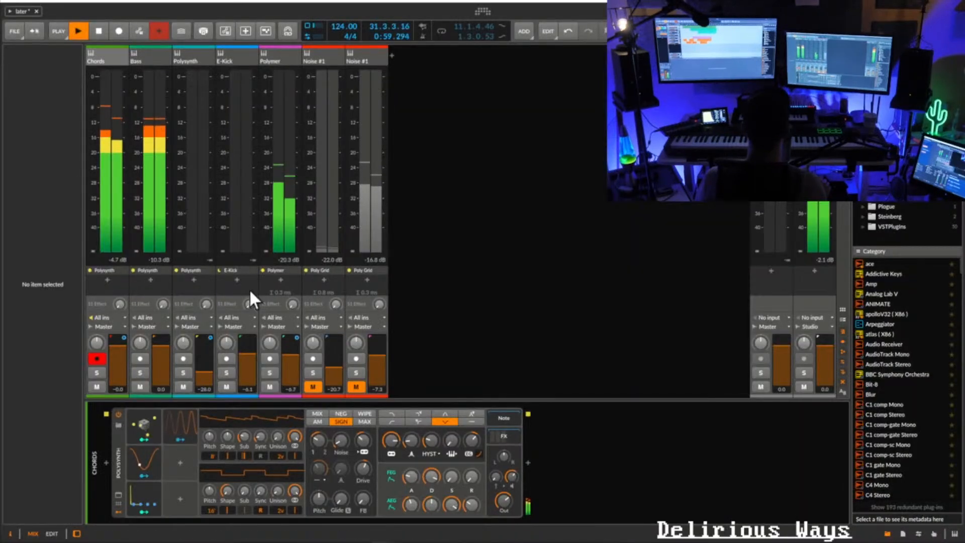
left_click(184, 419)
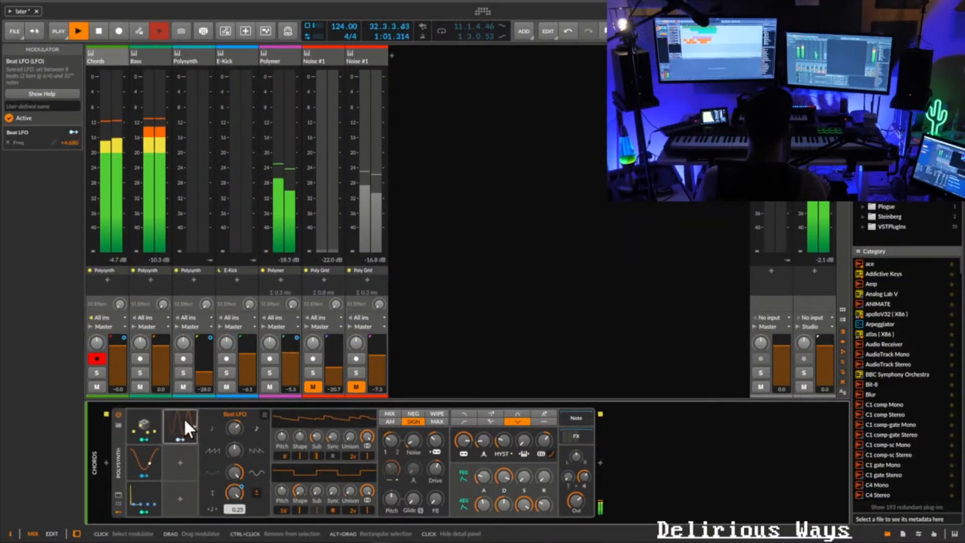
key("Delete")
- Find the LFO modulator and insert it in the Polysynth's freed modulator slot
left_click(170, 425)
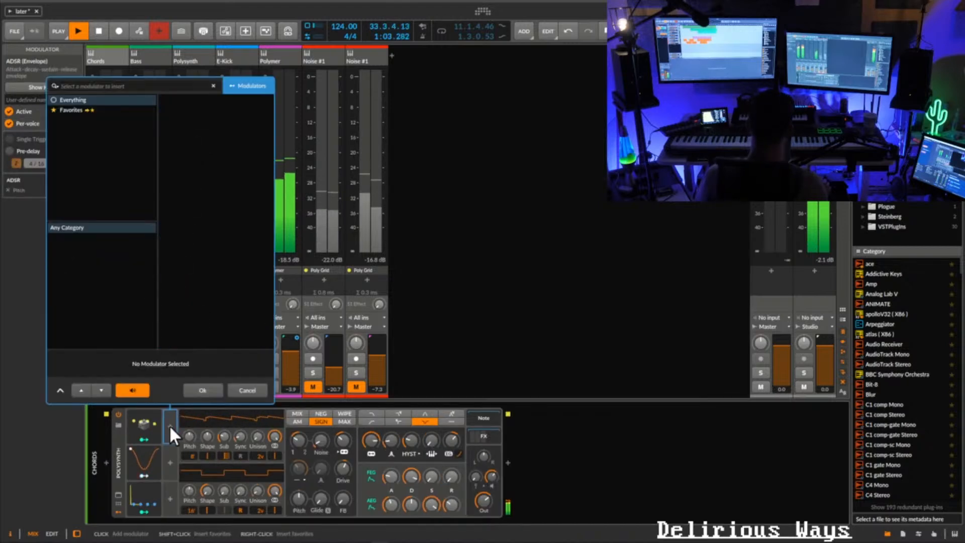
type("lfo")
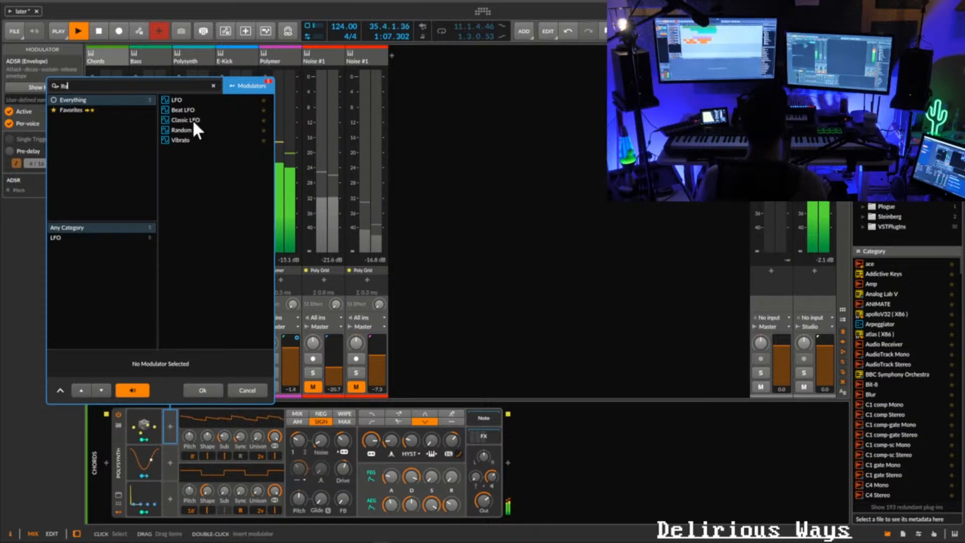
left_click(176, 99)
double_click(177, 97)
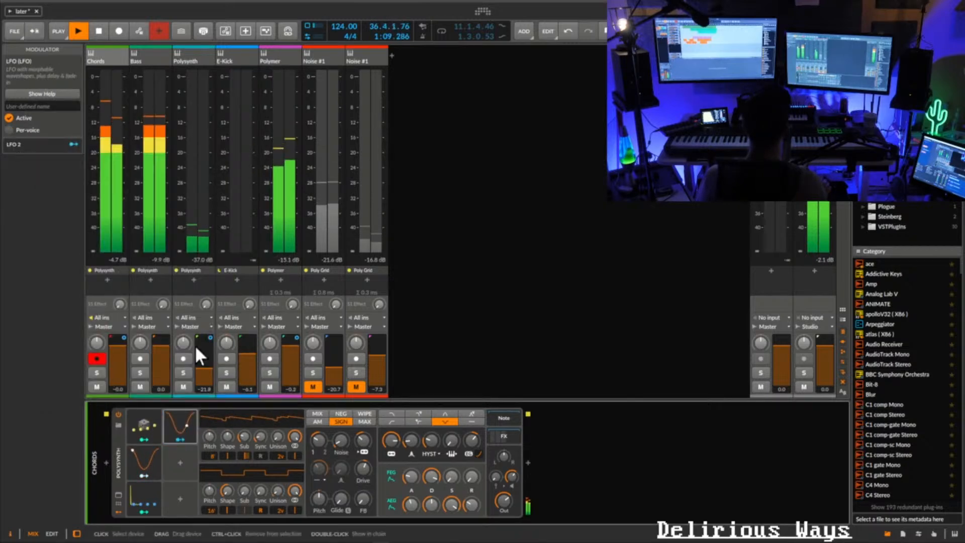
- Set the timebase of LFO 2 to 8th note
left_click(180, 425)
left_click(255, 428)
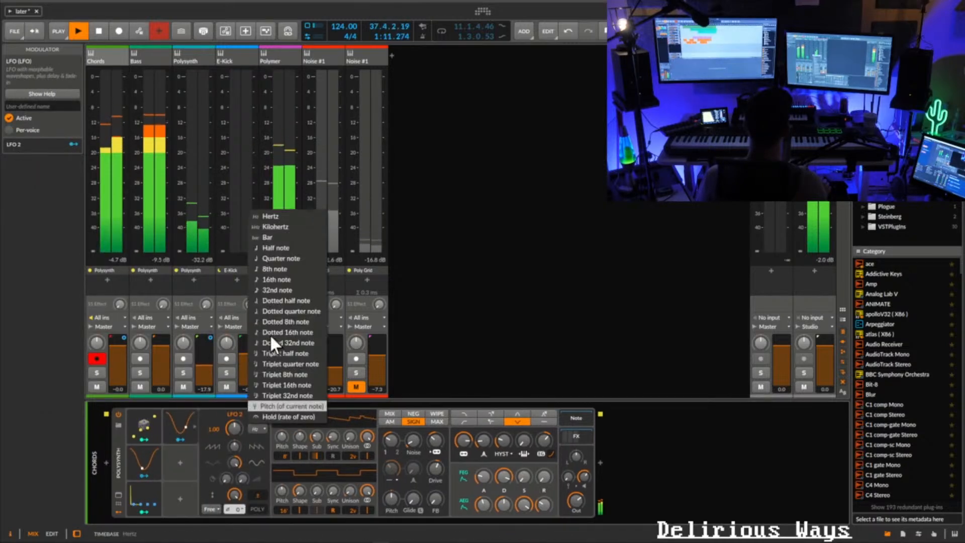
left_click(283, 270)
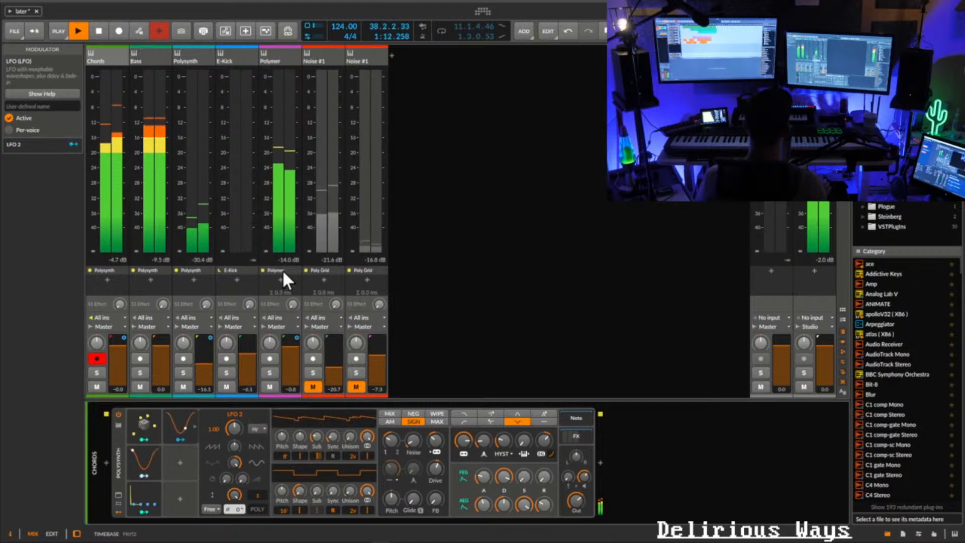
- Try LFO 2 modulation on the Polysynth's pre-filter drive and filter cutoff, clearing each assignment
left_click(180, 439)
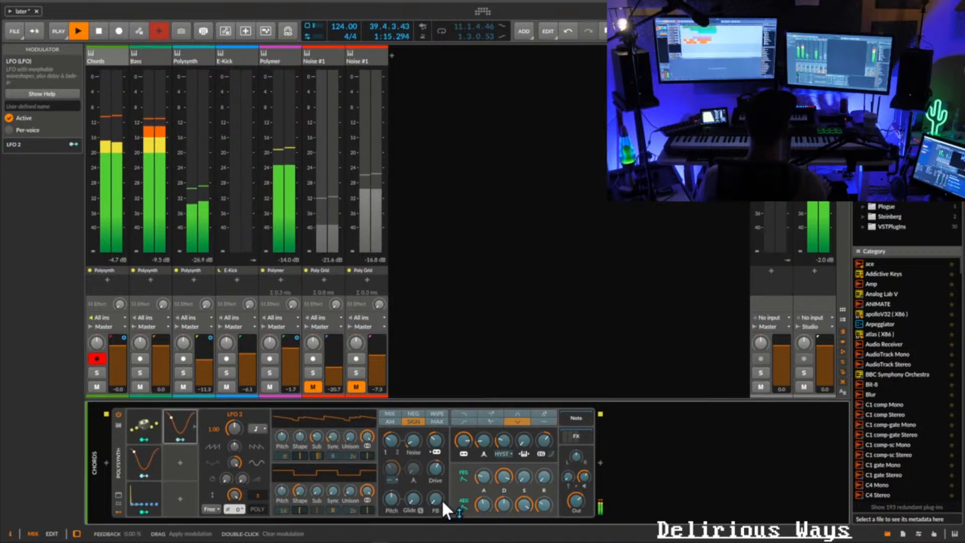
mouse_move(435, 468)
left_mouse_down()
mouse_move(436, 452)
mouse_move(438, 482)
left_mouse_up()
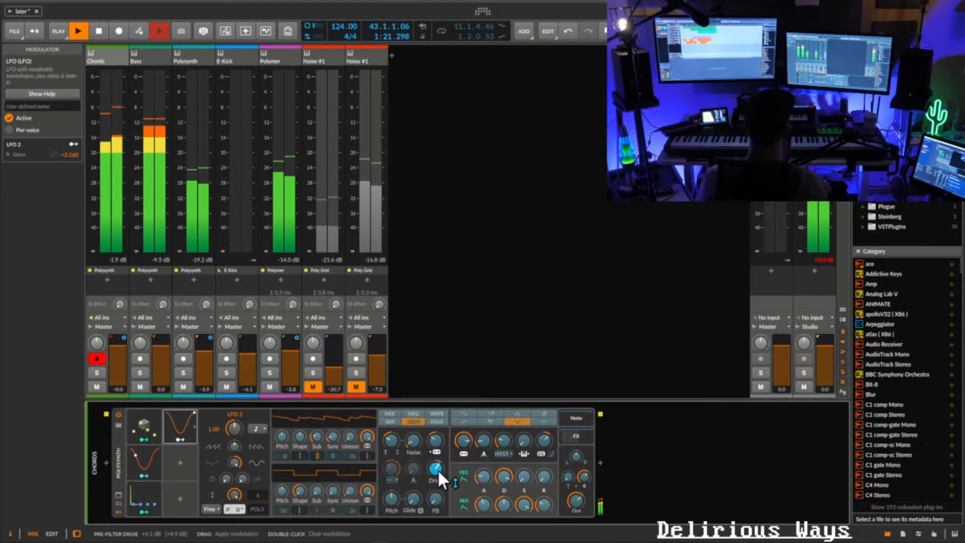
double_click(438, 469)
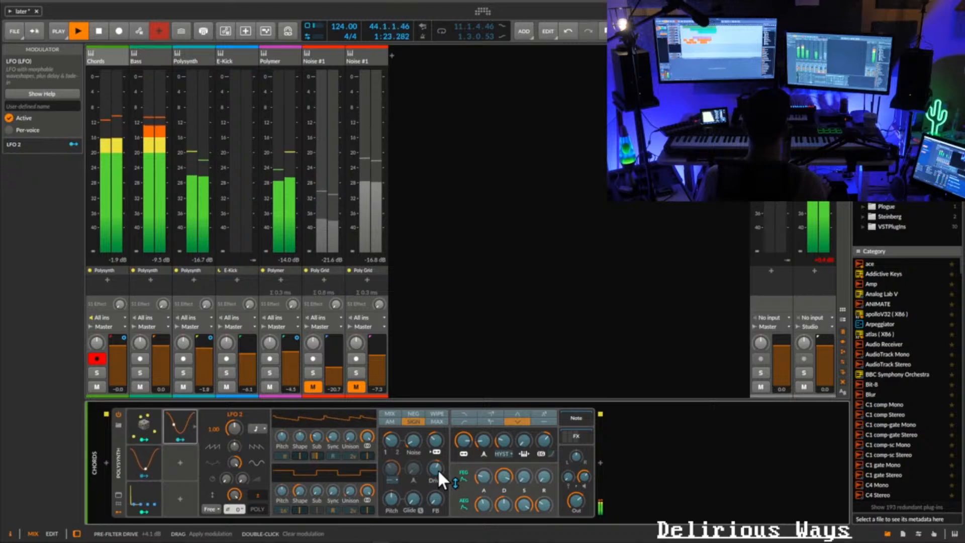
left_click_drag(469, 439, 469, 435)
double_click(465, 441)
- Open the Polysynth's FX chain and modulate its Filter device's frequency with LFO 2 by +7.605
left_click(586, 439)
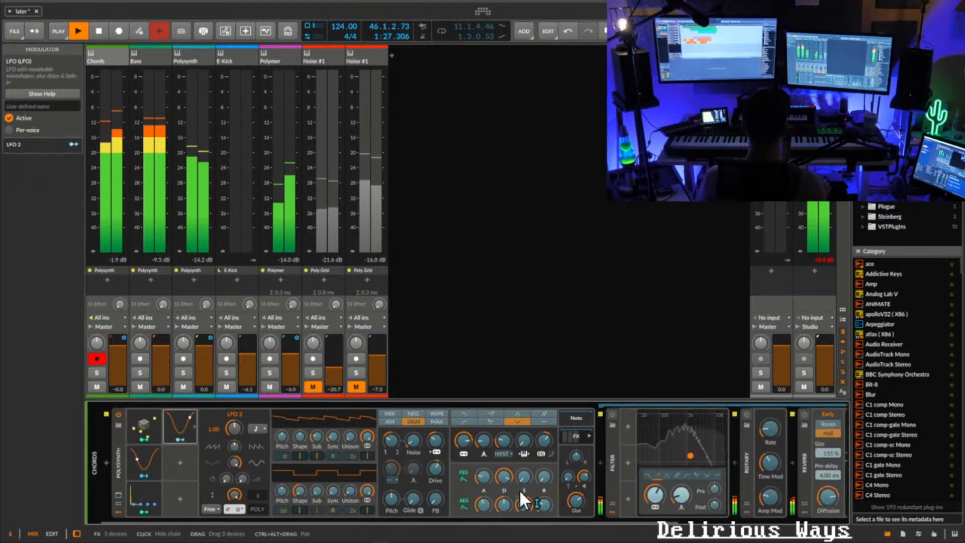
left_click(529, 514)
mouse_move(662, 491)
left_mouse_down()
mouse_move(662, 477)
mouse_move(656, 497)
left_mouse_up()
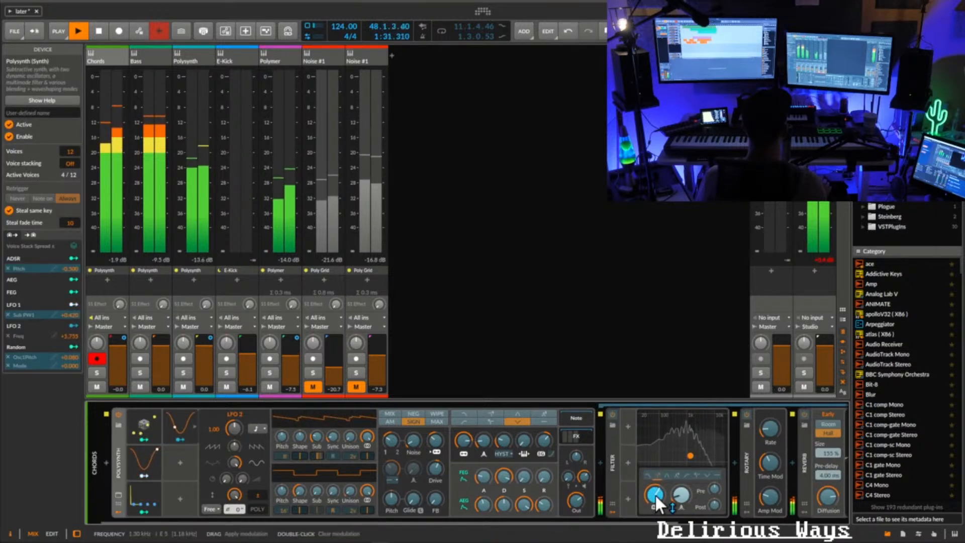
scroll(653, 525, "right", 5)
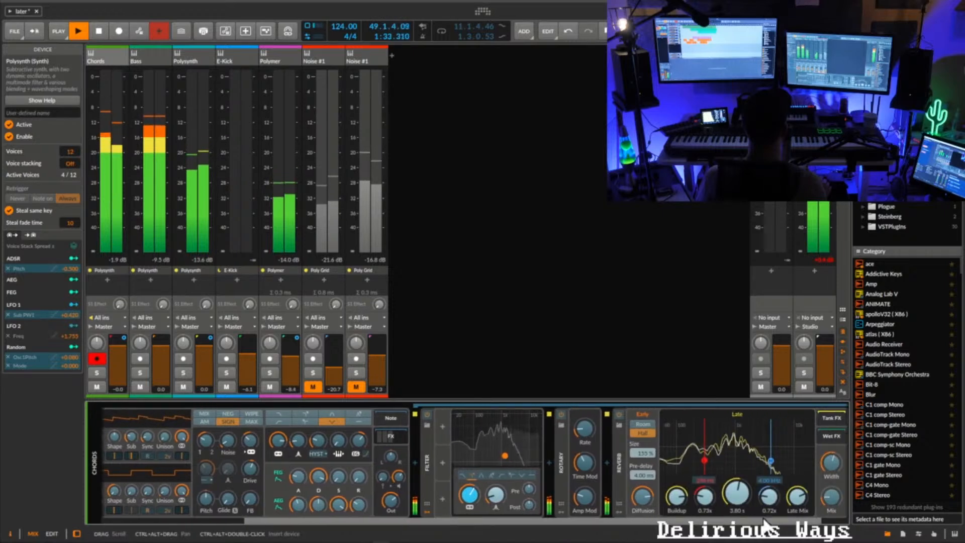
scroll(536, 515, "left", 5)
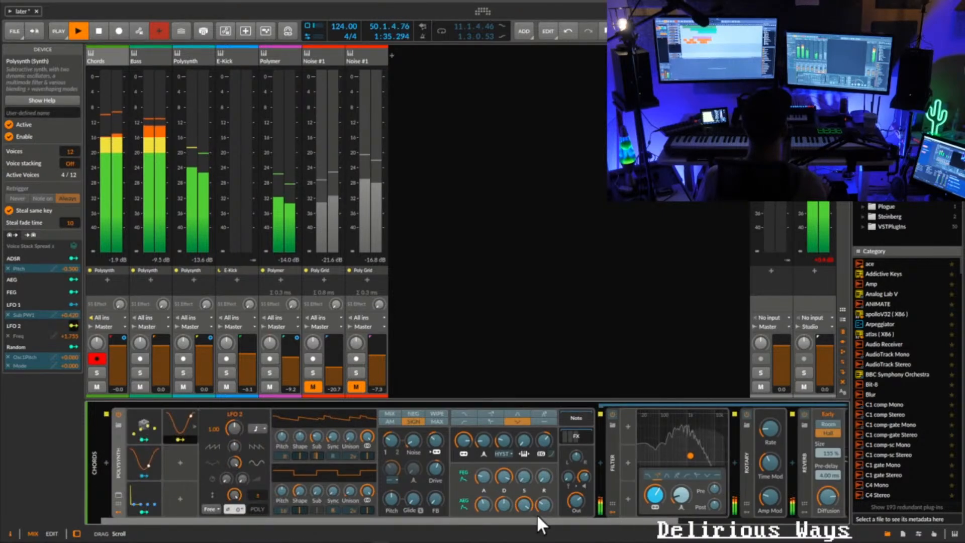
scroll(535, 513, "right", 5)
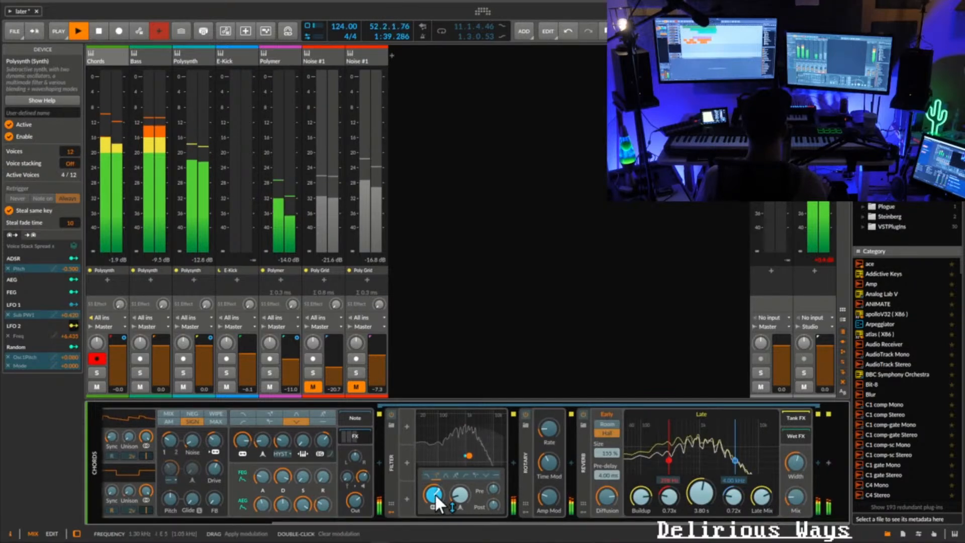
mouse_move(435, 498)
left_mouse_down()
mouse_move(435, 457)
mouse_move(435, 492)
left_mouse_up()
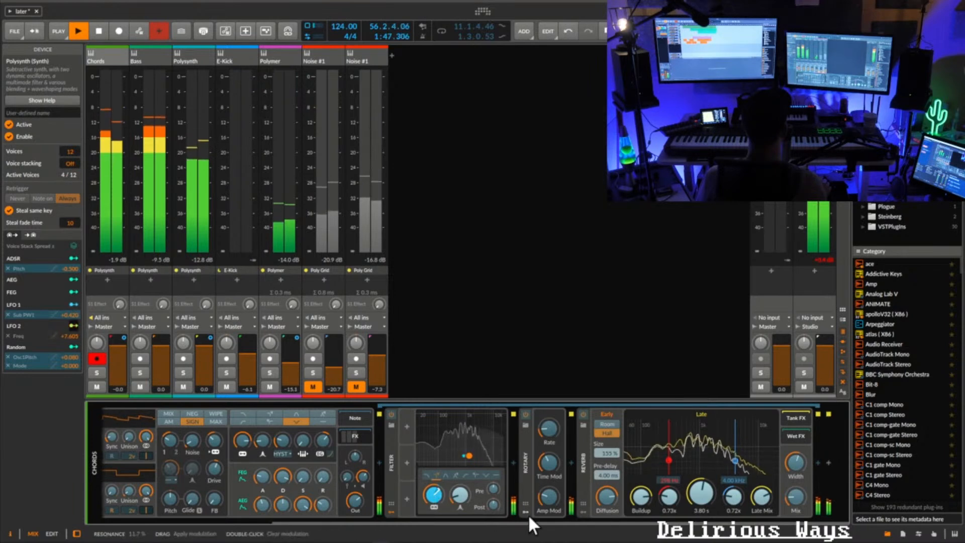
- Modulate the Polysynth's pre-filter drive with LFO 2 by +2.160
left_click_drag(547, 521, 308, 519)
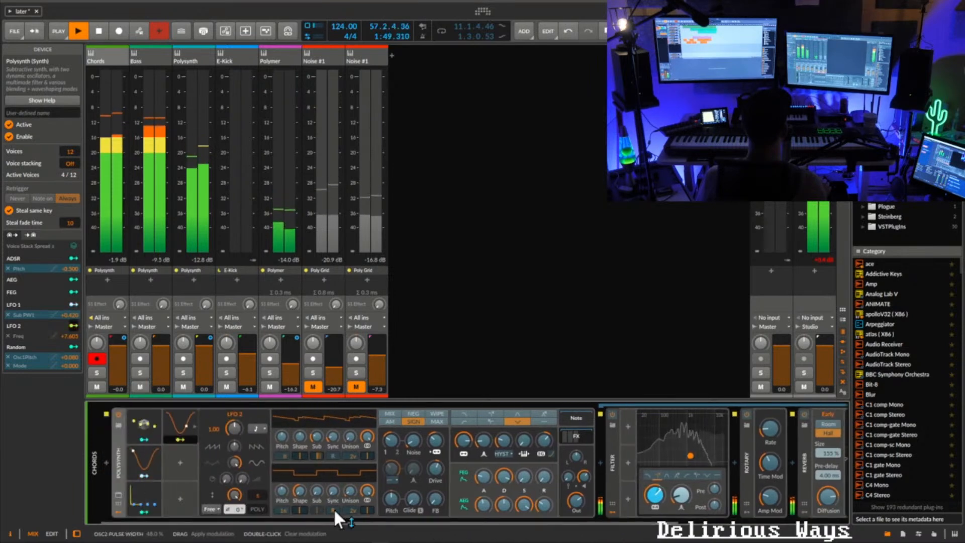
left_click_drag(436, 470, 435, 466)
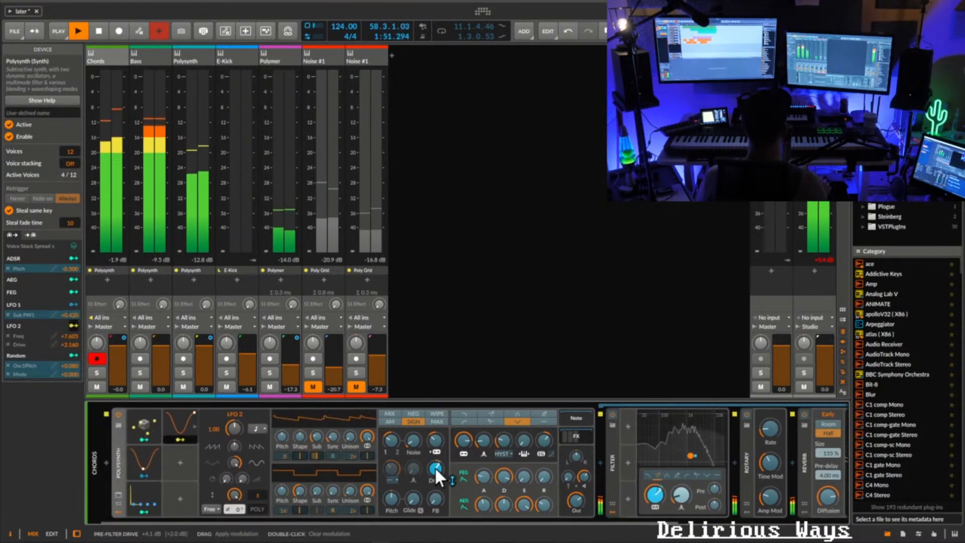
- Try LFO 2 modulation on the Polysynth's feedback and the FX Filter's mode, clearing each assignment
left_click_drag(440, 496, 439, 499)
double_click(438, 497)
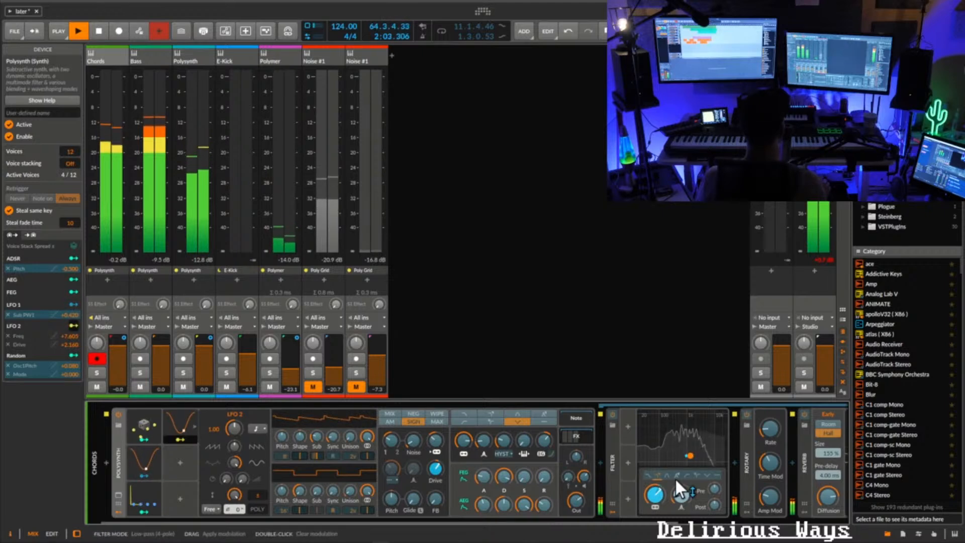
left_click_drag(670, 474, 669, 467)
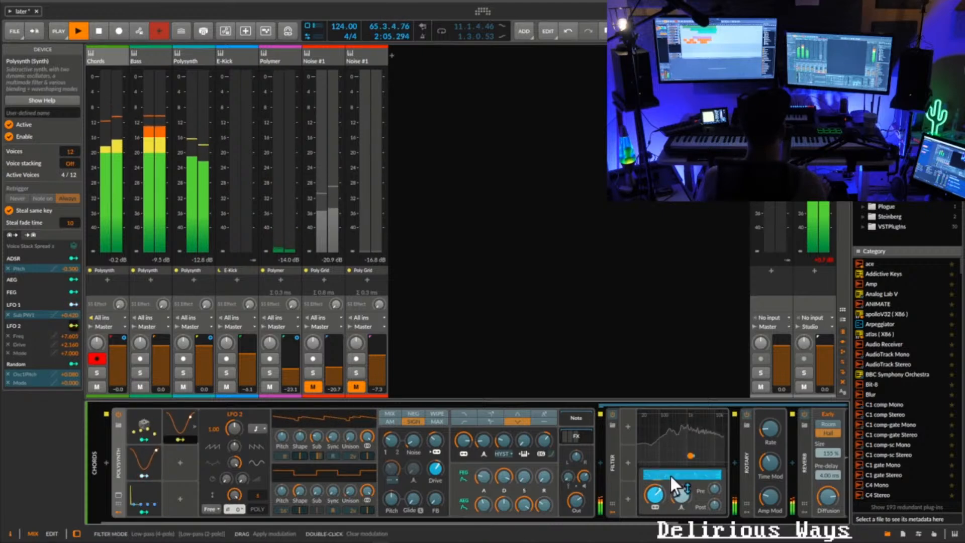
double_click(669, 475)
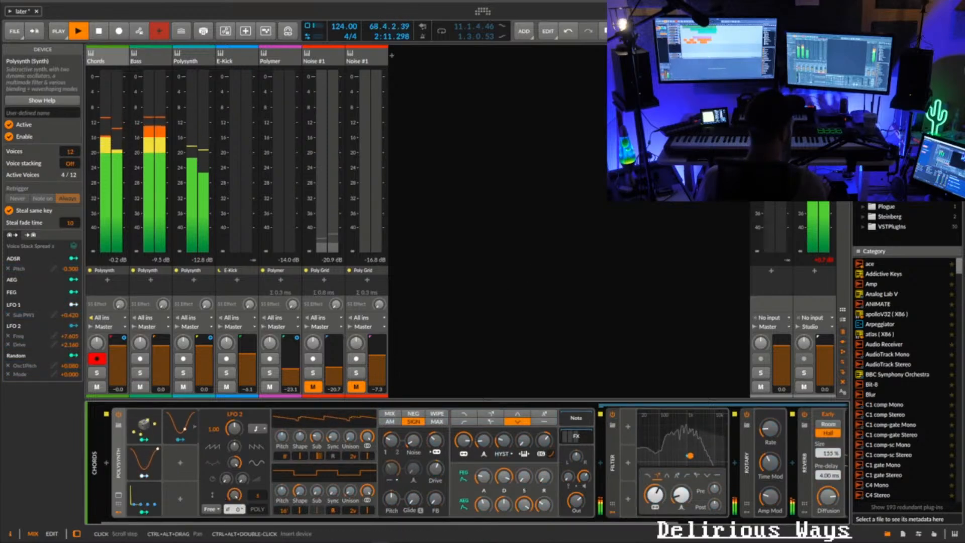
- Stop playback and restart it near the beginning of the arrangement
key("space")
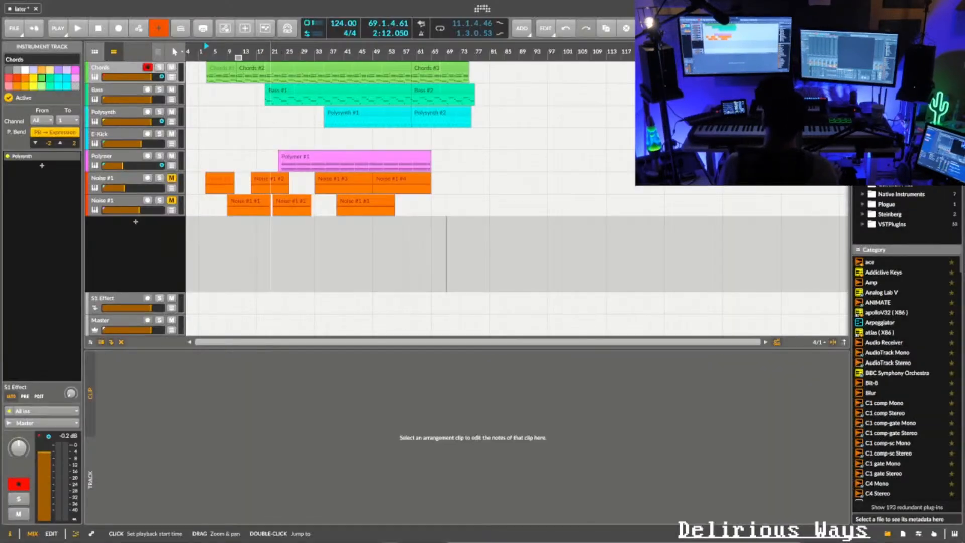
double_click(199, 49)
mouse_move(213, 50)
left_mouse_down()
mouse_move(212, 73)
mouse_move(209, 51)
left_mouse_up()
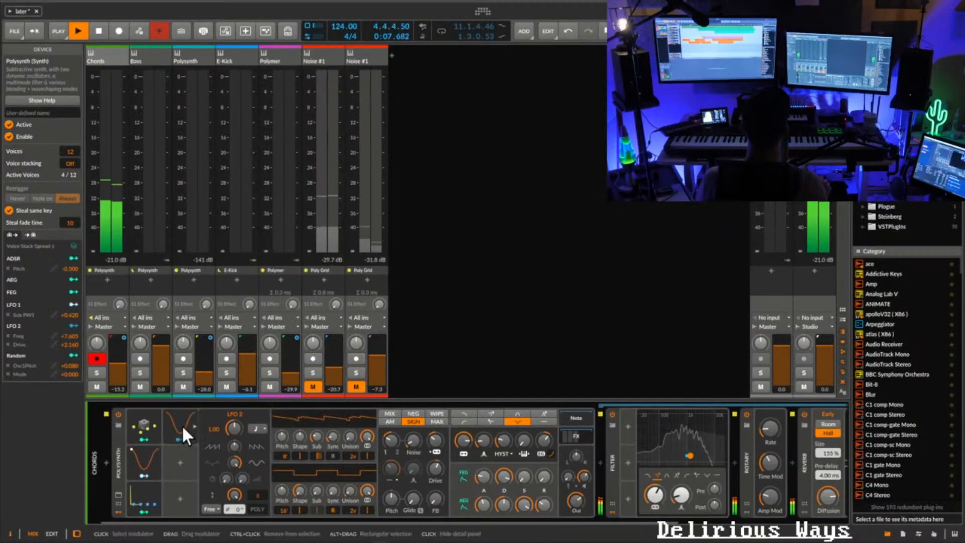
- Turn down the overall modulation amount of LFO 2 in the Chords track's Polysynth
left_click(182, 425)
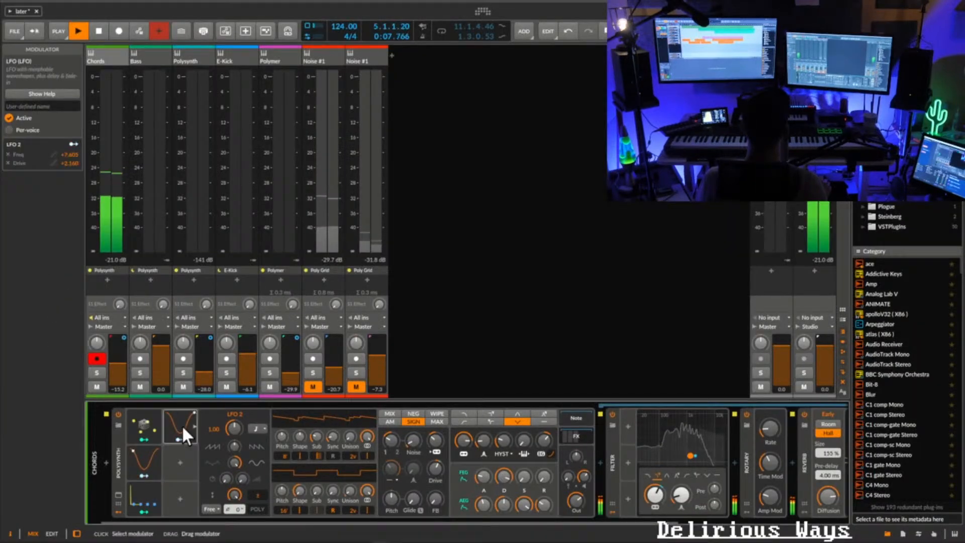
left_click_drag(234, 494, 235, 530)
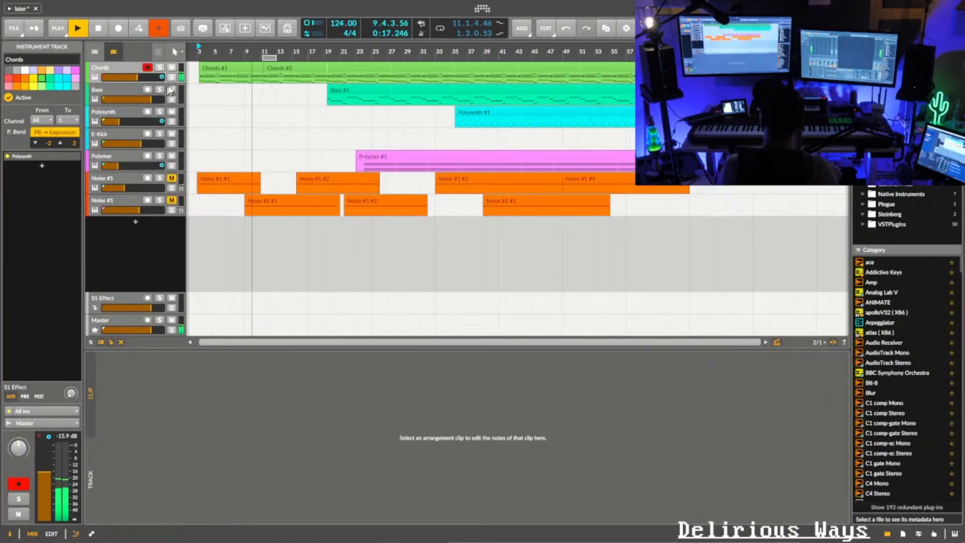
- Show the Chords track's automation and add a separate lane for the Polysynth's LFO 2 Amount
left_click(173, 78)
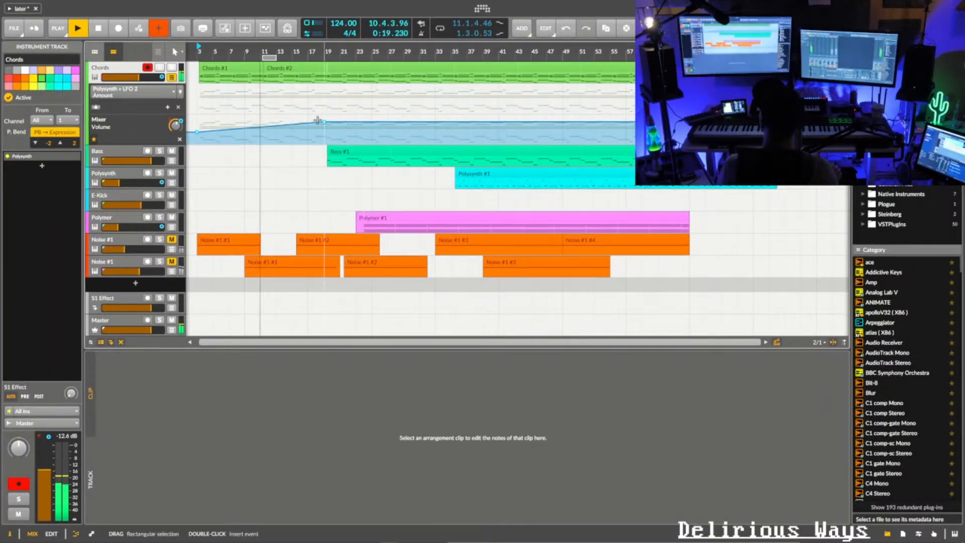
left_click(168, 95)
left_click(169, 96)
left_click(177, 103)
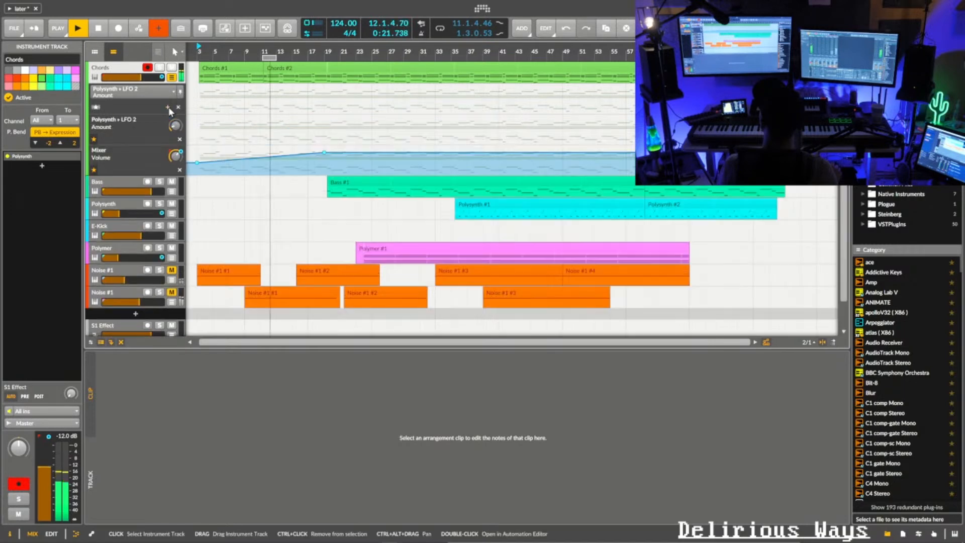
- Draw a rising LFO 2 Amount automation ramp from the start of the Chords clips up to 100% at bar 33
left_click(199, 139)
left_click_drag(340, 139, 436, 119)
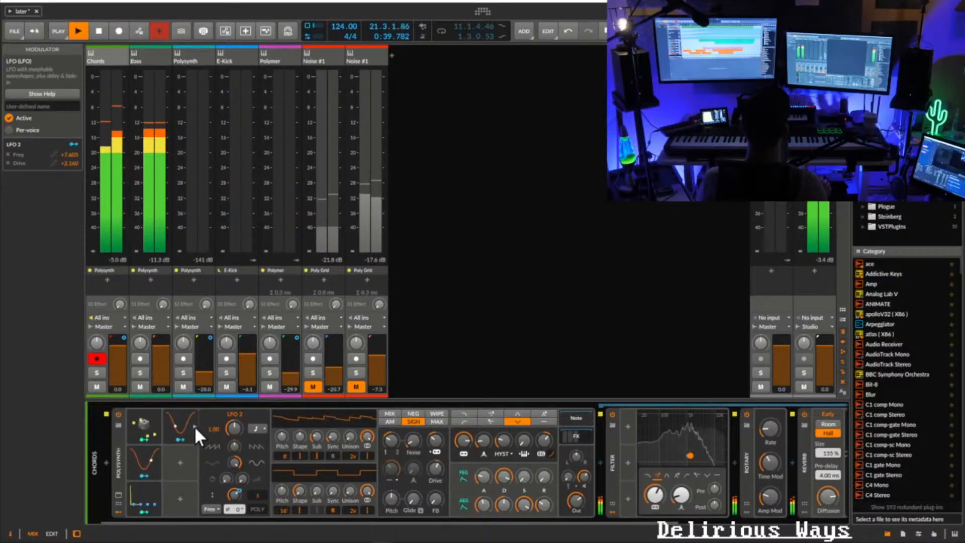
- Try the Note trigger mode on the Polysynth's LFO 2, settle on Sync, and set the phase to 90°
left_click(180, 420)
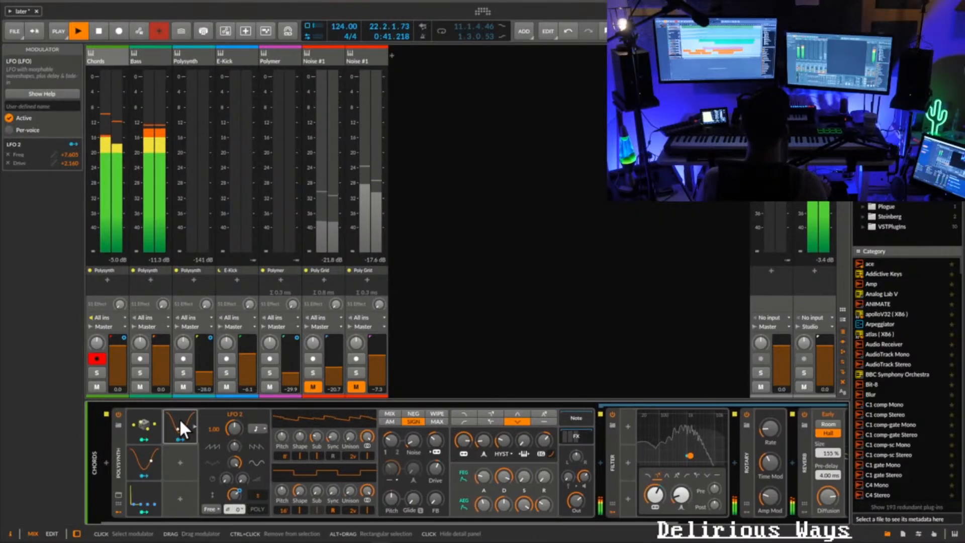
left_click(212, 509)
left_click(225, 476)
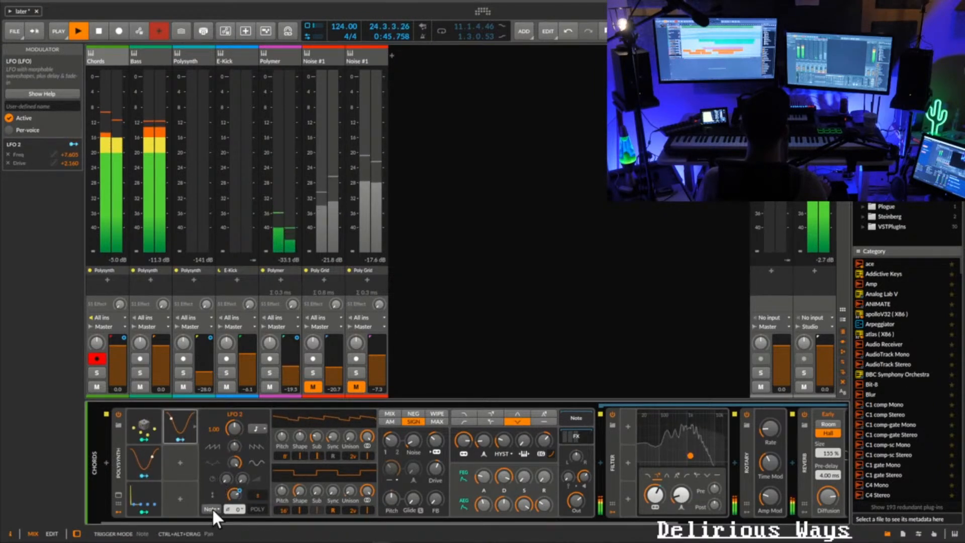
left_click(212, 508)
left_click(219, 490)
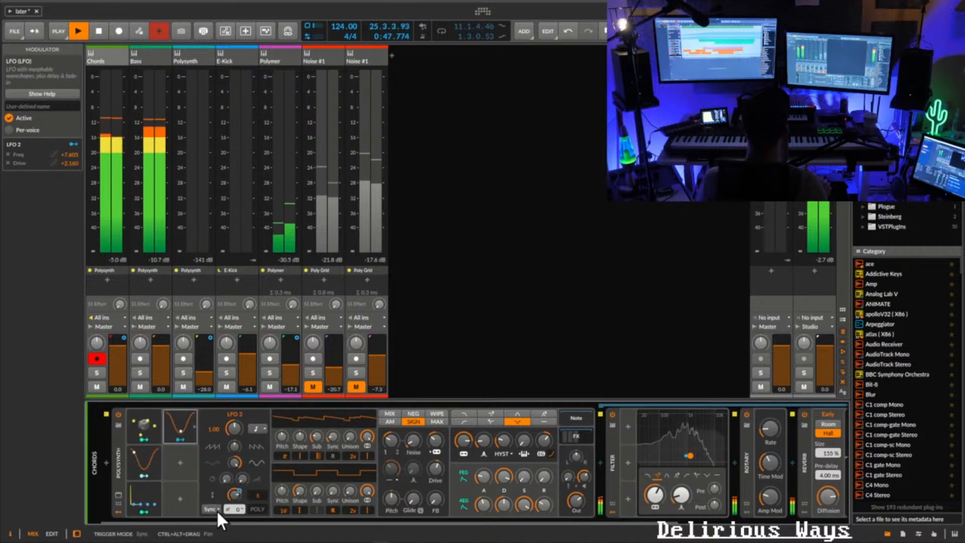
left_click_drag(234, 507, 233, 489)
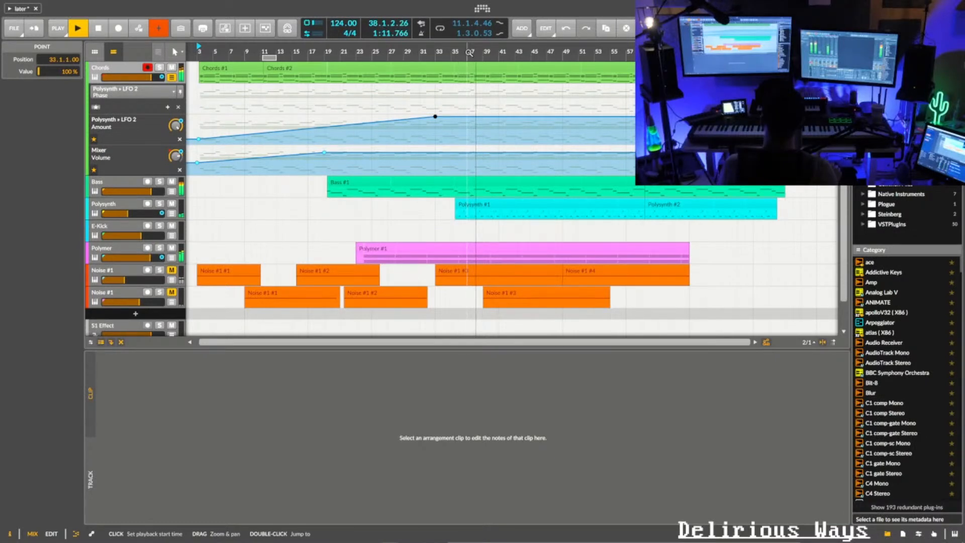
- Move the 100% point of the LFO 2 Amount automation to bar 61
left_click_drag(468, 52, 469, 55)
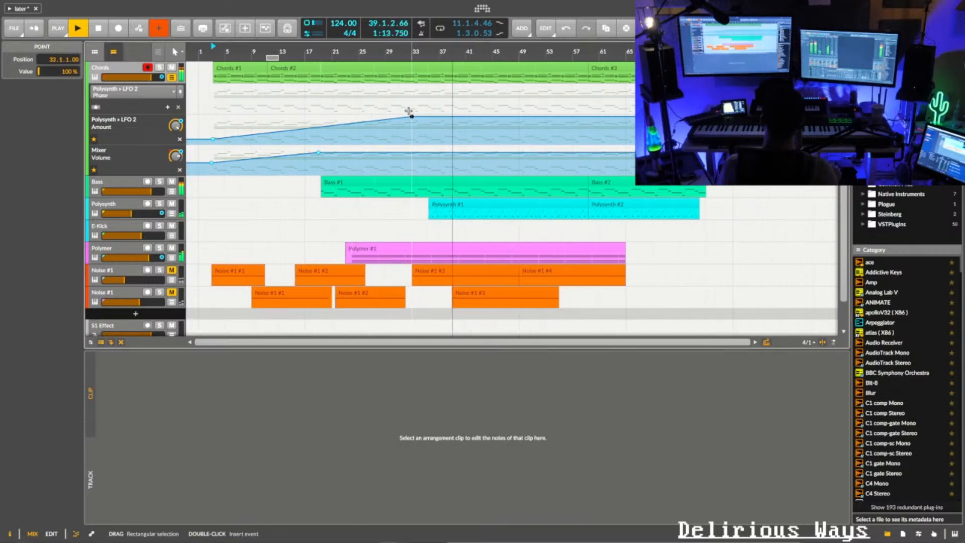
left_click_drag(411, 116, 599, 116)
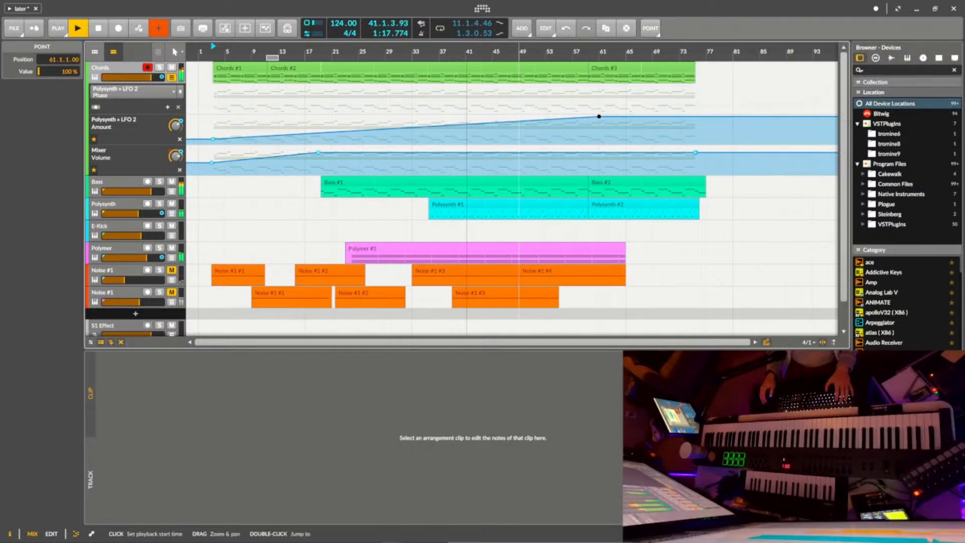
scroll(456, 93, "down", 3)
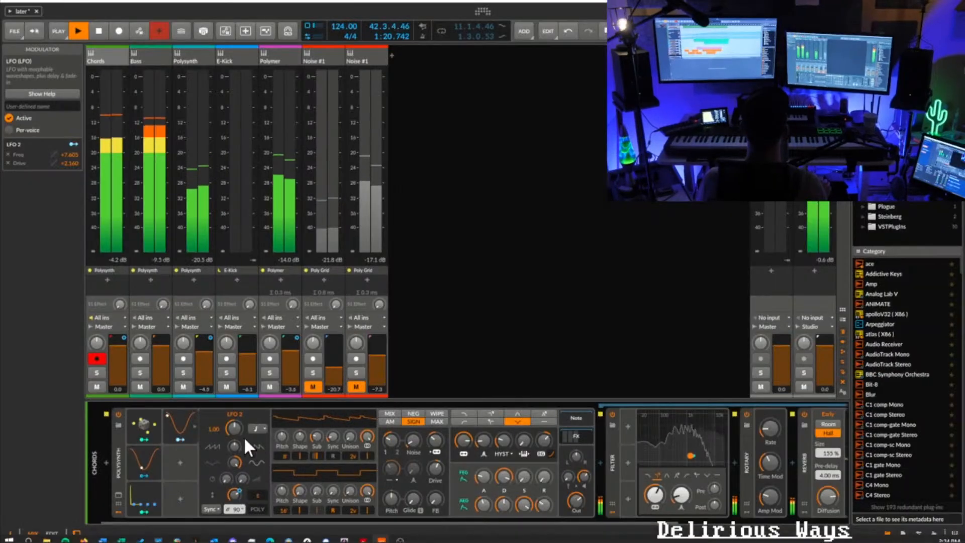
- Experiment with LFO 2's tilt and curve, reset the curve to its default, and set the phase to 180°
mouse_move(235, 446)
left_mouse_down()
mouse_move(234, 465)
mouse_move(235, 436)
mouse_move(235, 447)
left_mouse_up()
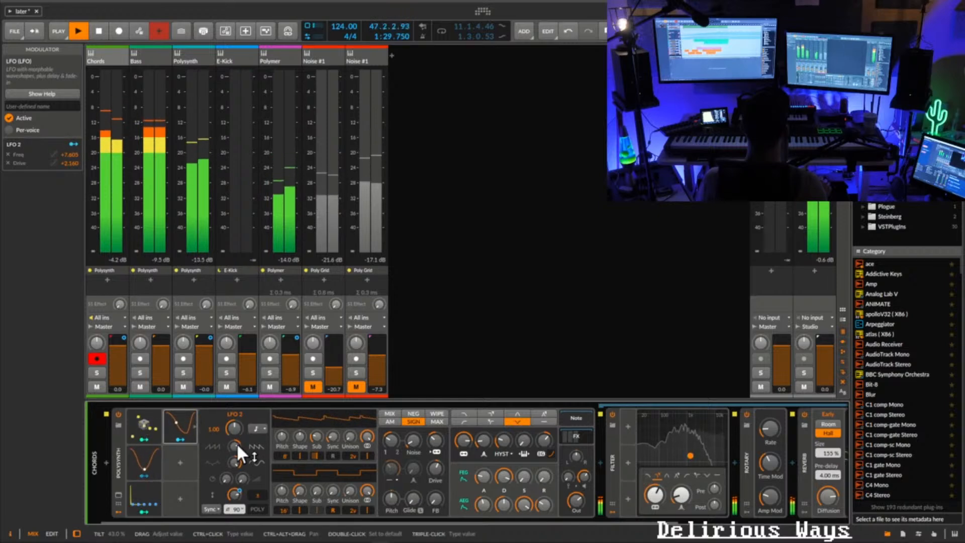
left_click_drag(235, 446, 234, 460)
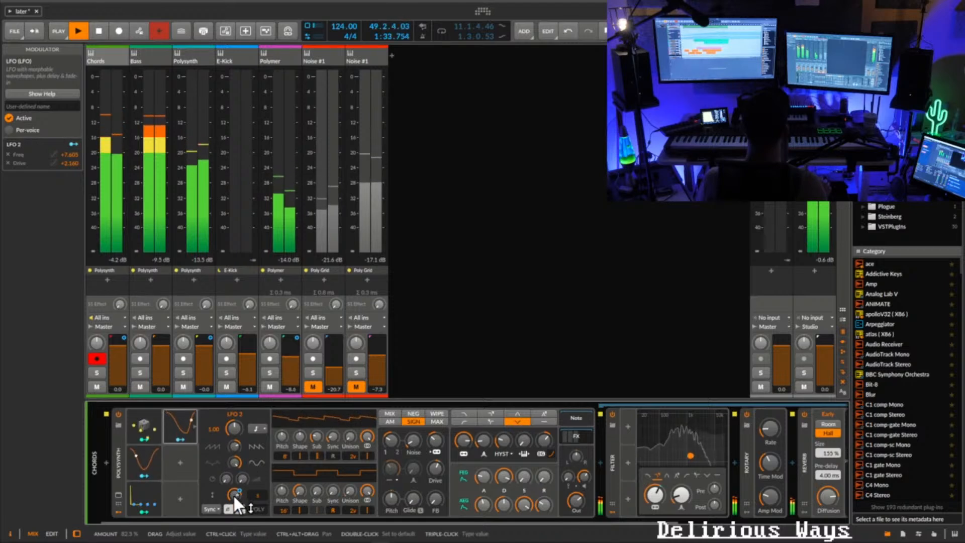
left_click_drag(236, 508, 236, 517)
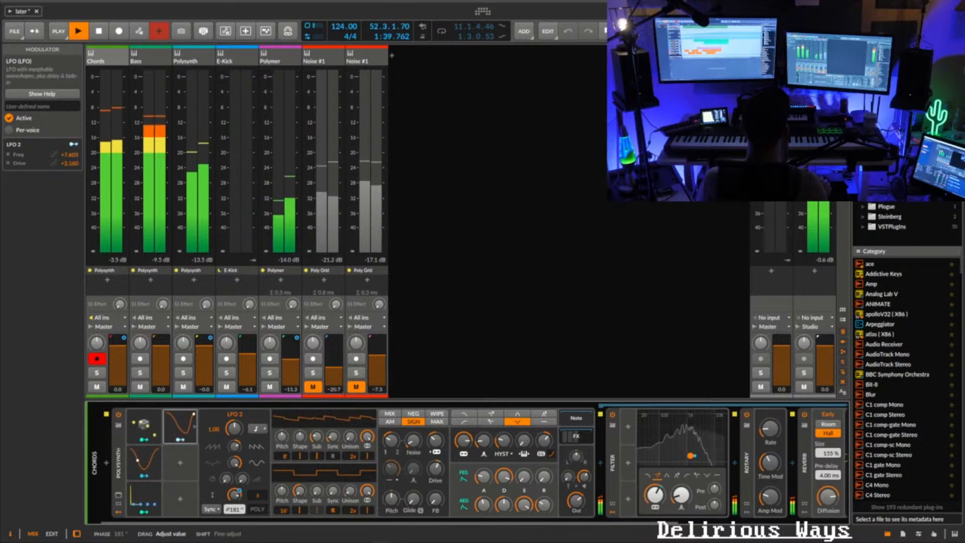
left_click_drag(236, 508, 236, 508)
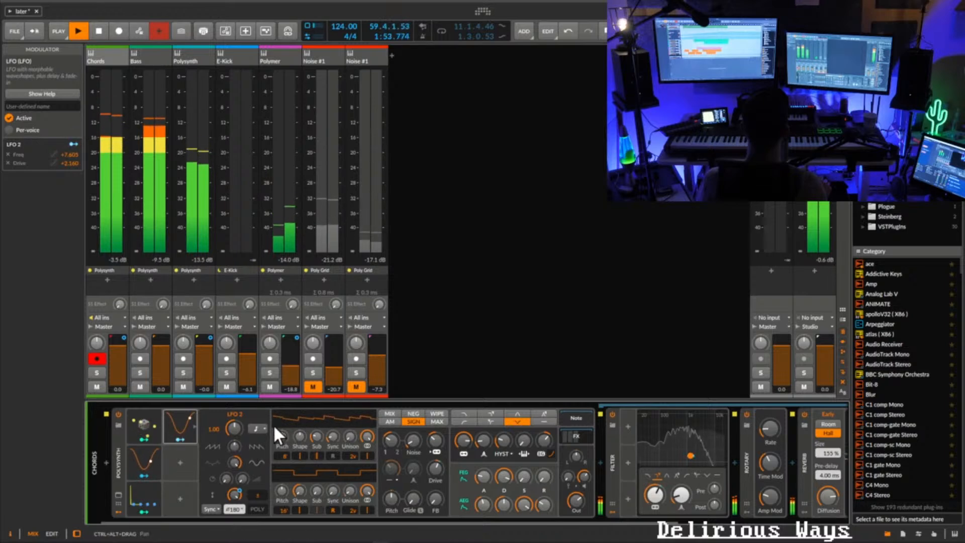
mouse_move(236, 460)
left_mouse_down()
mouse_move(235, 450)
mouse_move(236, 460)
left_mouse_up()
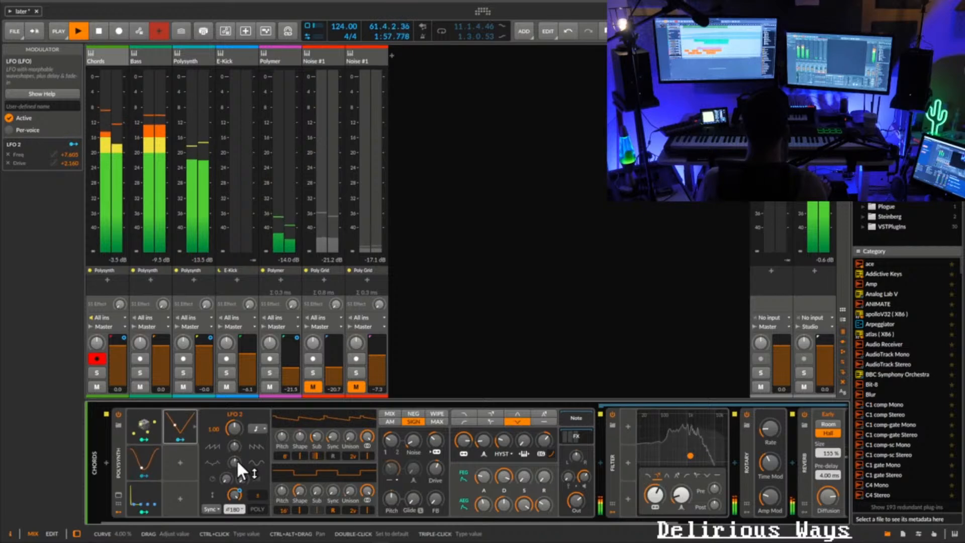
double_click(237, 459)
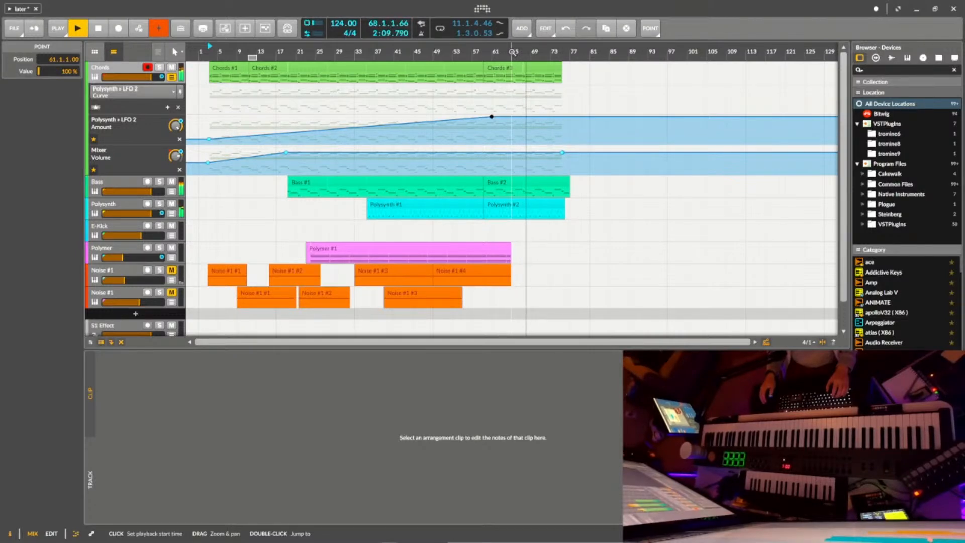
- Save the project
mouse_move(513, 52)
left_mouse_down()
mouse_move(497, 67)
mouse_move(496, 51)
left_mouse_up()
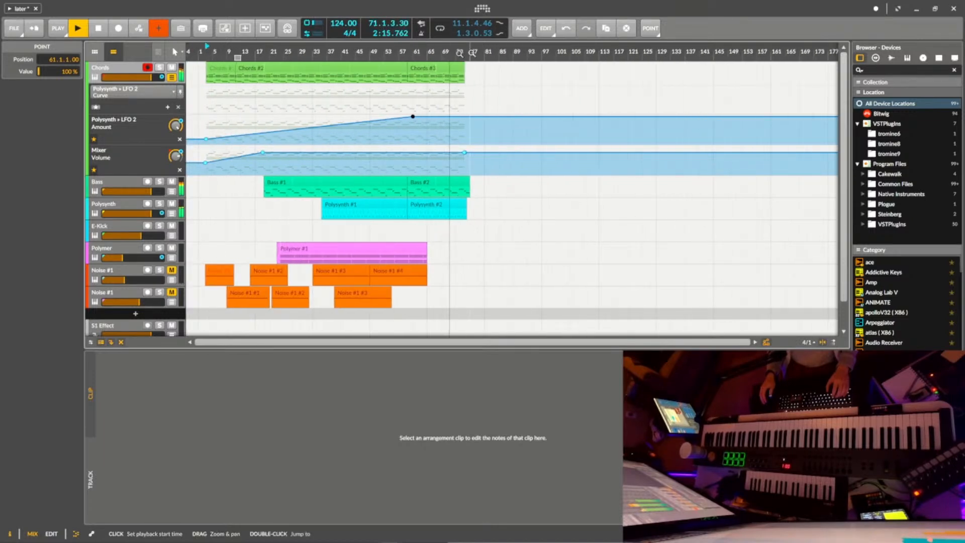
left_click(15, 28)
left_click(26, 76)
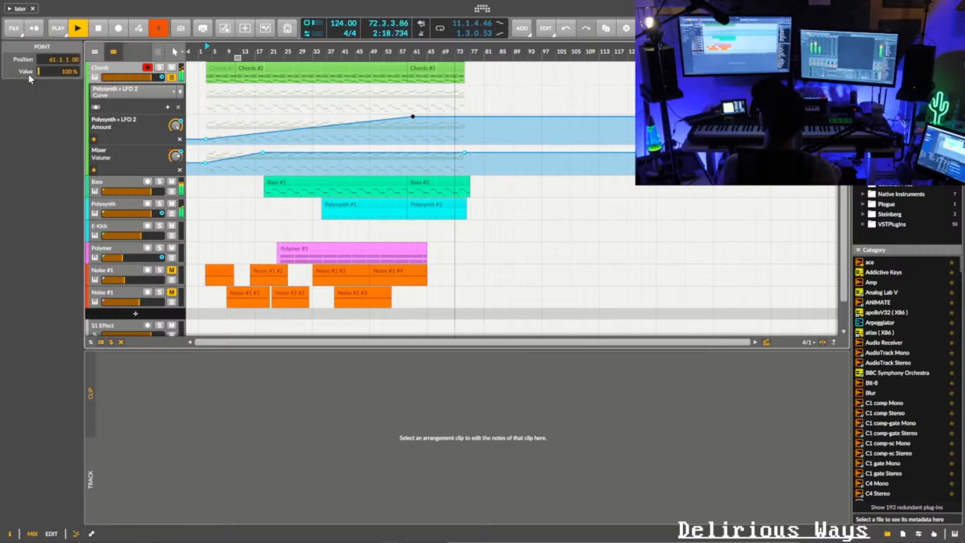
- Set the playback start to bar 1 and hide the Chords track's automation lanes, then stop playback
left_click(200, 51)
left_click(172, 76)
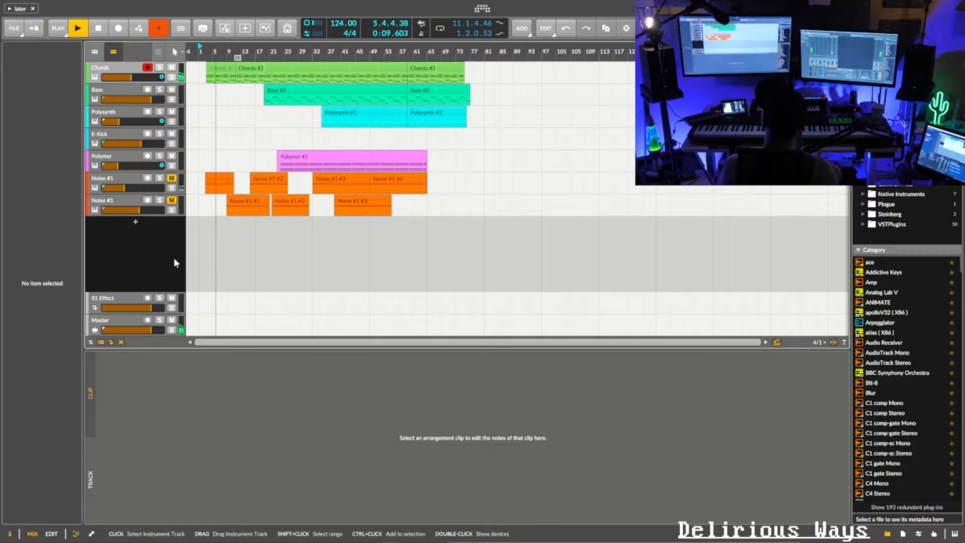
key("space")
- Add a new instrument track below the Noise tracks and search the presets for "bell"
double_click(150, 232)
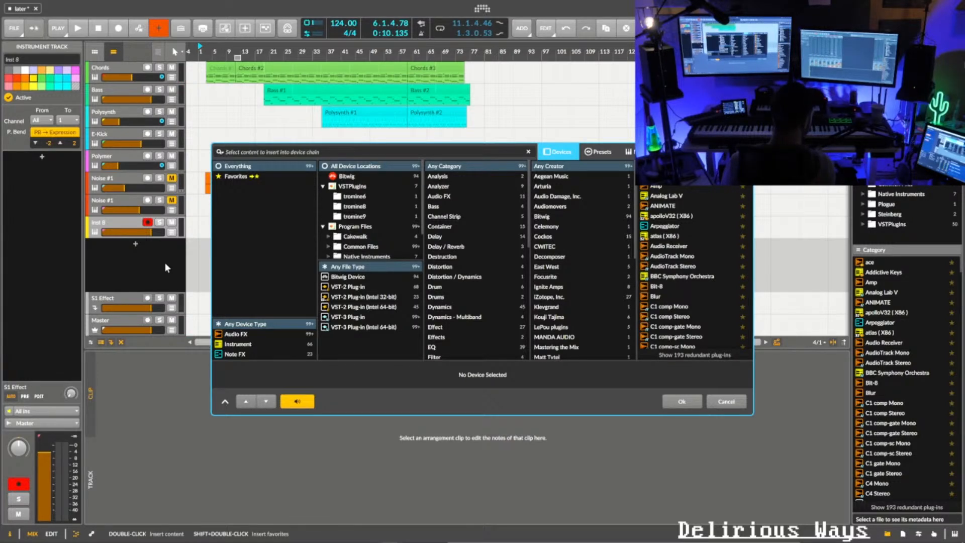
type("bell")
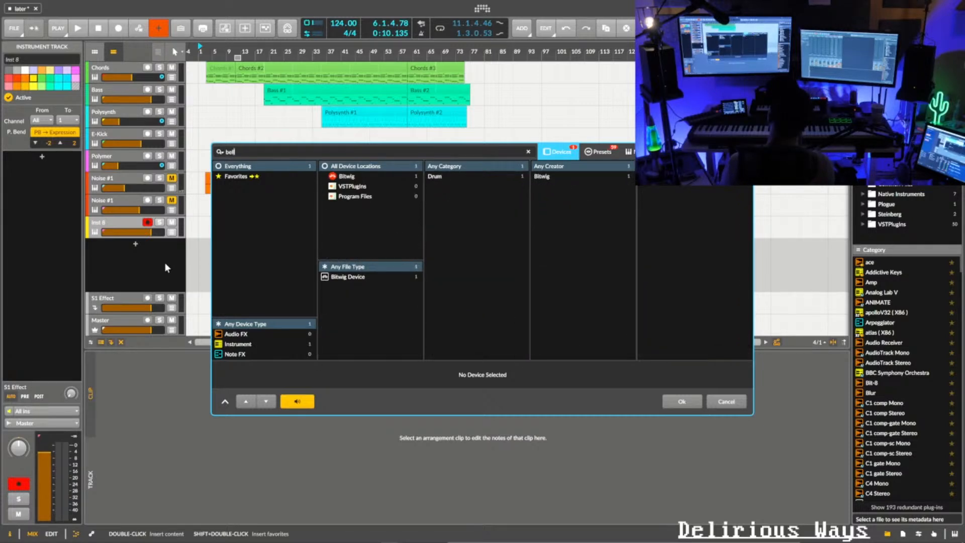
key("BackSpace")
key("BackSpace")
key("BackSpace")
key("BackSpace")
type("bell")
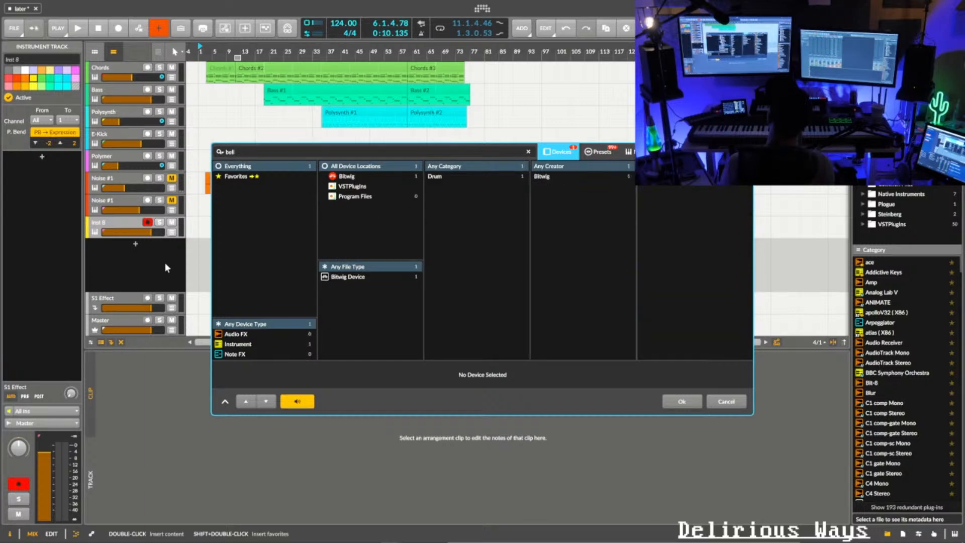
left_click(600, 152)
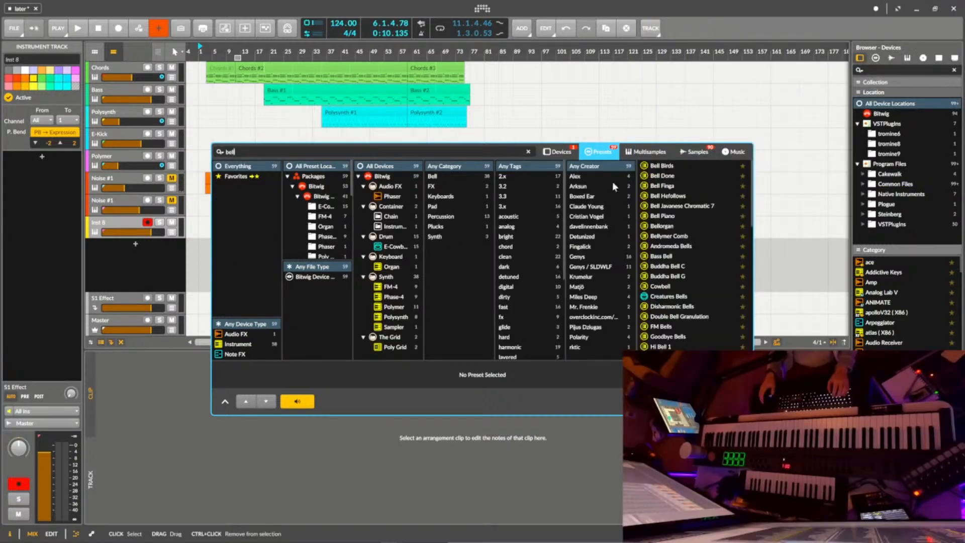
- Audition the Bell Birds and Bass Bell presets on the new track and inspect the devices of Bass Bell
left_click(673, 166)
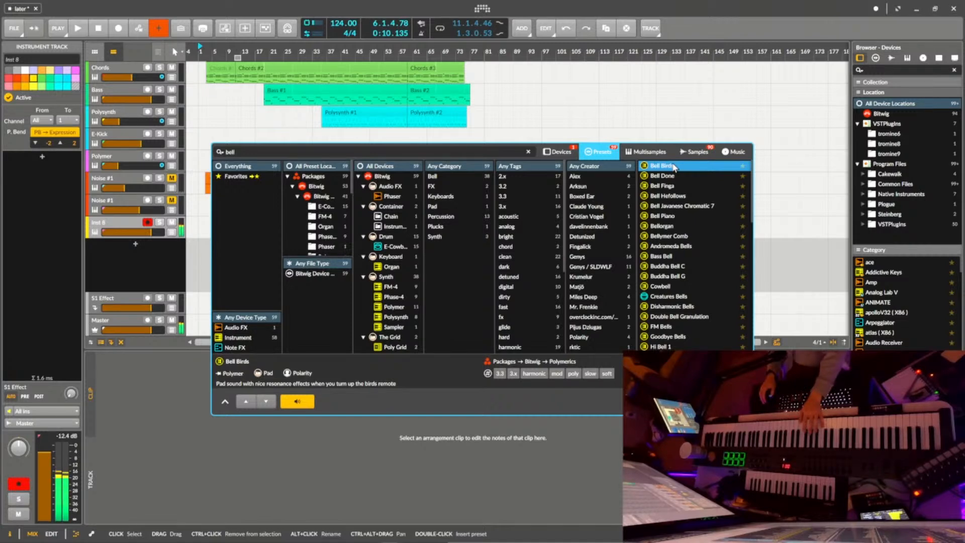
left_click(679, 257)
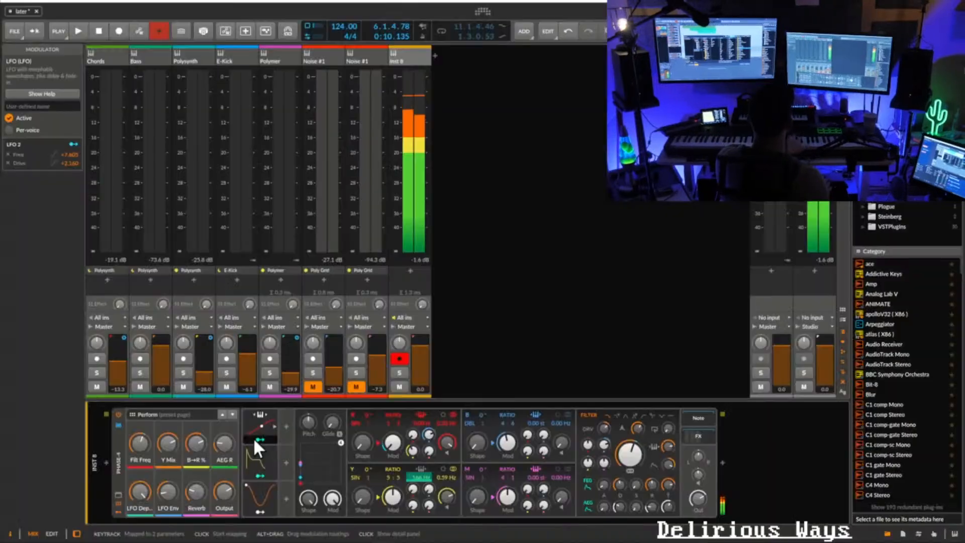
left_click(268, 421)
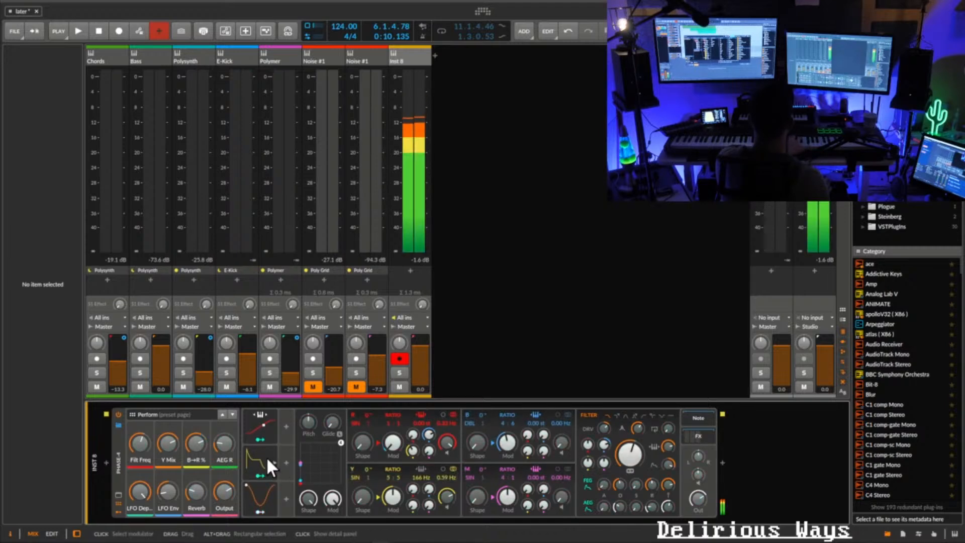
double_click(121, 467)
double_click(120, 466)
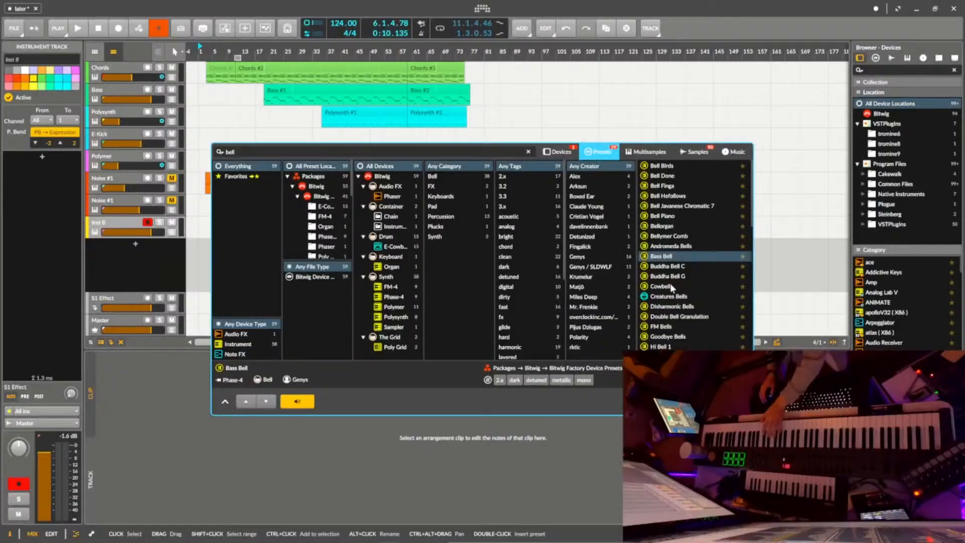
- Try the Disharmonic Bells preset, cutting its highs with the fifth EQ-5 band to -18.8 dB near 765 Hz and adjusting oscillator 1's level
left_click(687, 307)
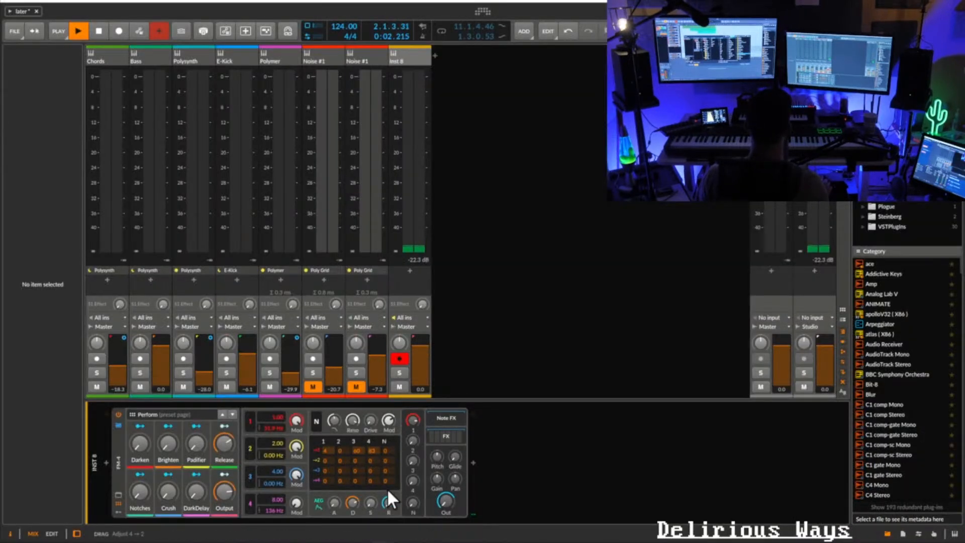
left_click(445, 436)
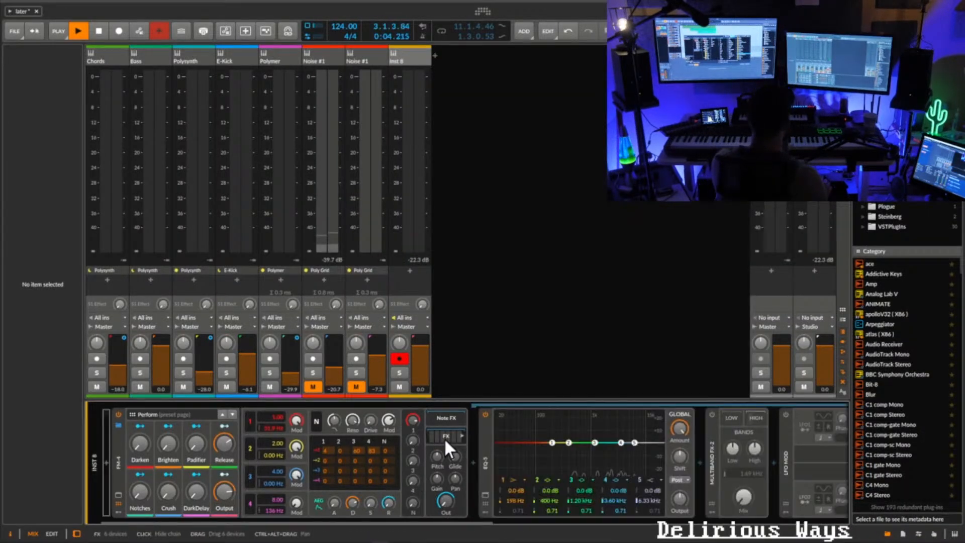
left_click_drag(636, 442, 583, 466)
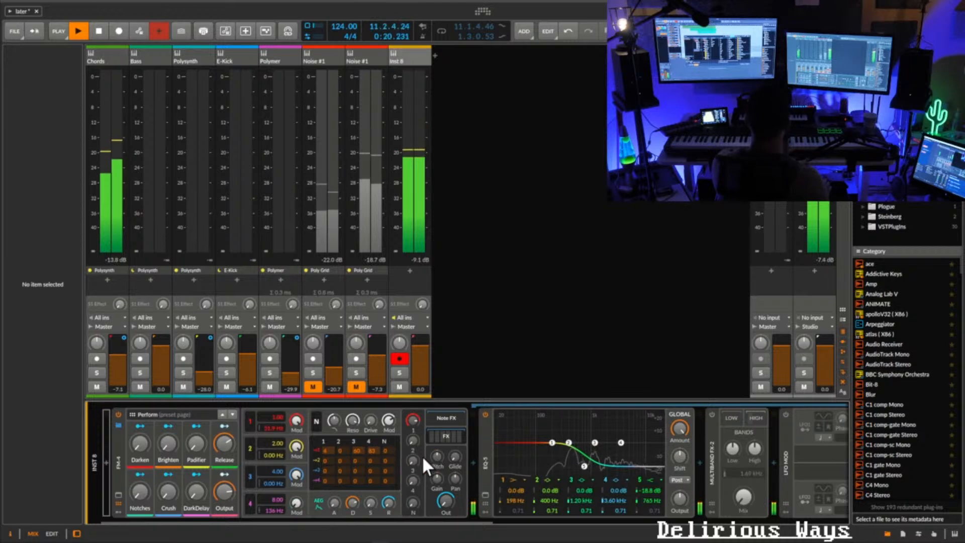
left_click_drag(411, 422, 411, 472)
left_click_drag(412, 420, 412, 397)
left_click_drag(441, 520, 594, 516)
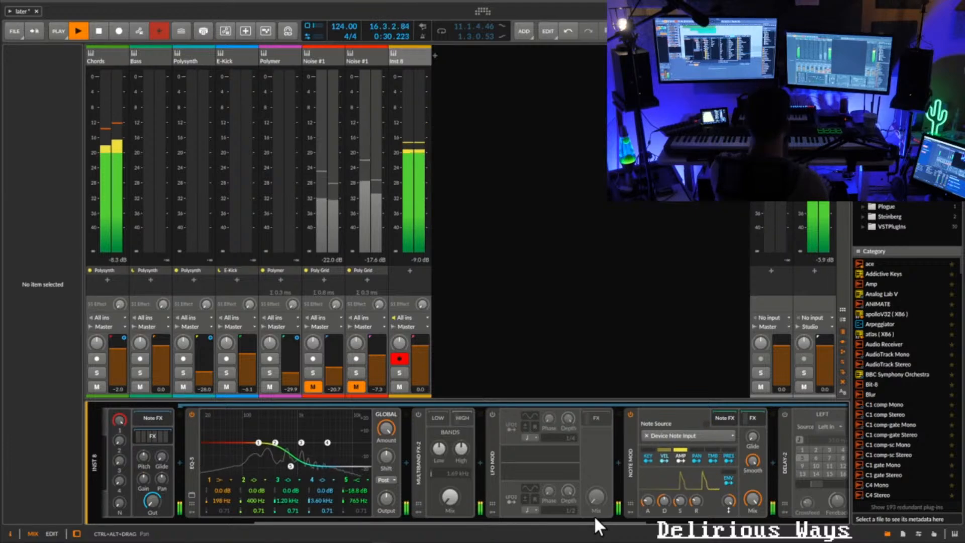
left_click_drag(314, 518, 160, 518)
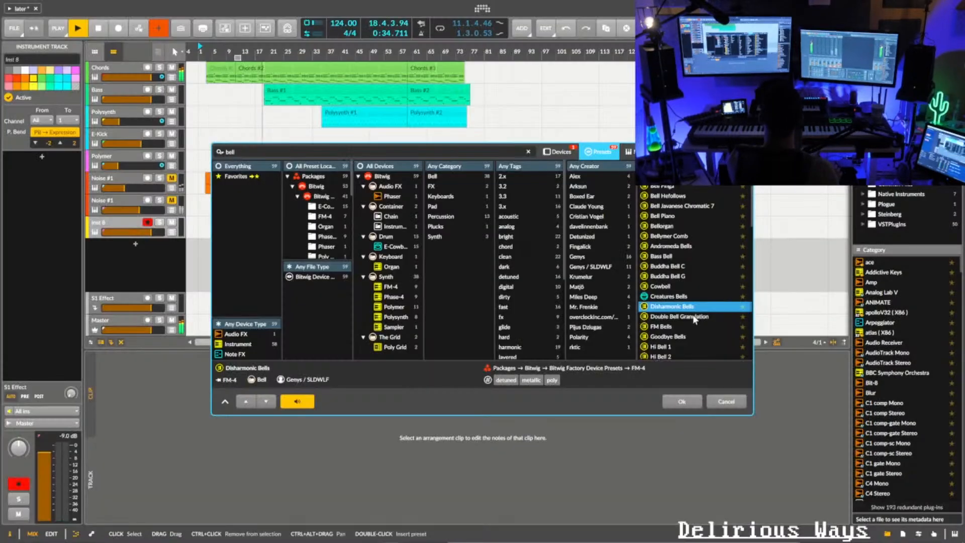
- Audition the Double Bell Granulation and FM Bells presets, then cancel the preset selection
left_click(688, 317)
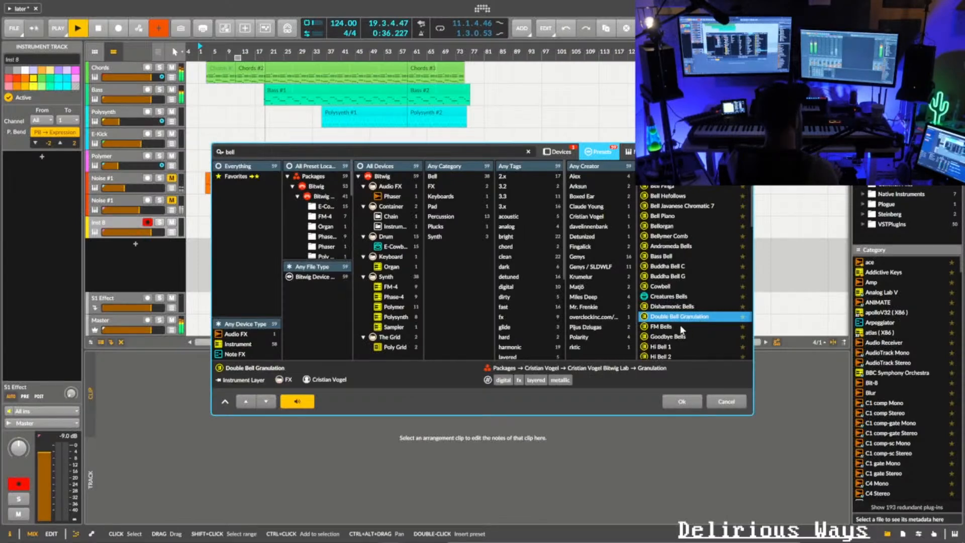
left_click(683, 328)
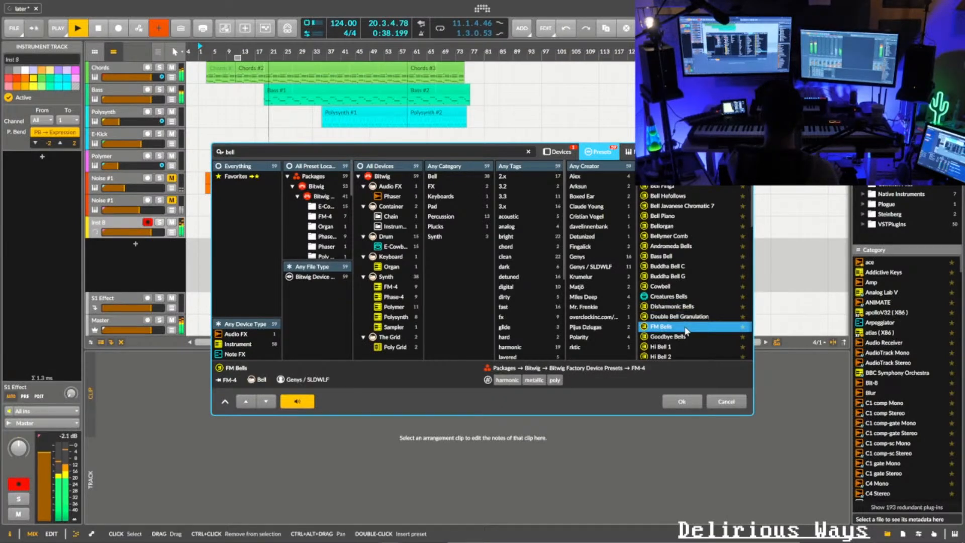
left_click(727, 401)
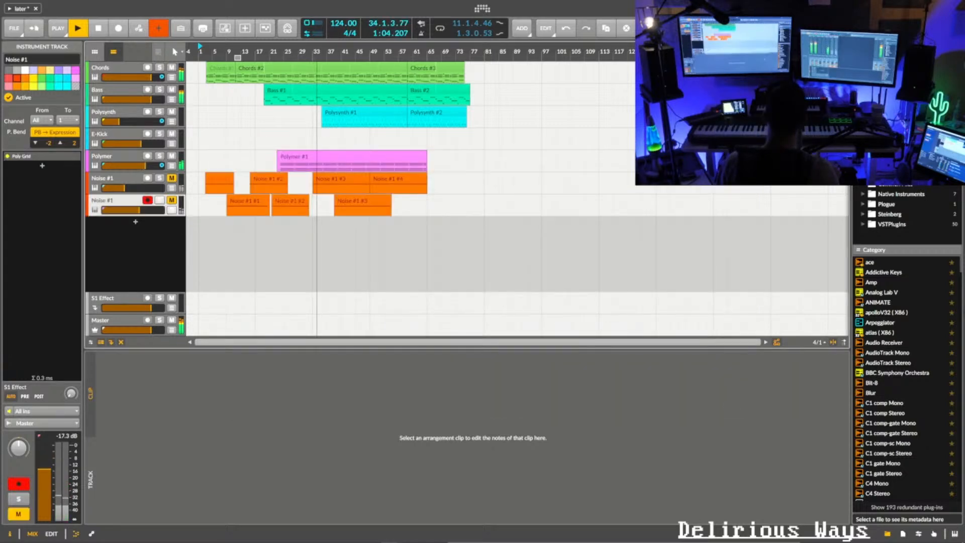
- Add another instrument track below the Noise tracks, search the devices for "fm" and load the FM-4 synth on it
key("alt+2")
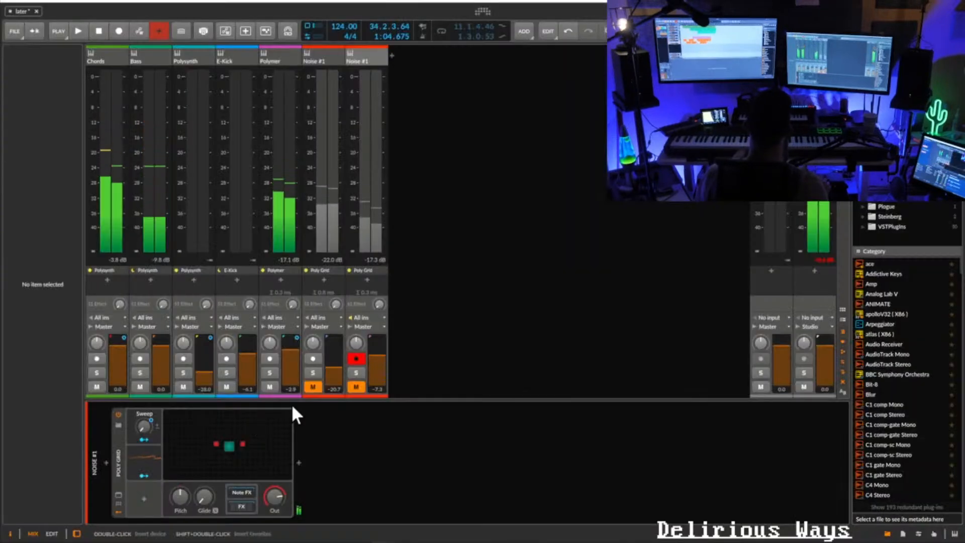
left_click(119, 460)
key("alt+1")
double_click(128, 251)
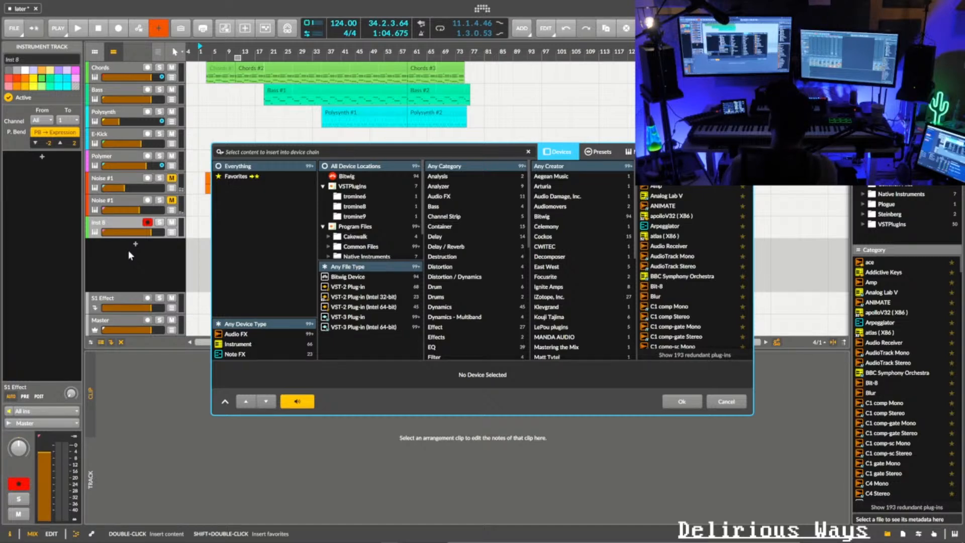
type("pd")
key("BackSpace")
key("BackSpace")
type("fm")
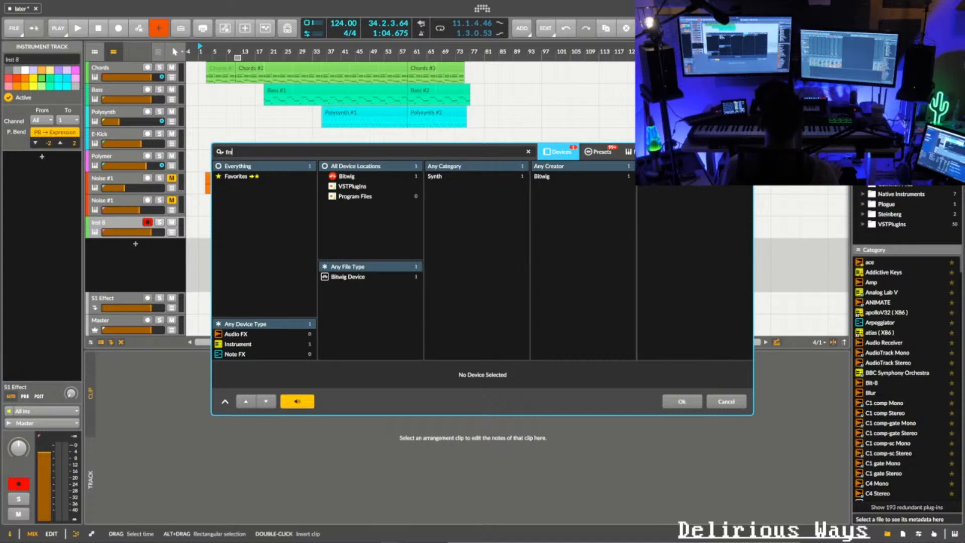
double_click(675, 167)
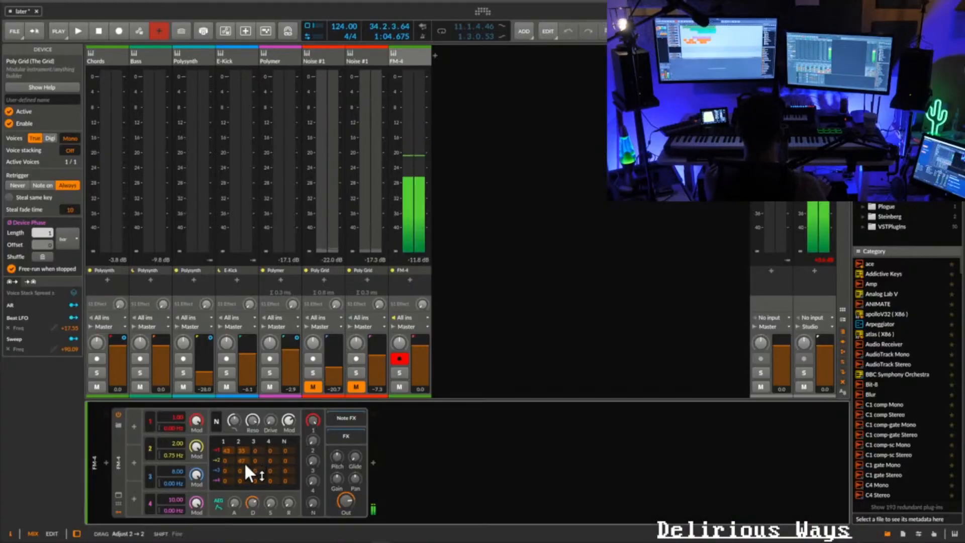
- Set FM-4's oscillator 2 self-modulation to 0 and raise the levels of oscillators 2 and 3
left_click_drag(243, 463, 237, 479)
left_click_drag(313, 441, 314, 394)
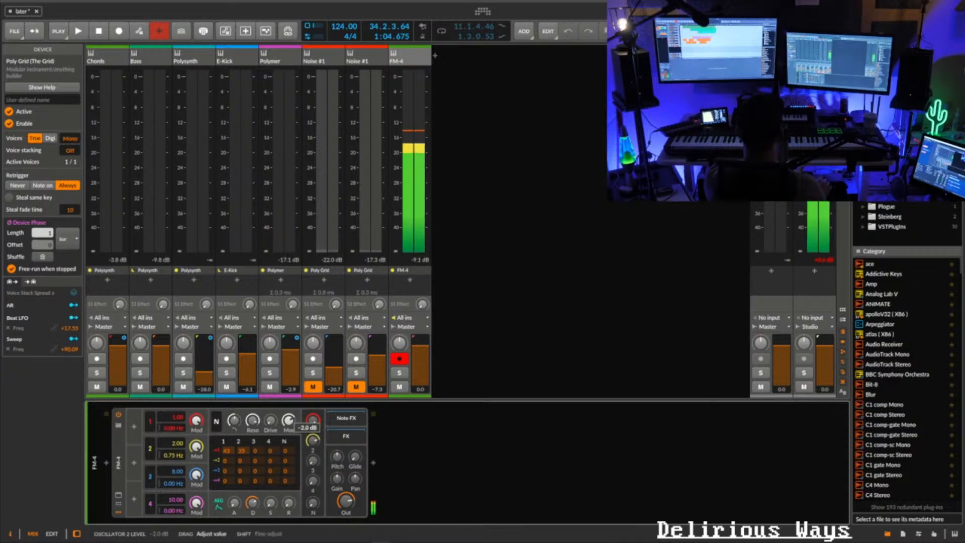
left_click_drag(317, 461, 312, 469)
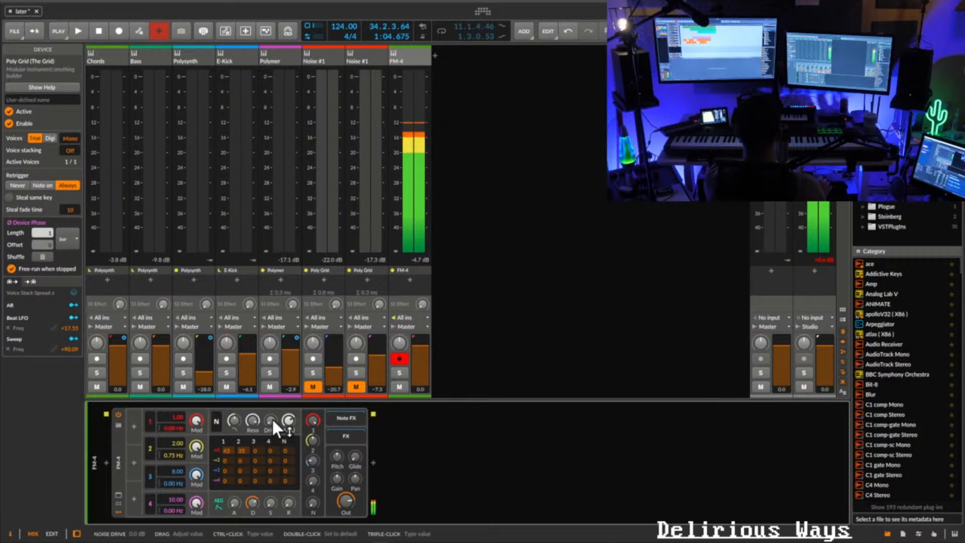
- Lengthen the amplitude envelope's release, adjust its decay, and rebalance the levels of the upper FM-4 oscillators
left_click_drag(289, 503, 254, 519)
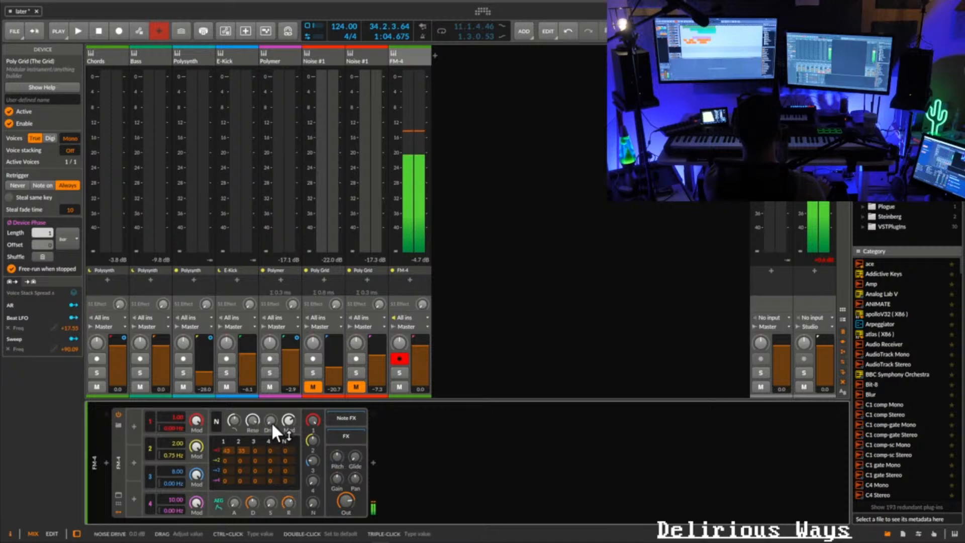
left_click_drag(313, 459, 312, 463)
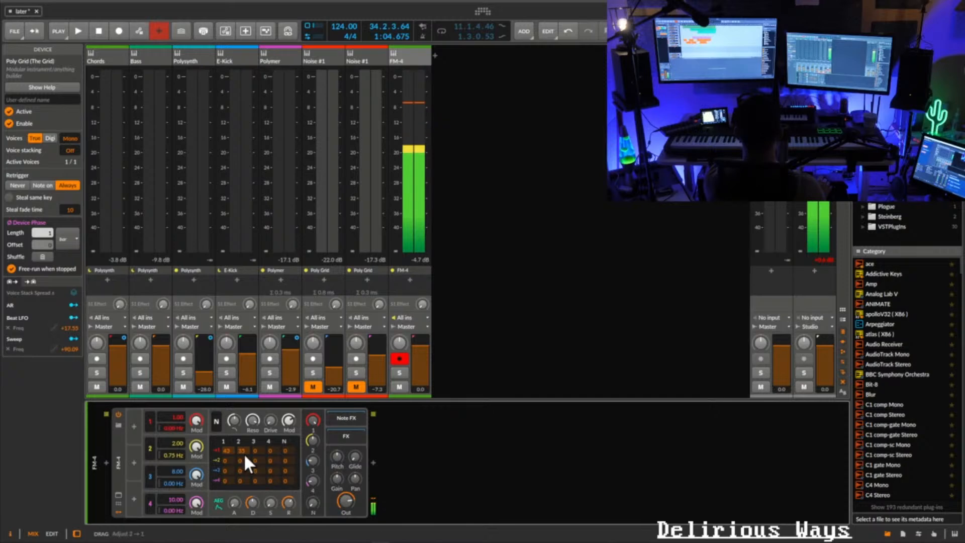
left_click_drag(252, 503, 252, 502)
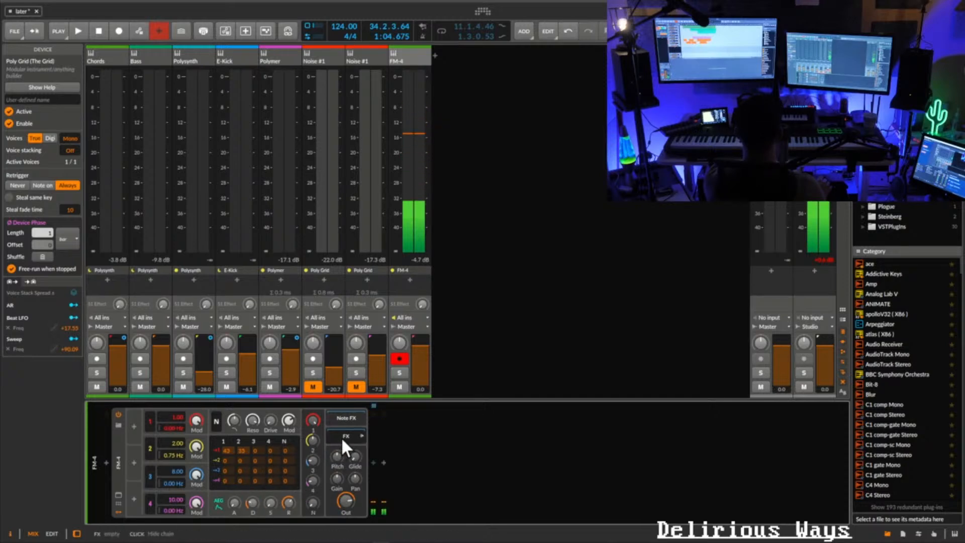
- Blend a small amount of FM-4's noise generator into the sound and adjust the noise cutoff
left_click_drag(312, 503, 312, 503)
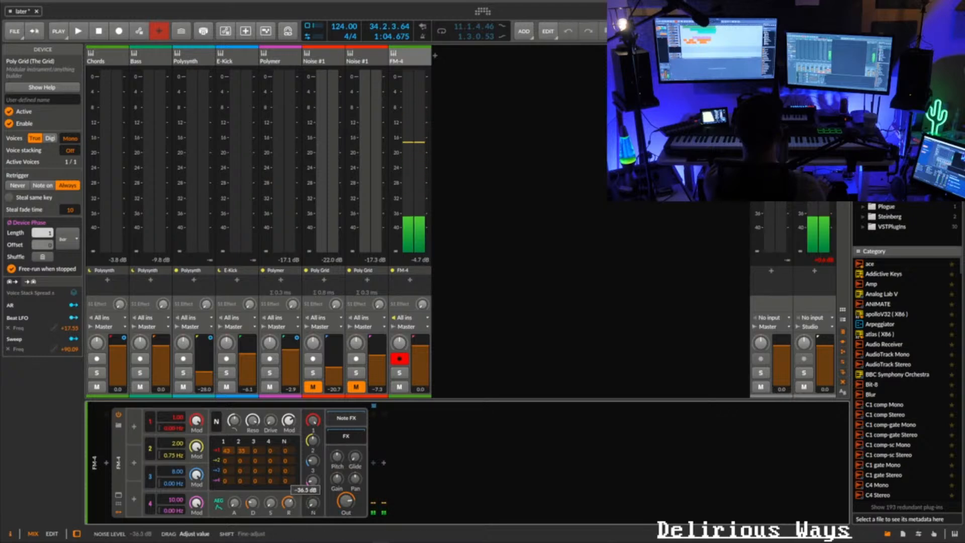
left_click(219, 422)
left_click(219, 421)
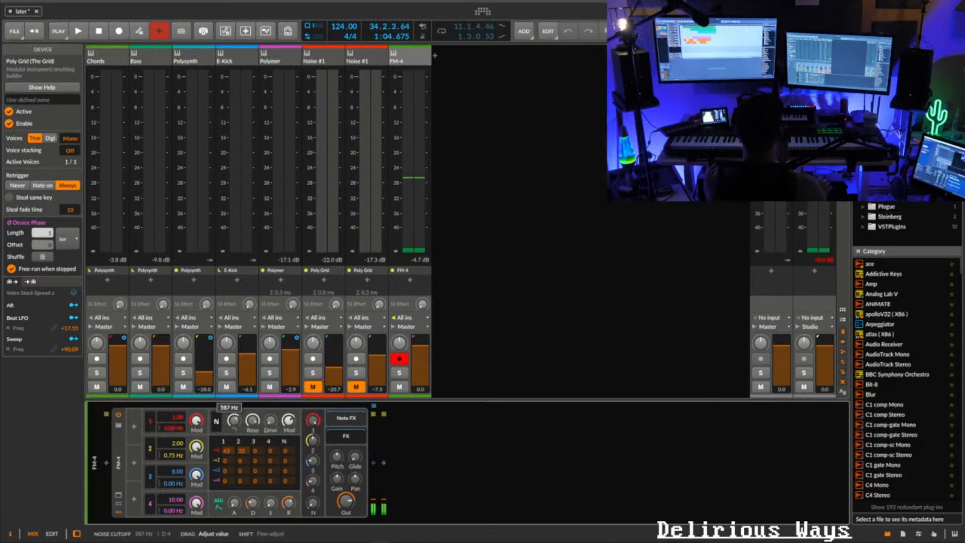
left_click_drag(311, 502, 312, 499)
- Add modulation amounts into oscillators 2 and 3 in the matrix, and set oscillator 3's ratio to 7.50 and level to about -2.6 dB
left_click_drag(259, 459, 254, 424)
left_click_drag(228, 471, 176, 479)
left_click_drag(314, 461, 314, 437)
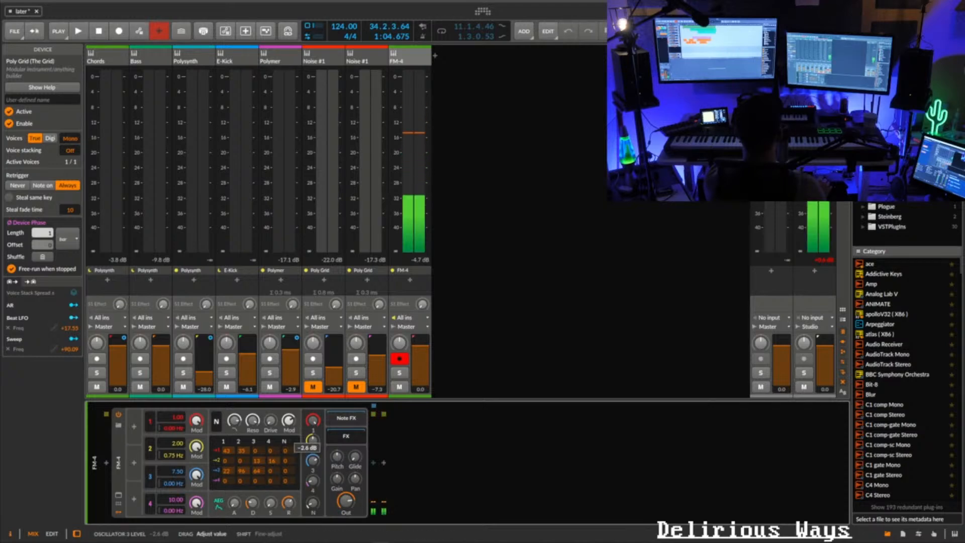
- Shape the amplitude envelope's decay, sustain and release, and set oscillator 2's ratio to 2.50
left_click_drag(257, 504, 288, 485)
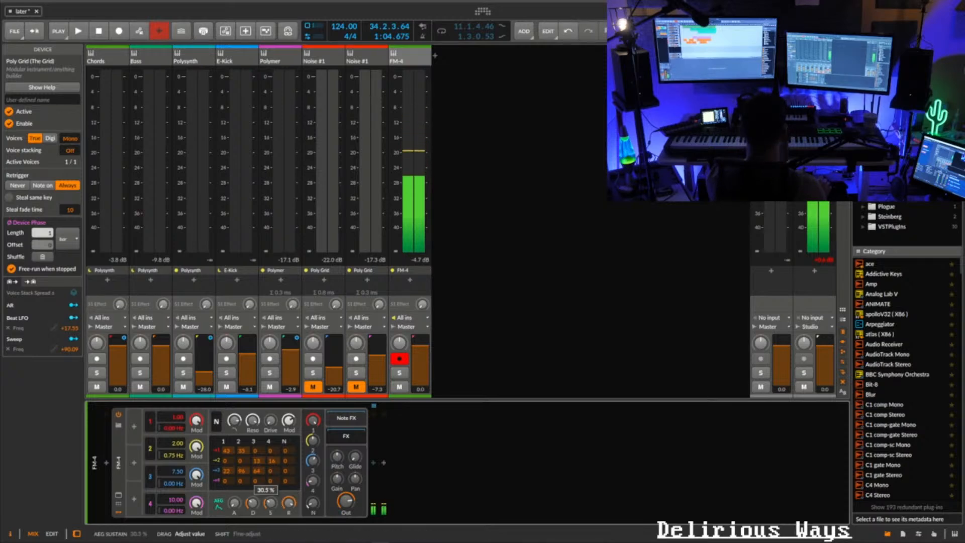
left_click_drag(271, 503, 268, 510)
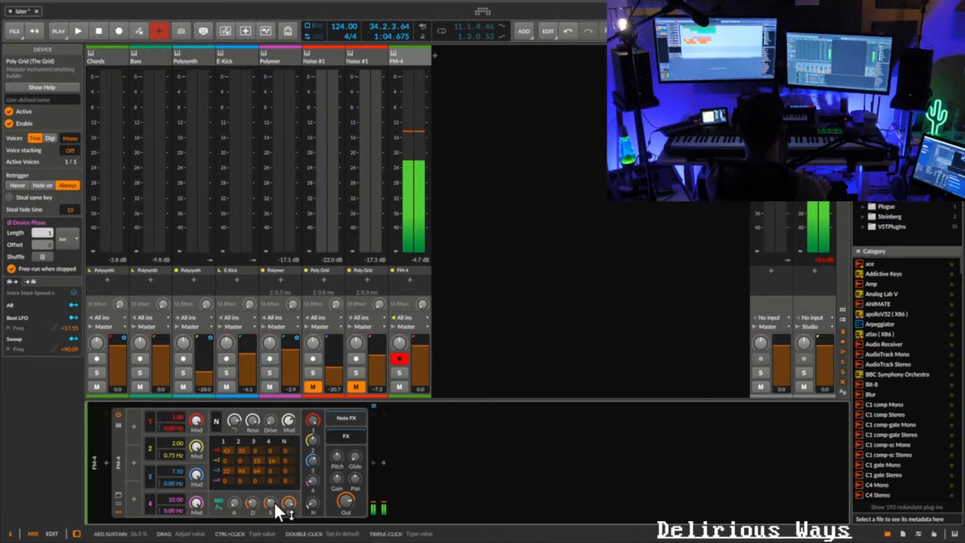
left_click_drag(179, 443, 179, 450)
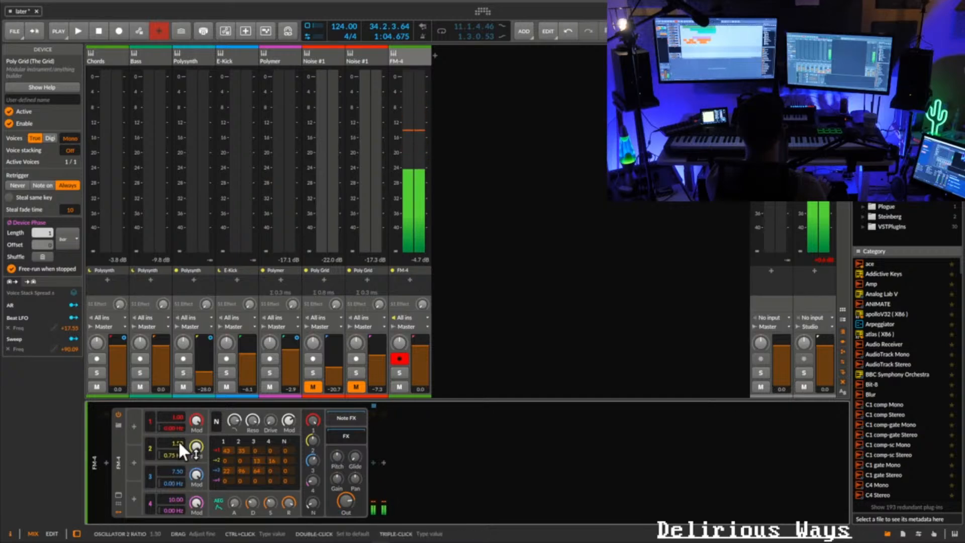
left_click_drag(180, 444, 180, 453)
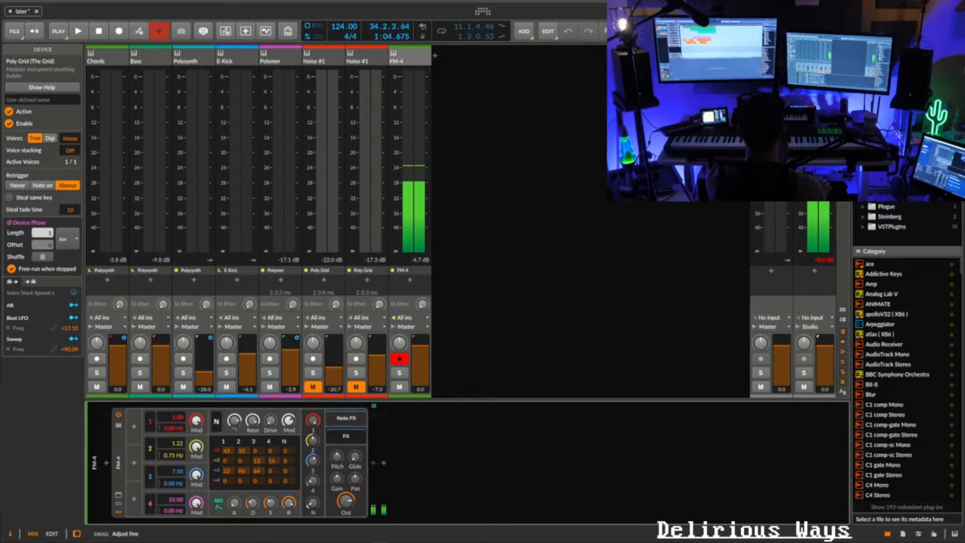
left_click_drag(180, 445, 179, 449)
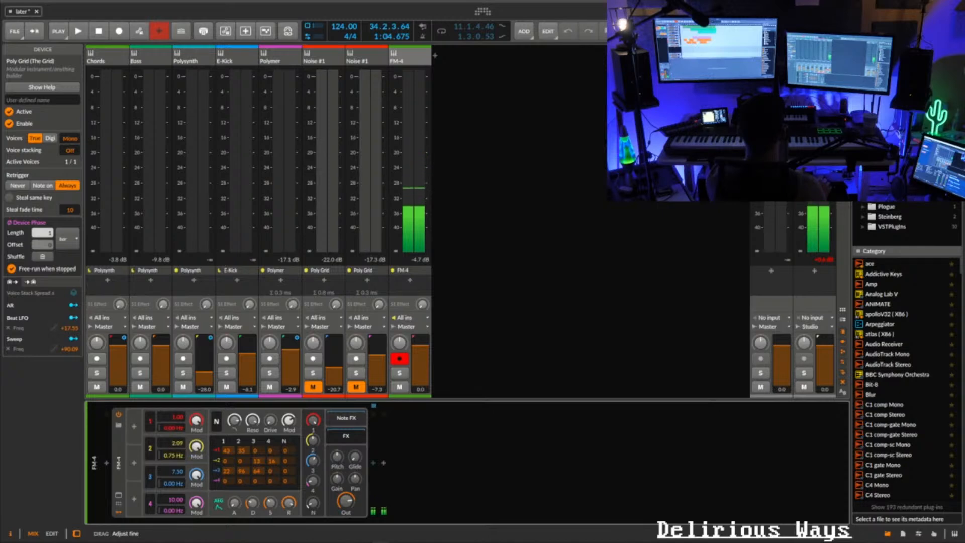
left_click_drag(180, 445, 179, 443)
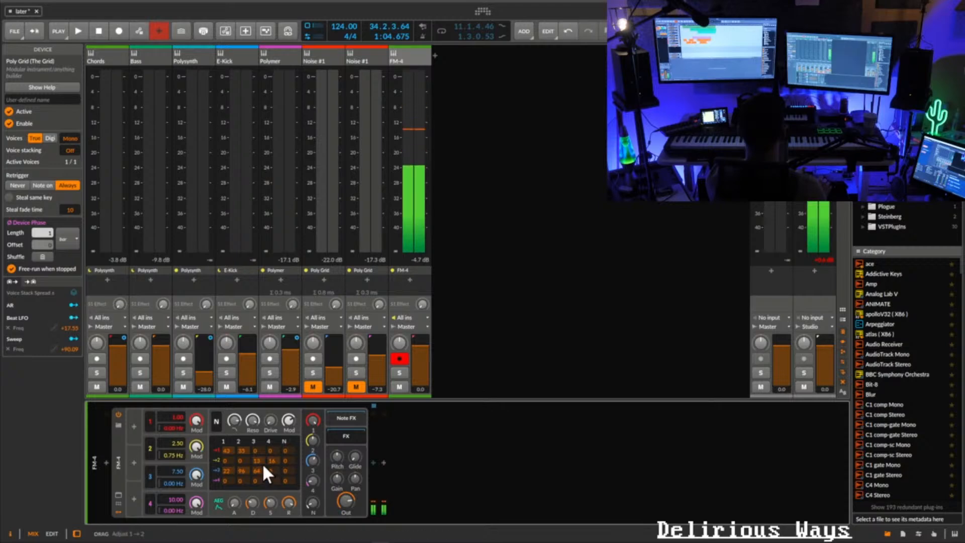
- Lower oscillator 2's level and rework the modulation matrix, including 68 from oscillator 1 and 70 from oscillator 2 into oscillator 2
left_click_drag(312, 420, 313, 441)
left_click_drag(246, 470, 273, 409)
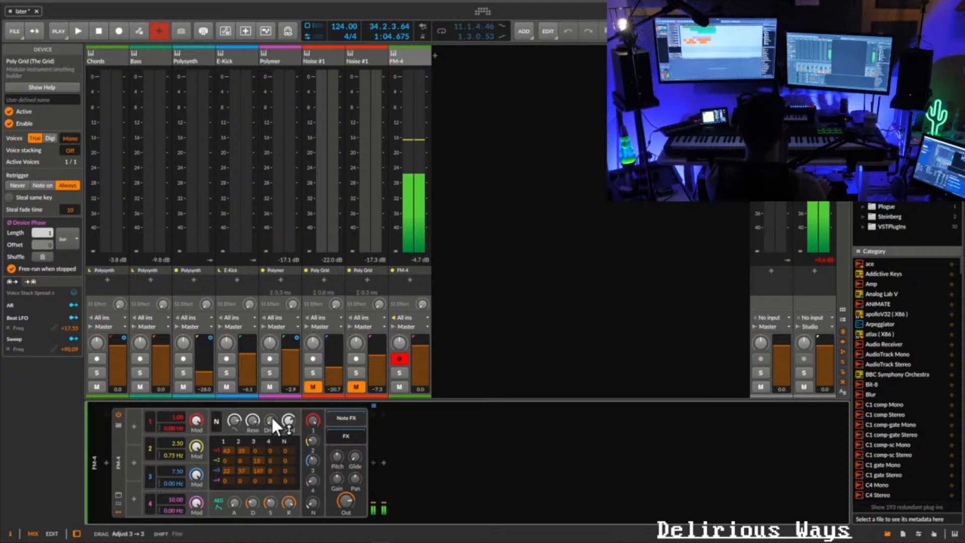
left_click_drag(270, 471, 243, 426)
left_click_drag(230, 461, 239, 514)
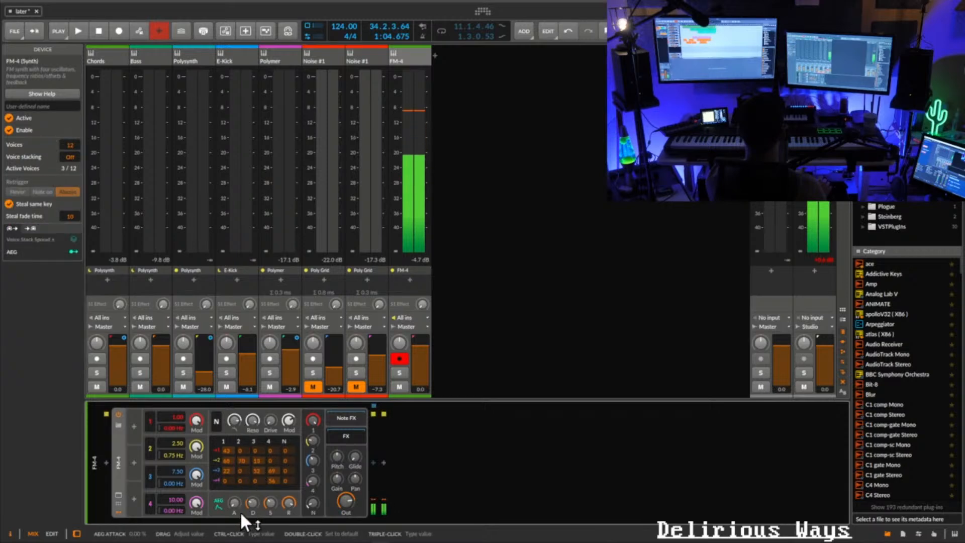
- Turn FM-4's noise level fully down, raise oscillator 4's level, and spread small modulation amounts across the inputs of oscillators 1 and 2
left_click_drag(228, 472, 230, 505)
left_click_drag(261, 473, 313, 512)
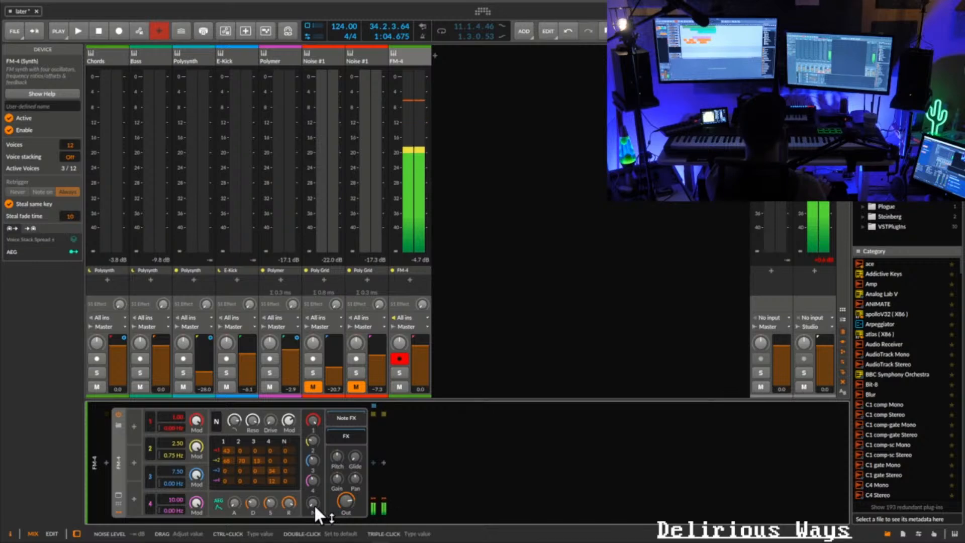
left_click_drag(289, 481, 260, 464)
left_click_drag(272, 452, 247, 418)
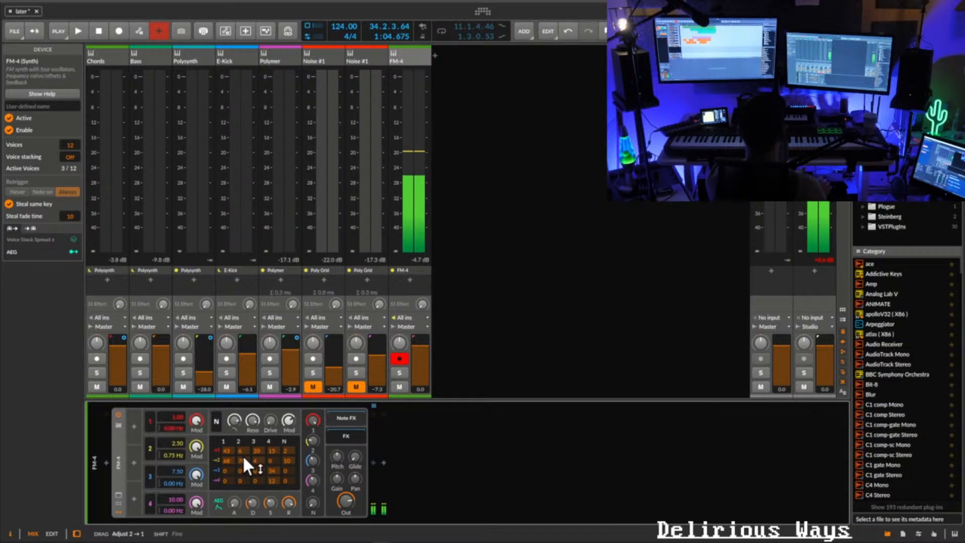
- Map the amplitude envelope to oscillator 3's level at +0.410 and remove the trial mappings from the other oscillator levels
left_click(222, 504)
left_click_drag(315, 483, 312, 435)
double_click(316, 483)
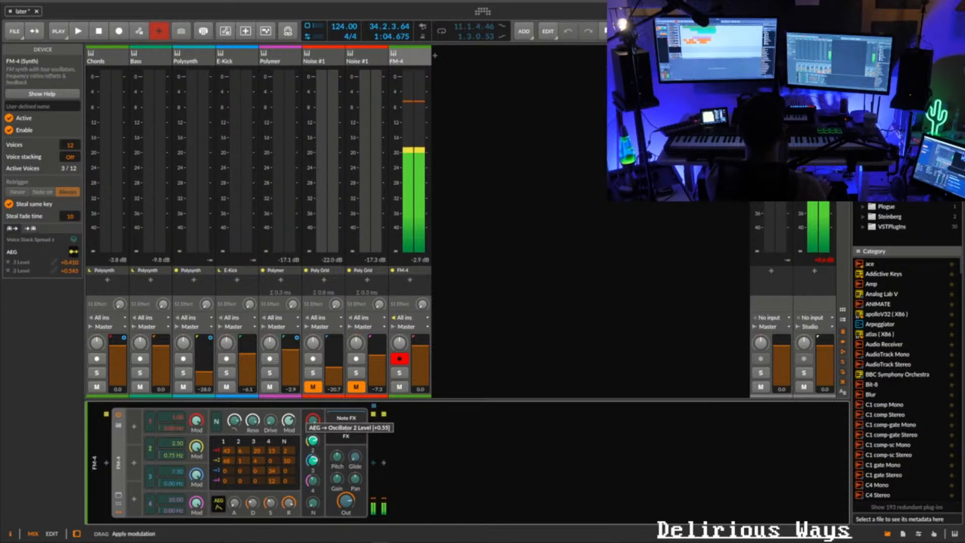
double_click(312, 438)
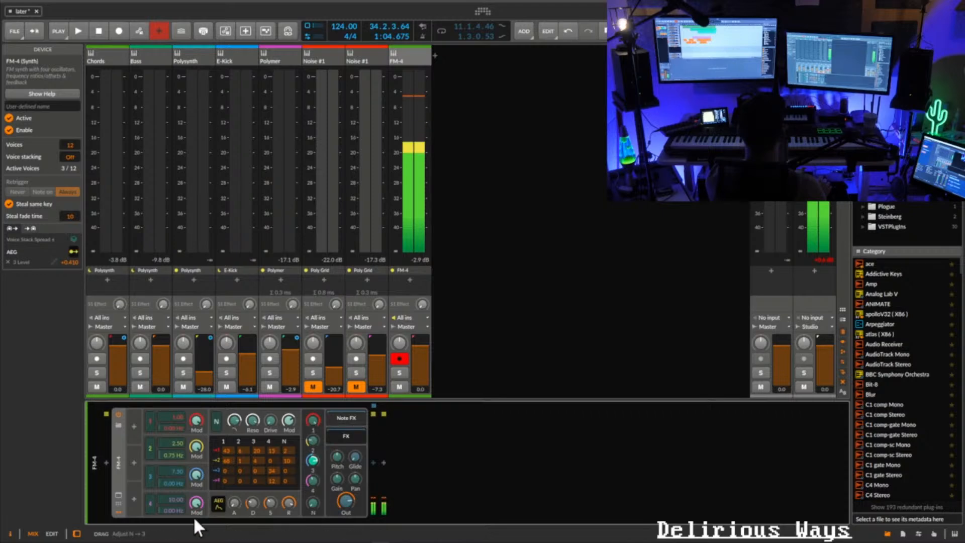
left_click(218, 501)
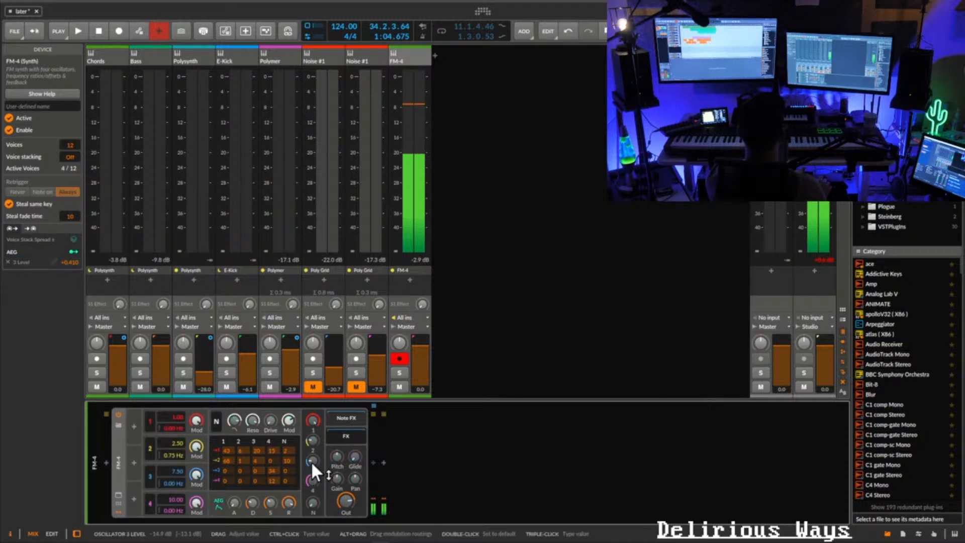
- Lower the levels of oscillators 3 and 4, and reduce the modulation amounts going into oscillators 1 and 2
left_click_drag(313, 460, 313, 427)
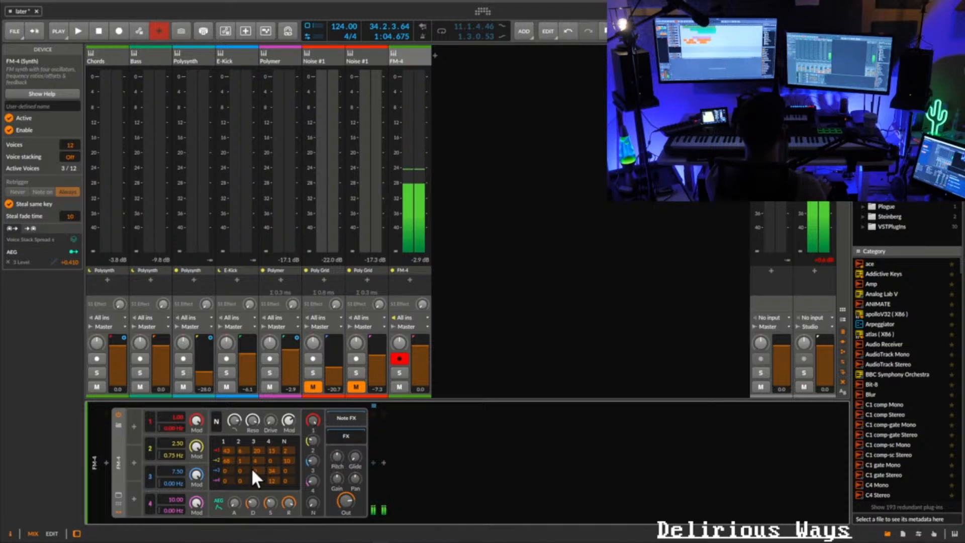
left_click_drag(252, 465, 284, 459)
left_click_drag(283, 459, 282, 470)
left_click_drag(275, 450, 276, 459)
left_click_drag(260, 451, 225, 478)
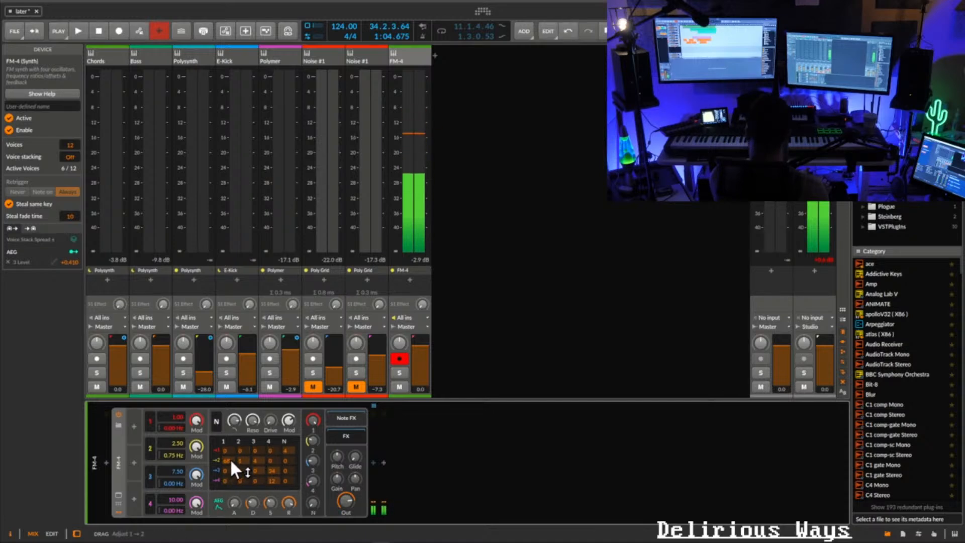
left_click_drag(232, 451, 233, 436)
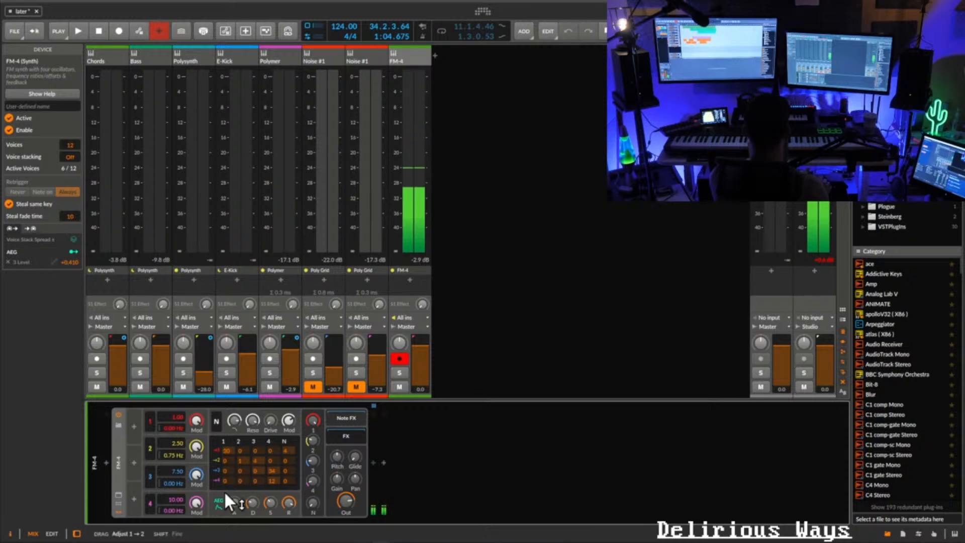
- Try further matrix amounts between the oscillators, and clear the modulation into oscillators 1 and 2 to 0
left_click_drag(239, 466, 258, 412)
left_click_drag(255, 472, 264, 440)
left_click_drag(262, 458, 251, 511)
mouse_move(241, 460)
left_mouse_down()
mouse_move(242, 477)
mouse_move(233, 475)
left_mouse_up()
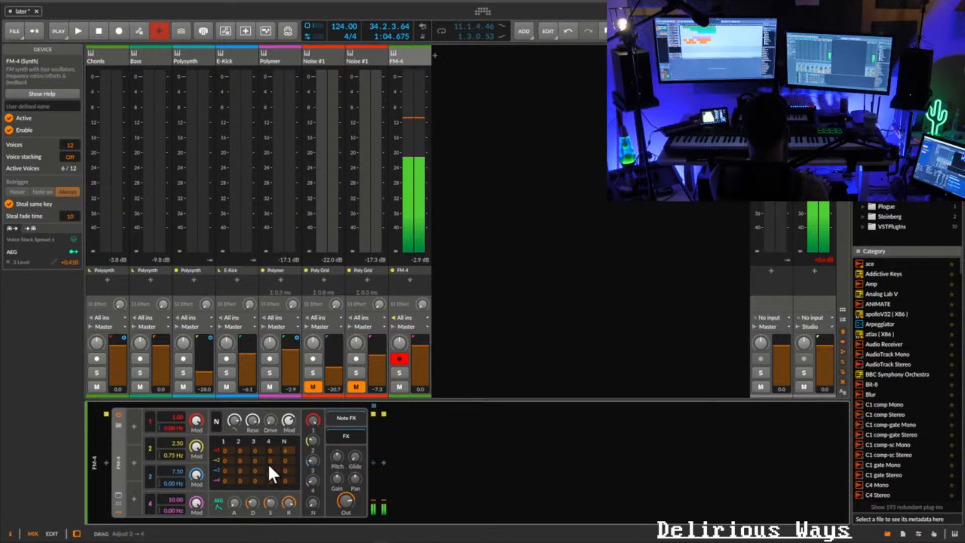
left_click_drag(286, 450, 285, 464)
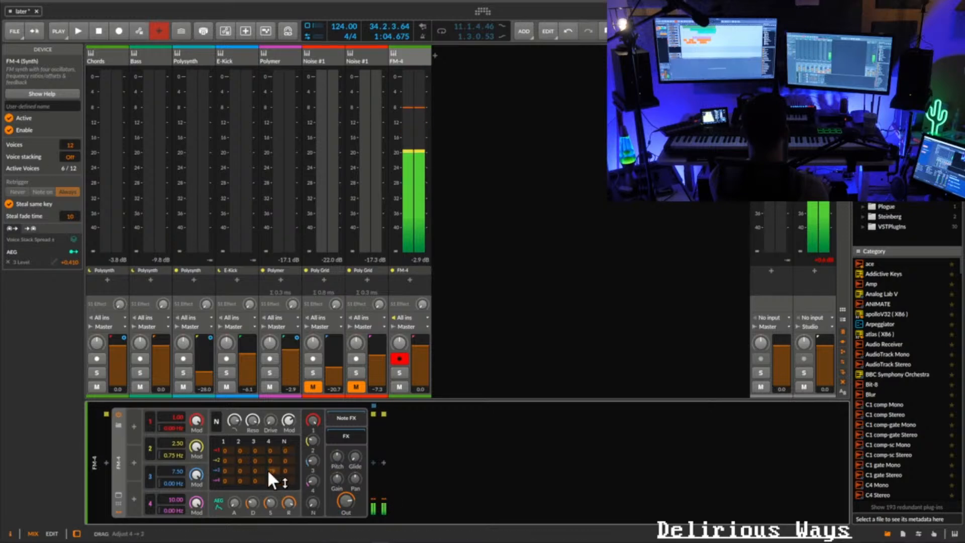
- Rebuild the modulation matrix mainly around oscillator 3, with 43 into oscillator 2, and play the arrangement from the start
left_click_drag(248, 448, 240, 483)
left_click_drag(242, 462, 245, 439)
double_click(243, 457)
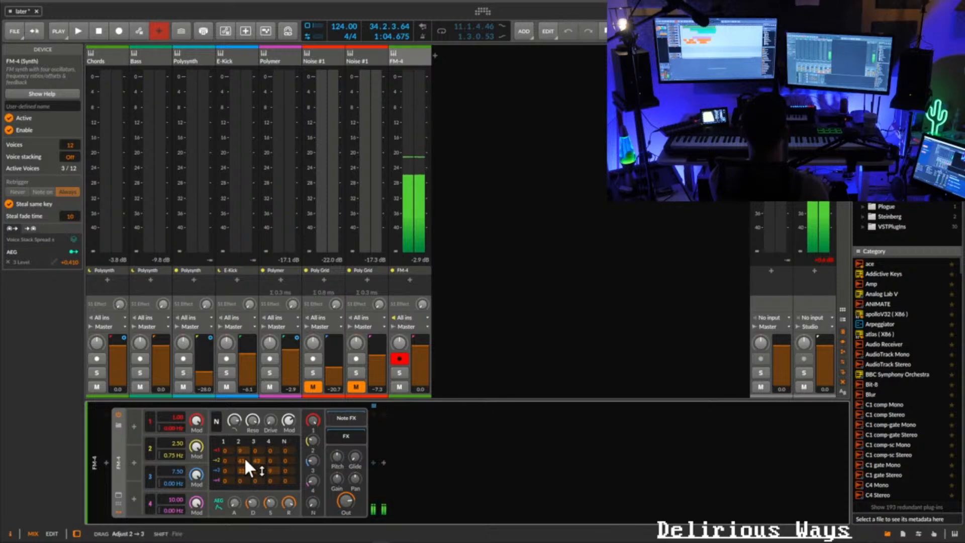
left_click_drag(242, 480, 279, 360)
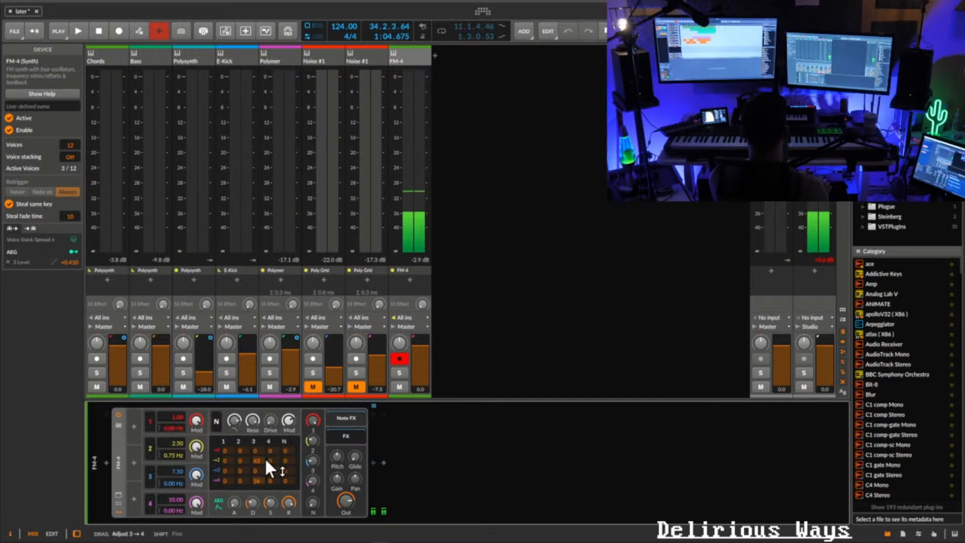
left_click_drag(266, 458, 263, 480)
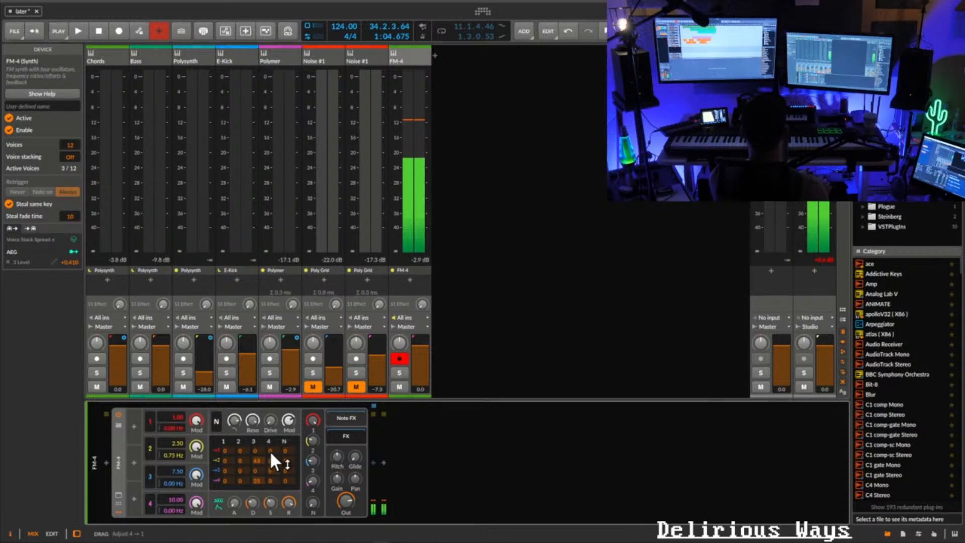
key("space")
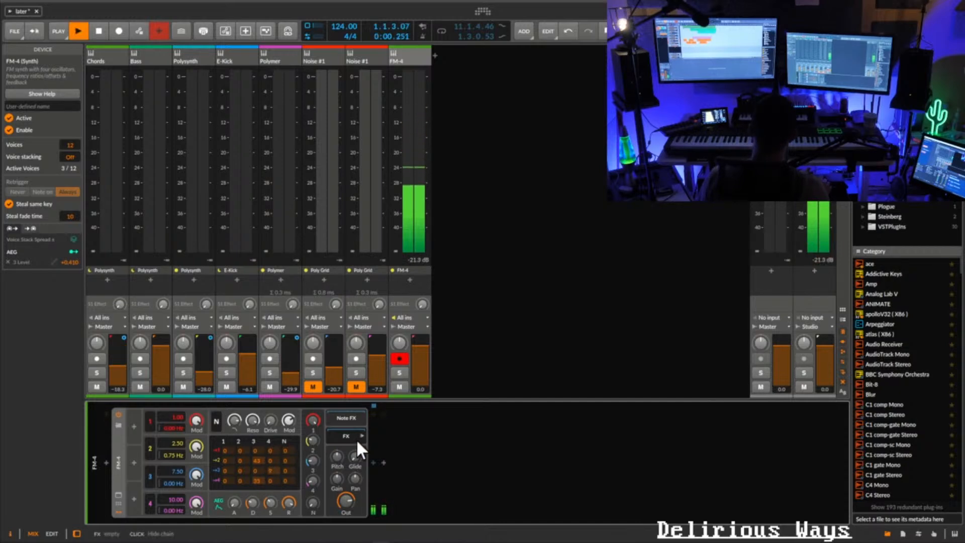
mouse_move(289, 502)
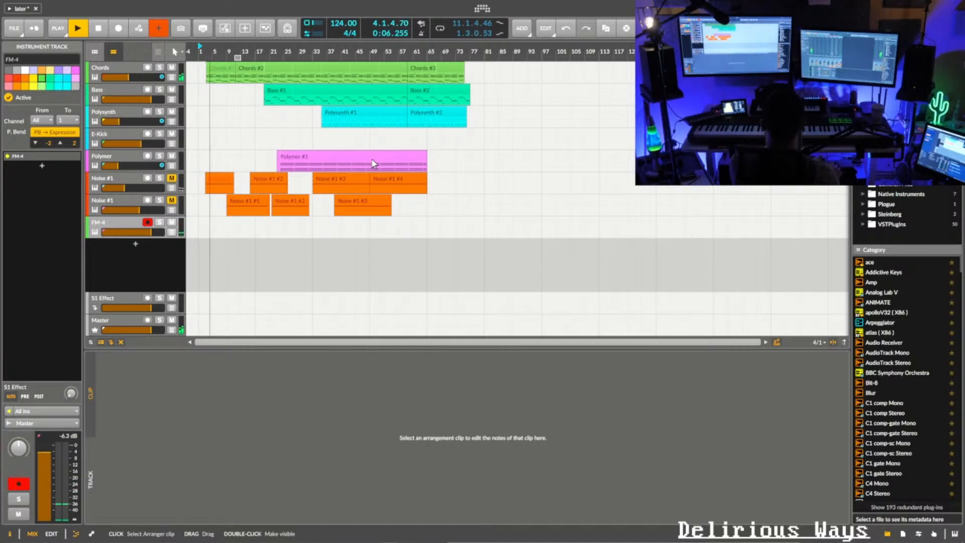
- Lower the FM-4 track volume to -7.8 dB and reduce the levels of oscillators 2, 3 and 4
mouse_move(151, 232)
left_mouse_down()
mouse_move(132, 232)
mouse_move(139, 232)
left_mouse_up()
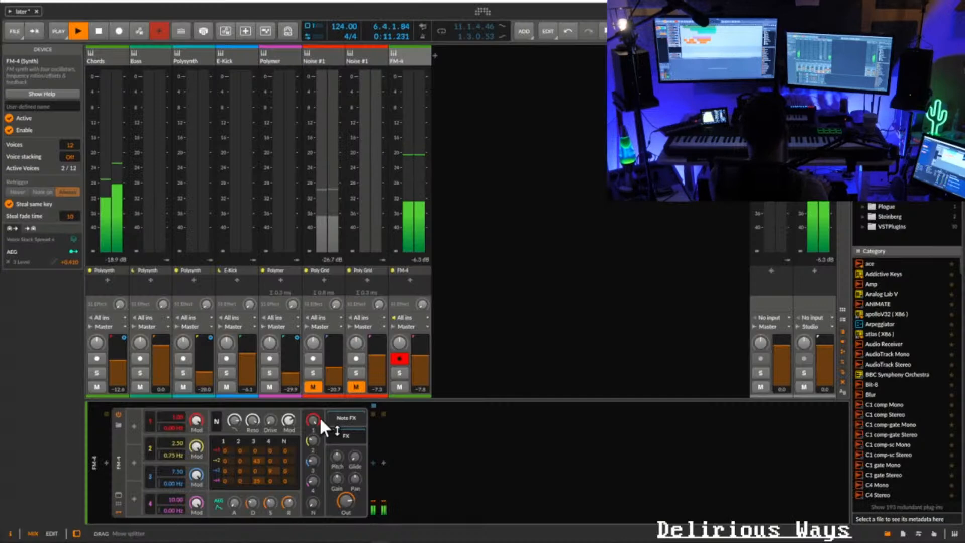
left_click_drag(313, 461, 313, 475)
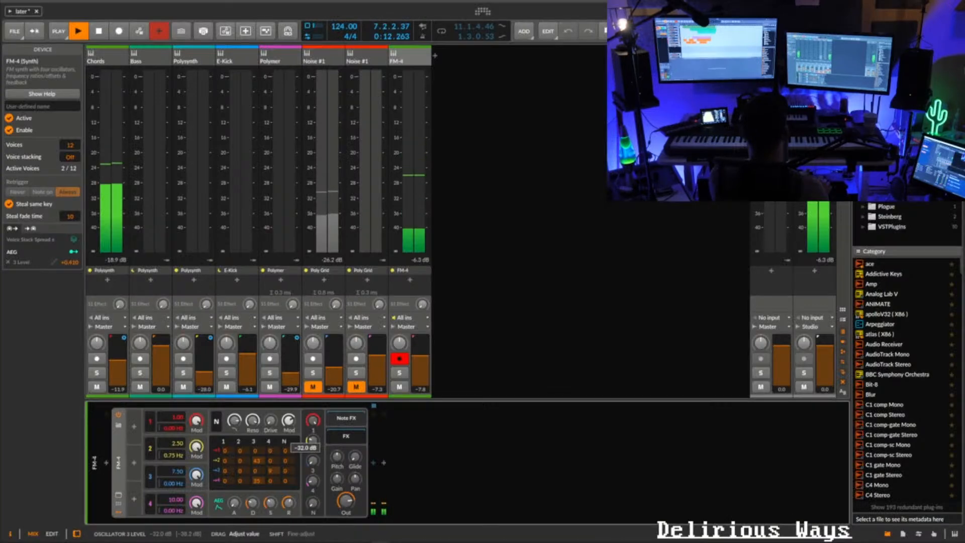
left_click_drag(312, 441, 313, 455)
left_click_drag(312, 481, 312, 497)
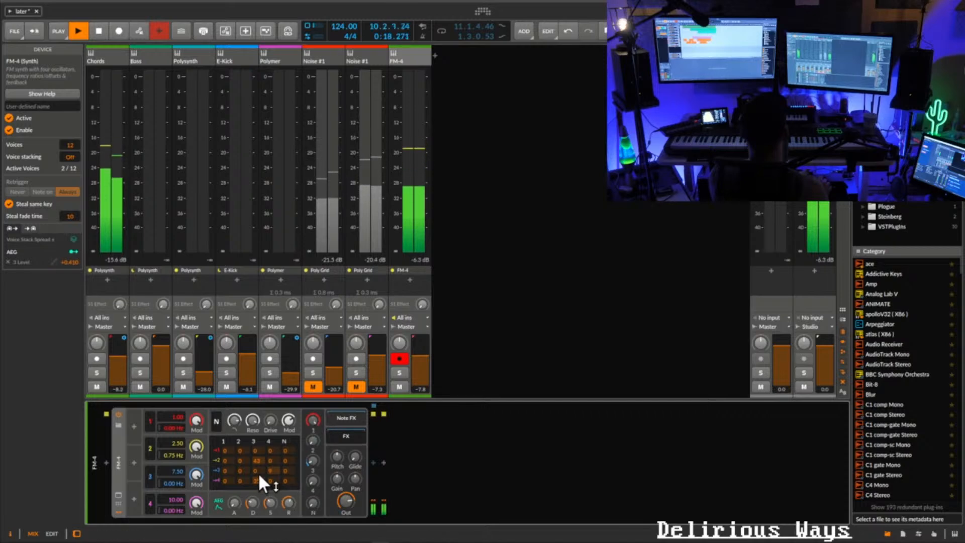
- Set the modulation from oscillator 3 into oscillator 4 to 2 and the amplitude envelope's decay to 27.0 %
mouse_move(257, 470)
left_mouse_down()
mouse_move(268, 441)
mouse_move(265, 467)
left_mouse_up()
left_click_drag(260, 502, 257, 522)
- Try different frequency ratios for oscillator 3, settle on 8.00, and stop playback
left_click_drag(179, 471, 179, 463)
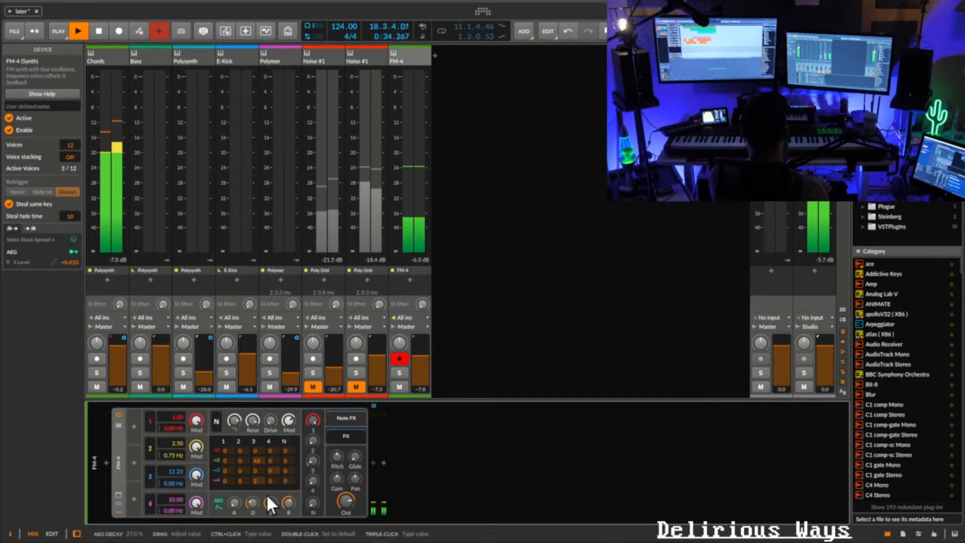
double_click(177, 471)
left_click_drag(177, 471, 176, 464)
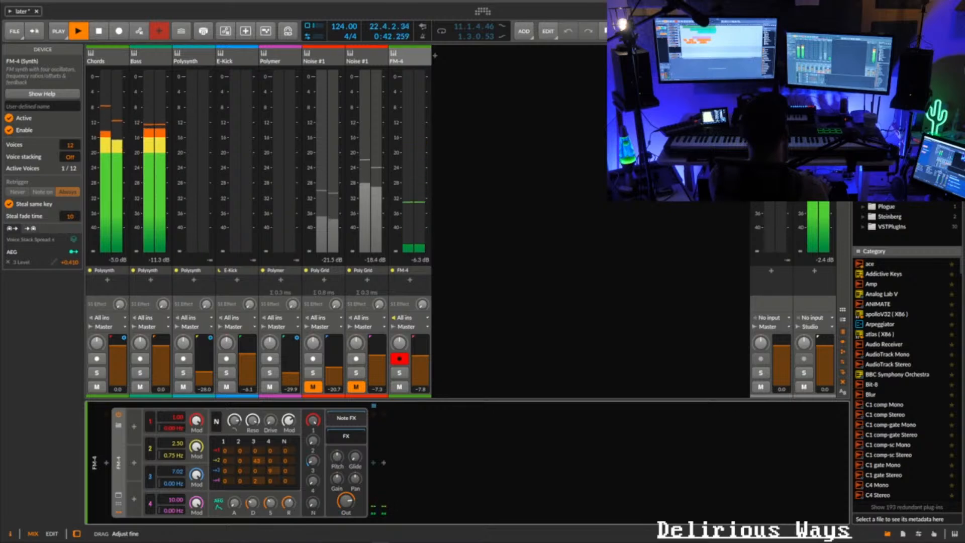
left_click_drag(179, 475, 177, 472)
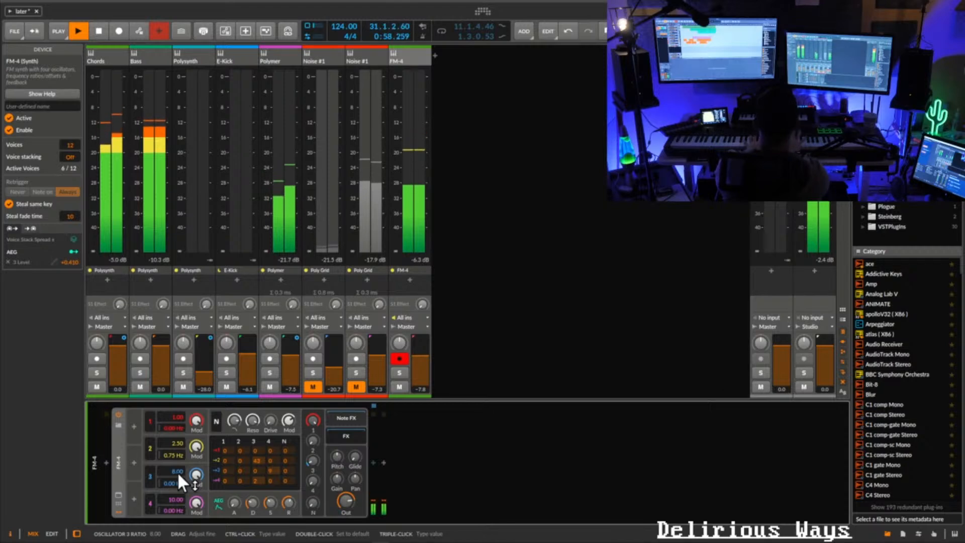
key("space")
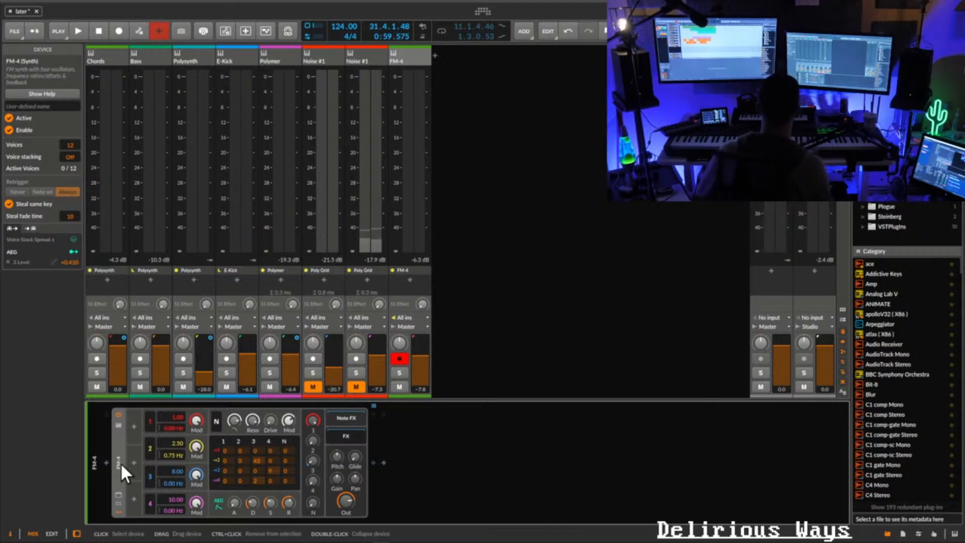
- Check the expanded FM-4 view, then browse the FM-4 presets and audition Bell Finga
left_click(119, 494)
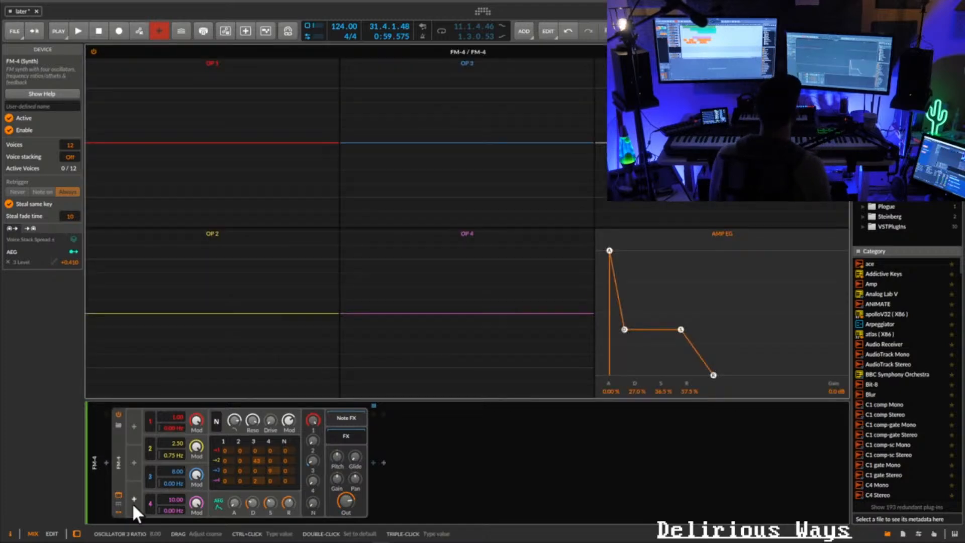
left_click(119, 494)
left_click(119, 424)
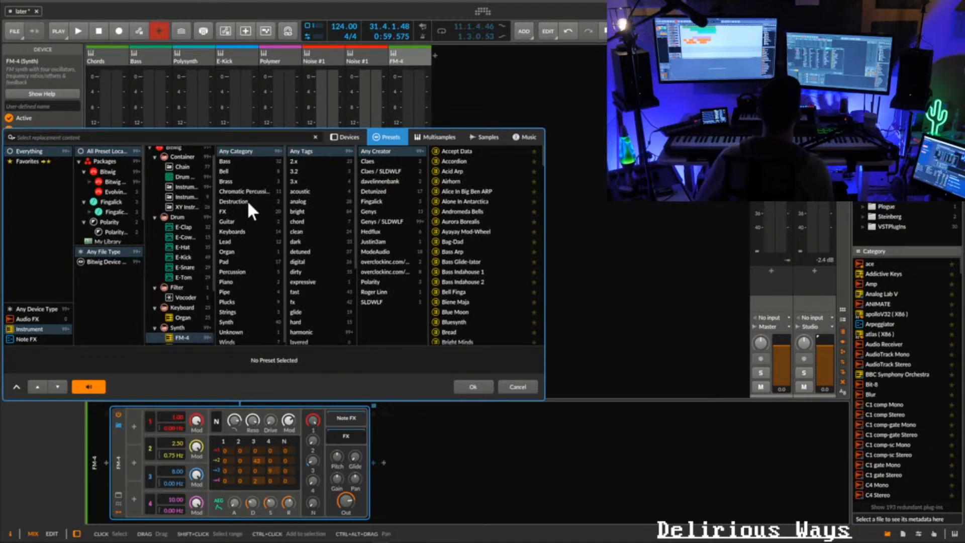
left_click(469, 292)
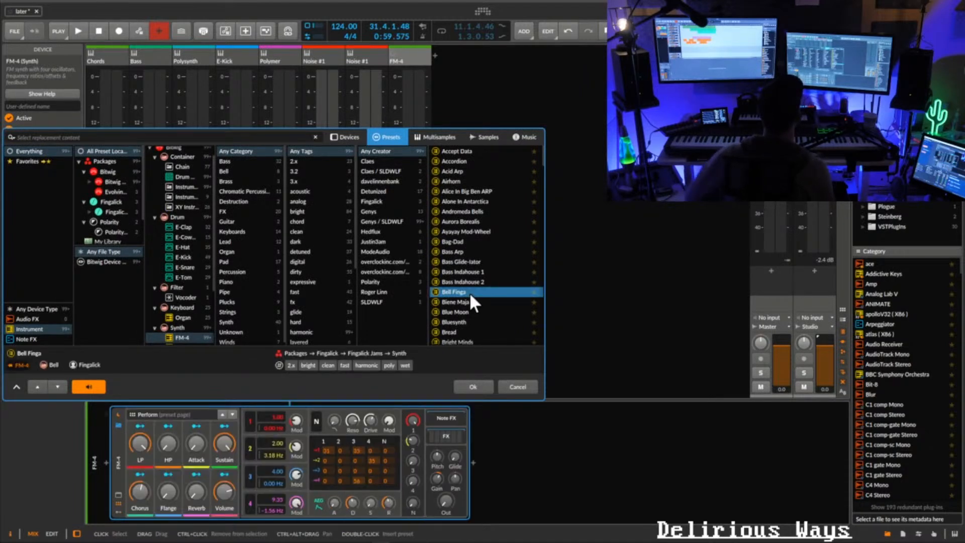
scroll(472, 252, "down", 5)
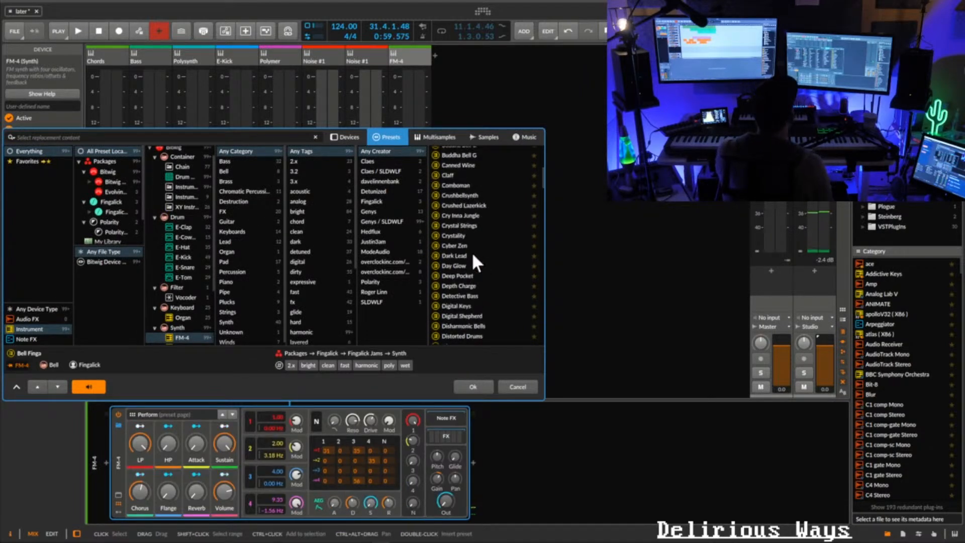
scroll(471, 252, "up", 5)
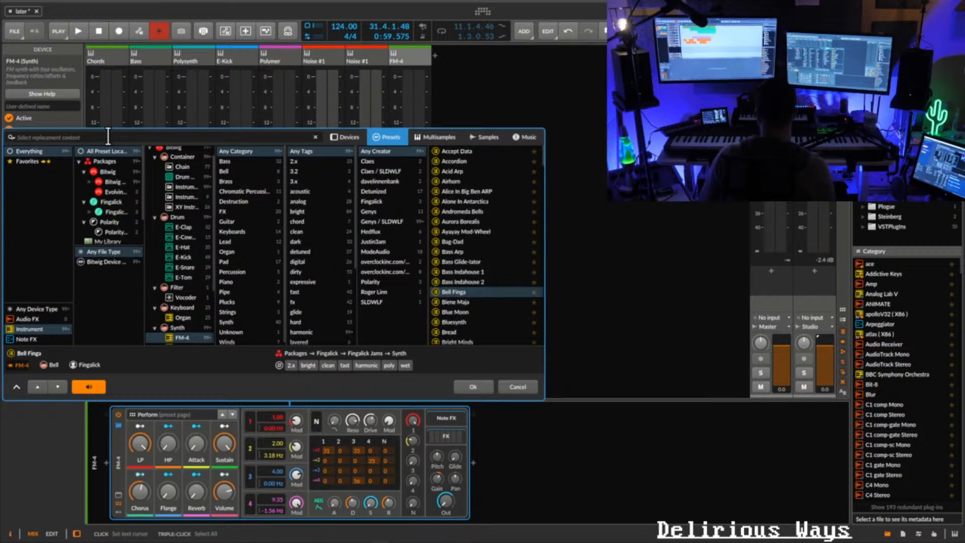
- Search the presets for "bell" and audition Wobbly Bellsynth and FM Bells
left_click(107, 137)
type("bell")
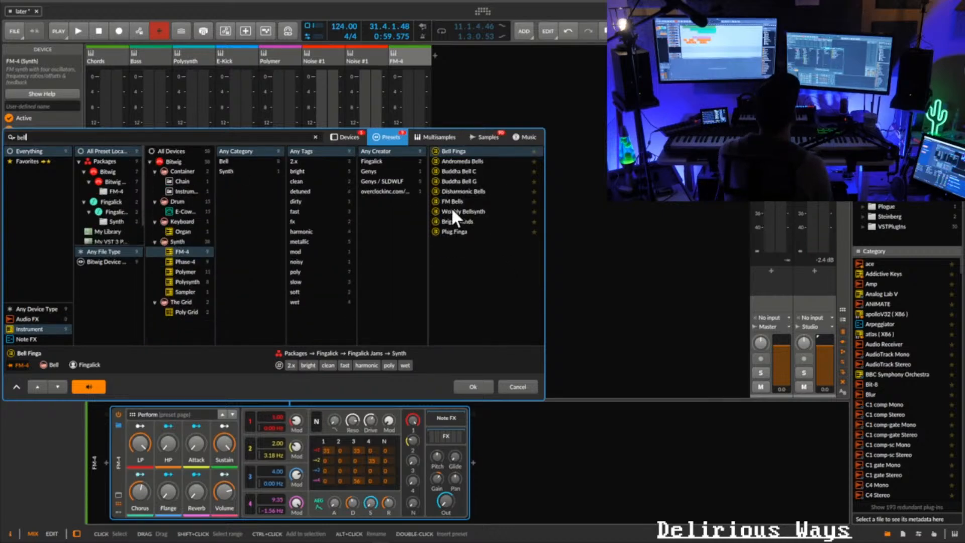
left_click(451, 208)
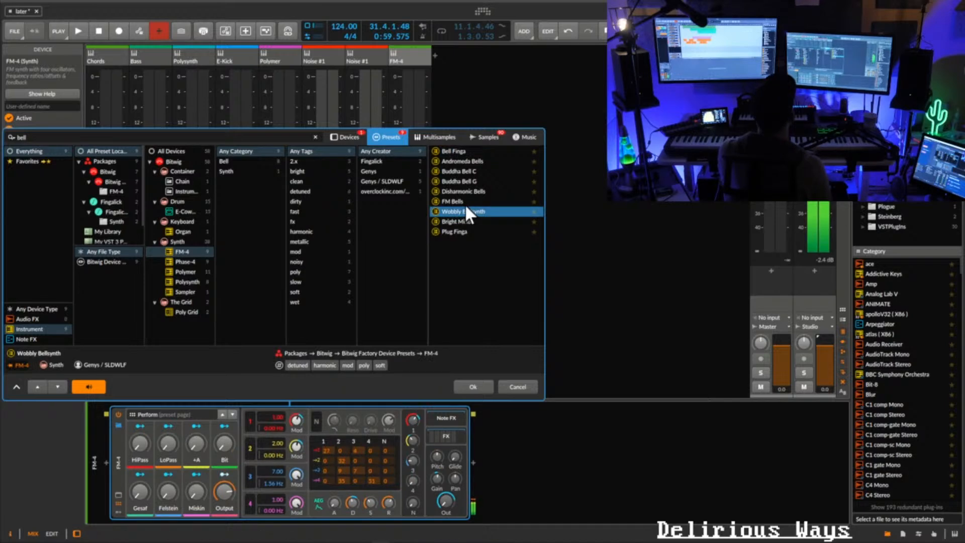
left_click(464, 203)
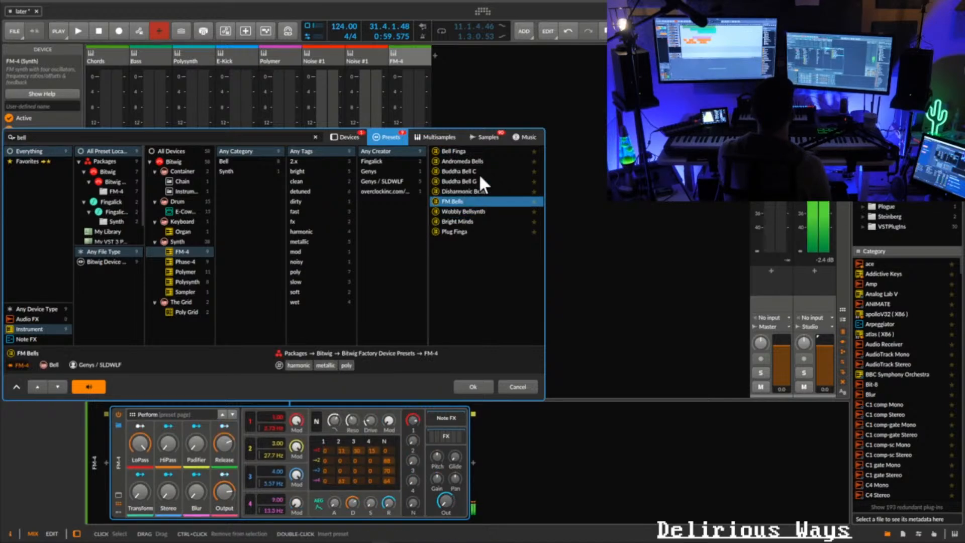
- Try clearing the FM Bells modulation matrix to 0 and turning down oscillator 2's Mod amount, checking the preset's FX chain
left_click(449, 438)
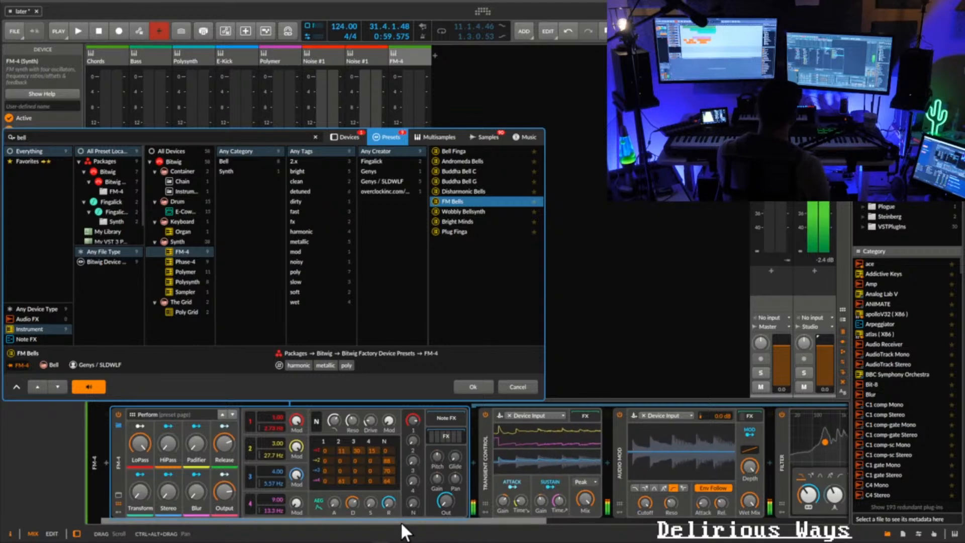
key("super")
left_click_drag(388, 482, 382, 512)
left_click_drag(387, 461, 339, 537)
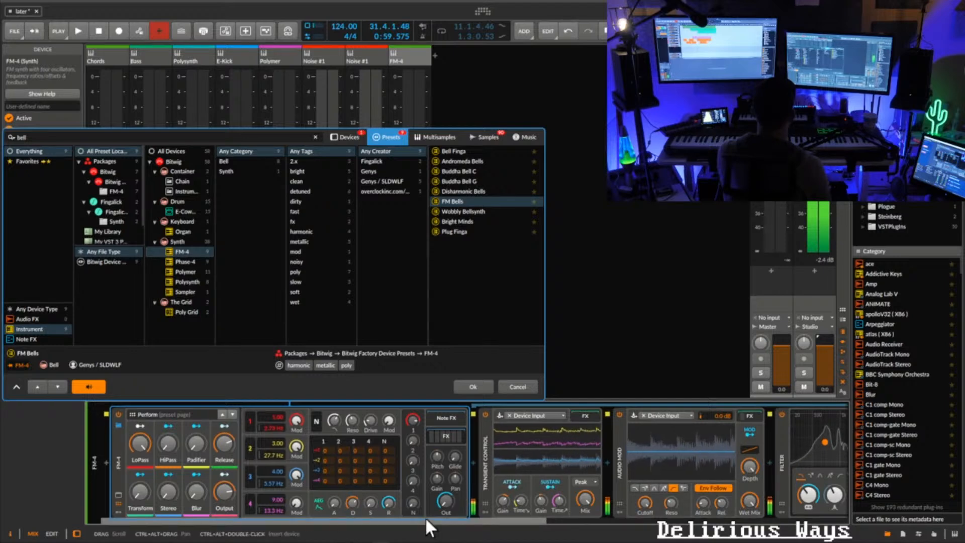
left_click_drag(423, 521, 508, 511)
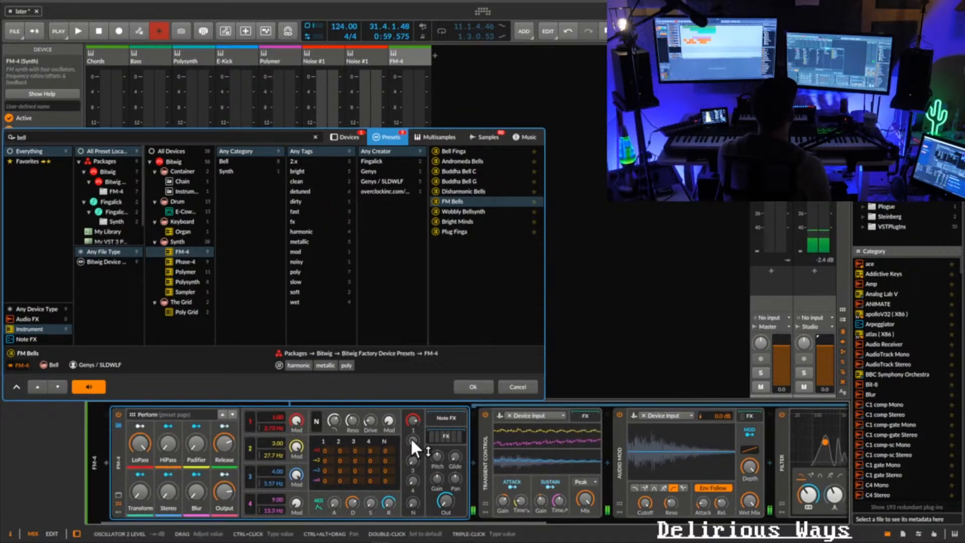
left_click(448, 435)
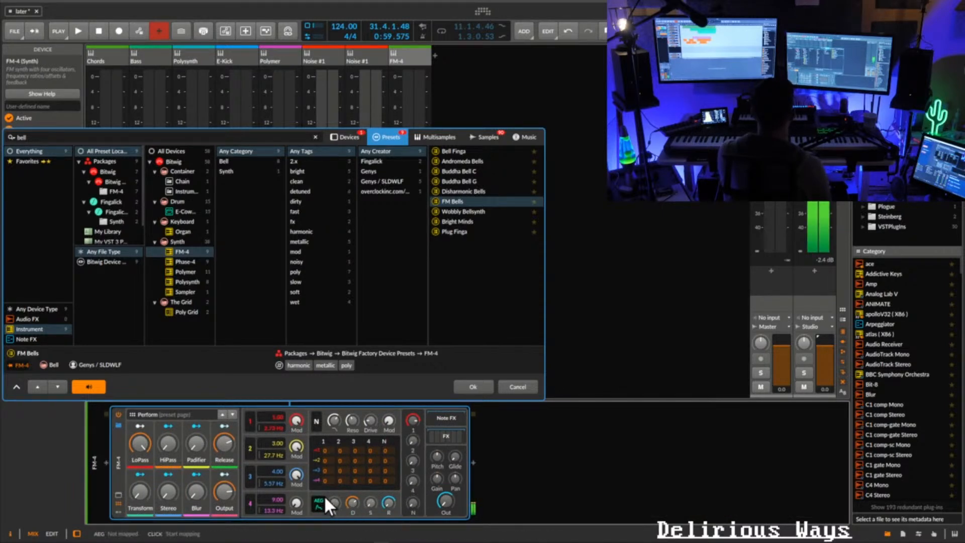
left_click_drag(296, 446, 297, 518)
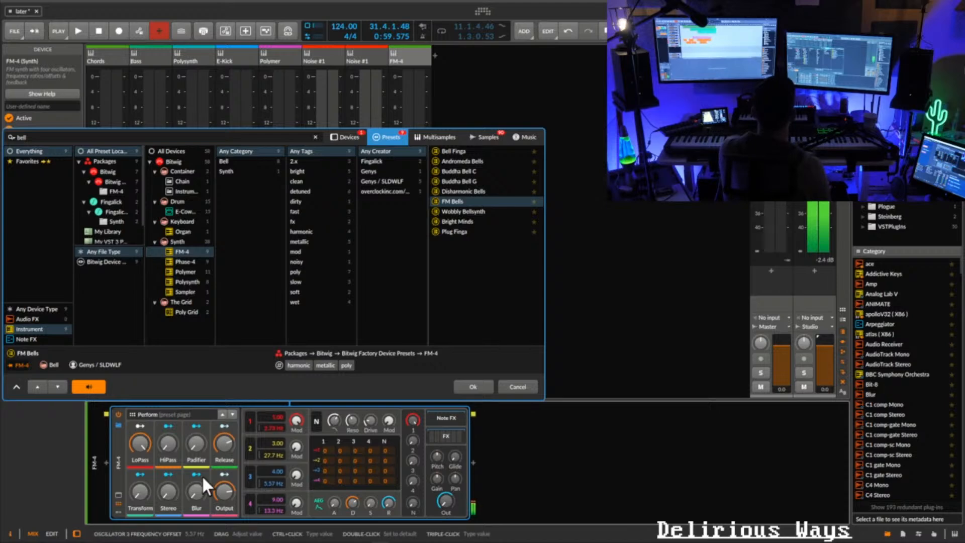
- Show the FM Bells modulators and try different Padifier and Blur macro amounts
left_click(120, 512)
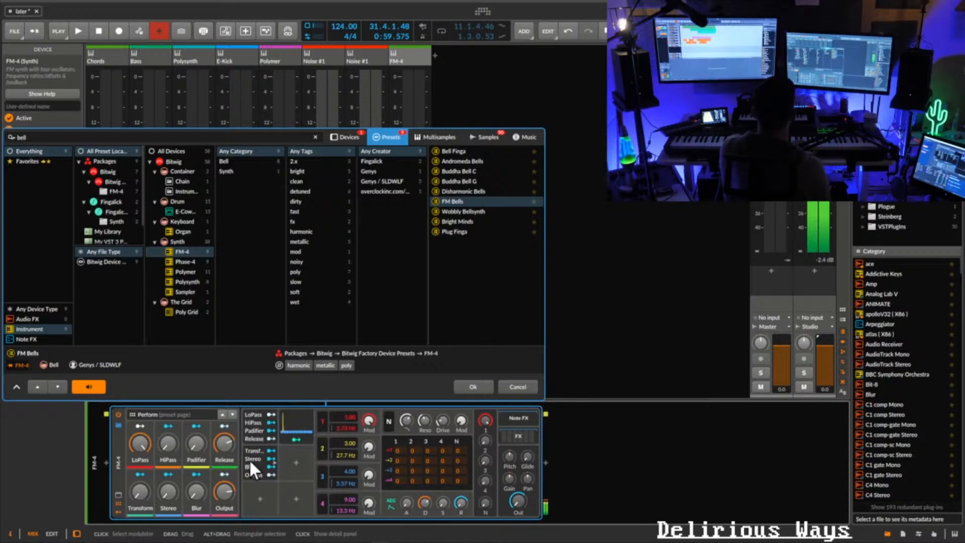
left_click(306, 426)
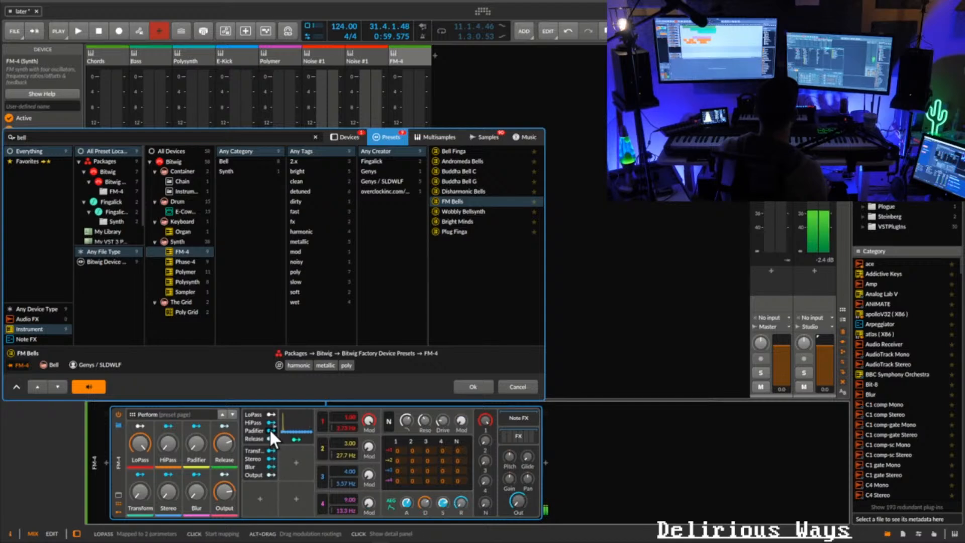
left_click_drag(196, 444, 218, 445)
left_click_drag(196, 493, 196, 452)
- Compare the FM Bells sound with Transient Control and Audio Mod bypassed, and inspect Audio Mod's nested FX chain
left_click(523, 441)
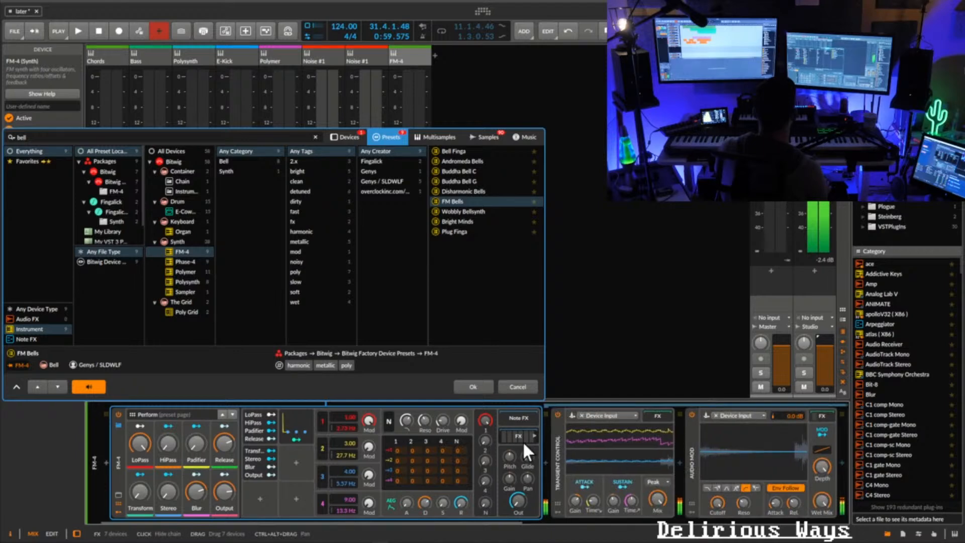
left_click(558, 414)
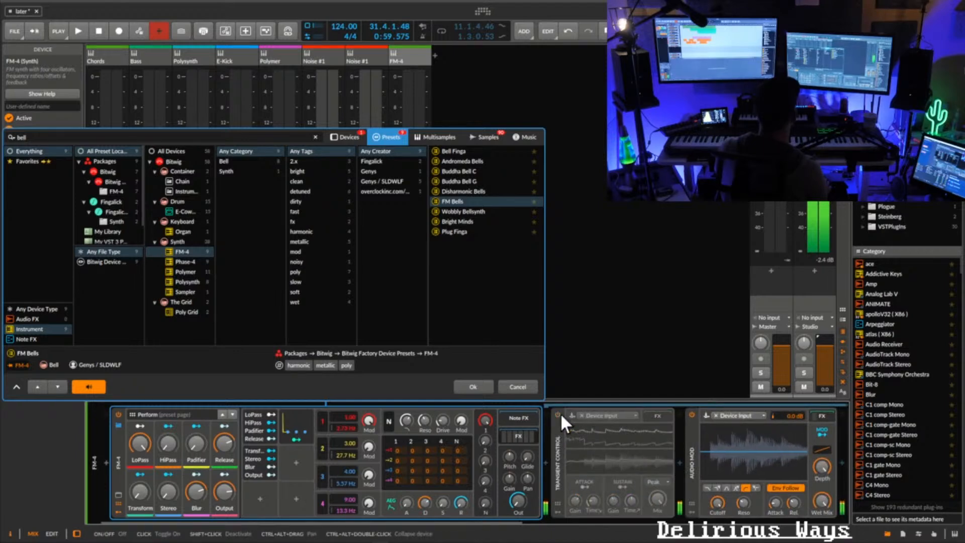
left_click(558, 414)
scroll(532, 516, "right", 5)
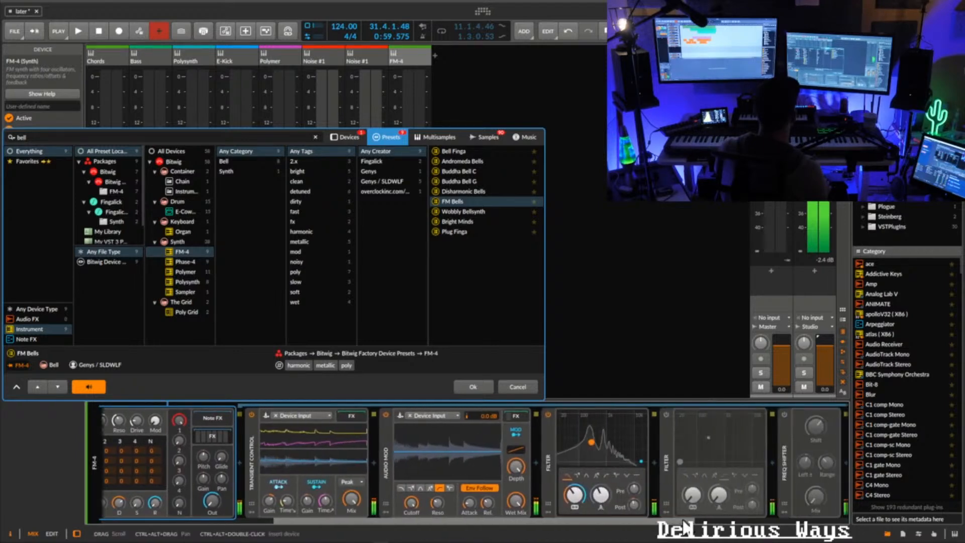
left_click(388, 413)
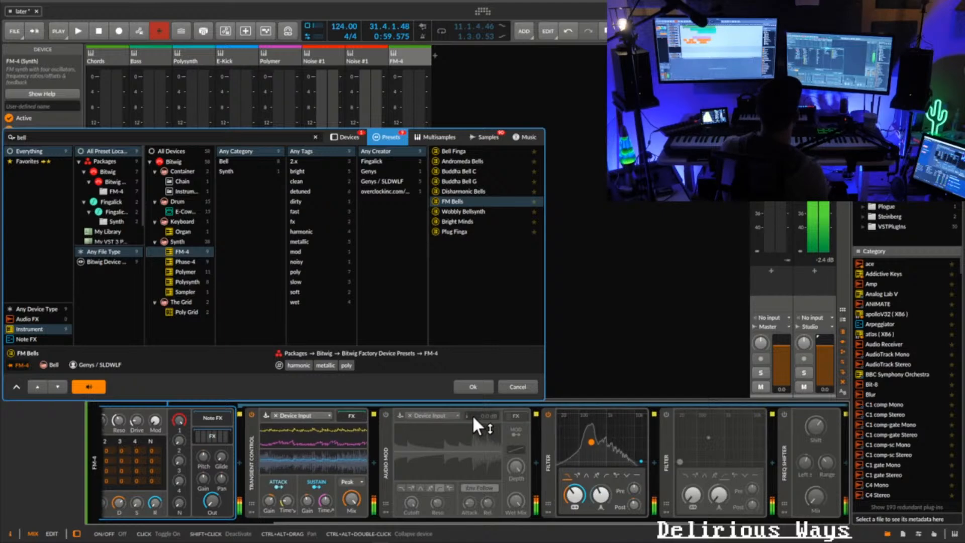
left_click(511, 415)
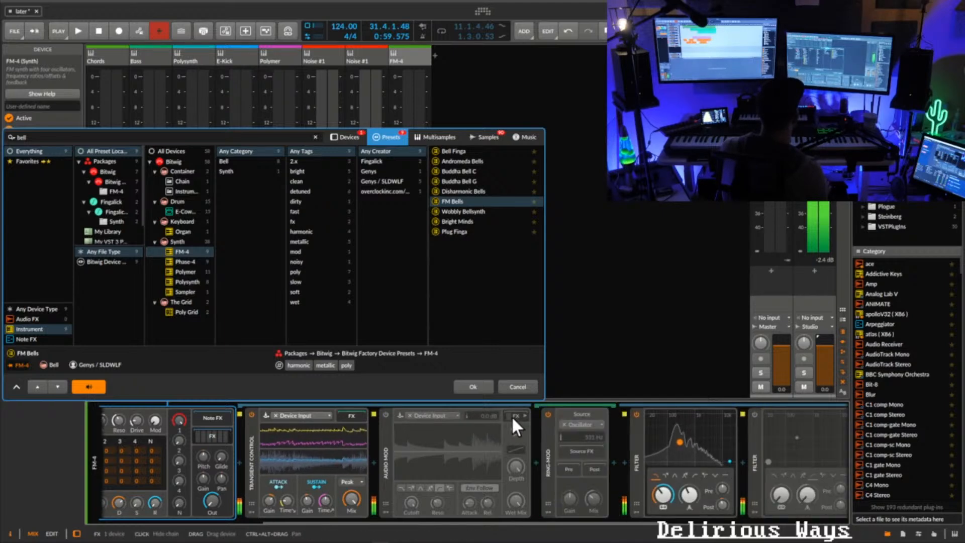
left_click(385, 415)
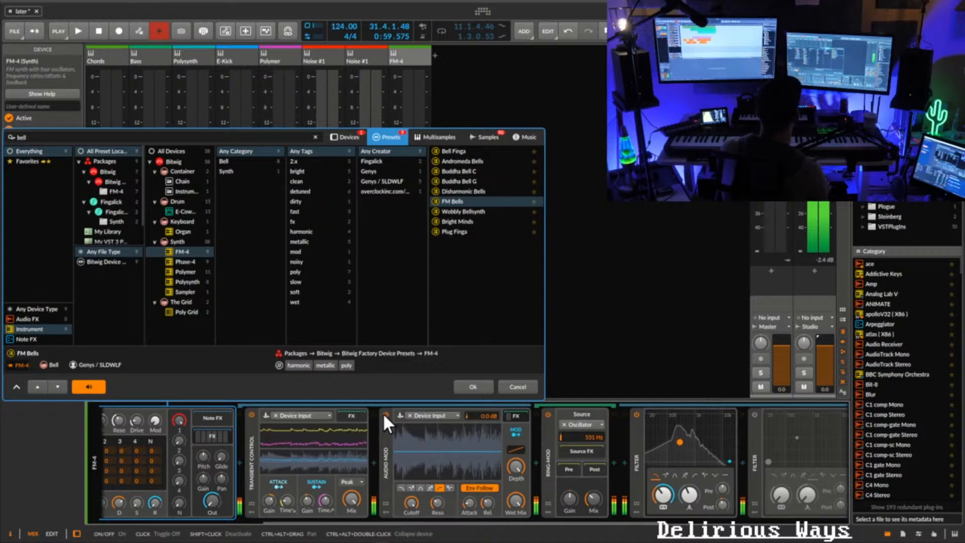
- Try modulation amounts from oscillator 4 and the noise source in FM Bells, and cancel the preset replacement
left_click_drag(475, 524, 371, 505)
mouse_move(347, 421)
left_mouse_down()
mouse_move(343, 442)
mouse_move(342, 429)
left_mouse_up()
left_click_drag(330, 460, 331, 425)
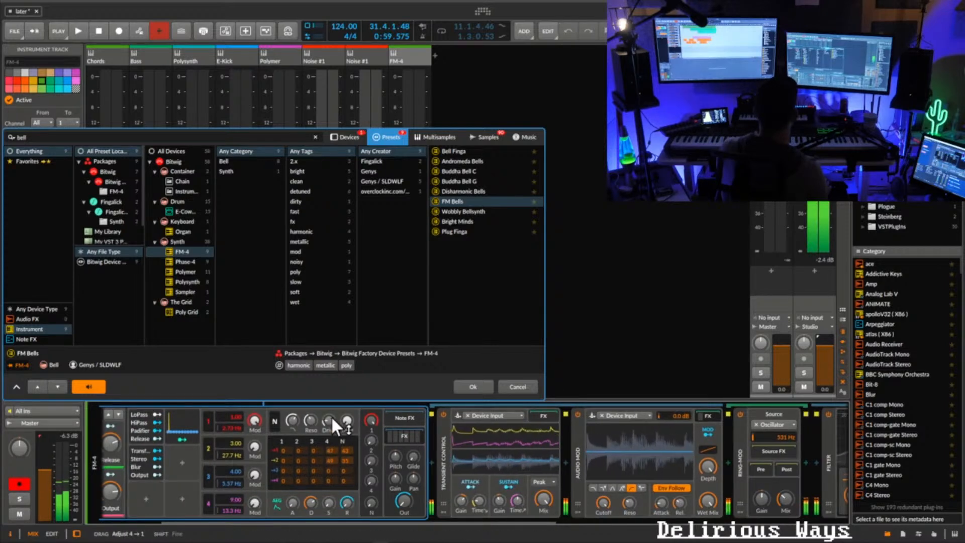
left_click(517, 386)
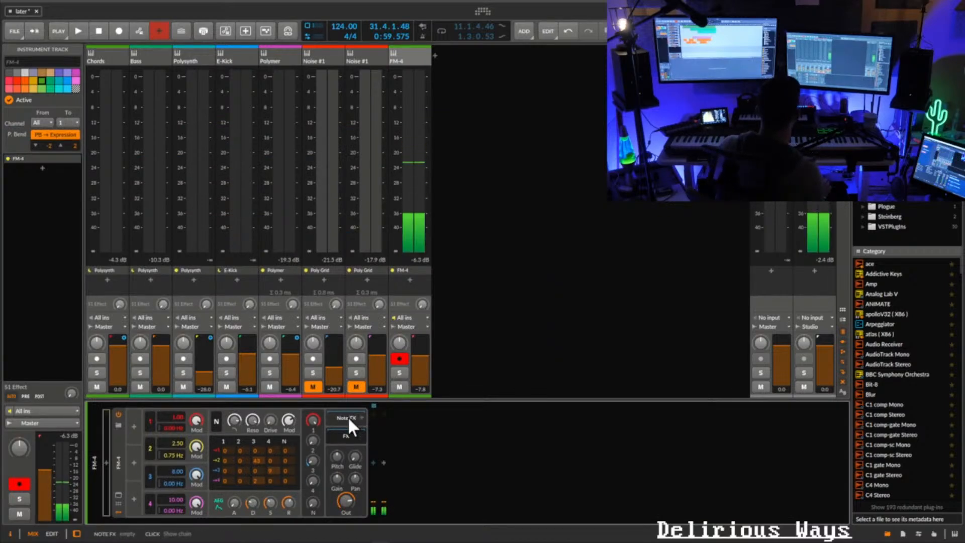
- Insert a Ring-Mod device into the FM-4 synth's FX chain
left_click(374, 461)
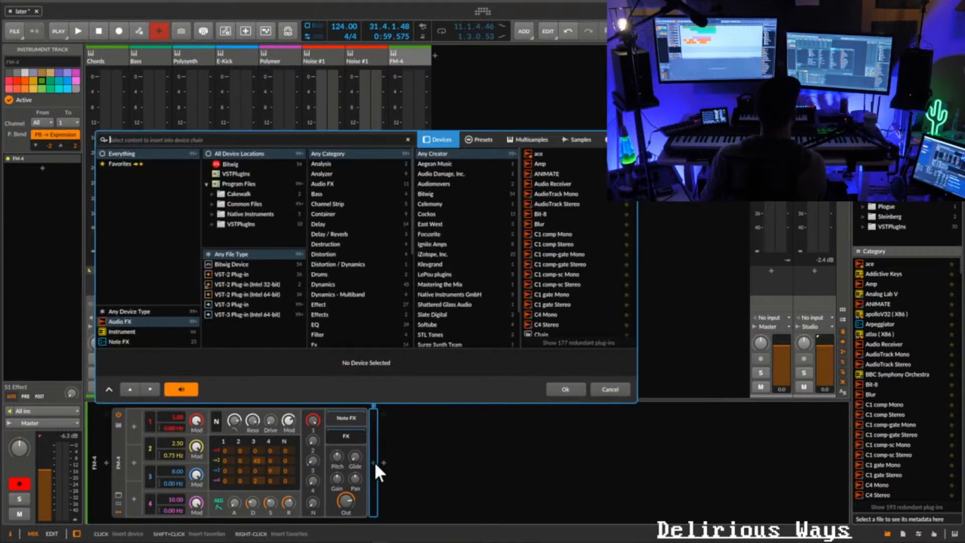
type("noi")
key("BackSpace")
key("BackSpace")
key("BackSpace")
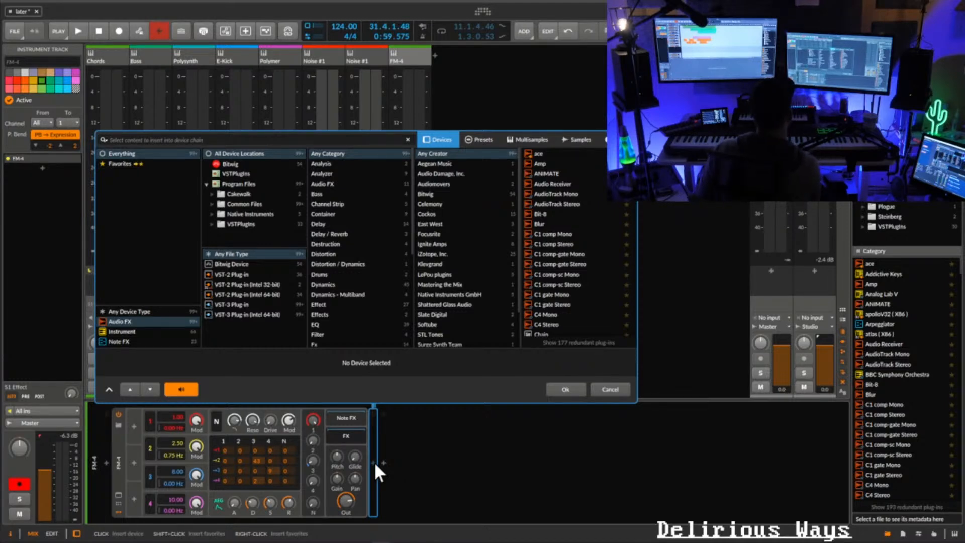
type("ring")
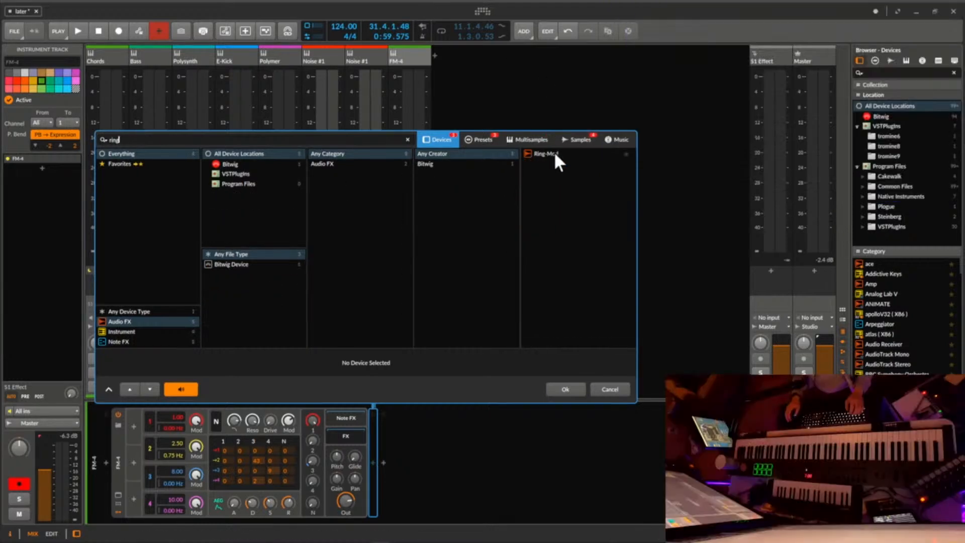
double_click(555, 152)
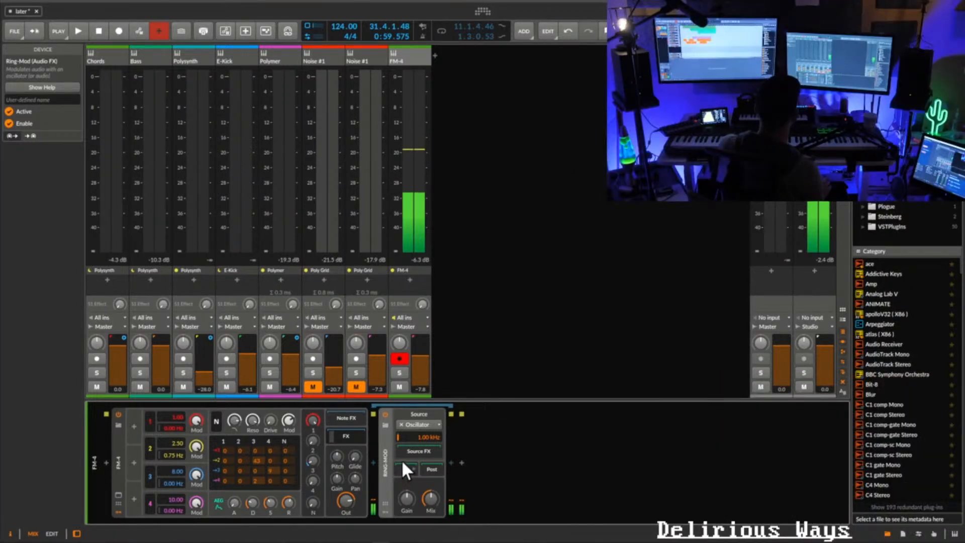
- Insert a Reverb device directly after Ring-Mod in the FM-4 synth's FX chain
left_click(453, 460)
type("rever")
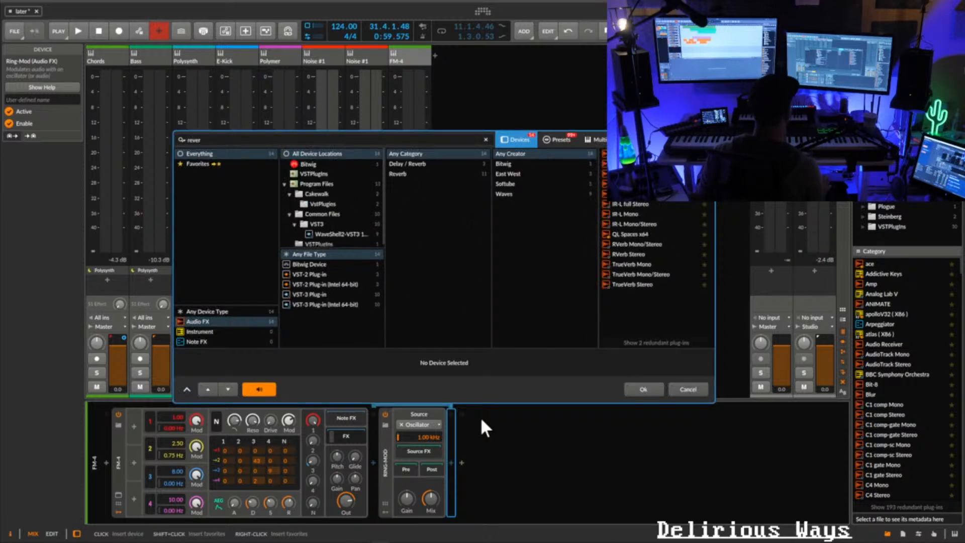
double_click(625, 152)
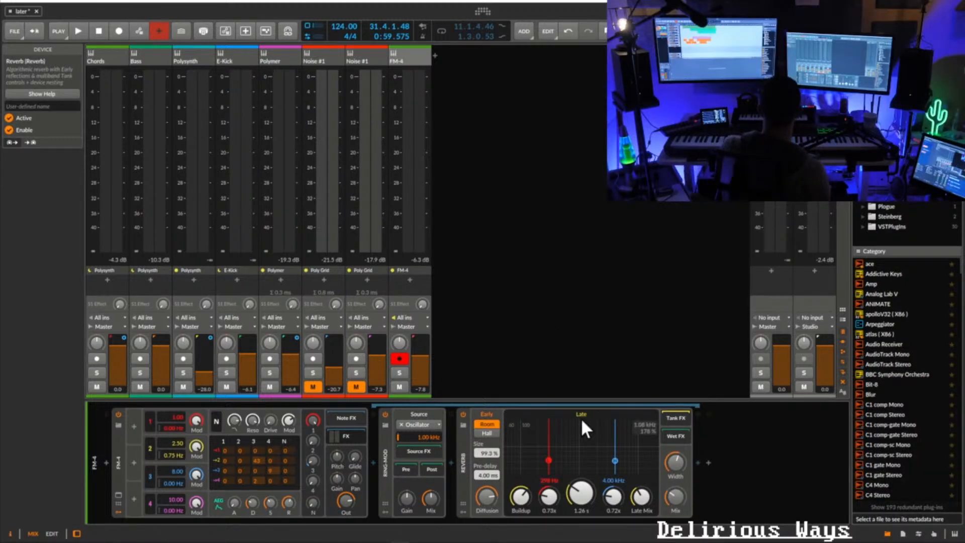
double_click(383, 472)
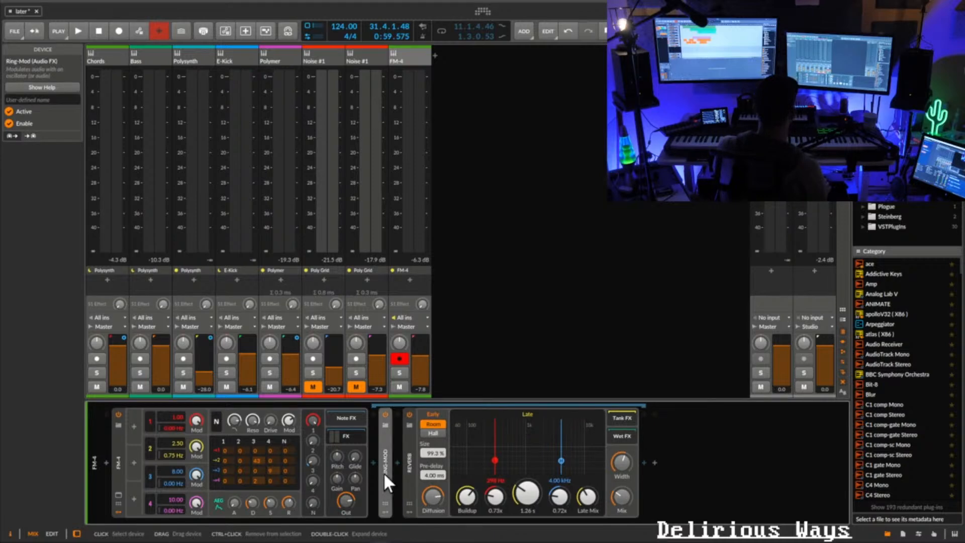
double_click(383, 472)
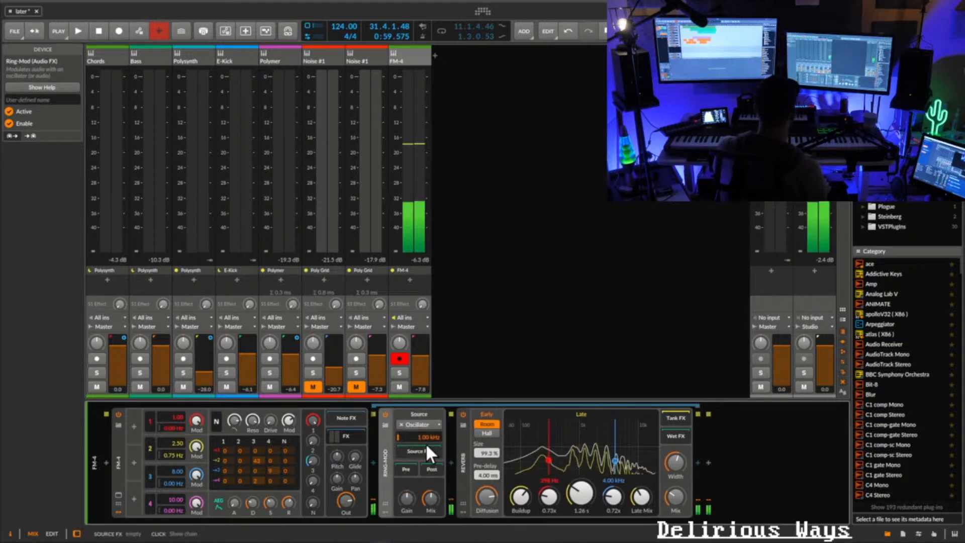
- Keep Oscillator as Ring-Mod's source and try oscillator frequencies such as 298, 708, 473 and 841 Hz
left_click(423, 424)
left_click(422, 435)
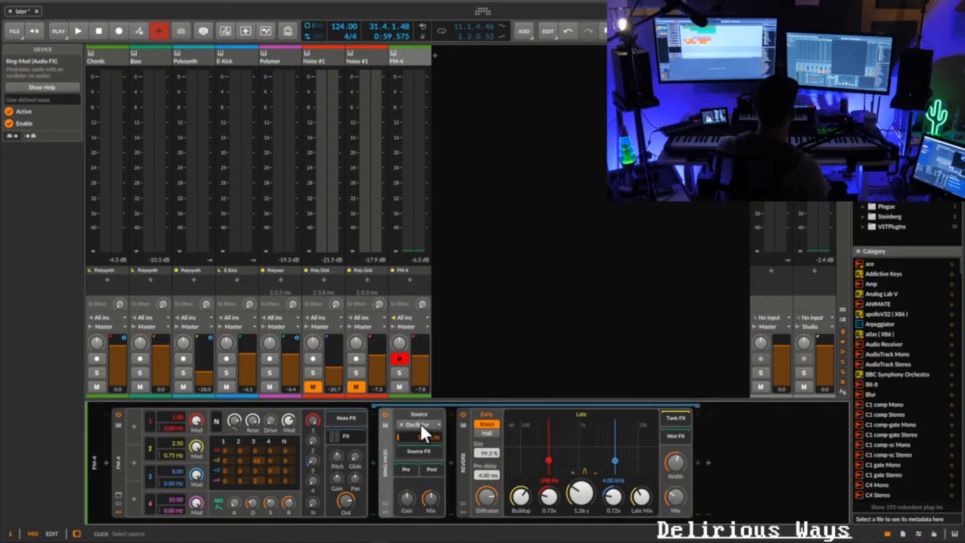
left_click_drag(430, 437, 429, 502)
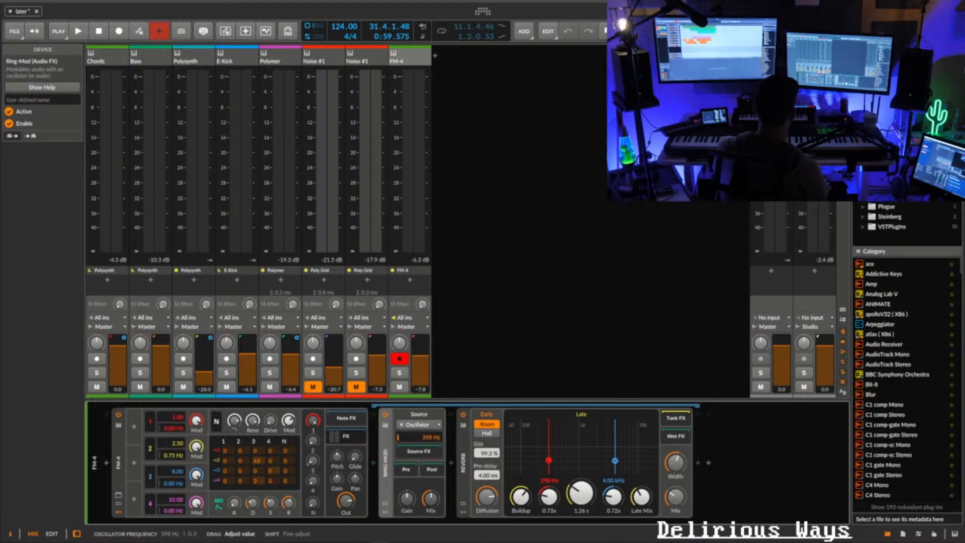
mouse_move(429, 437)
left_mouse_down()
mouse_move(421, 436)
mouse_move(426, 366)
mouse_move(425, 435)
left_mouse_up()
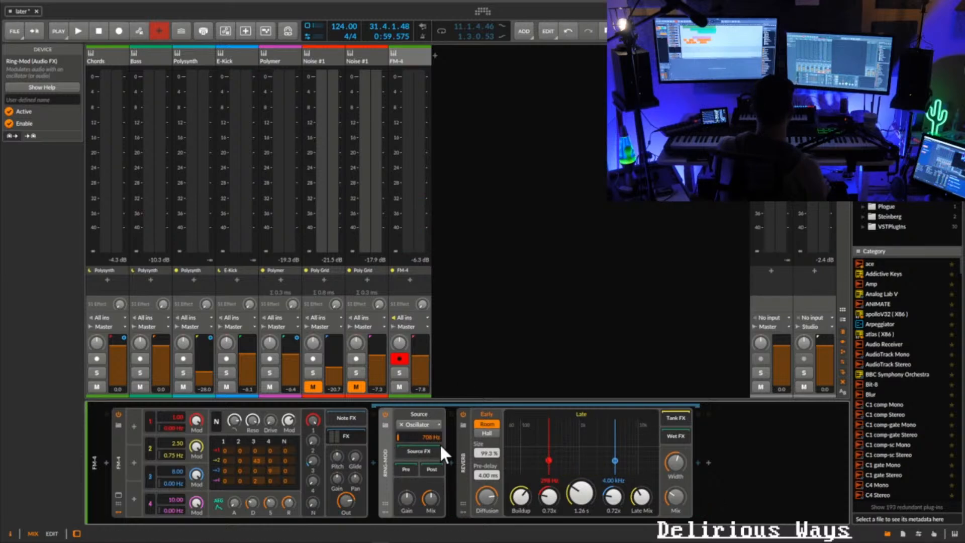
left_click_drag(428, 437, 425, 438)
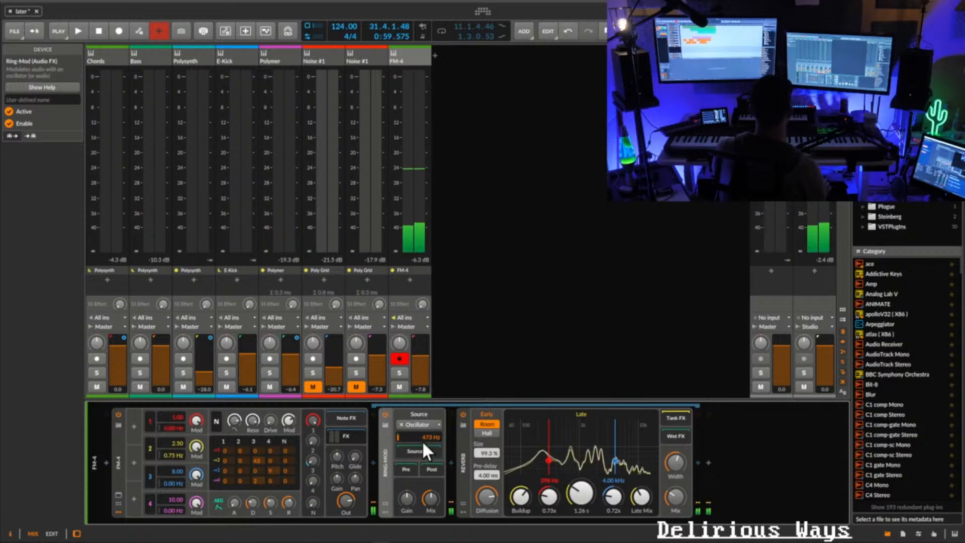
mouse_move(422, 436)
left_mouse_down()
mouse_move(423, 457)
mouse_move(423, 438)
left_mouse_up()
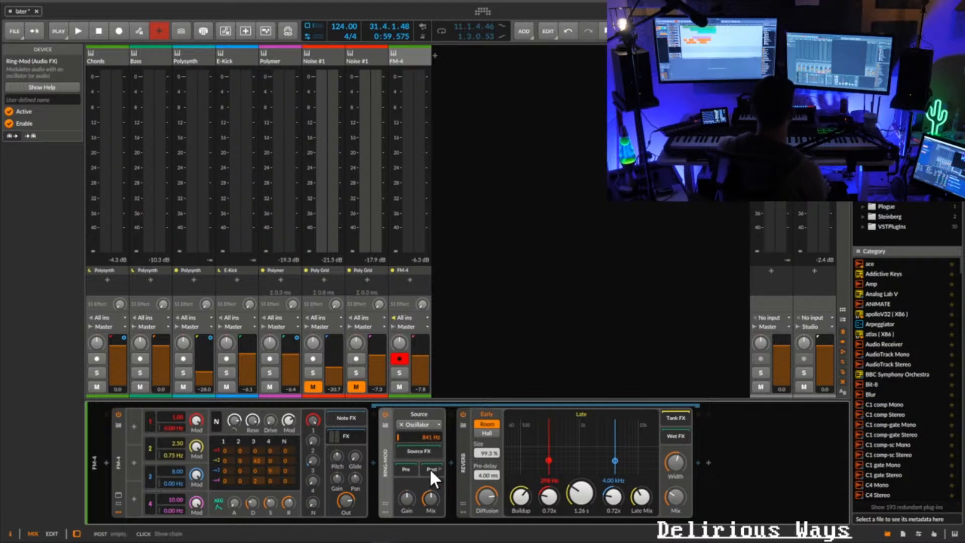
- Try Ring-Mod at full and zero mix with frequencies from 333 Hz to 2.82 kHz, ending at 708 Hz
mouse_move(431, 498)
left_mouse_down()
mouse_move(431, 448)
mouse_move(427, 483)
left_mouse_up()
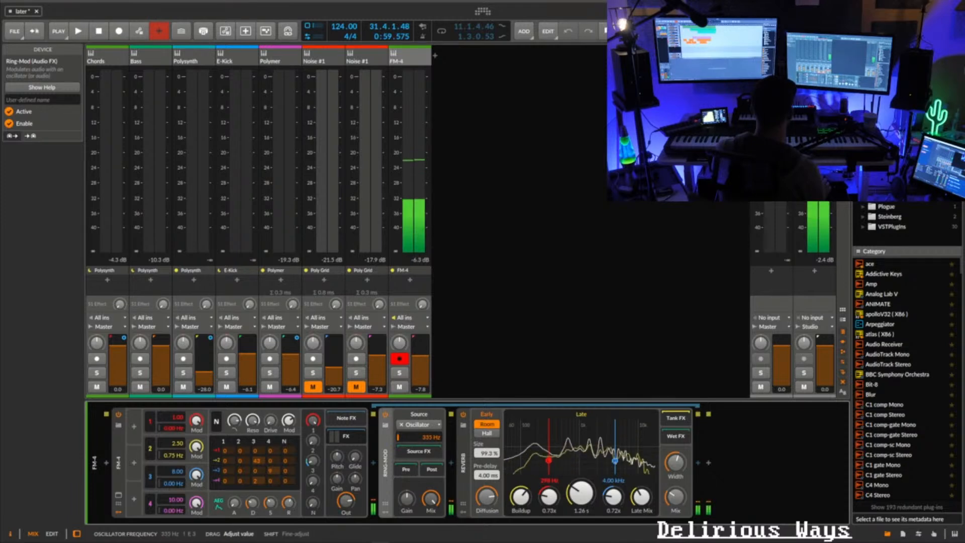
left_click_drag(427, 437, 427, 452)
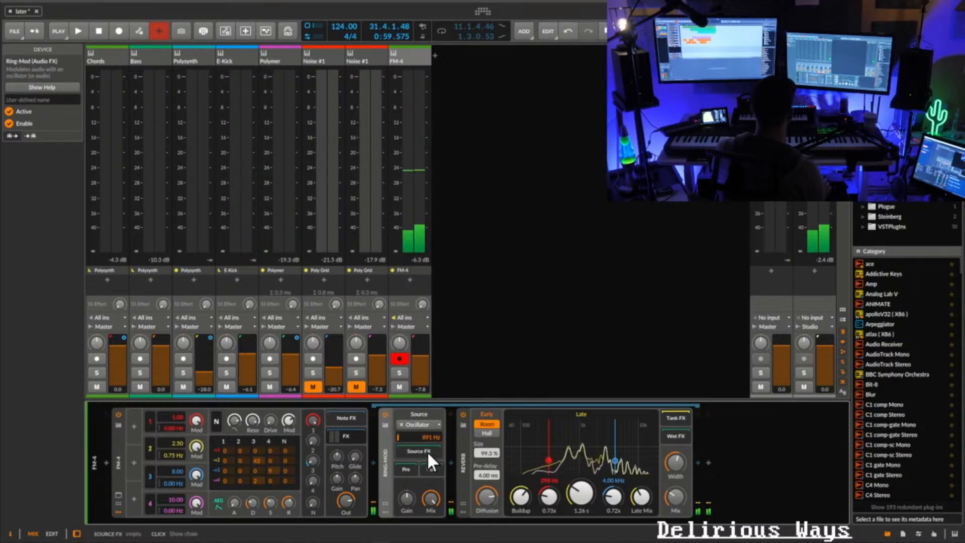
left_click_drag(429, 496, 430, 542)
mouse_move(428, 440)
left_mouse_down()
mouse_move(428, 454)
mouse_move(427, 432)
left_mouse_up()
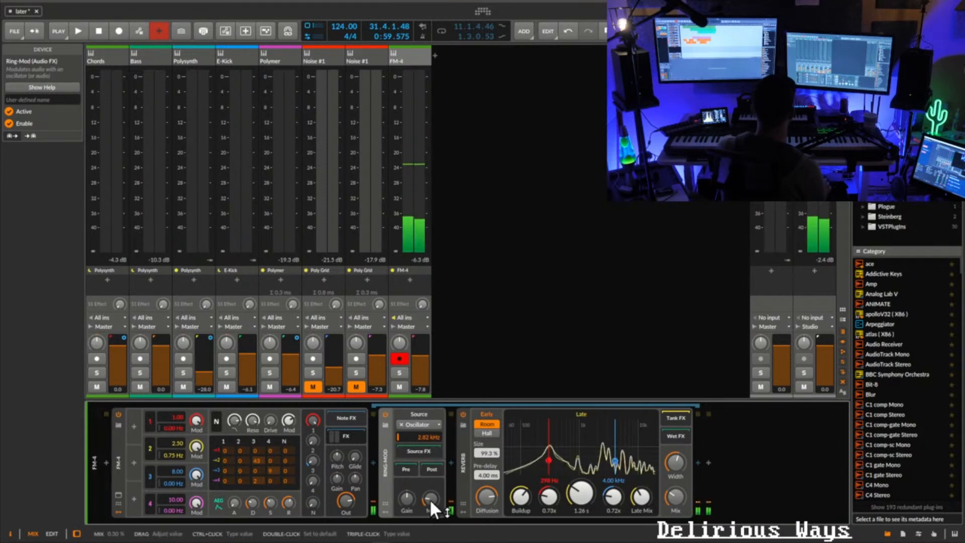
mouse_move(433, 442)
left_mouse_down()
mouse_move(433, 452)
mouse_move(429, 435)
left_mouse_up()
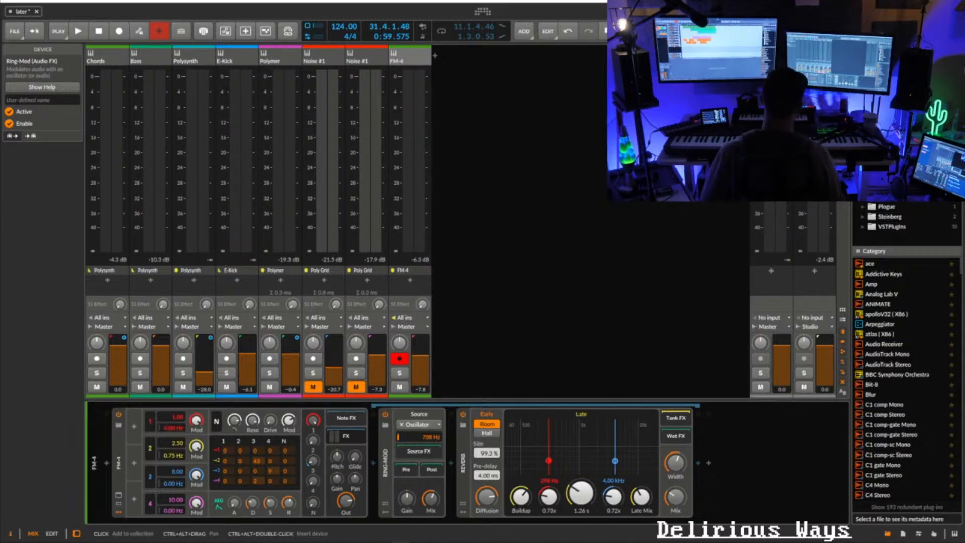
- View the interactive help for Ring-Mod and try an oscillator frequency of 31.6 Hz in it
right_click(387, 455)
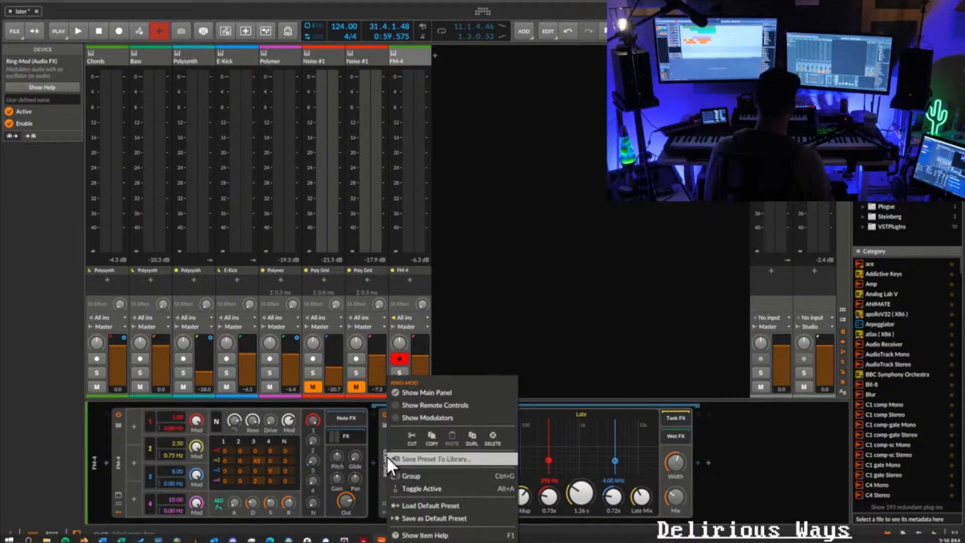
left_click(425, 535)
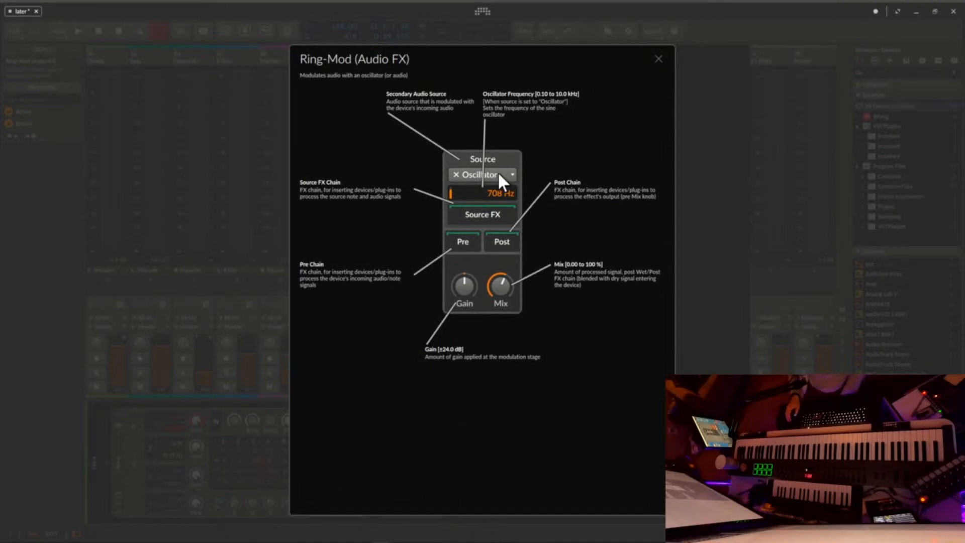
left_click_drag(497, 197, 497, 281)
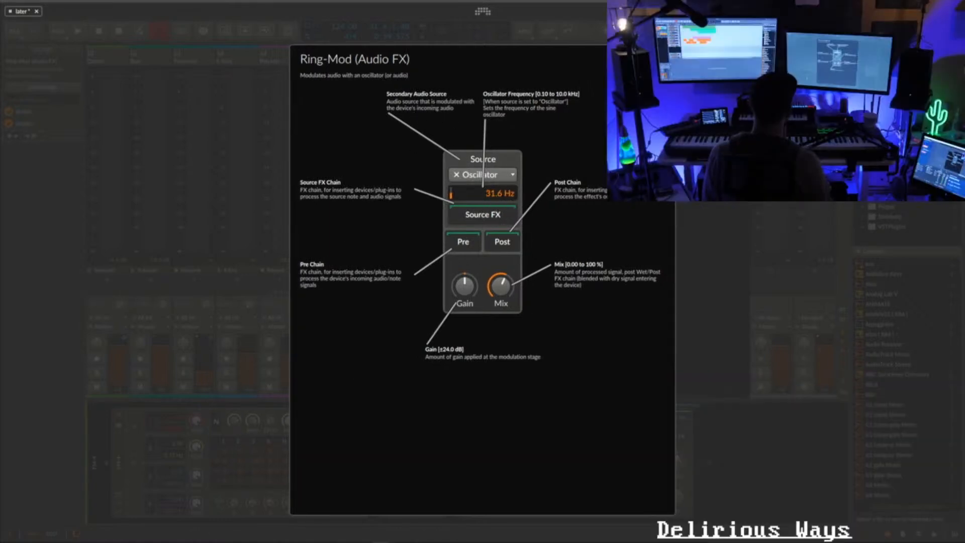
key("Escape")
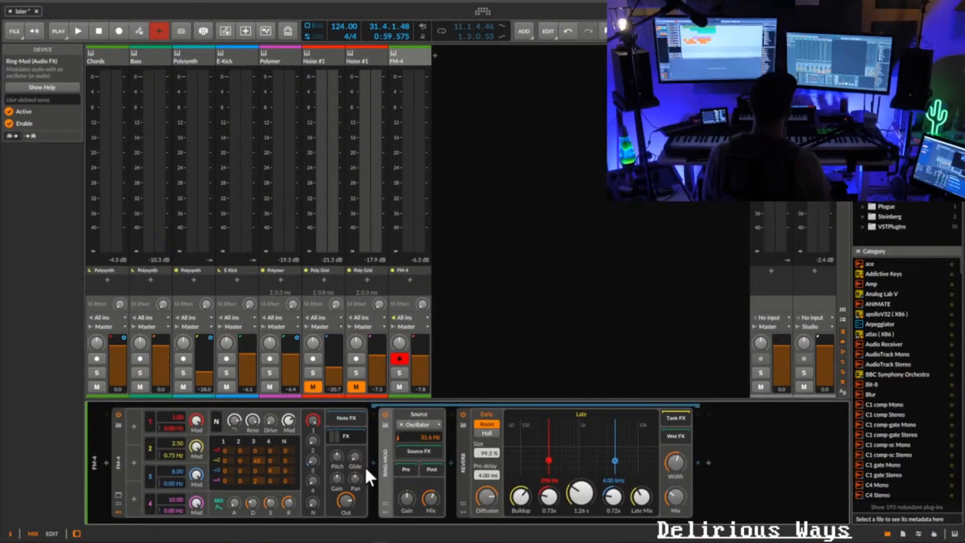
- Set Ring-Mod's oscillator frequency to 1.26 kHz and adjust the Reverb's mix, trying about 42%
left_click_drag(433, 437, 432, 382)
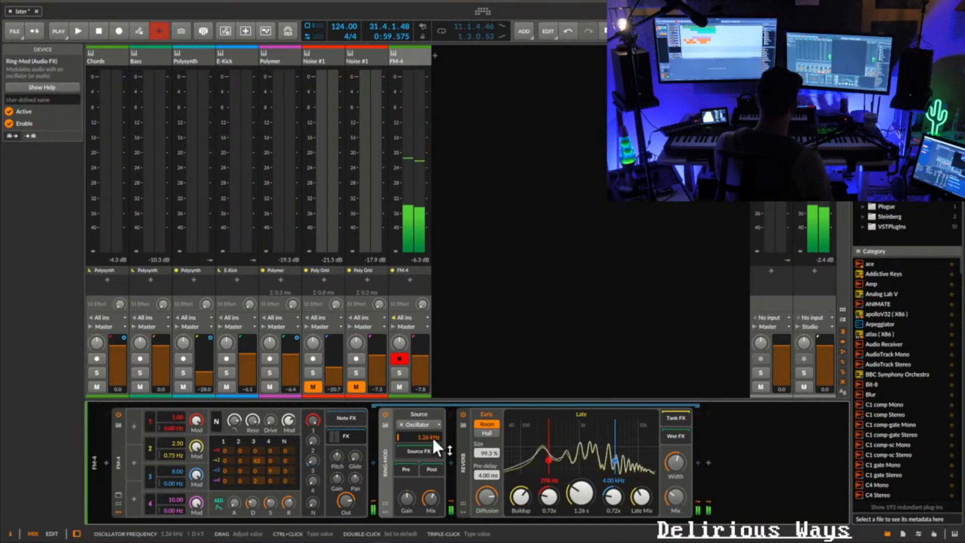
left_click_drag(678, 498, 677, 496)
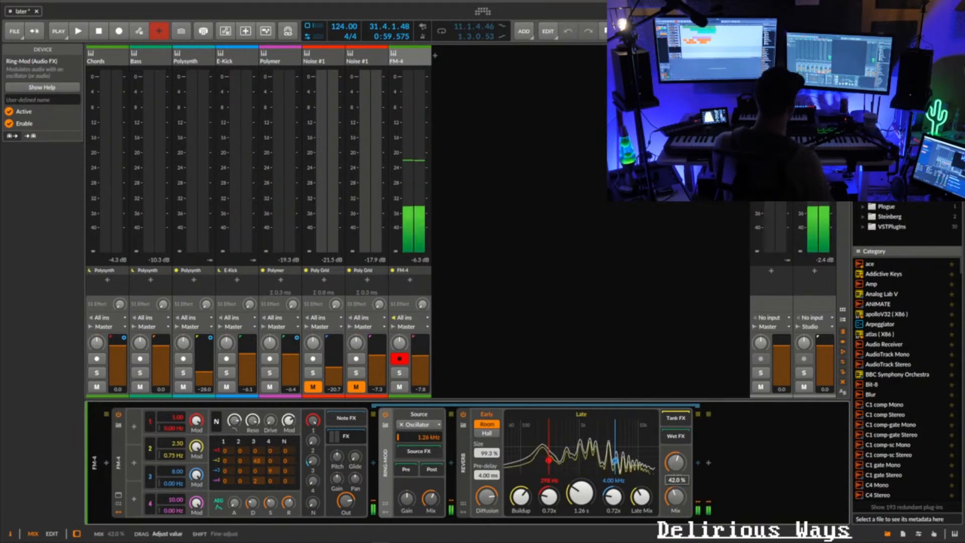
- Switch the Reverb's early reflections to Hall, adjust the late mix and set the reverb time to 1.51 s
left_click(487, 433)
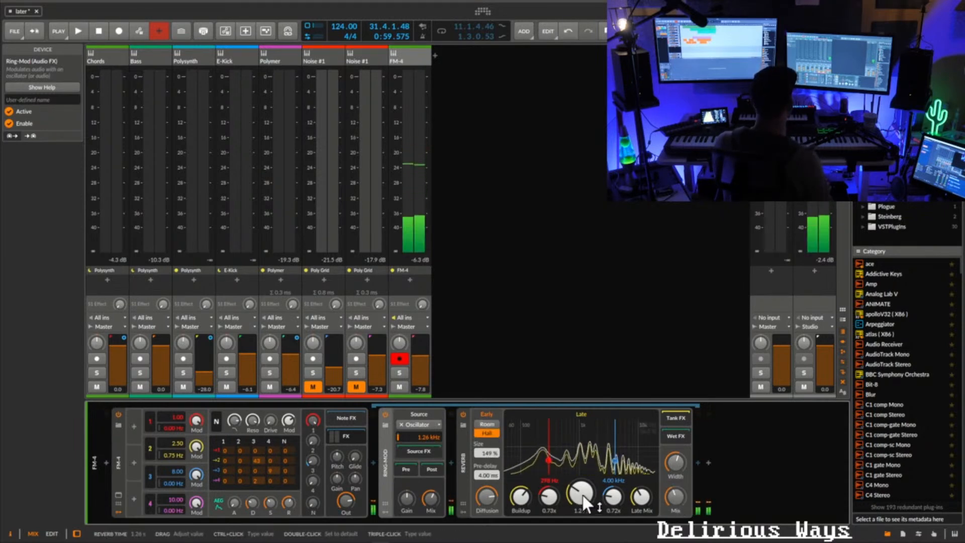
mouse_move(583, 496)
left_mouse_down()
mouse_move(583, 475)
mouse_move(583, 504)
left_mouse_up()
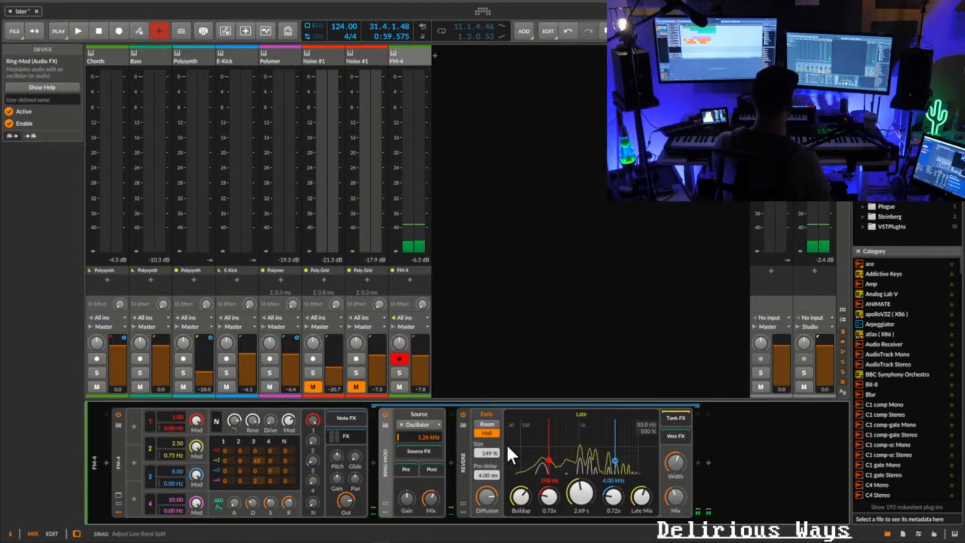
left_click_drag(640, 497, 641, 480)
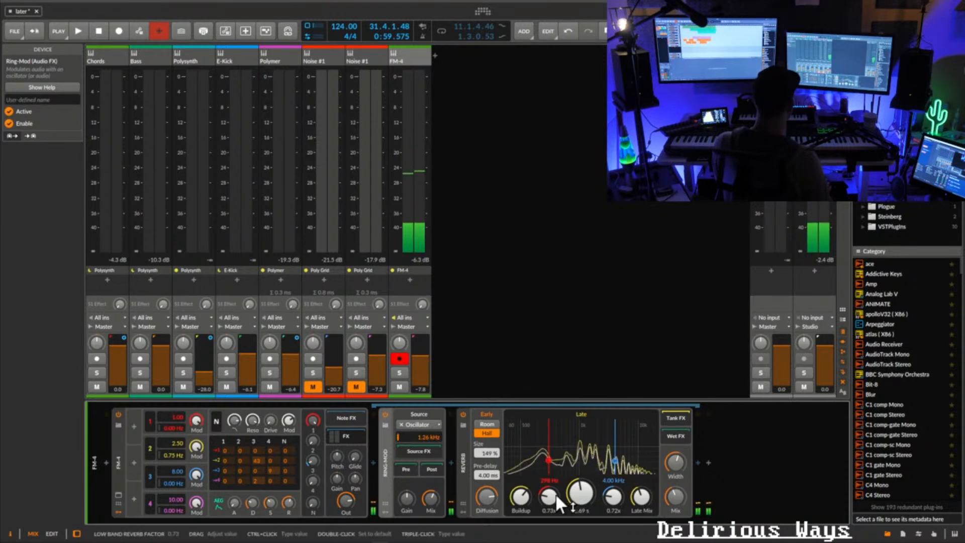
mouse_move(580, 494)
left_mouse_down()
mouse_move(580, 515)
mouse_move(579, 495)
left_mouse_up()
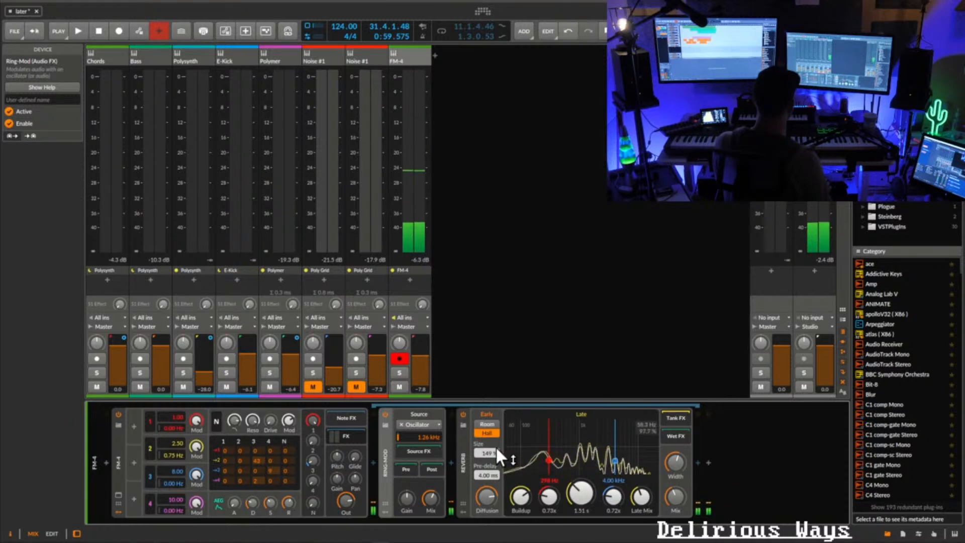
- Set the Reverb's size to 130% and pre-delay to 16.0 ms, and adjust its stereo width
left_click_drag(489, 455, 489, 463)
left_click_drag(490, 474, 489, 463)
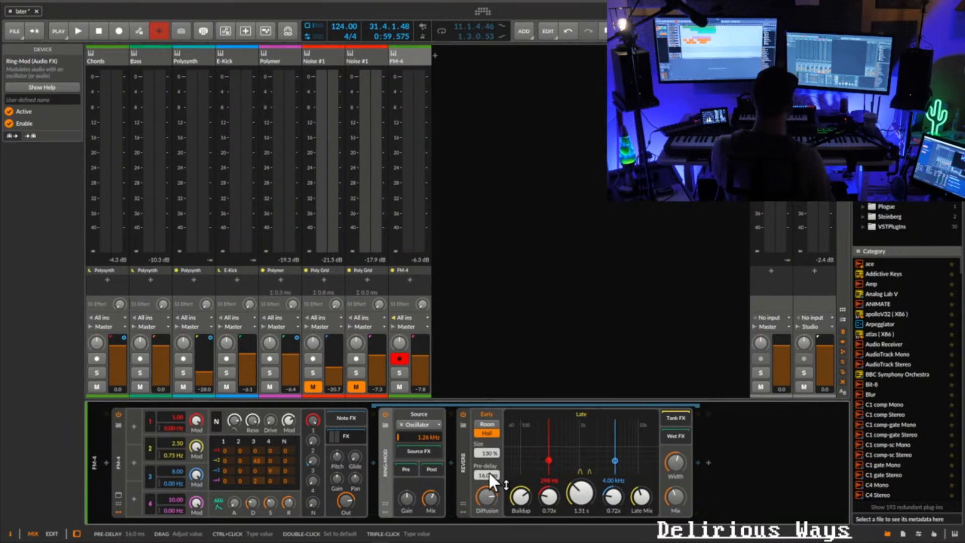
left_click_drag(678, 460, 678, 435)
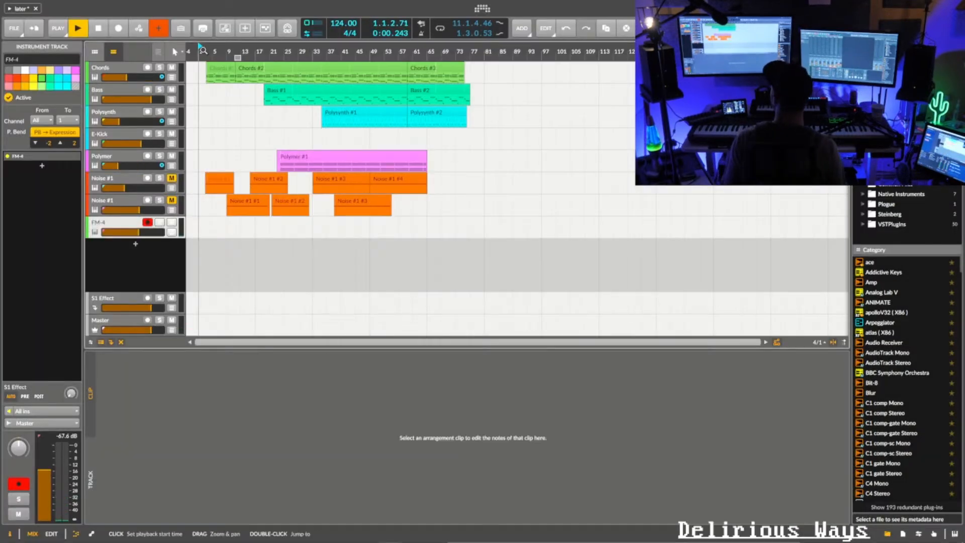
- Remove the time from bar 1 to bar 3 across all tracks at the start of the arrangement
left_click_drag(211, 51, 308, 51)
key("space")
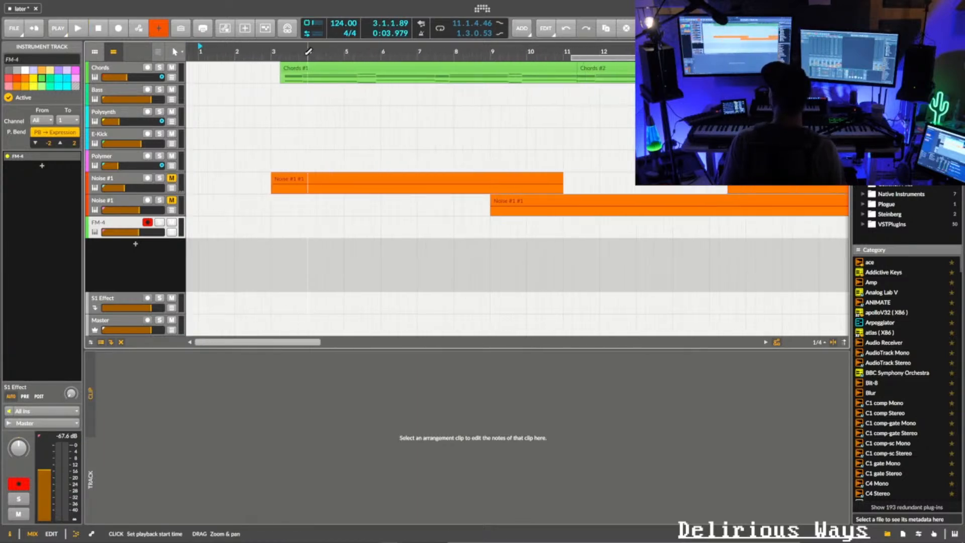
left_click(270, 74)
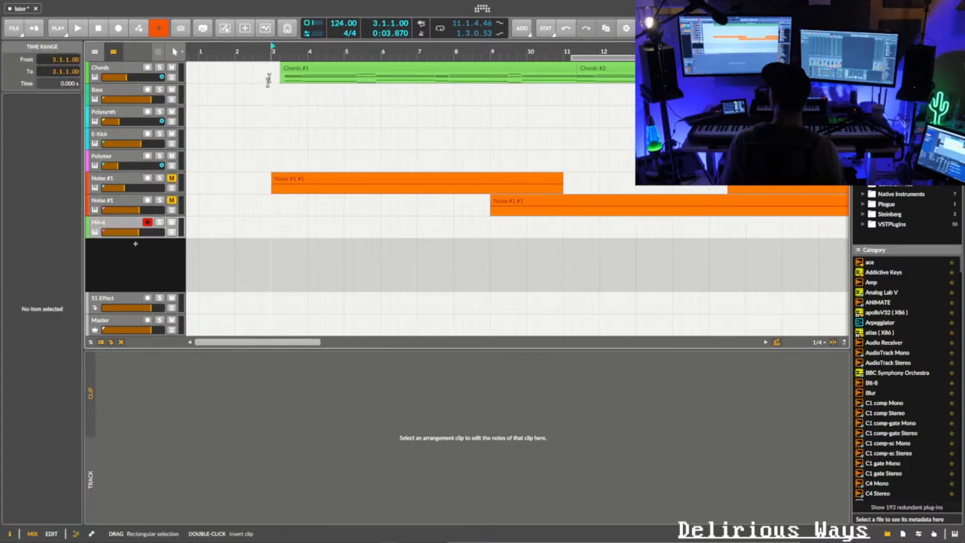
right_click(199, 227)
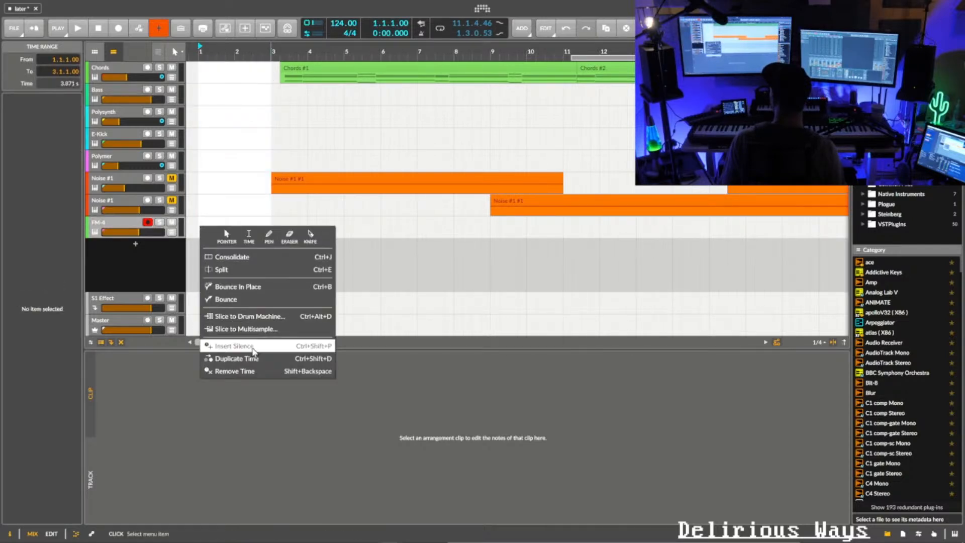
left_click(242, 371)
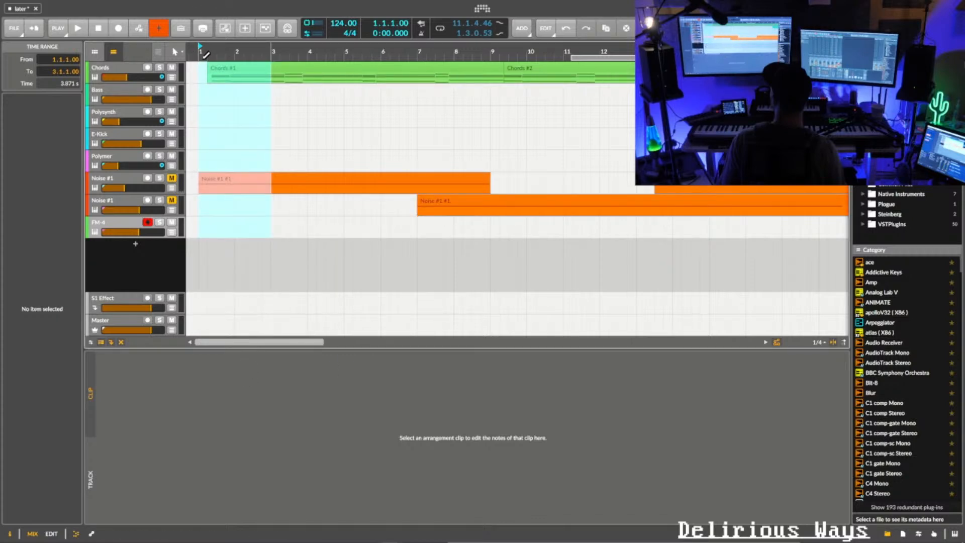
- Play the arrangement from the start of the Chords #1 clip and lower the FM-4 track's volume to -14.1 dB
left_click(204, 52)
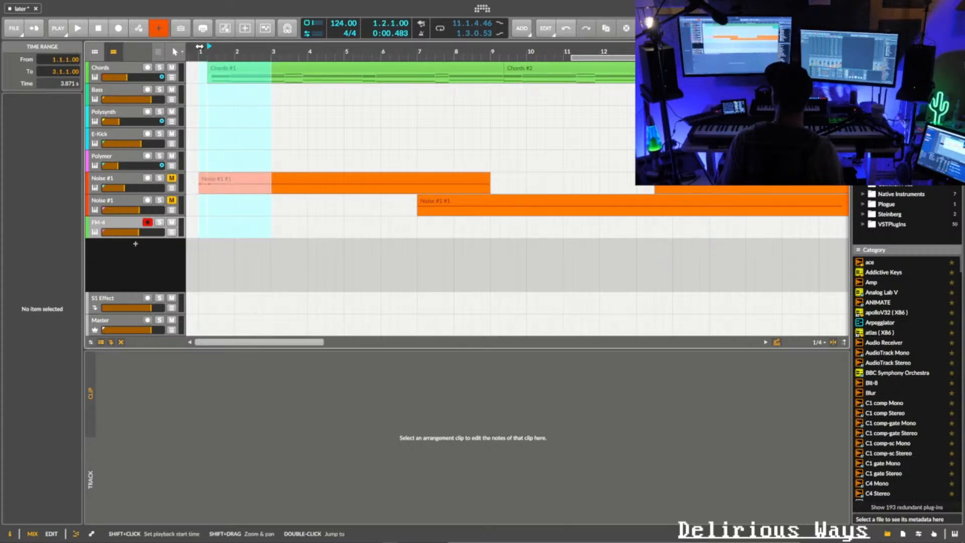
left_click_drag(205, 52, 206, 75)
left_click(239, 71)
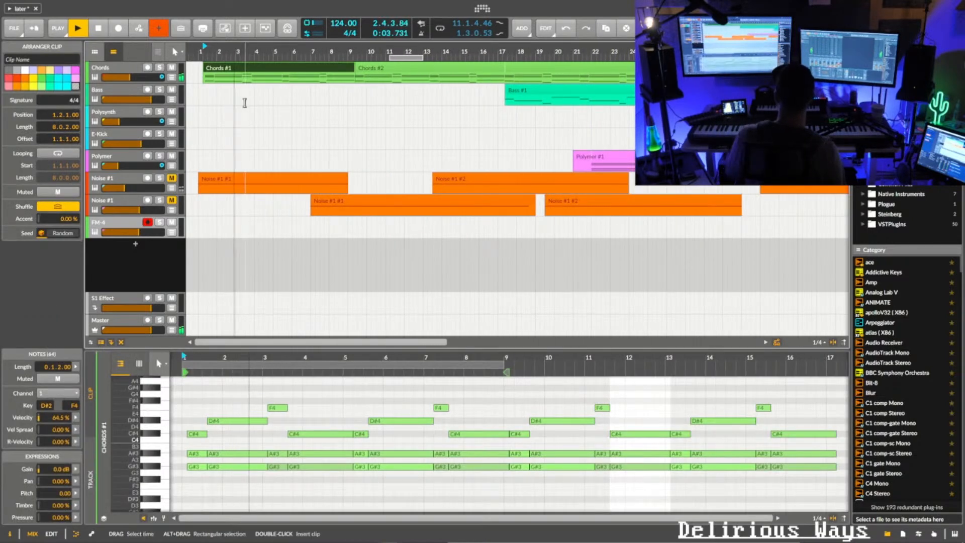
left_click_drag(138, 232, 131, 232)
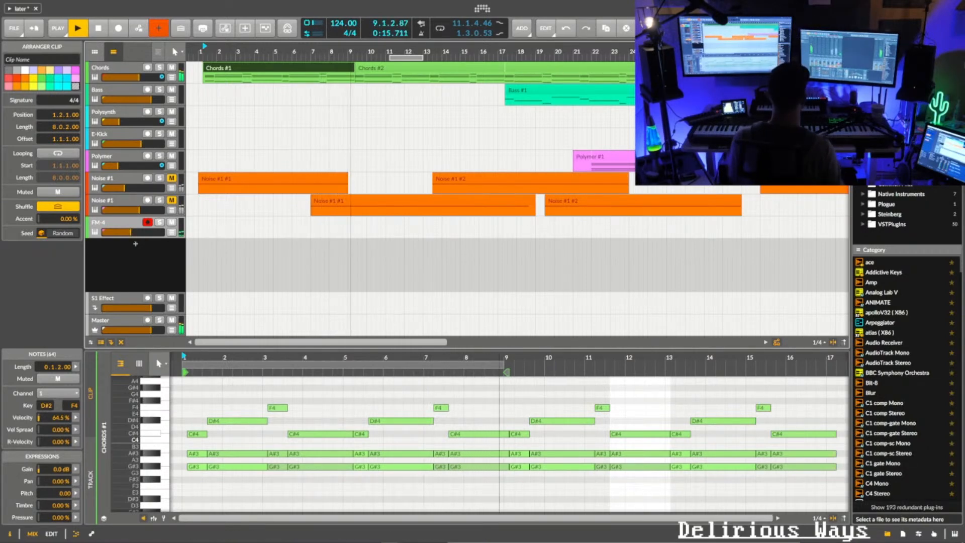
key("space")
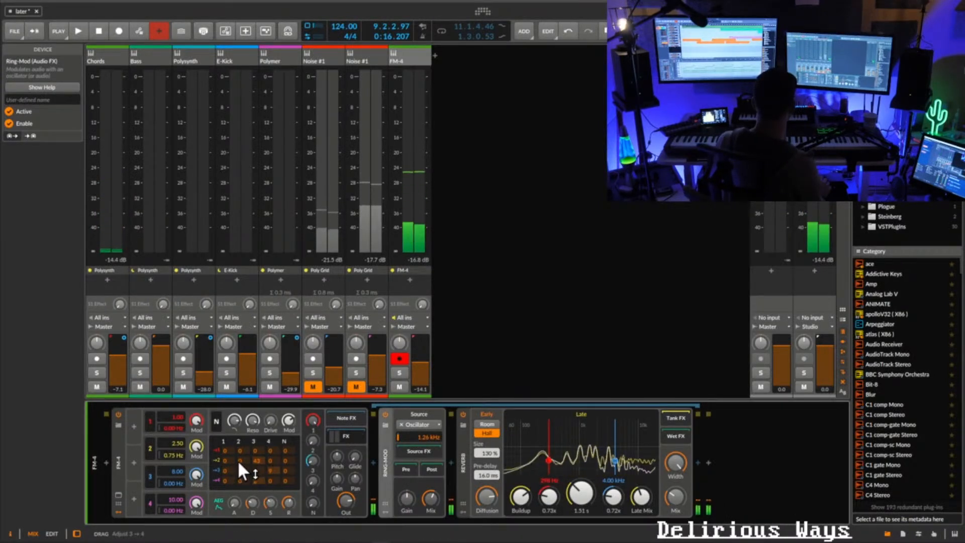
- Try other amounts in FM-4's modulation matrix and a different level for oscillator 2
left_click_drag(254, 481, 231, 492)
left_click_drag(228, 451, 228, 463)
left_click_drag(313, 440, 313, 402)
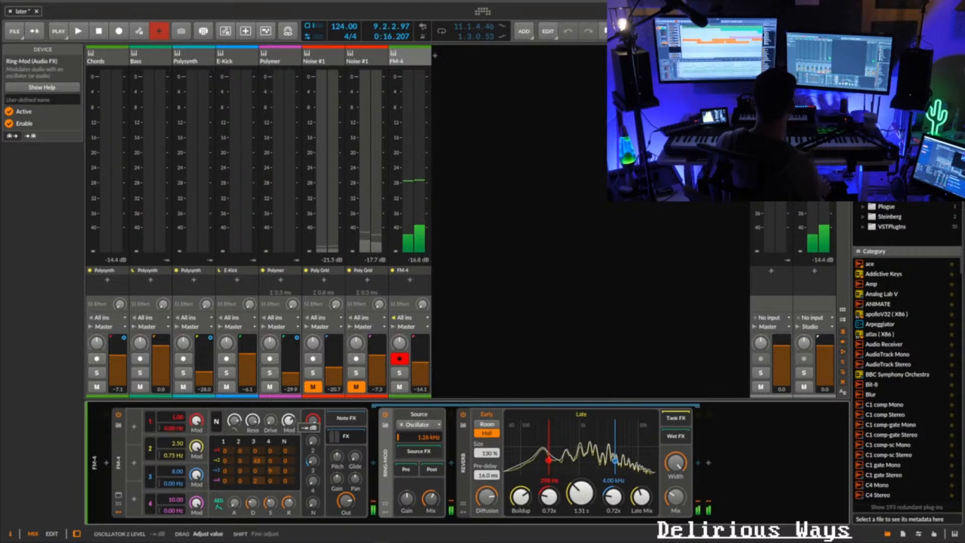
- Insert a Filter between the Ring-Mod and the Reverb, set it to Band-pass (2-pole) and adjust its sound
left_click(445, 461)
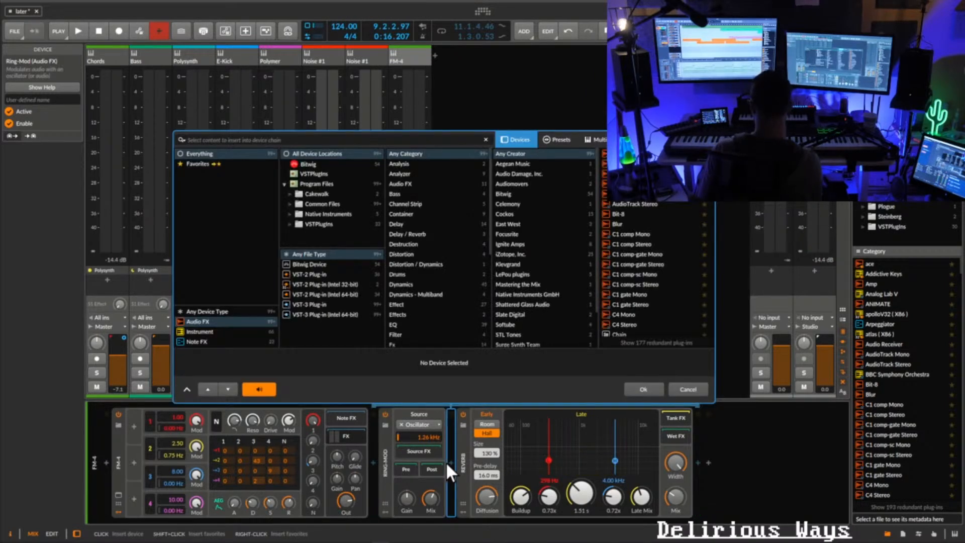
type("fil")
double_click(623, 153)
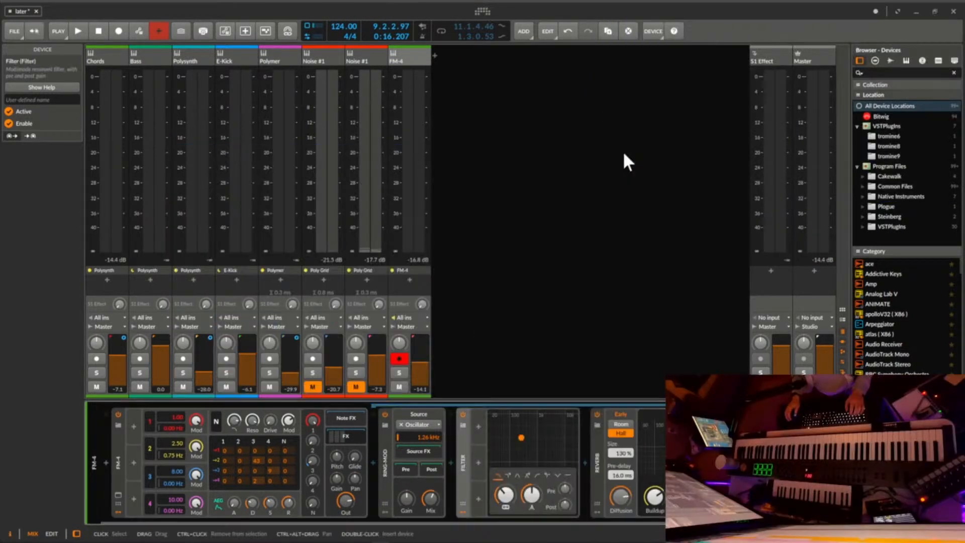
left_click(518, 475)
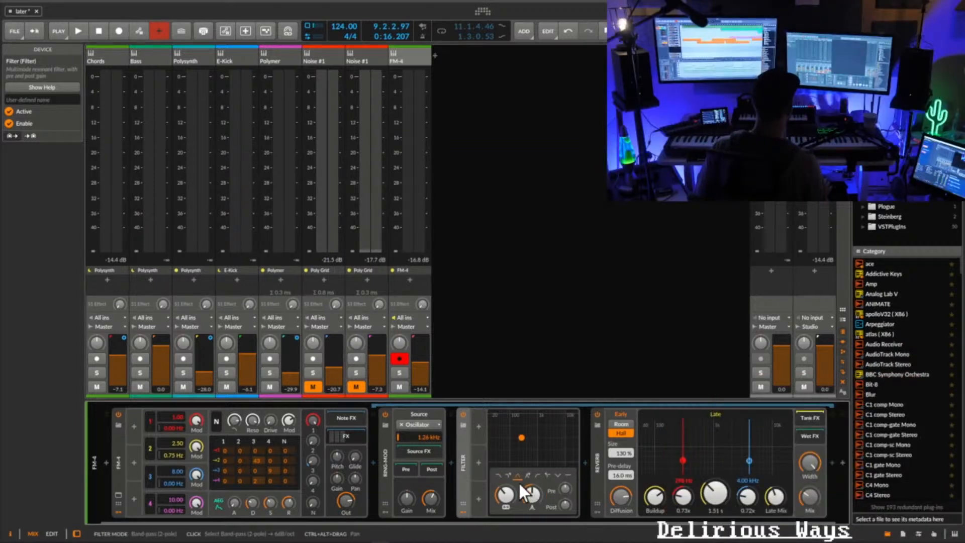
left_click_drag(536, 490, 505, 509)
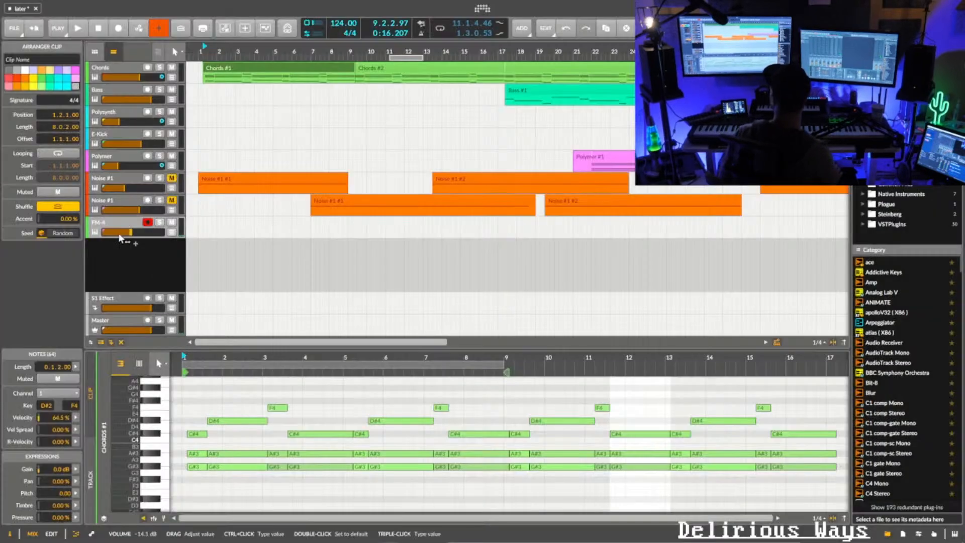
- Play the arrangement from the Chords #1 clip and balance the FM-4 track's volume, settling on -10.3 dB
left_click_drag(121, 238, 134, 239)
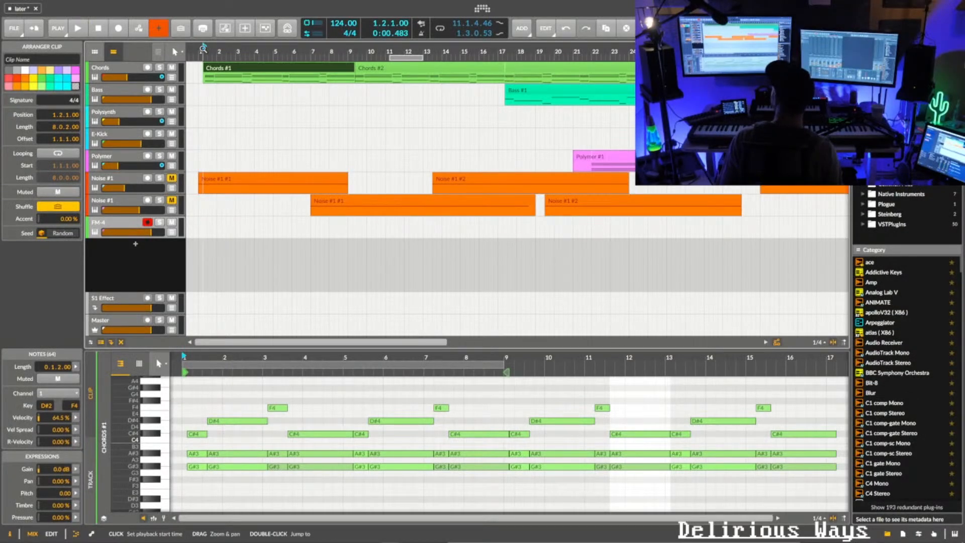
key("space")
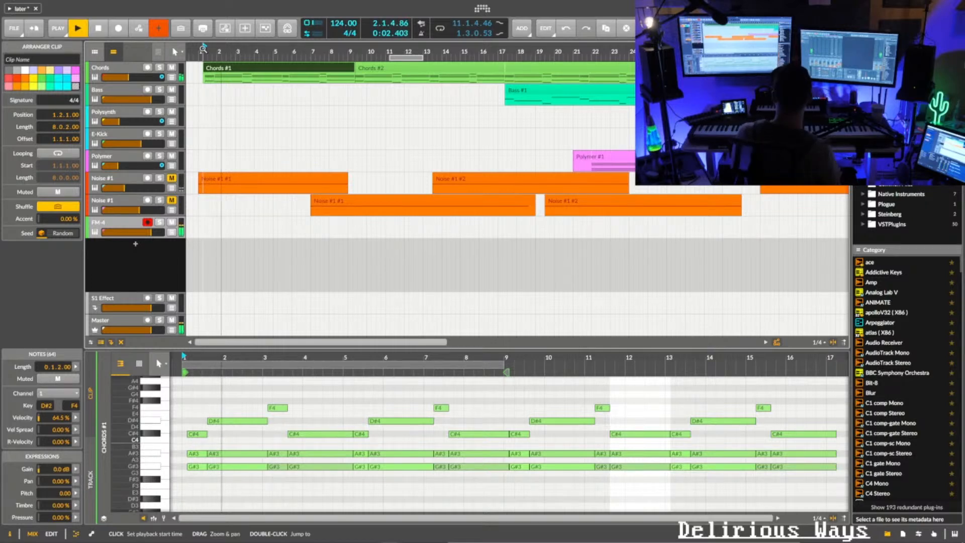
left_click_drag(150, 232, 134, 233)
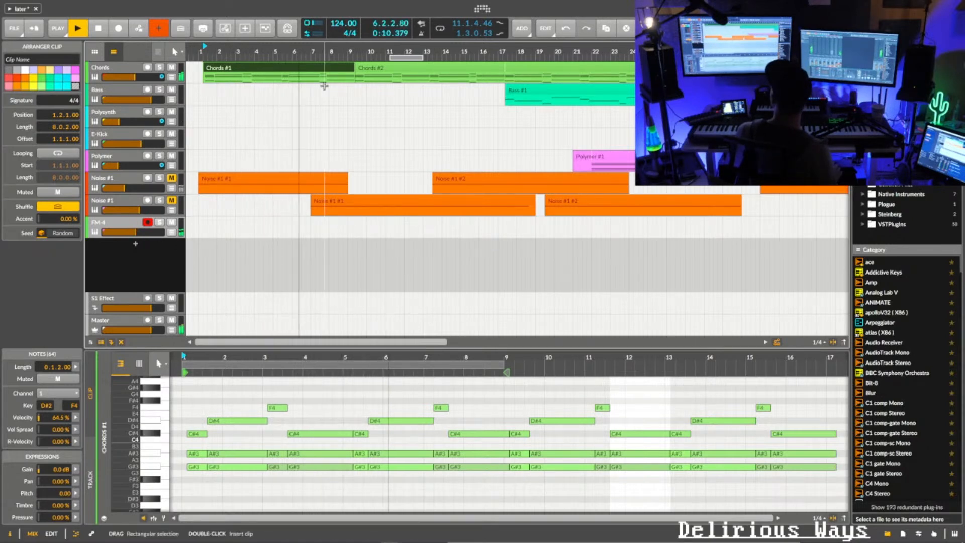
double_click(314, 51)
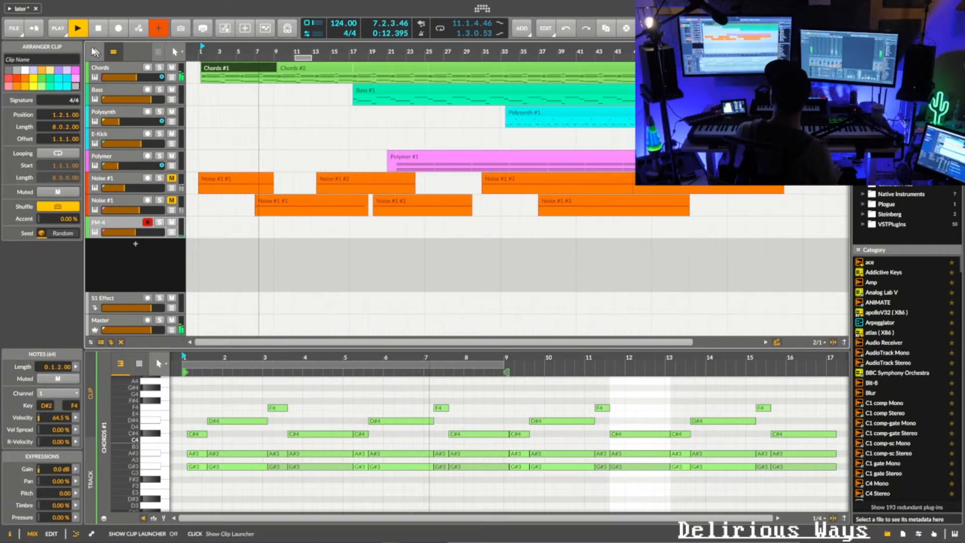
- Record an FM-4 part into the arrangement from about bar 7 and open the recorded clip's notes
left_click(119, 29)
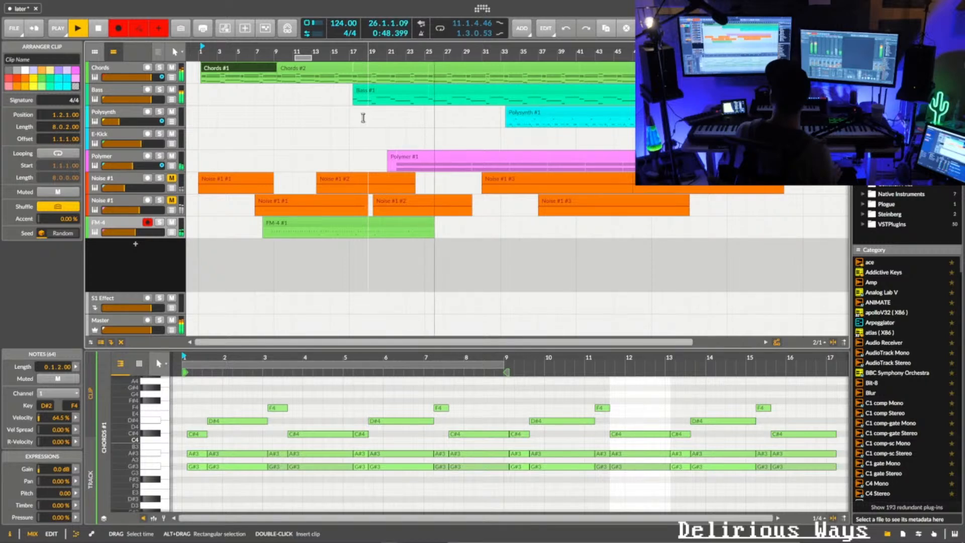
left_click(413, 225)
key("space")
double_click(412, 225)
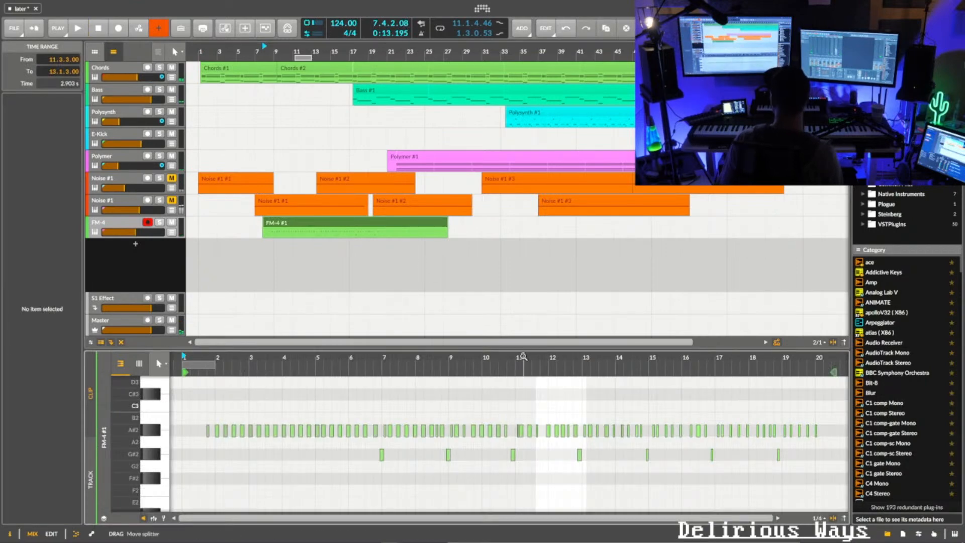
- Enlarge the note editor and select the FM-4 #1 clip's notes from about bar 10 to the end
left_click_drag(524, 357, 524, 397)
left_click_drag(525, 350, 517, 202)
left_click_drag(662, 319, 507, 373)
left_click_drag(551, 265, 369, 254)
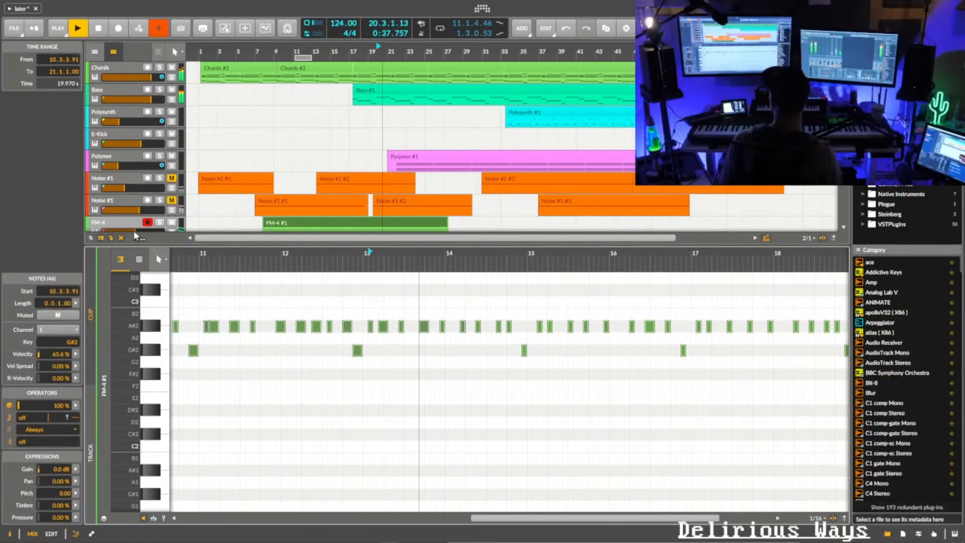
- Quantize the FM-4 #1 clip's notes from bar 11 to bar 20 and play them back
scroll(139, 228, "down", 3)
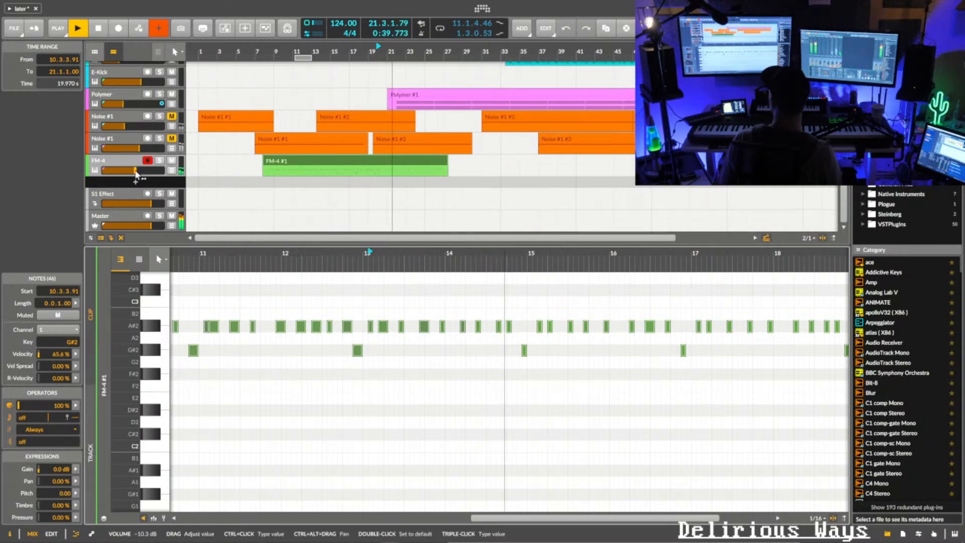
left_click_drag(413, 245, 414, 267)
scroll(529, 340, "down", 2)
scroll(536, 317, "up", 3)
left_click_drag(556, 287, 476, 236)
left_click(638, 376)
key("space")
left_click_drag(634, 376, 347, 437)
key("q")
key("space")
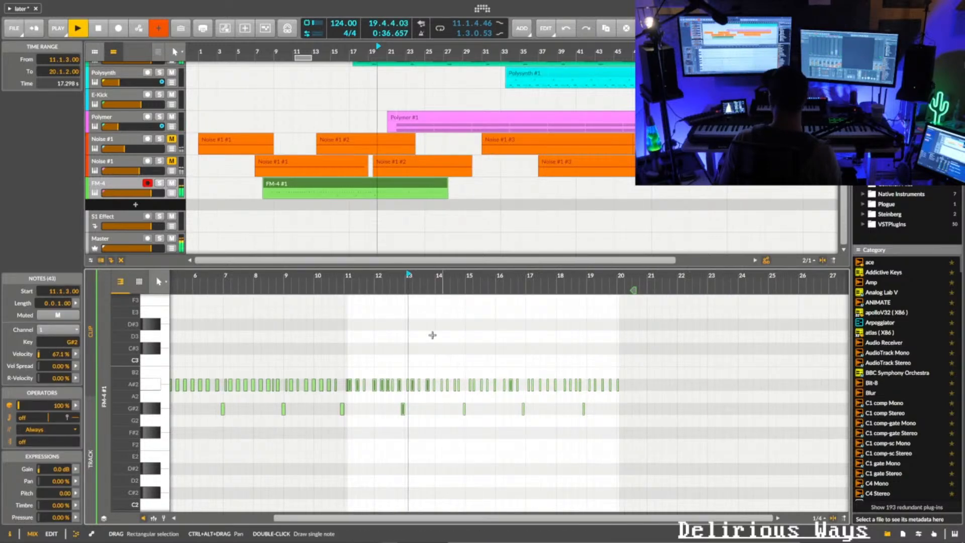
- Select all the notes in the FM-4 #1 clip and delete them
left_click_drag(429, 278, 465, 280)
key("space")
left_click_drag(558, 280, 545, 222)
left_click_drag(613, 344, 422, 438)
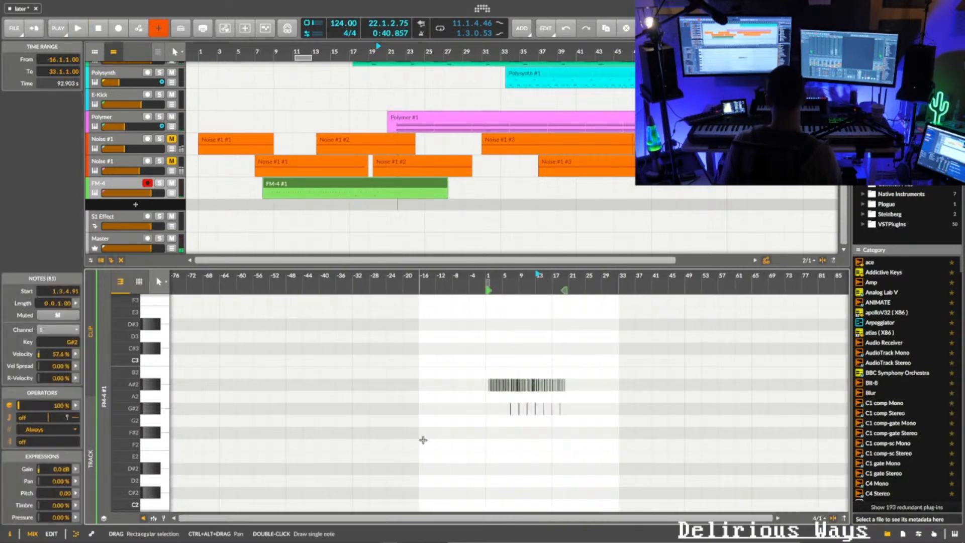
key("Delete")
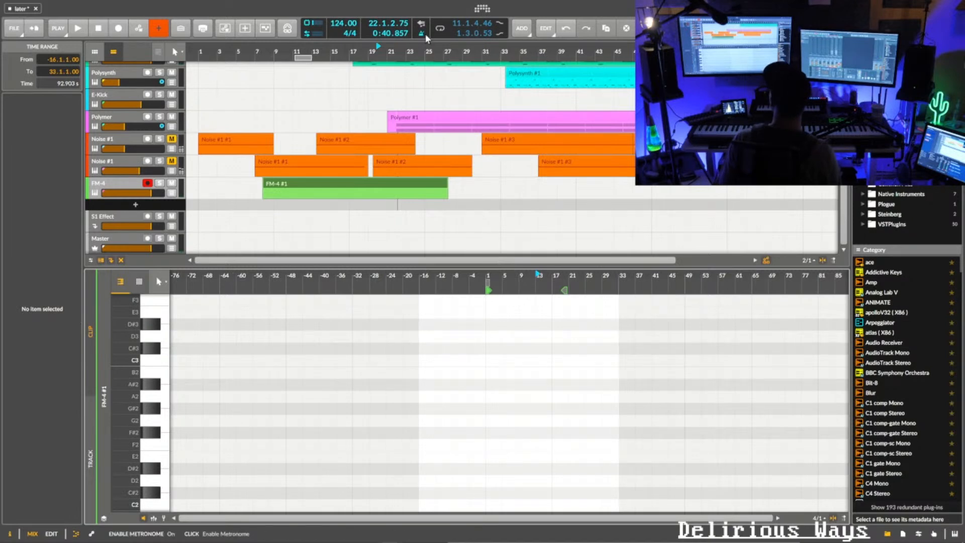
- Record a new FM-4 part from bar 17 to about bar 34 and show the new clip's notes
left_click(119, 28)
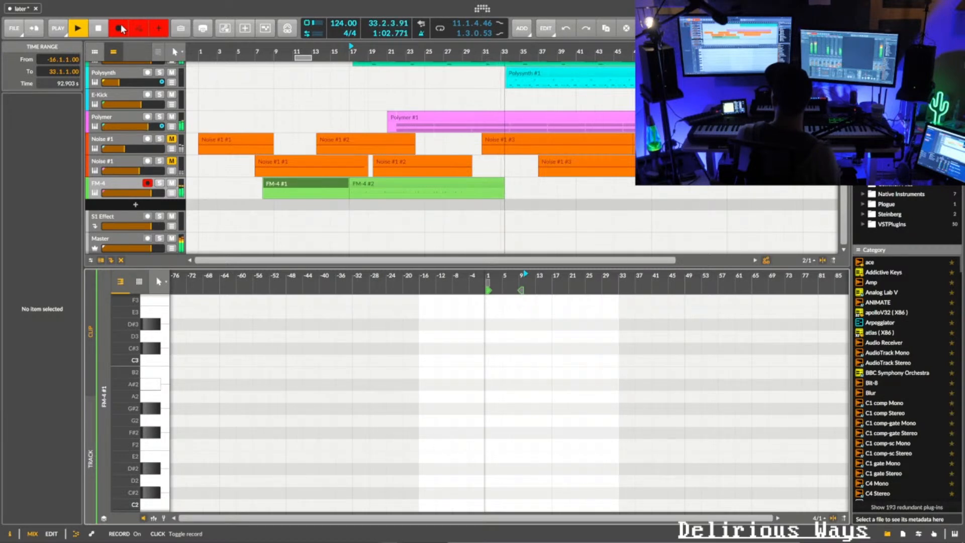
key("space")
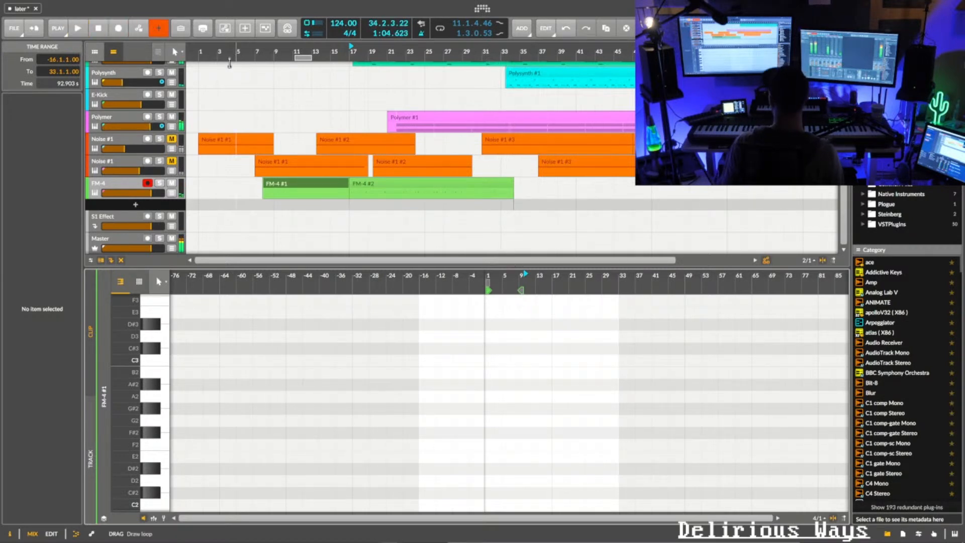
left_click(427, 193)
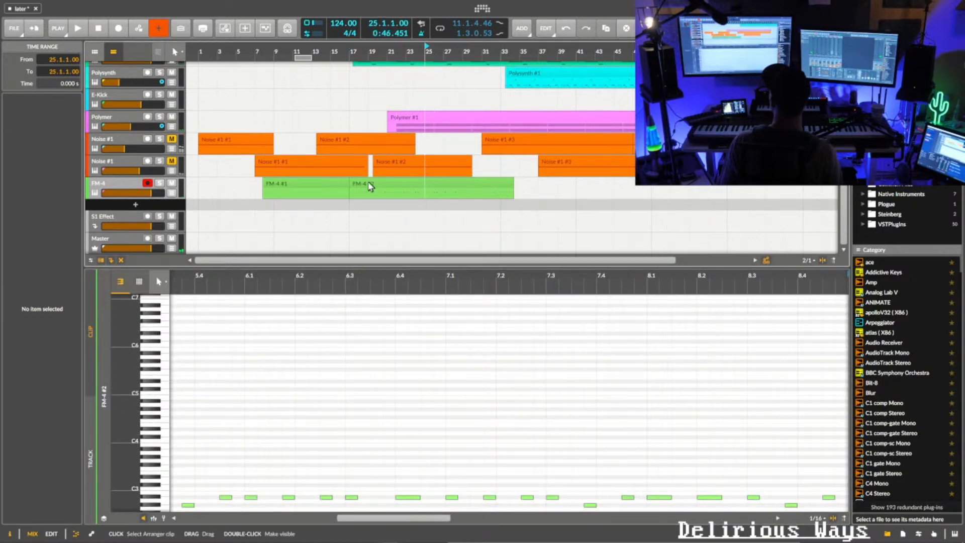
- Move the FM-4 #2 clip's content start to bar 10 and listen to it in the arrangement
mouse_move(353, 184)
left_mouse_down()
mouse_move(429, 184)
mouse_move(369, 186)
left_mouse_up()
double_click(369, 187)
key("space")
mouse_move(501, 276)
left_mouse_down()
mouse_move(409, 311)
mouse_move(383, 287)
mouse_move(356, 289)
mouse_move(411, 288)
left_mouse_up()
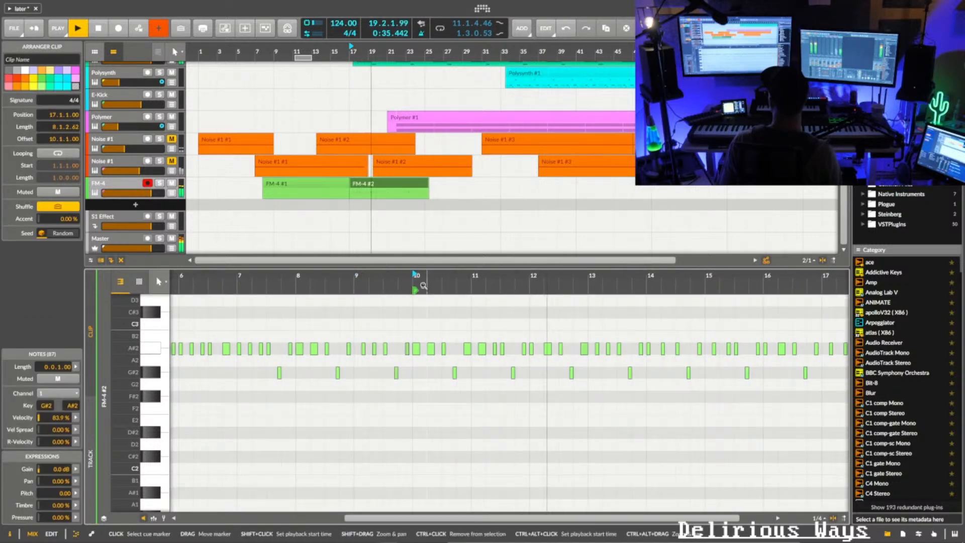
left_click(415, 277)
left_click_drag(419, 278, 317, 278)
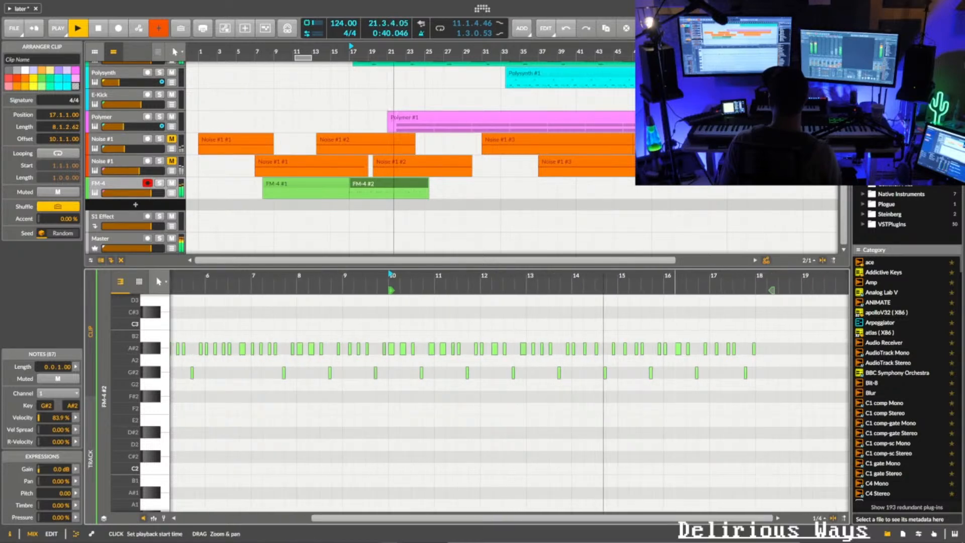
left_click_drag(607, 281, 582, 265)
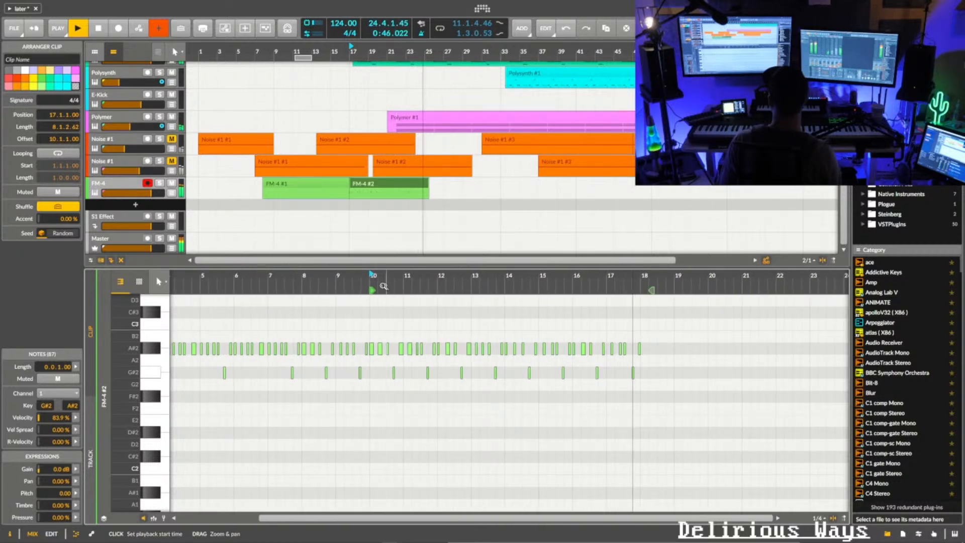
- Try bar 12 as the FM-4 #2 clip's content start, set it to bar 11 and play it back
key("space")
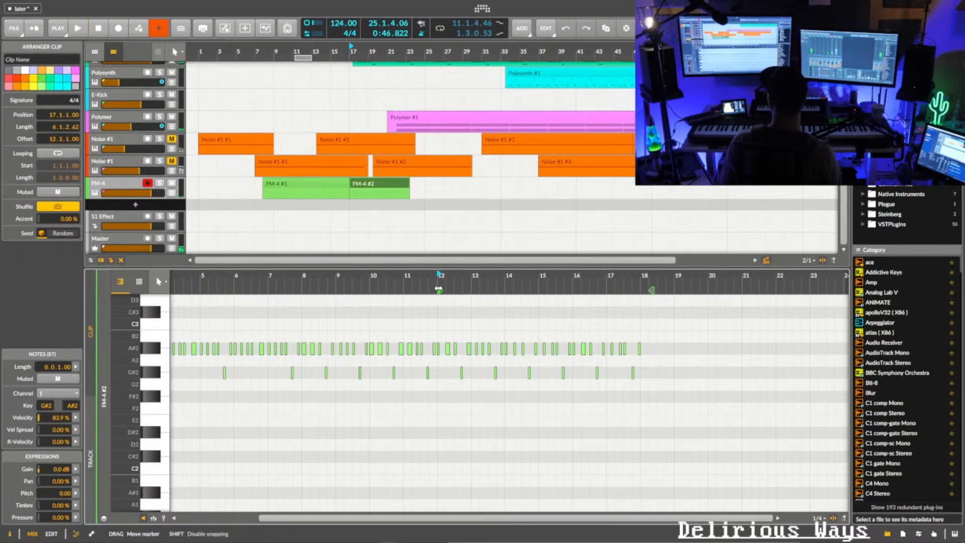
key("space")
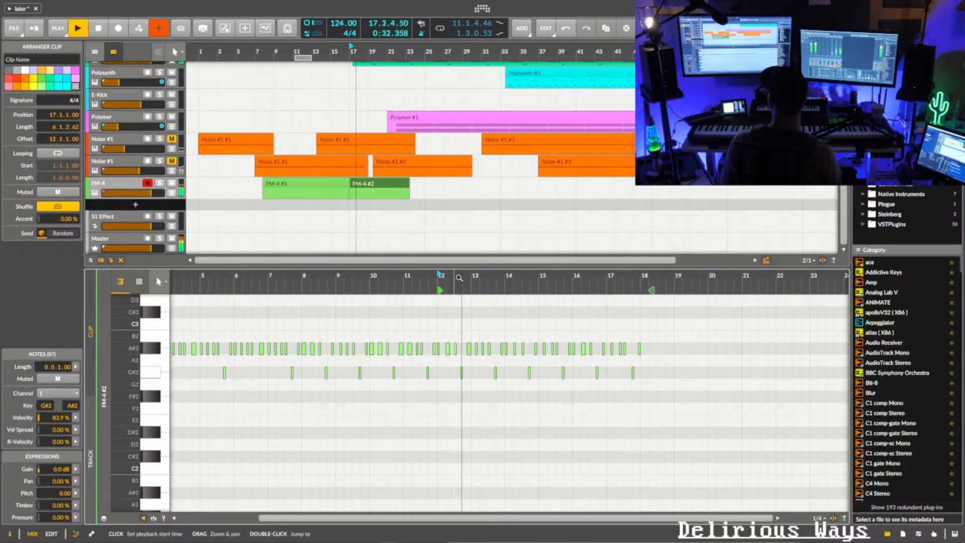
key("space")
left_click_drag(439, 289, 439, 286)
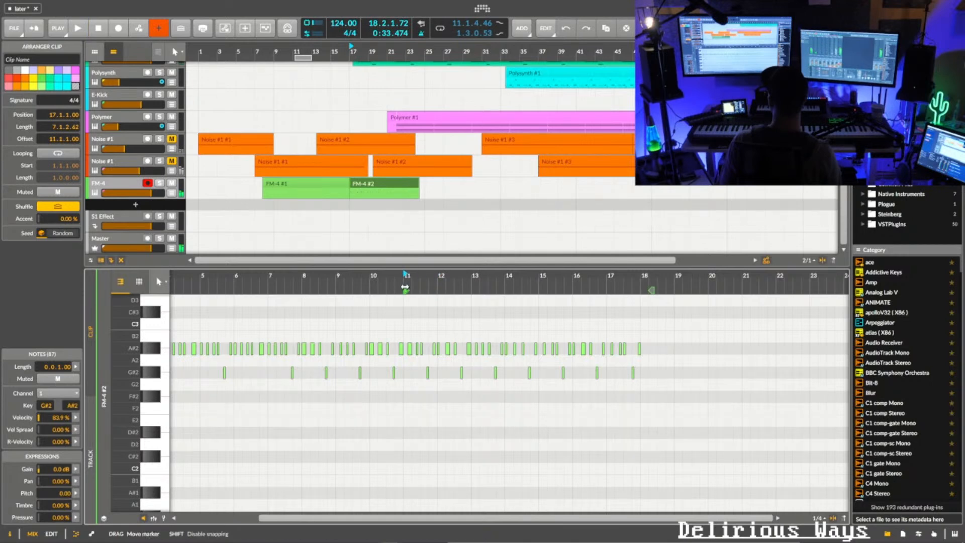
key("space")
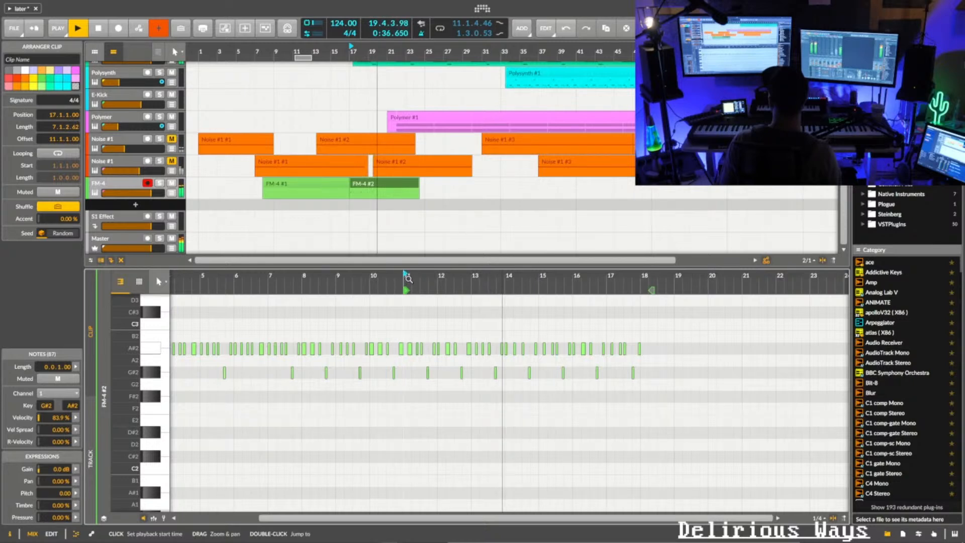
- In the FM-4 #2 clip, shift the last G#2 note to 17.3.4 and the last A#2 note one sixteenth earlier during playback
left_click_drag(657, 345, 406, 412)
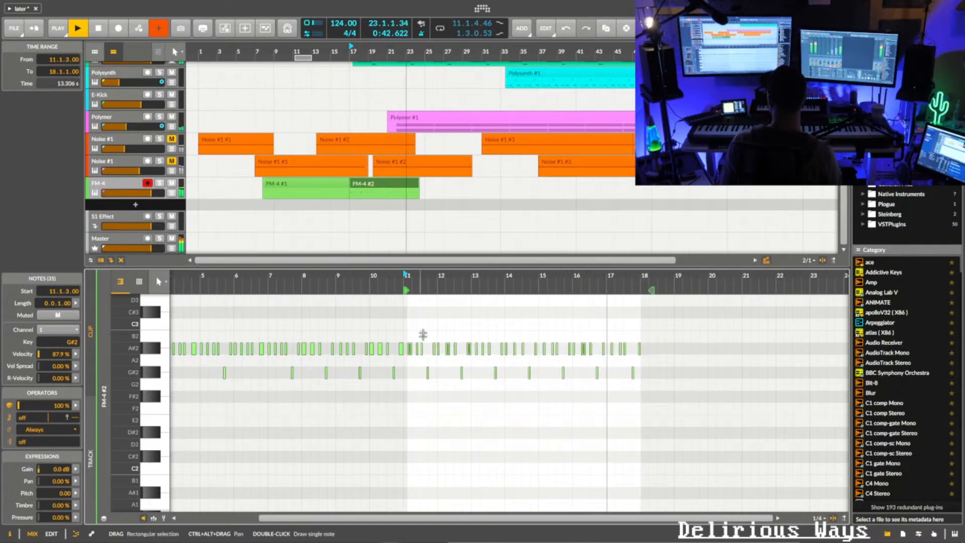
left_click(406, 283)
key("space")
left_click_drag(634, 286, 618, 376)
key("space")
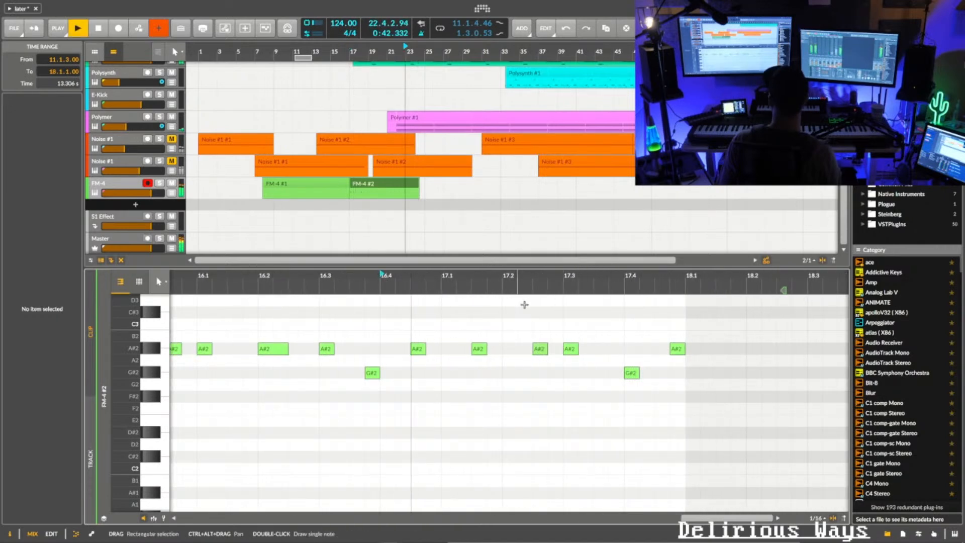
left_click_drag(632, 372, 617, 373)
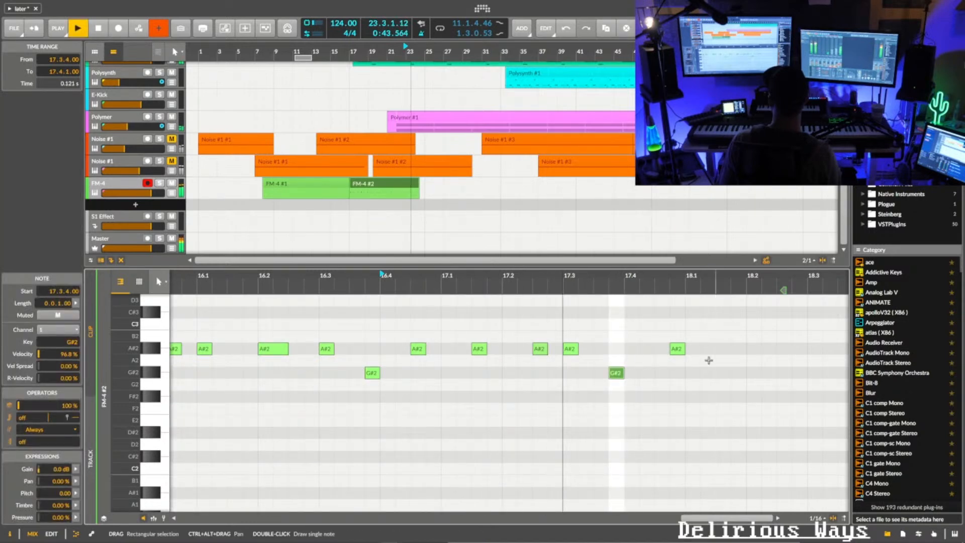
left_click_drag(678, 349, 663, 348)
- Move the FM-4 #2 clip's end marker to bar 18 so the clip is seven bars long
left_click_drag(619, 282, 672, 295)
key("ctrl+a")
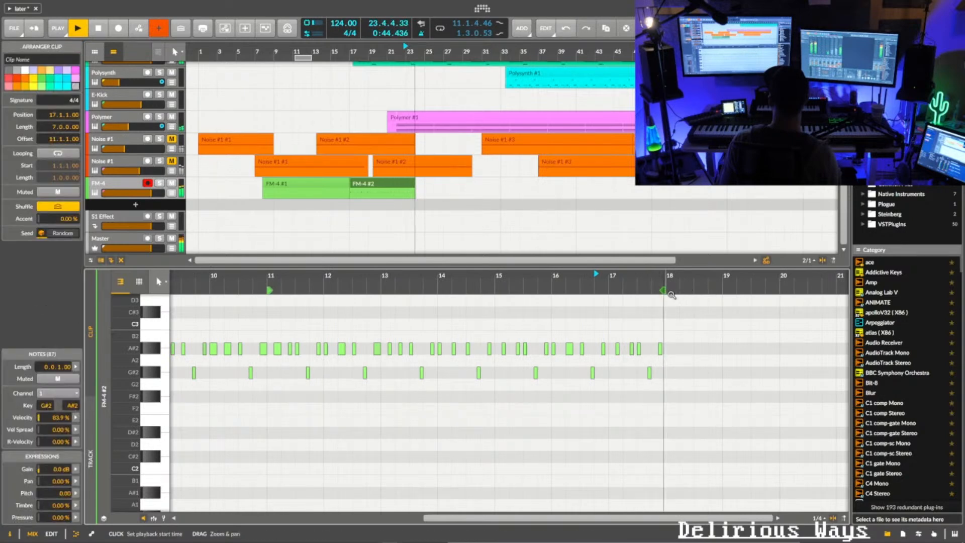
key("space")
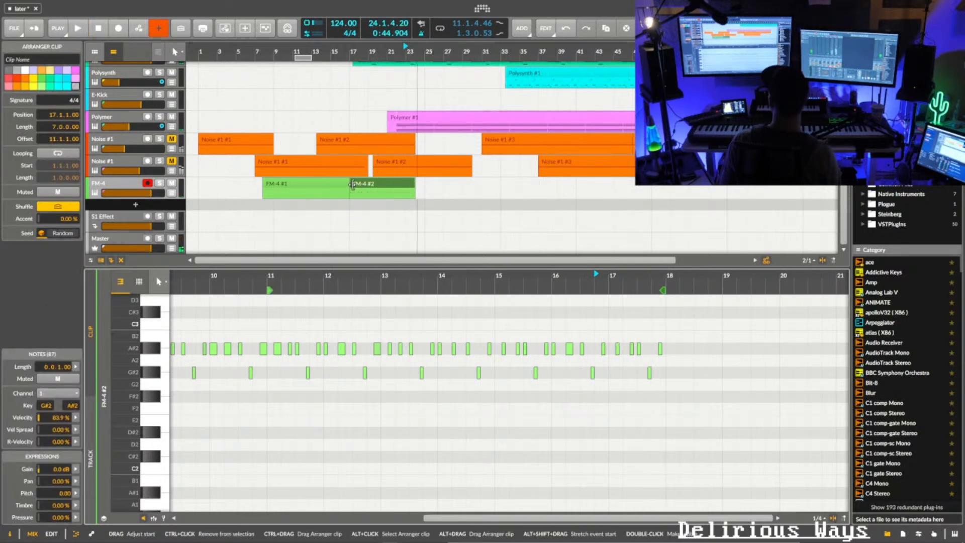
- Trim the FM-4 #2 clip in the arrangement to five bars starting at bar 18 and play it back
key("space")
left_click_drag(353, 183, 408, 183)
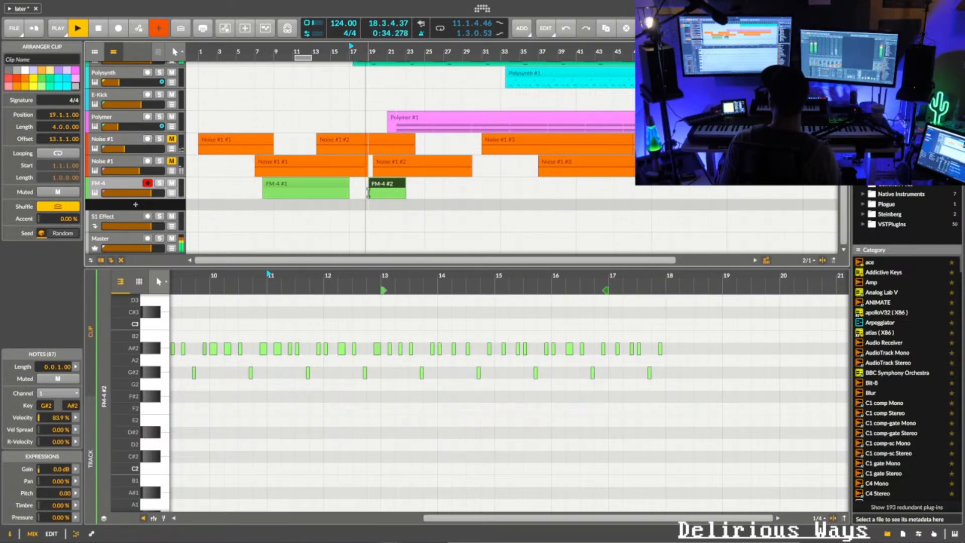
left_click_drag(368, 51, 382, 111)
mouse_move(383, 186)
left_mouse_down()
mouse_move(337, 207)
mouse_move(342, 202)
left_mouse_up()
left_click(342, 202)
key("space")
key("space")
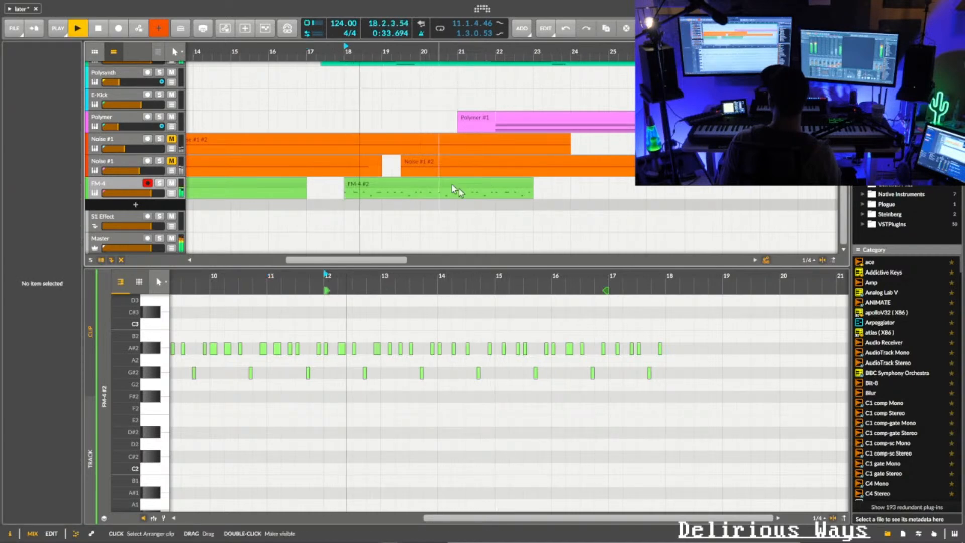
- Delete the empty FM-4 #1 clip from the arrangement, stop playback and select the FM-4 #2 clip
left_click_drag(461, 51, 459, 15)
left_click(303, 182)
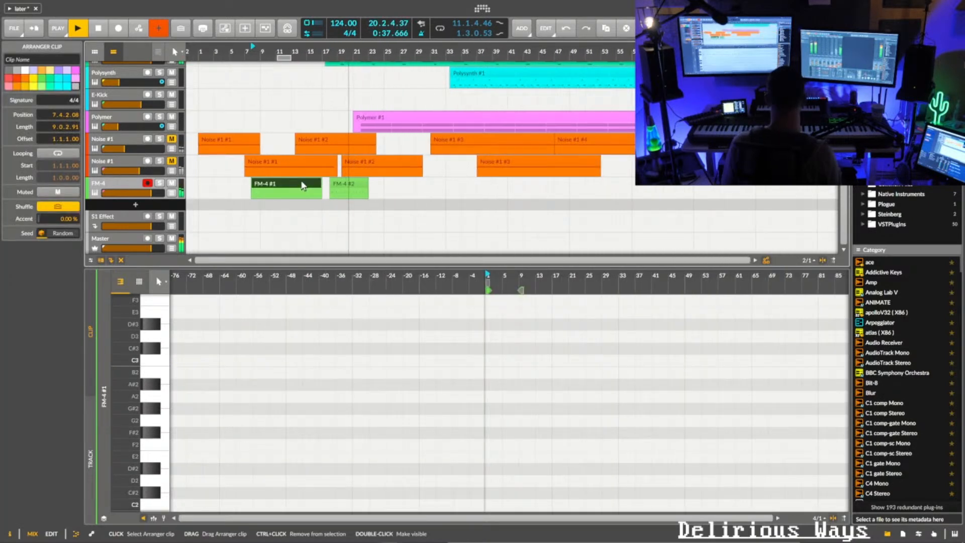
key("Delete")
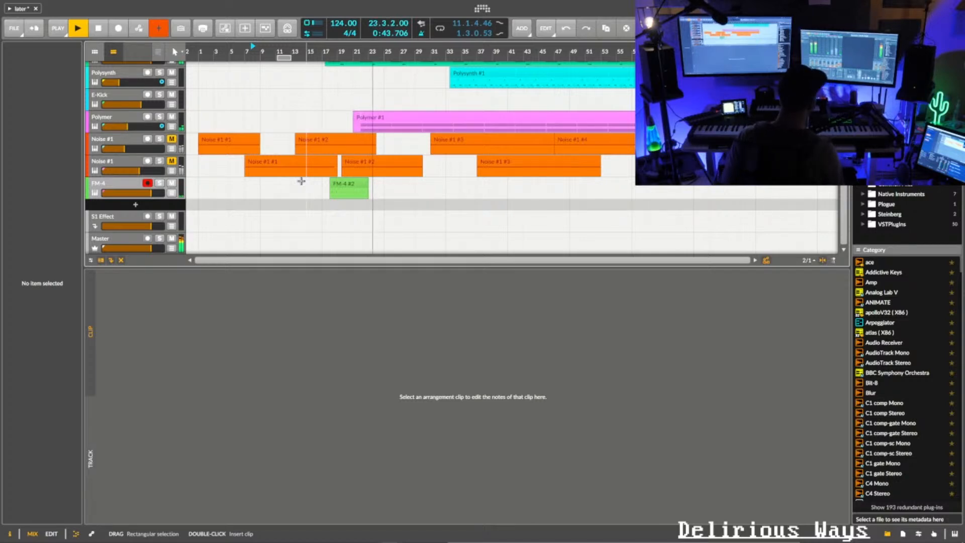
key("space")
left_click(368, 193)
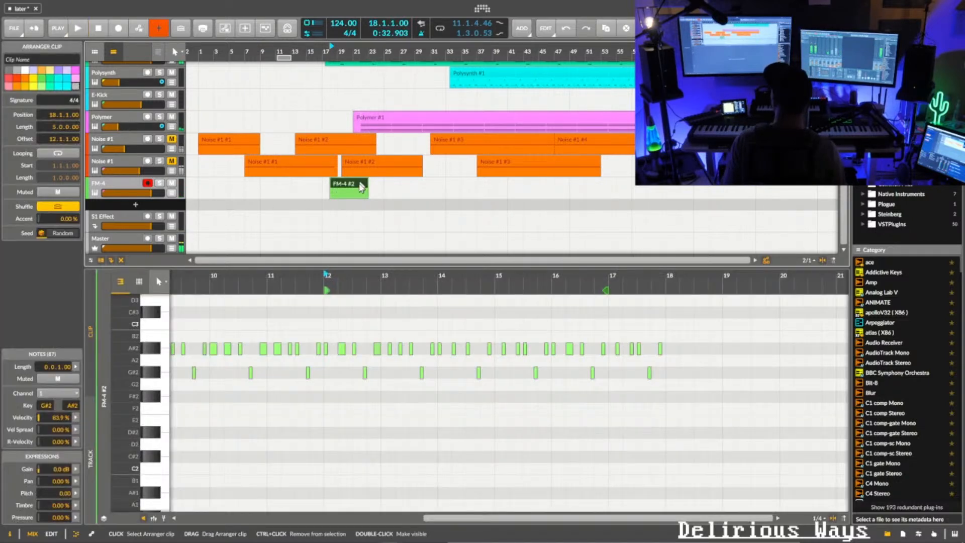
- Loop the FM-4 #2 clip in the arrangement so its five-bar pattern repeats to a total length of 55 bars
left_click(369, 195)
left_click_drag(367, 195, 666, 195)
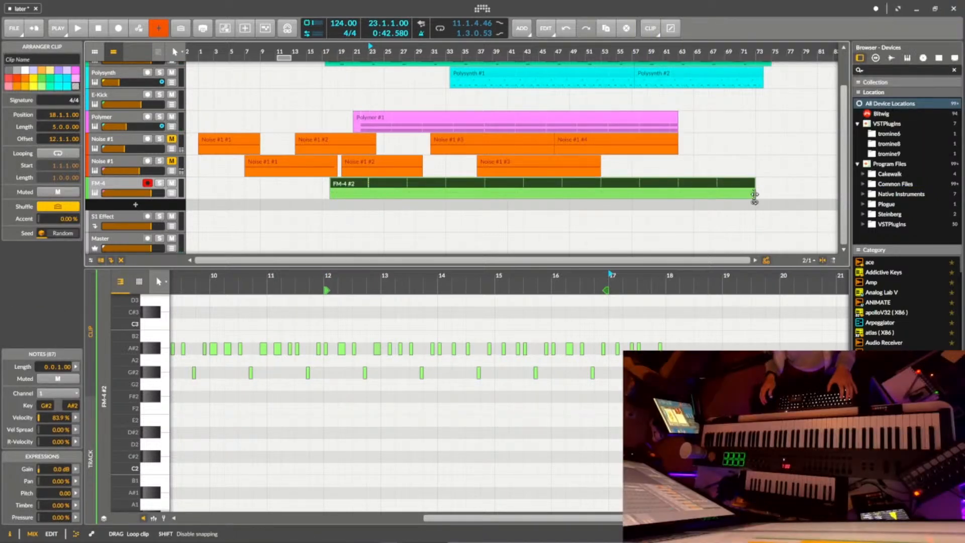
left_click_drag(749, 197, 750, 197)
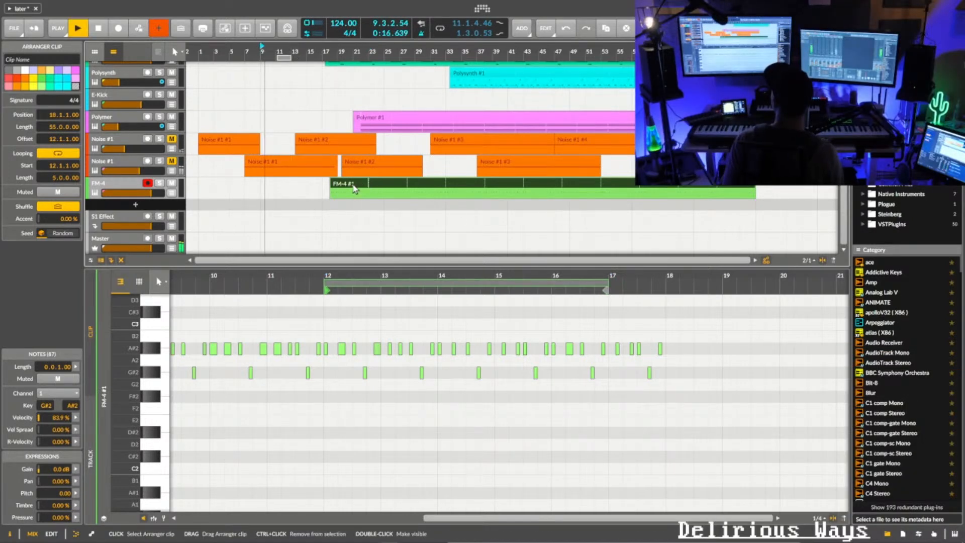
- Try starting the looped FM-4 #1 clip at bar 11, bar 9 and bar 10 while playing the arrangement
left_click_drag(354, 187, 301, 189)
left_click_drag(282, 51, 377, 125)
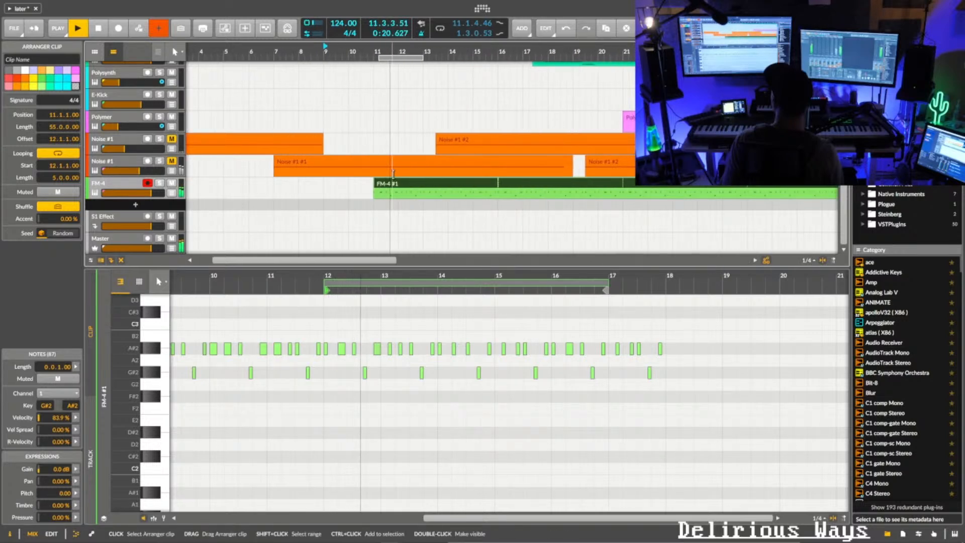
left_click_drag(424, 184, 346, 182)
left_click(248, 52)
key("space")
key("space")
mouse_move(274, 51)
left_mouse_down()
mouse_move(274, 22)
mouse_move(301, 63)
mouse_move(321, 68)
mouse_move(360, 49)
mouse_move(313, 56)
mouse_move(332, 69)
left_mouse_up()
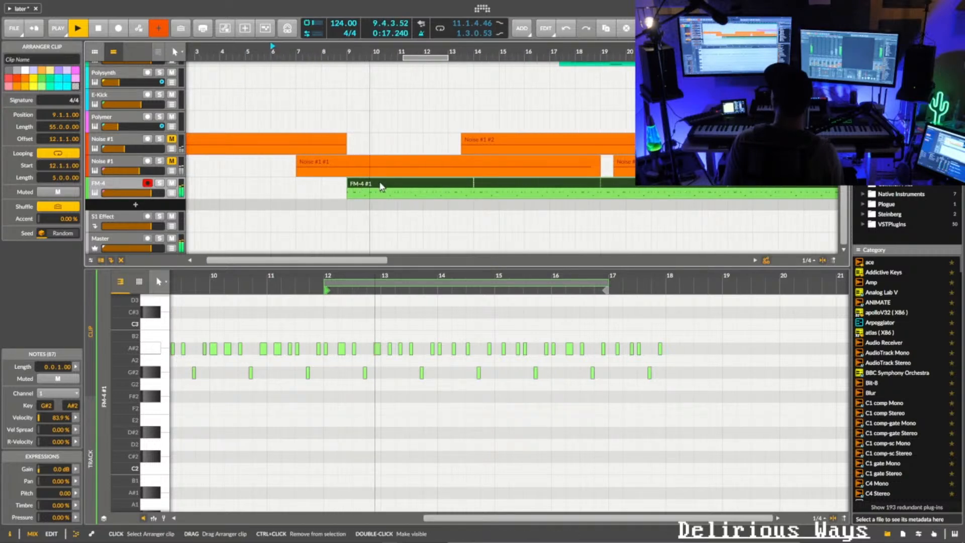
left_click_drag(380, 185, 406, 185)
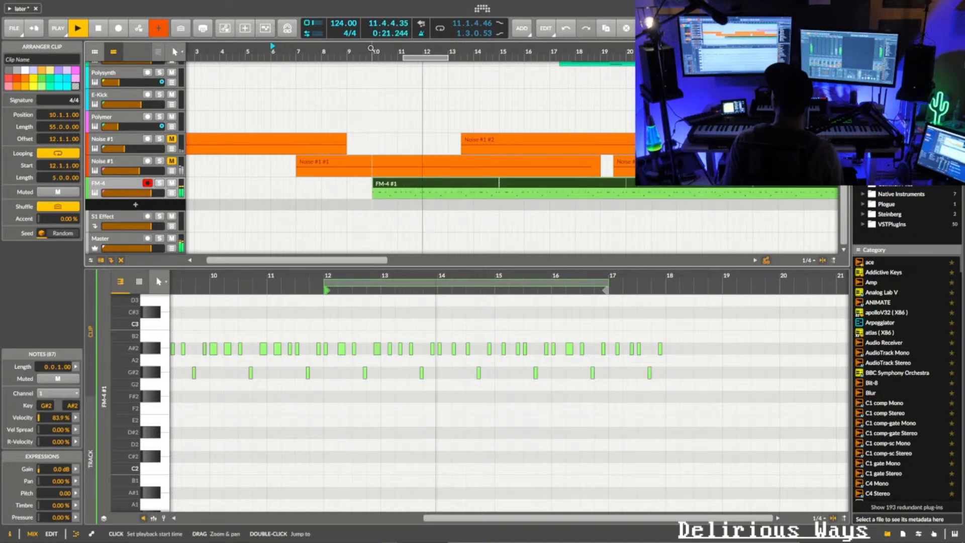
mouse_move(372, 53)
left_mouse_down()
mouse_move(373, 43)
mouse_move(296, 33)
mouse_move(392, 51)
left_mouse_up()
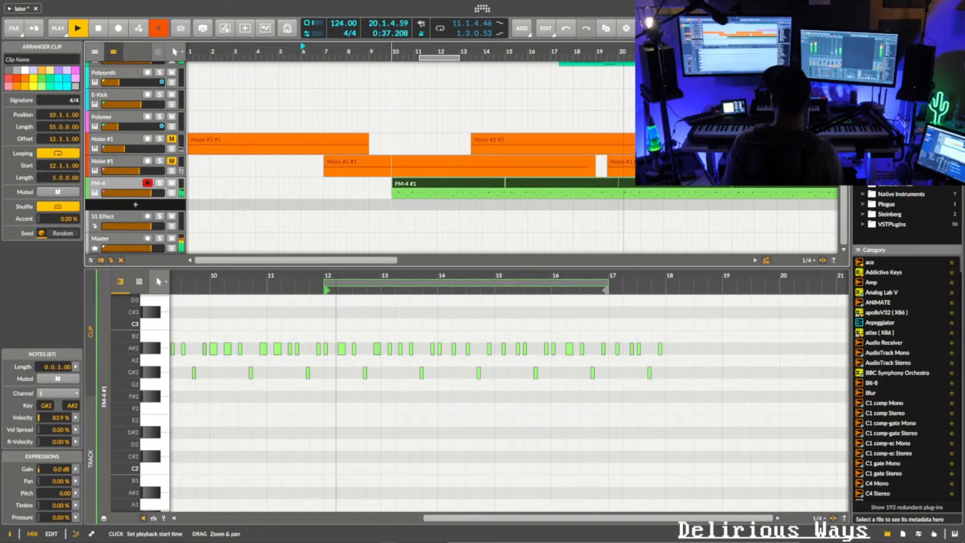
- Stop playback, move the FM-4 #1 clip to bar 11, extend its start back to bar 10 and play from there
key("space")
left_click_drag(395, 184, 425, 185)
left_click_drag(417, 187, 392, 194)
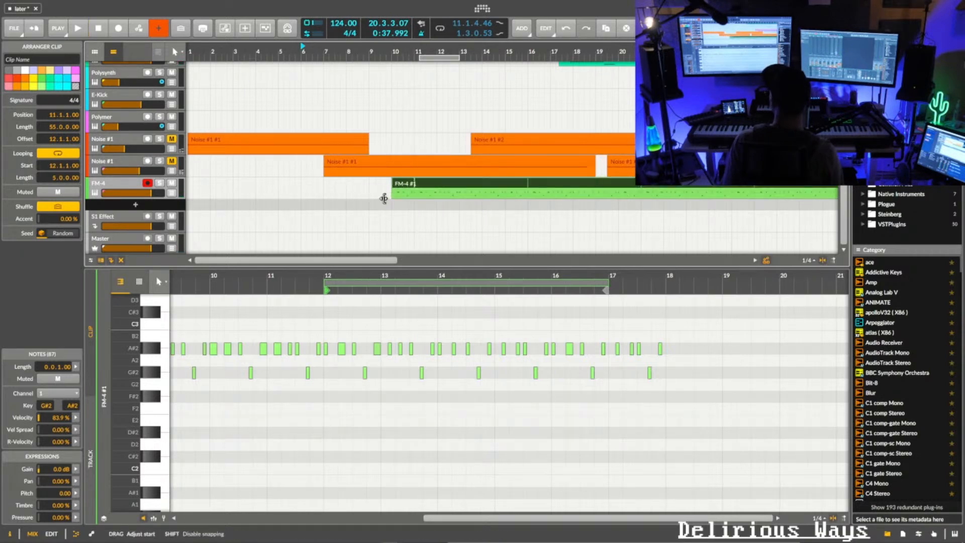
left_click(391, 197)
key("space")
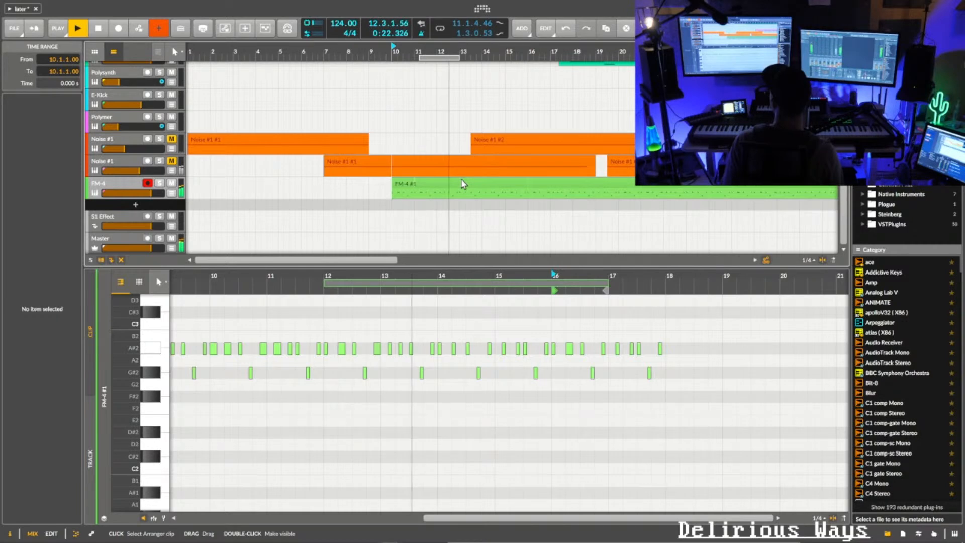
- Move the whole FM-4 #1 clip so it starts at bar 12 in the arrangement
left_click_drag(493, 51, 449, 52)
left_click(384, 186)
left_click_drag(365, 190, 422, 186)
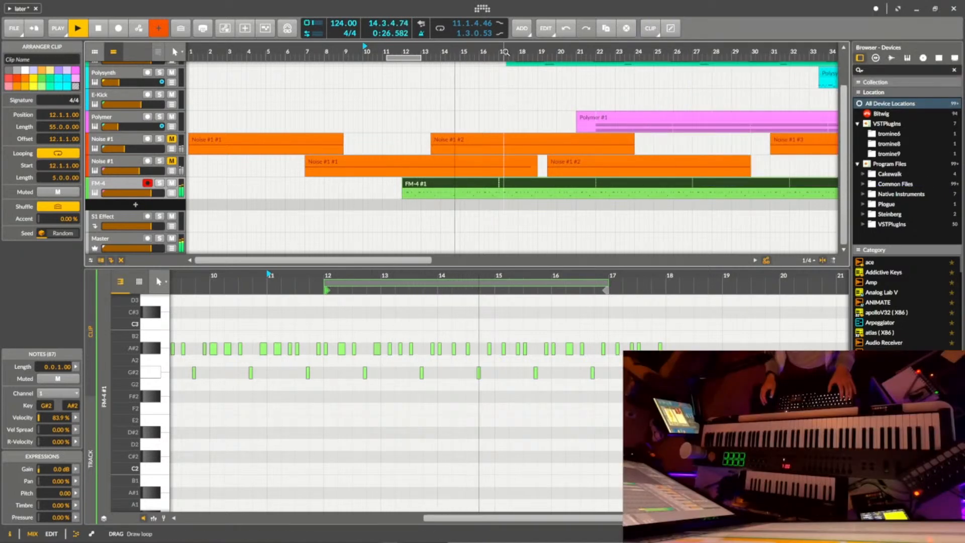
- Lengthen the FM-4 #1 clip's loop to six bars and listen to it from bar 12
mouse_move(500, 50)
left_mouse_down()
mouse_move(500, 65)
mouse_move(486, 31)
mouse_move(485, 44)
left_mouse_up()
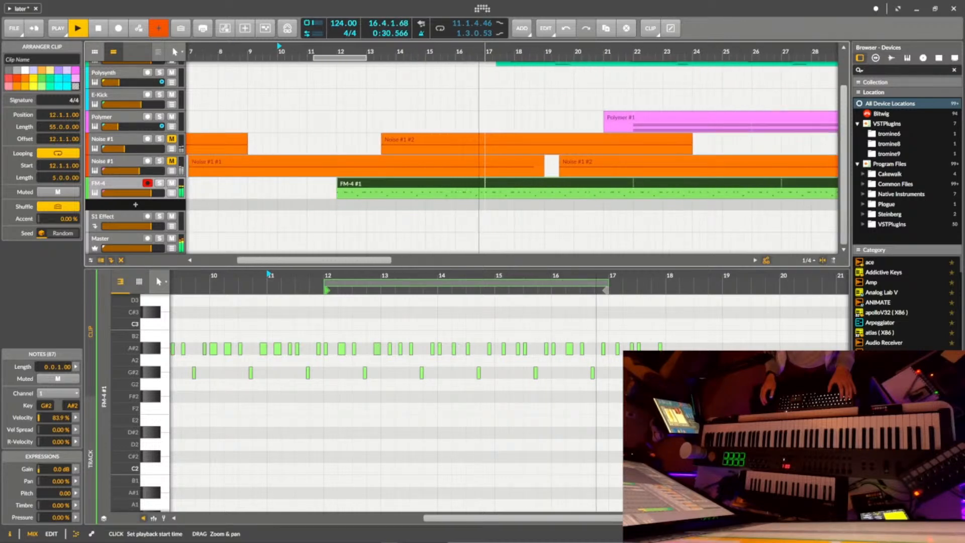
left_click_drag(486, 183, 512, 182)
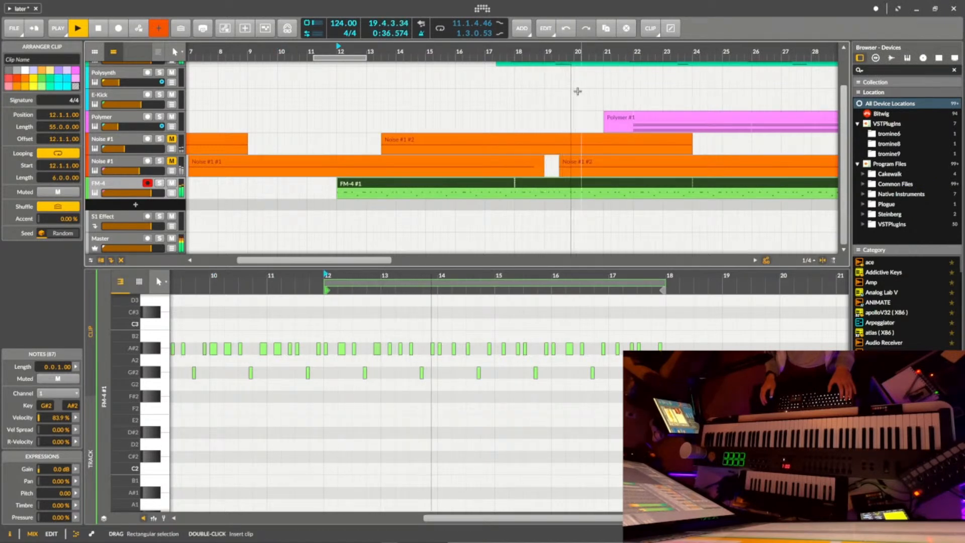
left_click_drag(577, 50, 577, 20)
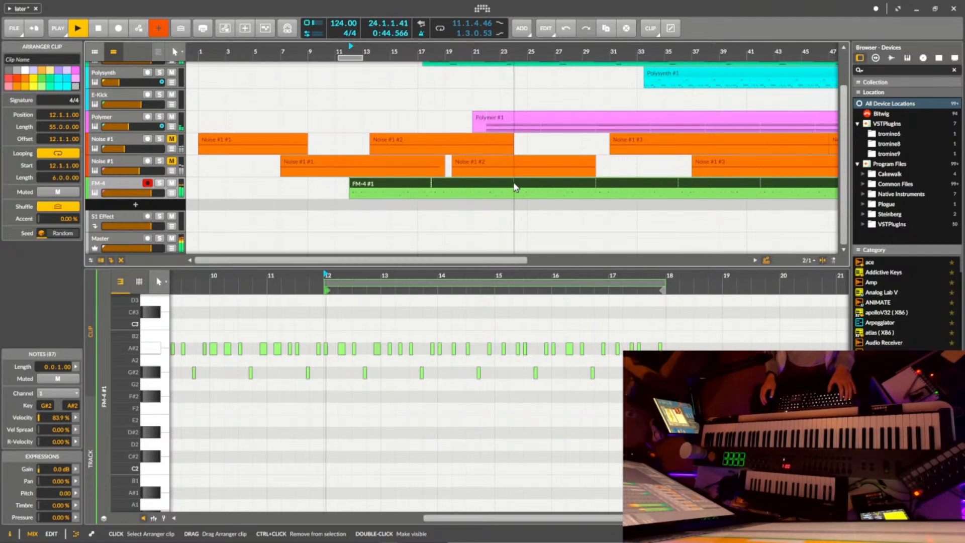
- Shorten the FM-4 #1 clip's loop to four bars and play the arrangement
left_click_drag(455, 51, 455, 82)
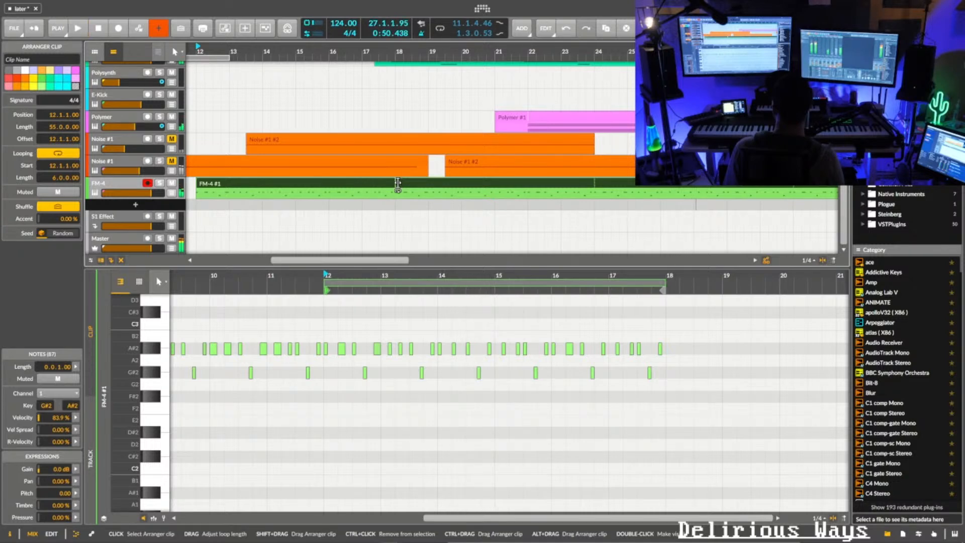
left_click_drag(397, 184, 336, 205)
key("space")
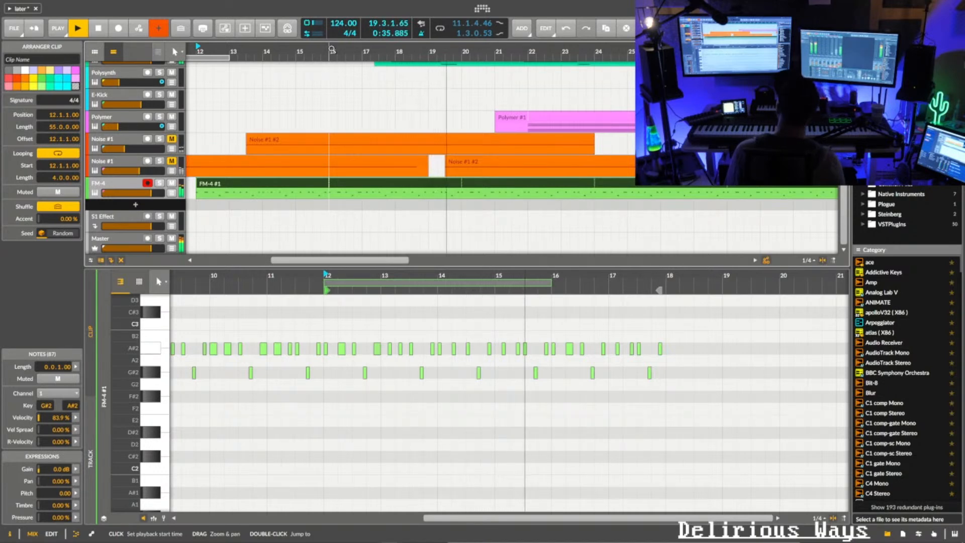
- Save the project while the arrangement keeps playing
left_click_drag(462, 50, 462, 20)
left_click(14, 28)
left_click(30, 43)
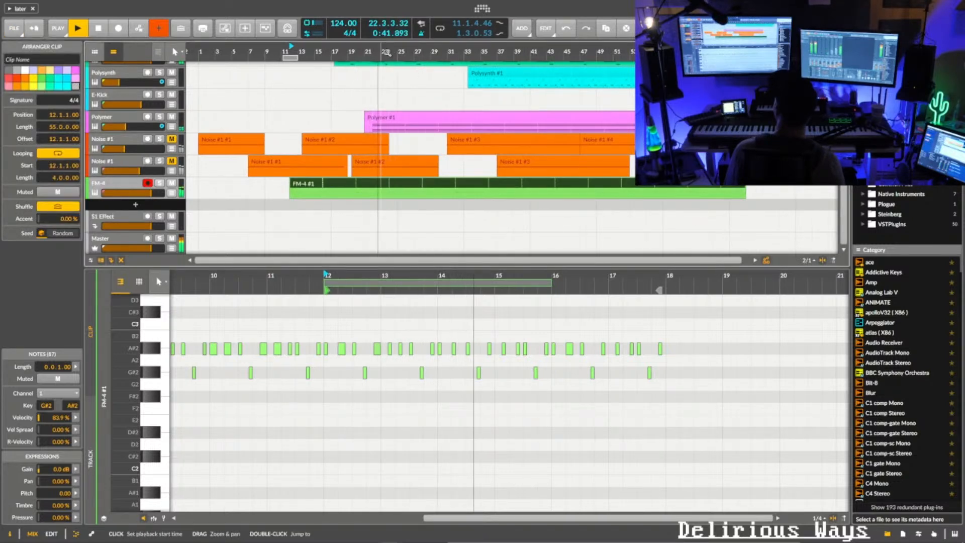
- Automate the FM-4 track's volume to rise from -21.6 dB at bar 9 to 0.0 dB at bar 29
left_click_drag(391, 50, 427, 54)
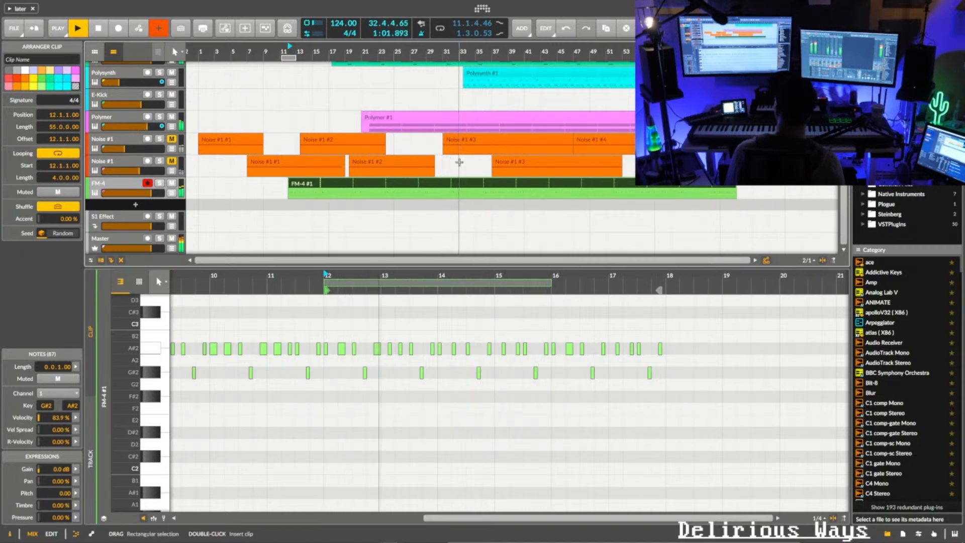
mouse_move(458, 52)
left_mouse_down()
mouse_move(458, 116)
mouse_move(458, 60)
left_mouse_up()
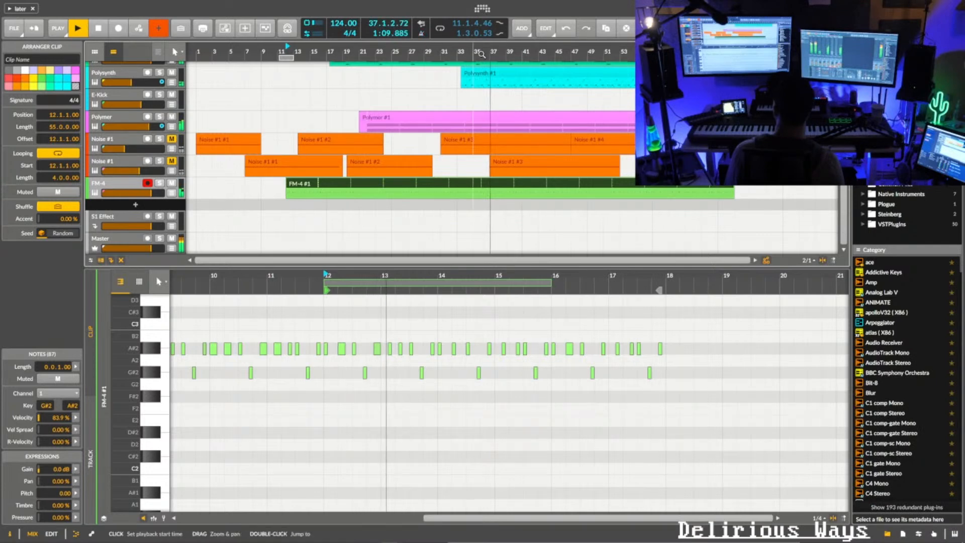
left_click_drag(481, 55, 477, 31)
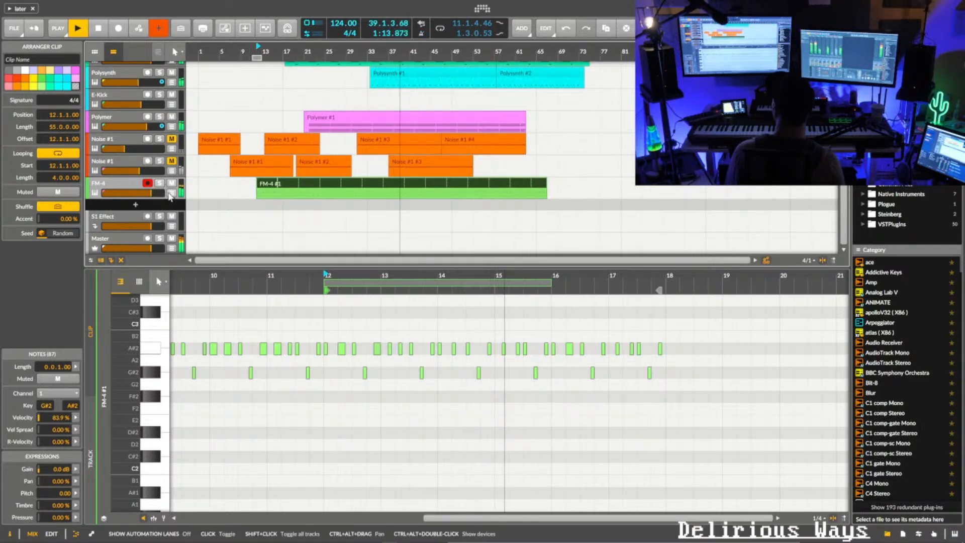
left_click(171, 195)
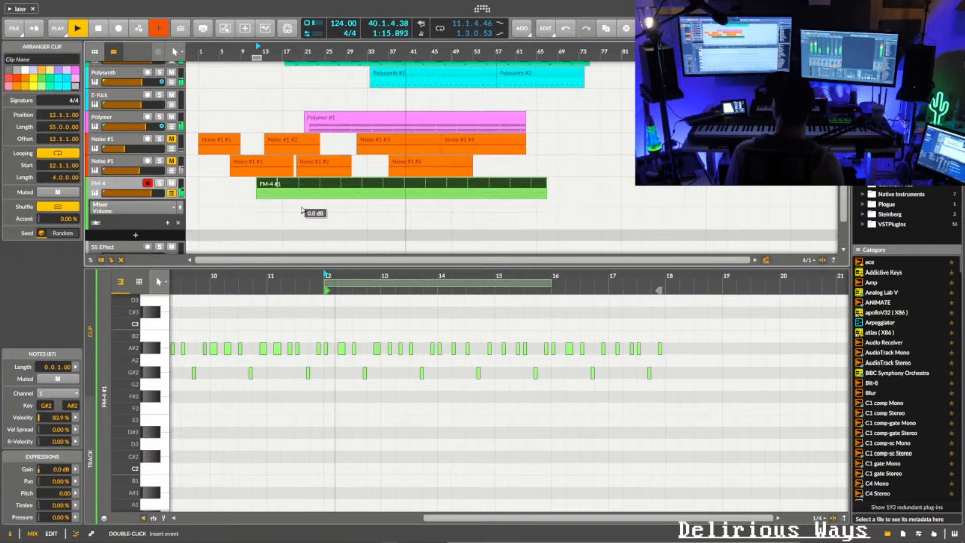
left_click(346, 206)
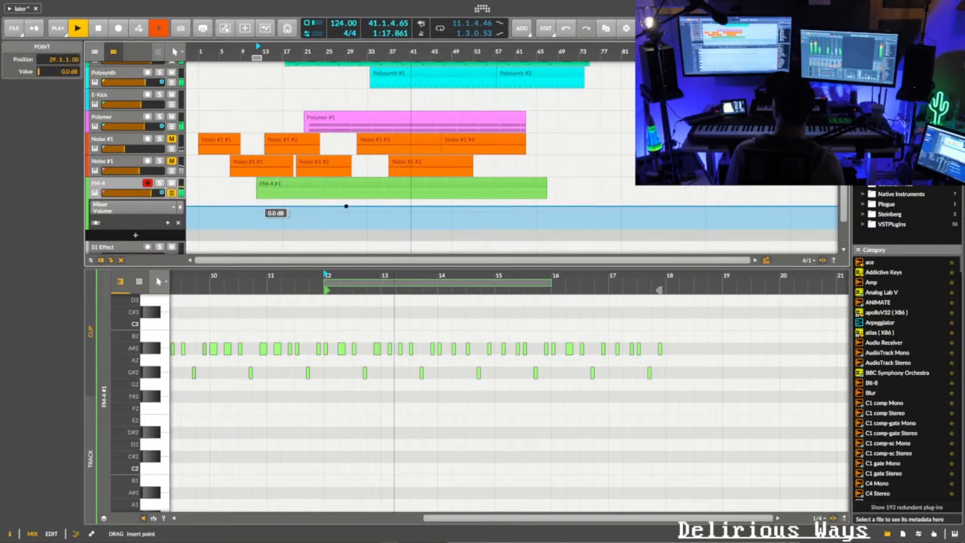
left_click(241, 220)
left_click_drag(241, 220, 240, 218)
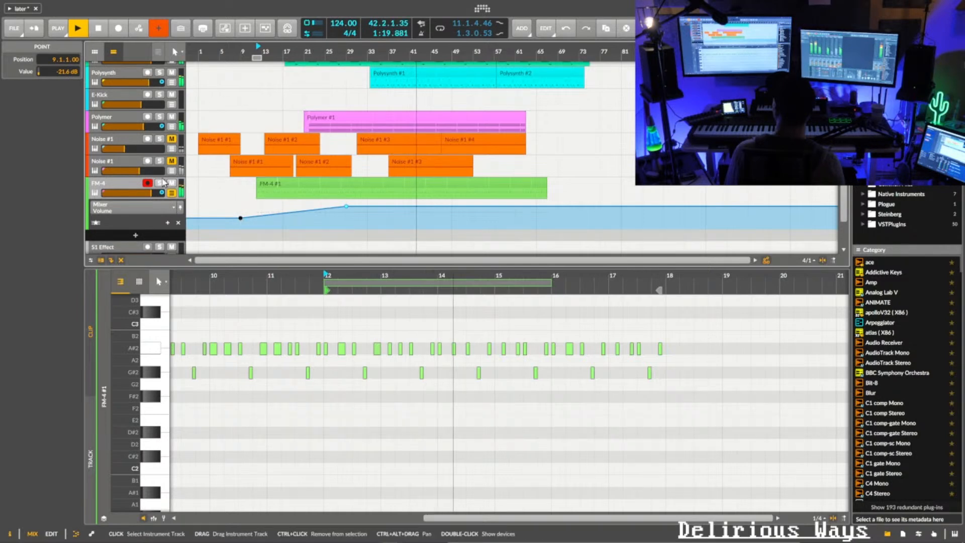
left_click(171, 193)
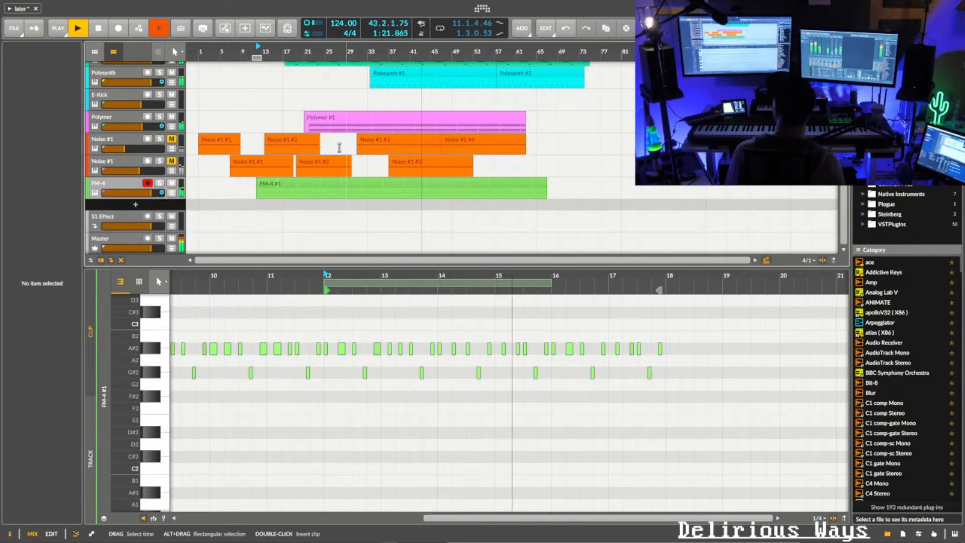
- Try a -12.2 dB volume automation point at bar 49 on the FM-4 track and delete it
mouse_move(428, 48)
left_mouse_down()
mouse_move(428, 38)
mouse_move(428, 47)
left_mouse_up()
left_click(171, 193)
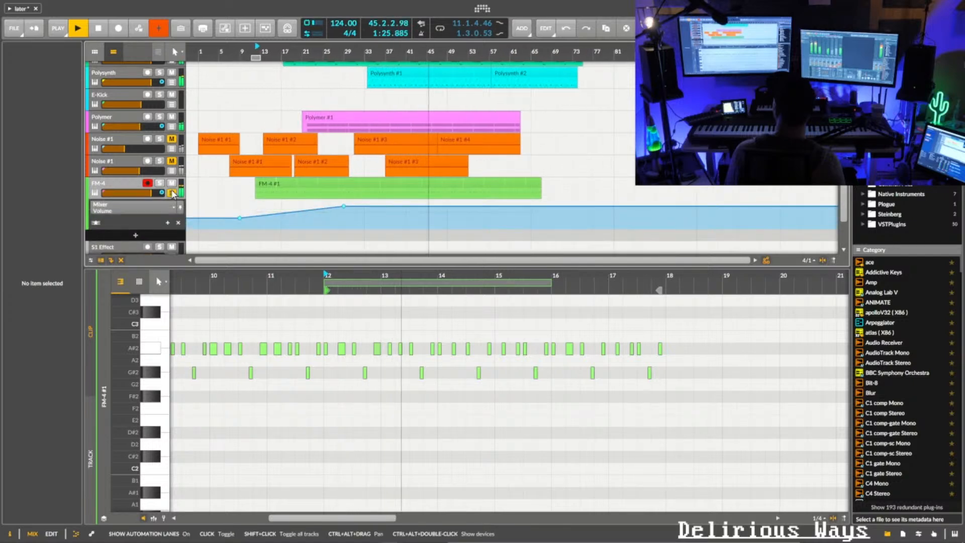
left_click_drag(417, 211, 447, 214)
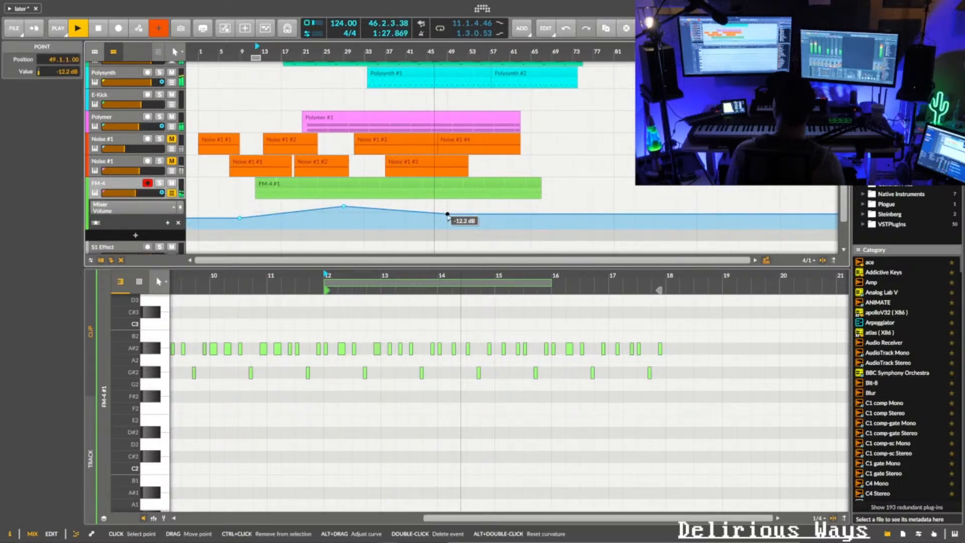
double_click(448, 214)
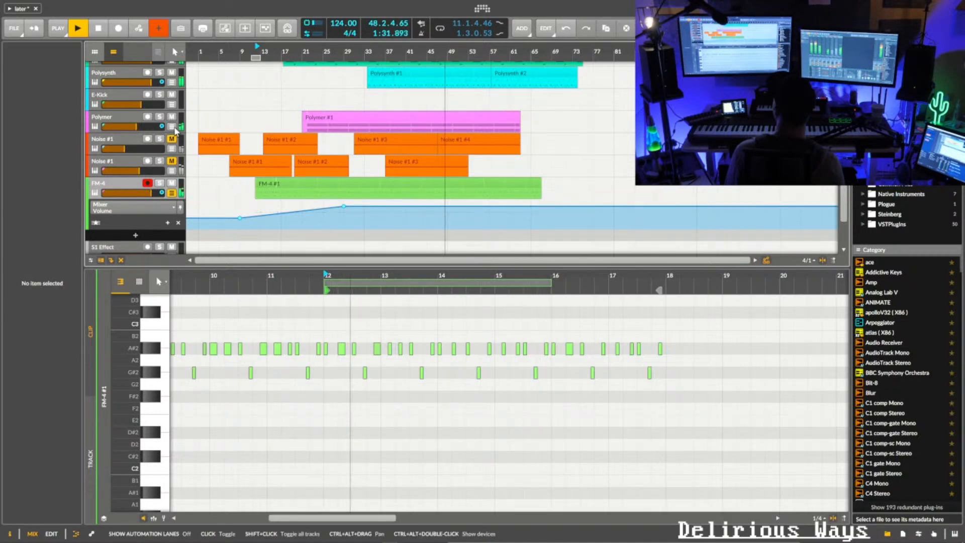
left_click(169, 194)
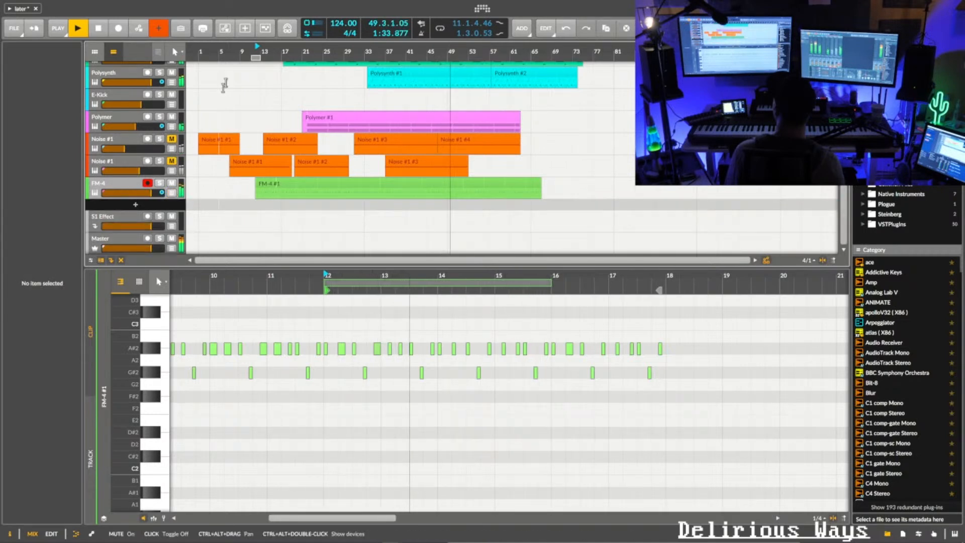
- Save the project with the FM-4 volume automation
left_click_drag(253, 51, 250, 27)
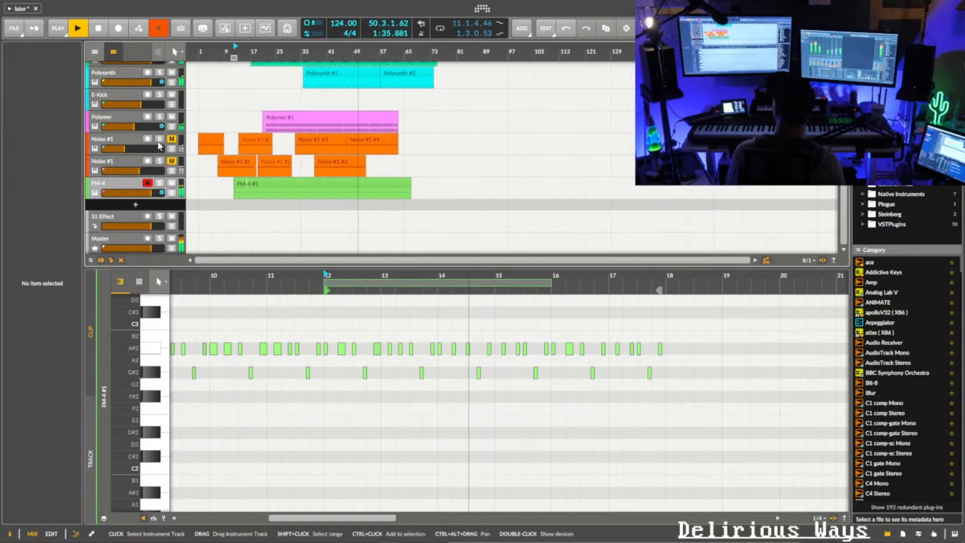
scroll(159, 147, "up", 2)
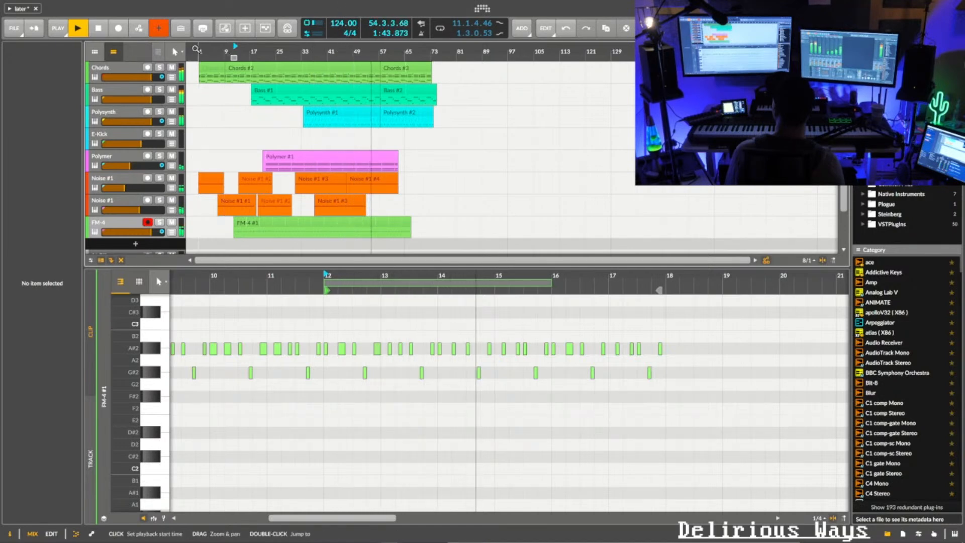
left_click(14, 28)
left_click(30, 75)
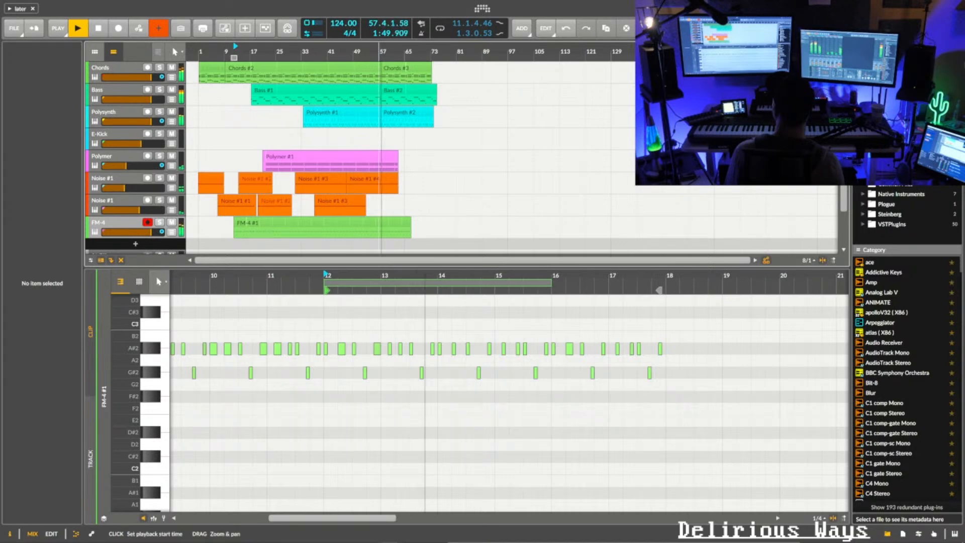
- Extend the Polymer #1 clip to 53 bars and the FM-4 #1 clip to 64 bars at the end of the arrangement
left_click_drag(379, 52, 361, 101)
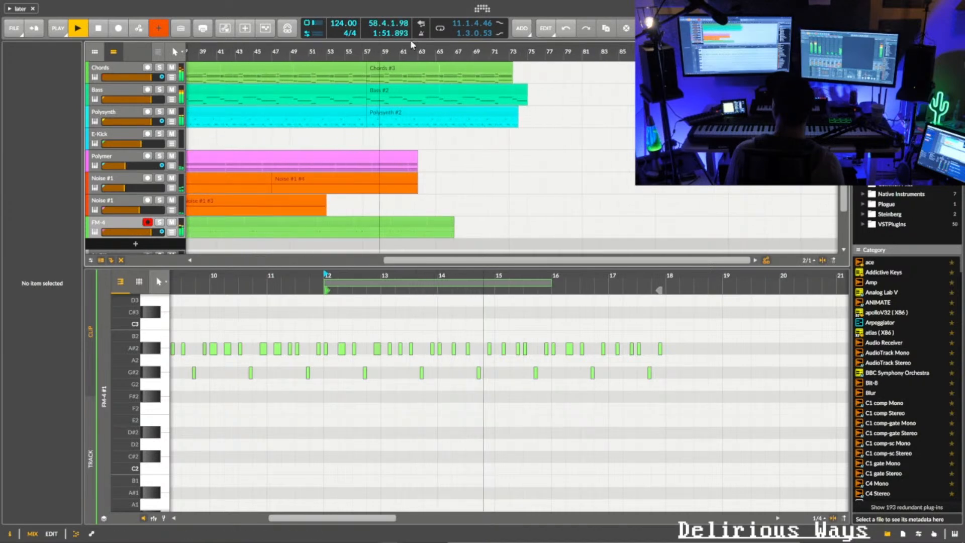
left_click_drag(417, 50, 408, 52)
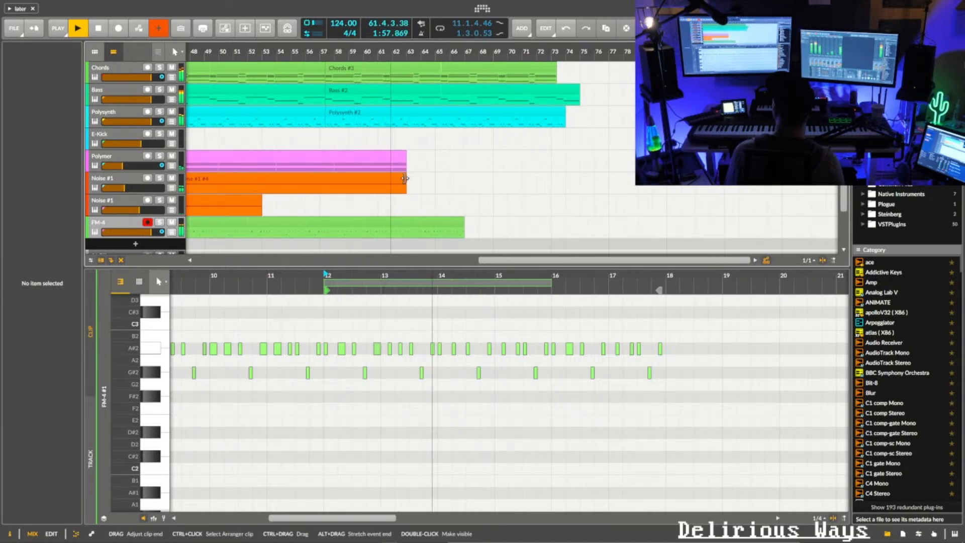
left_click_drag(407, 158, 572, 166)
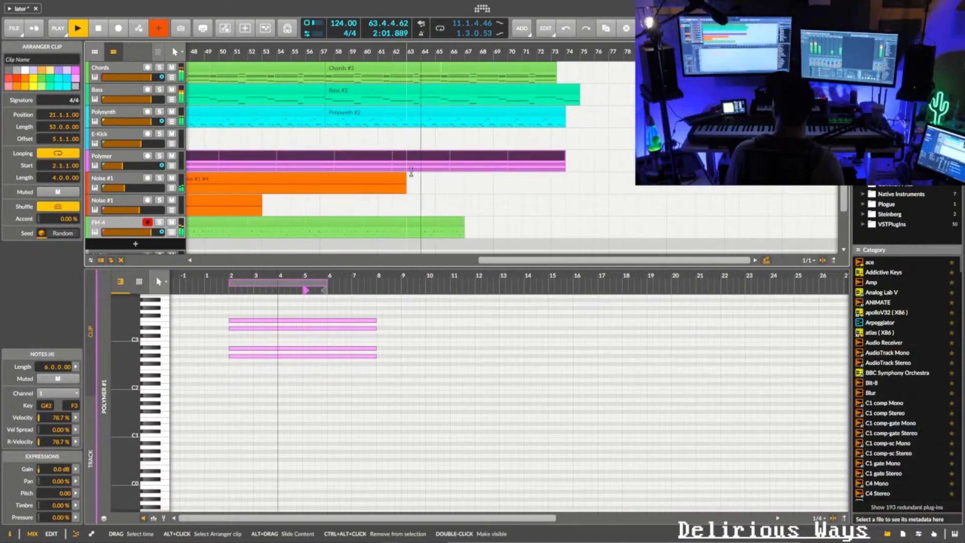
mouse_move(405, 186)
left_mouse_down()
mouse_move(572, 191)
mouse_move(402, 199)
left_mouse_up()
left_click_drag(463, 236, 639, 235)
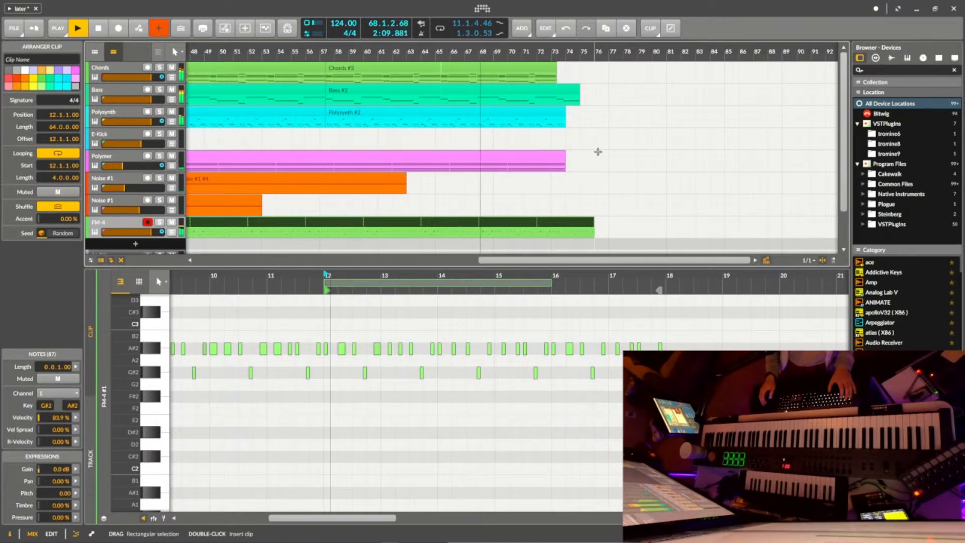
- Shorten the Chords #3 clip so it ends at bar 69 and play from bar 65
left_click_drag(561, 65, 493, 92)
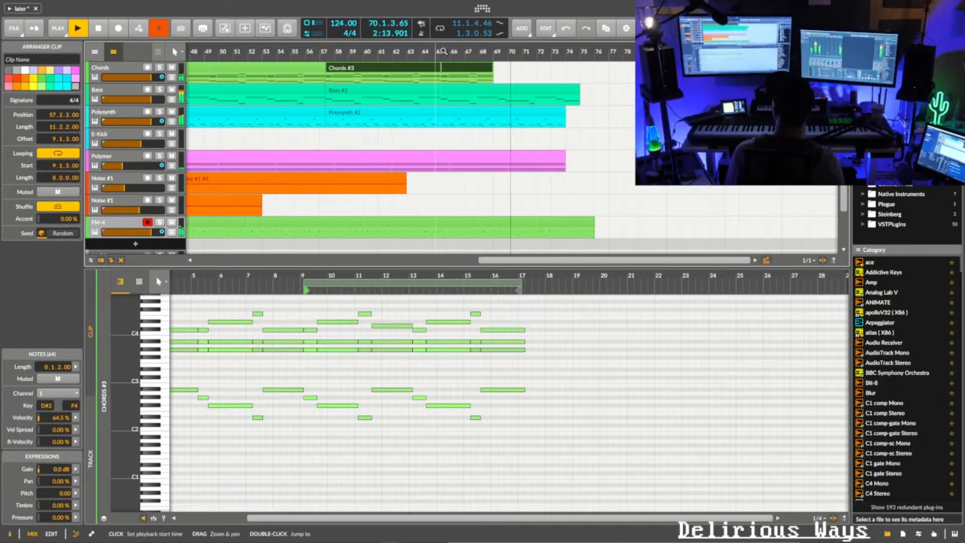
left_click_drag(442, 51, 571, 75)
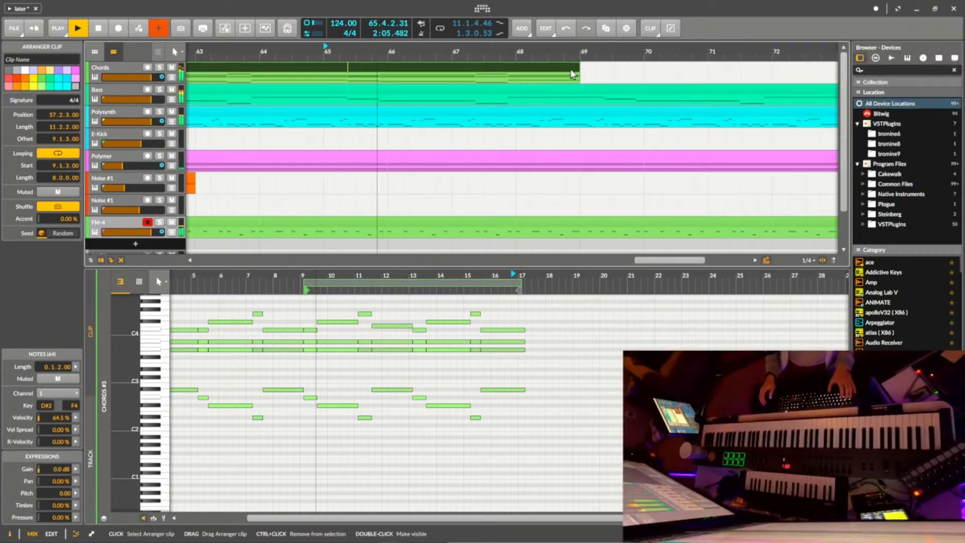
- Split the Chords #3 clip at 65.2.3 with the Knife tool
right_click(409, 66)
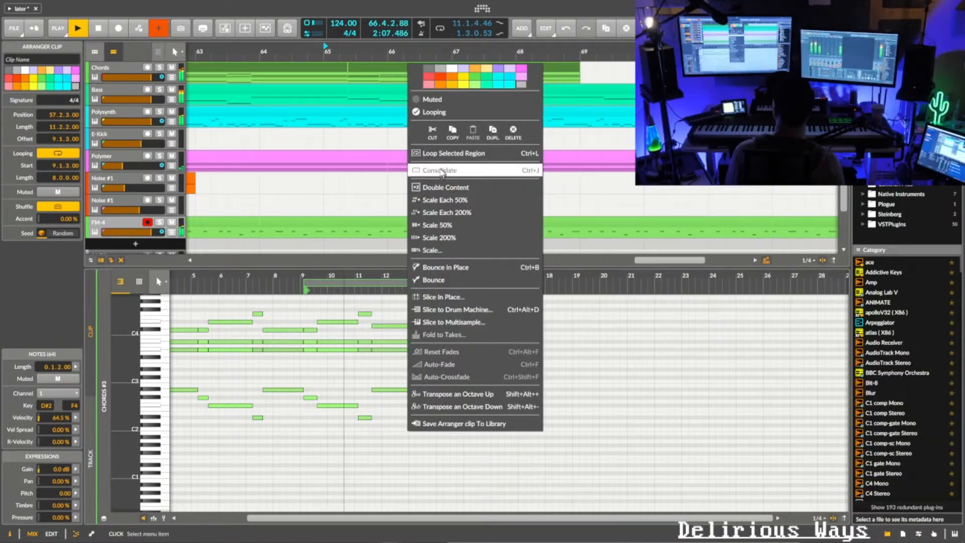
left_click(595, 74)
right_click(622, 66)
left_click(725, 73)
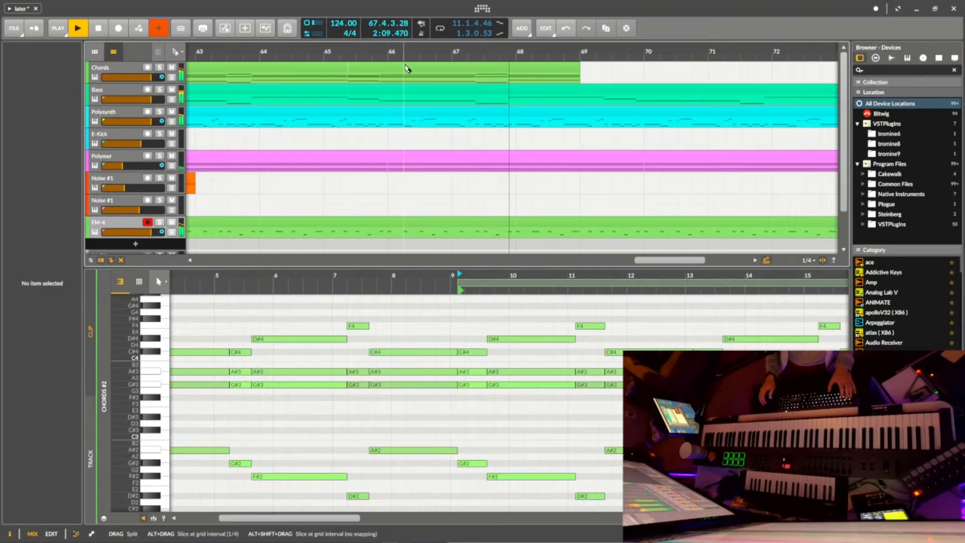
left_click_drag(354, 52, 355, 117)
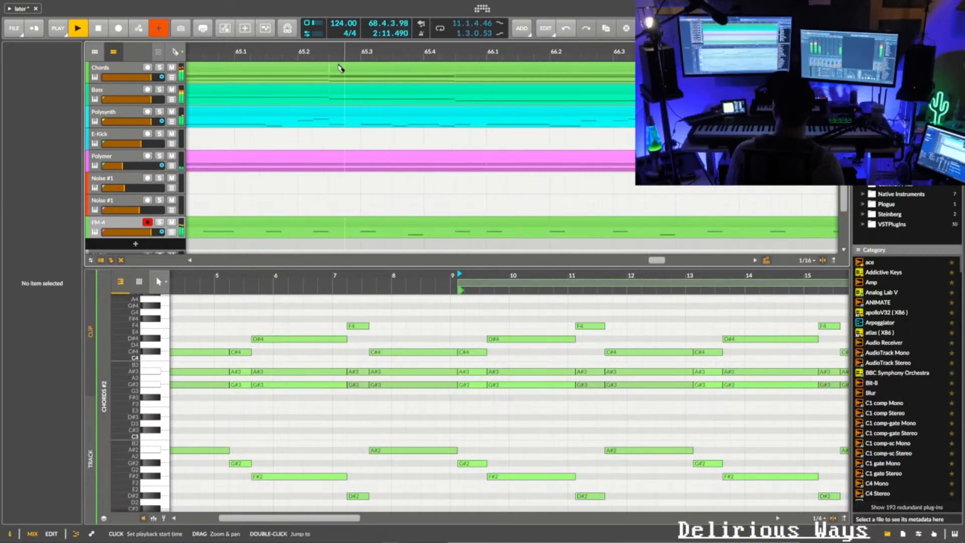
left_click(332, 74)
right_click(410, 50)
left_click(390, 64)
left_click_drag(392, 52, 343, 13)
key("space")
key("space")
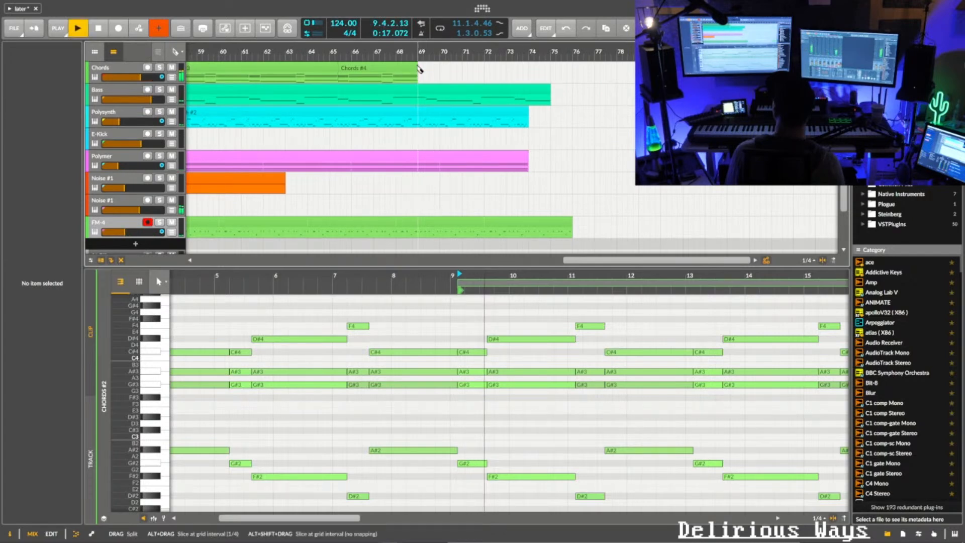
- Extend the Chords #4 clip to a length of 8.1.2 and play the ending from bar 65
right_click(438, 75)
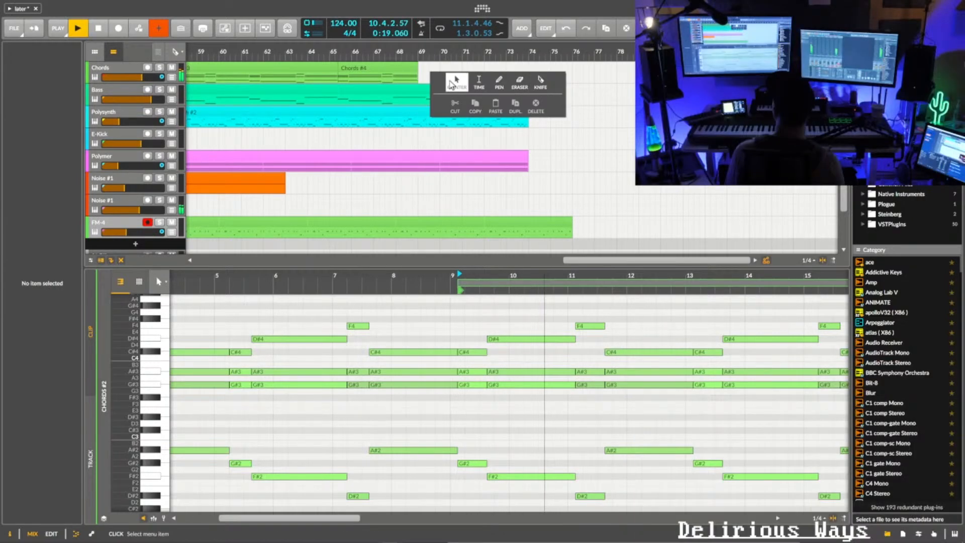
left_click(499, 81)
right_click(427, 74)
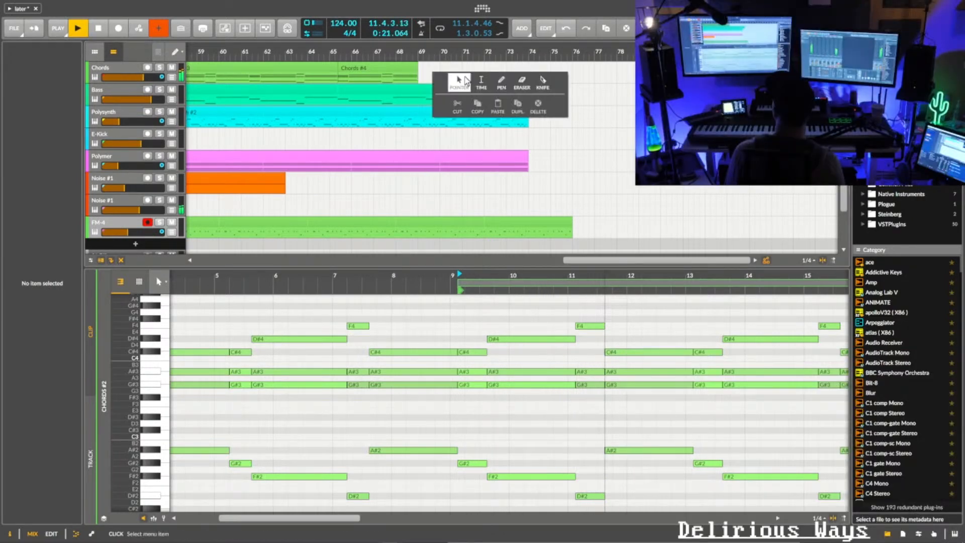
left_click(442, 80)
left_click_drag(417, 70, 512, 66)
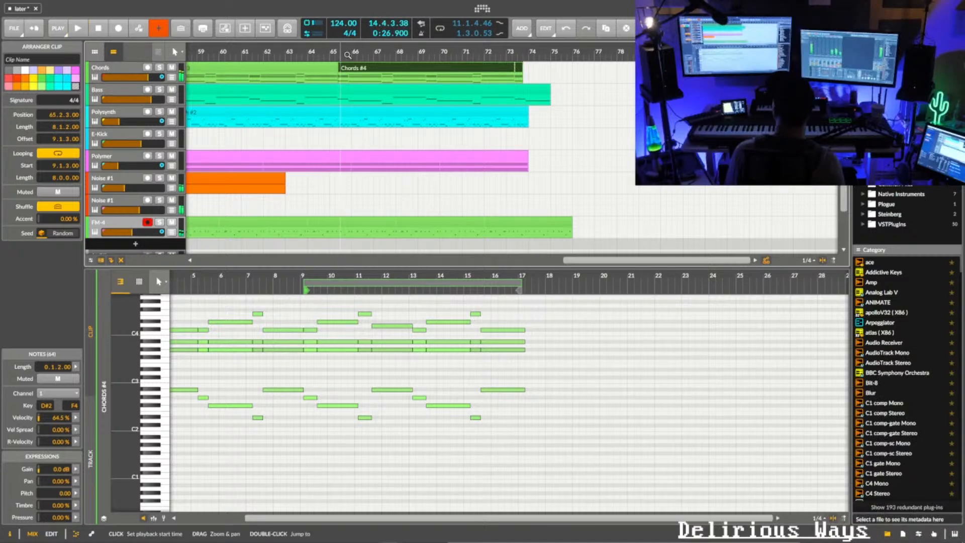
key("space")
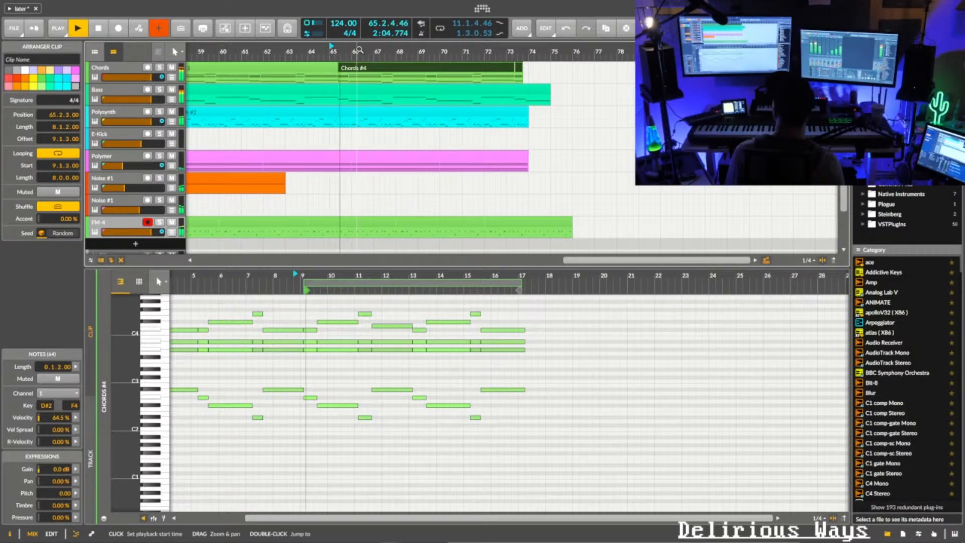
mouse_move(384, 51)
left_mouse_down()
mouse_move(333, 106)
mouse_move(330, 62)
mouse_move(391, 55)
mouse_move(369, 93)
mouse_move(354, 56)
mouse_move(394, 55)
left_mouse_up()
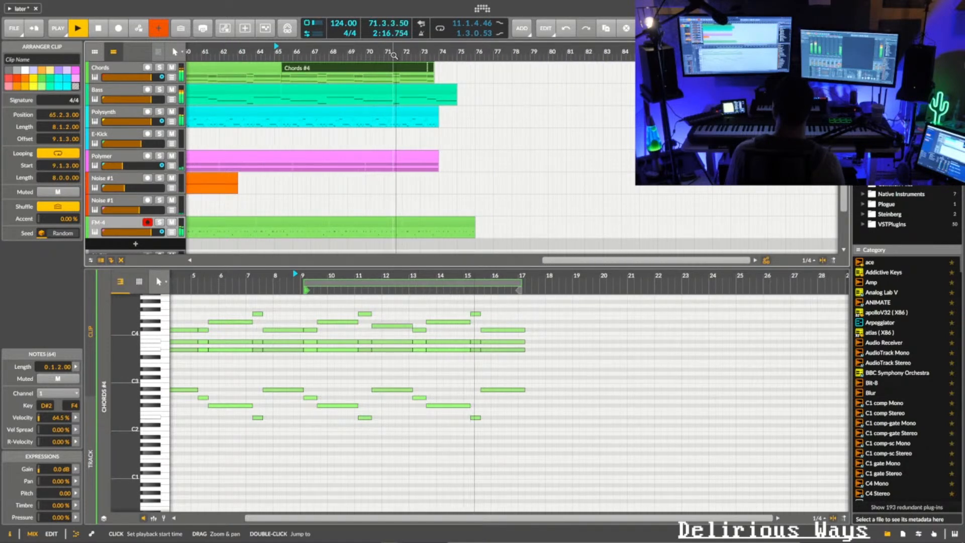
- Turn off looping on the Chords #4 clip, resize it to end midway through bar 73, and show its notes in the editor
key("space")
left_click_drag(431, 78, 411, 79)
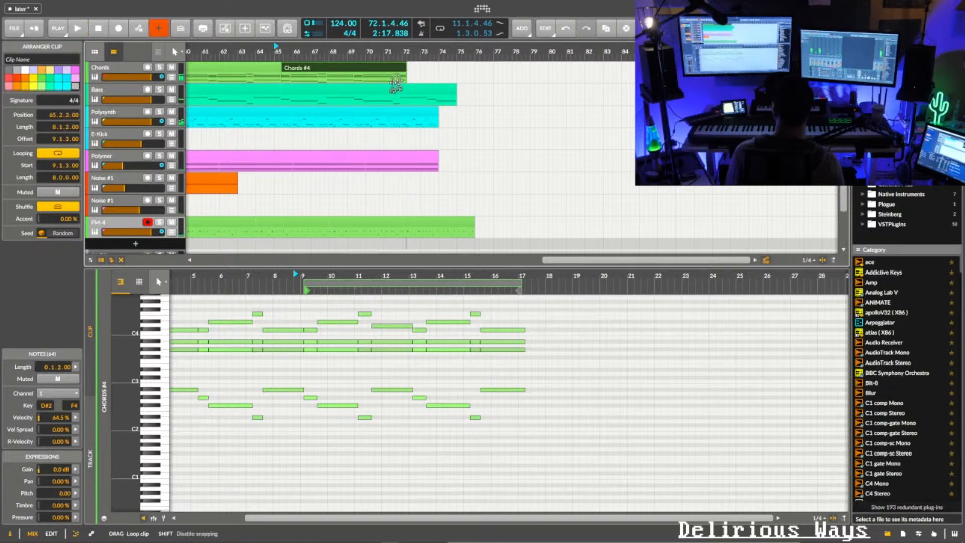
left_click_drag(349, 95, 479, 64)
left_click(350, 69)
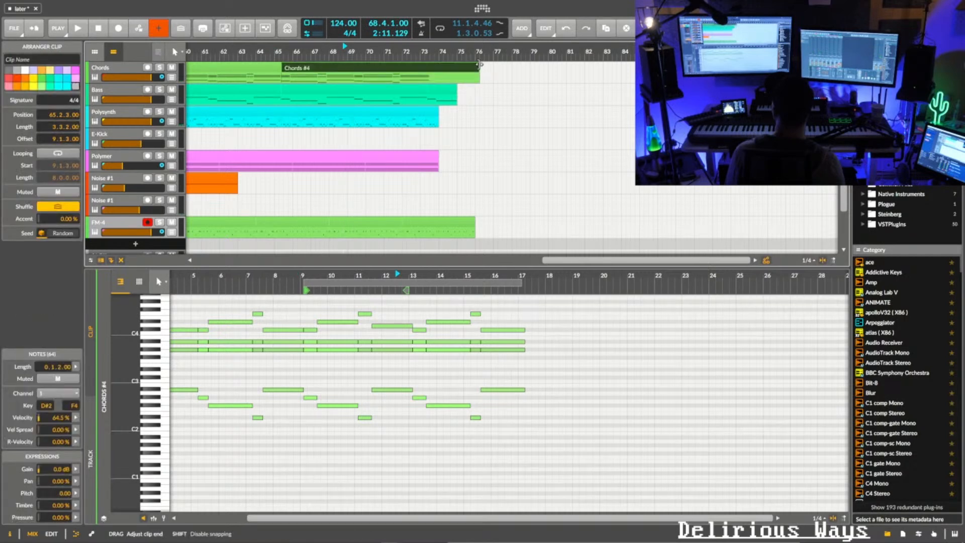
double_click(406, 70)
left_click_drag(640, 279, 470, 282)
- Delete all notes from 13.1.3 onward in the Chords #4 clip
key("space")
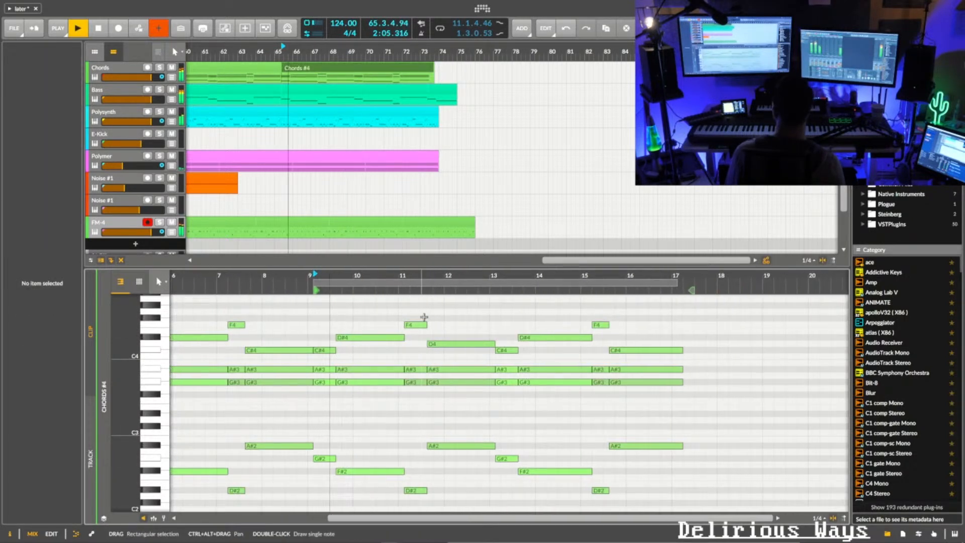
left_click_drag(420, 269, 381, 243)
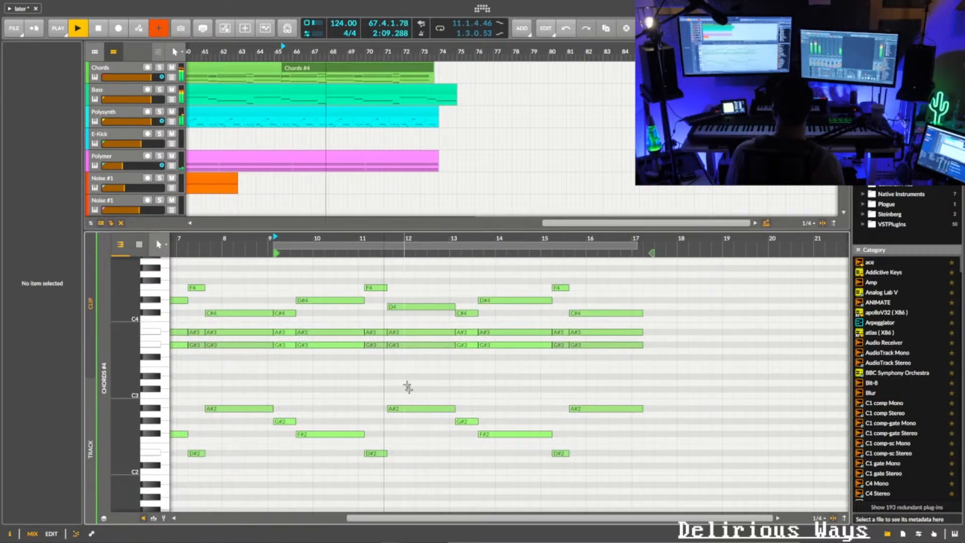
left_click_drag(458, 453, 689, 263)
key("Delete")
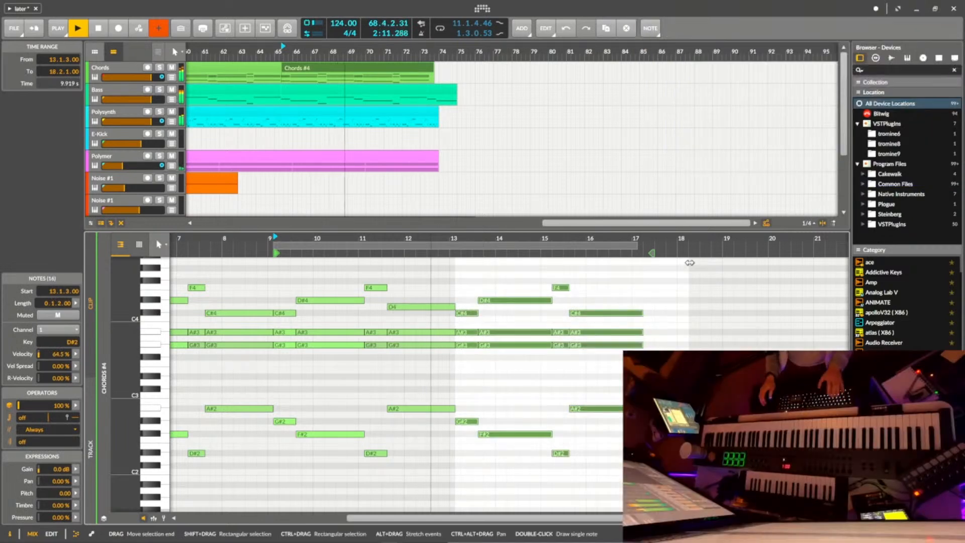
- Lengthen the four notes of the chord starting at 11.3.3 so they end at 17.1.1, and replay the ending
left_click_drag(471, 295, 631, 408)
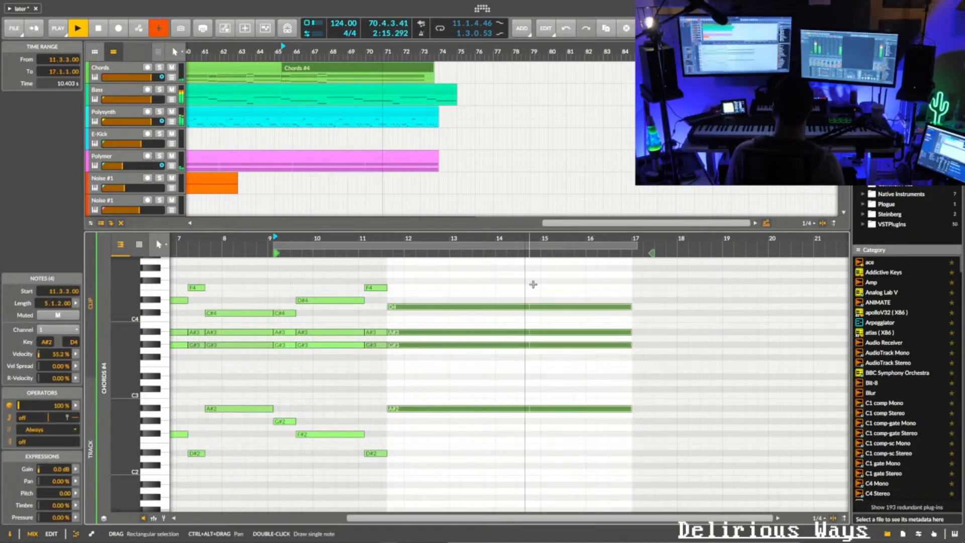
left_click_drag(509, 239, 575, 228)
key("space")
key("space")
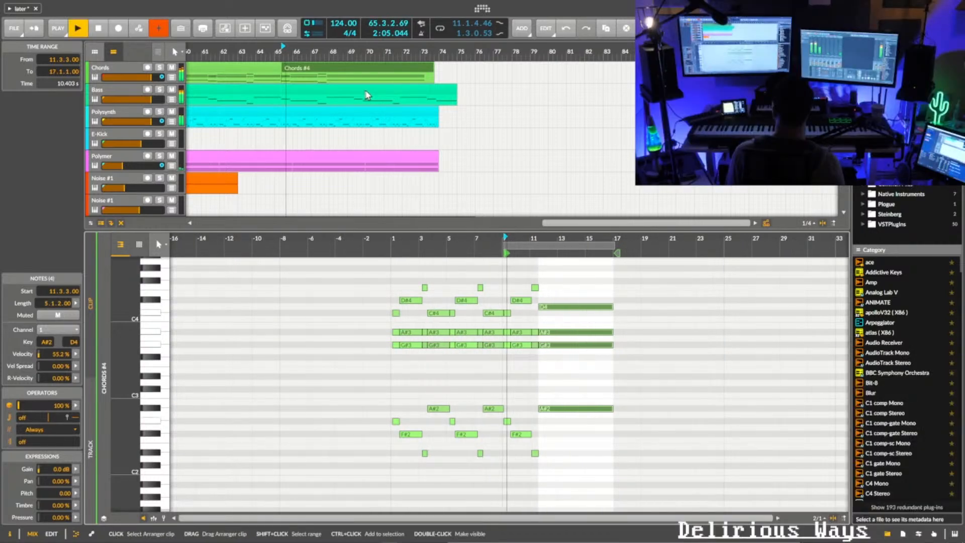
- Split the Bass #2 clip at 65.2.3 with the Knife tool, matching the Chords split
left_click(365, 94)
right_click(504, 95)
left_click(566, 104)
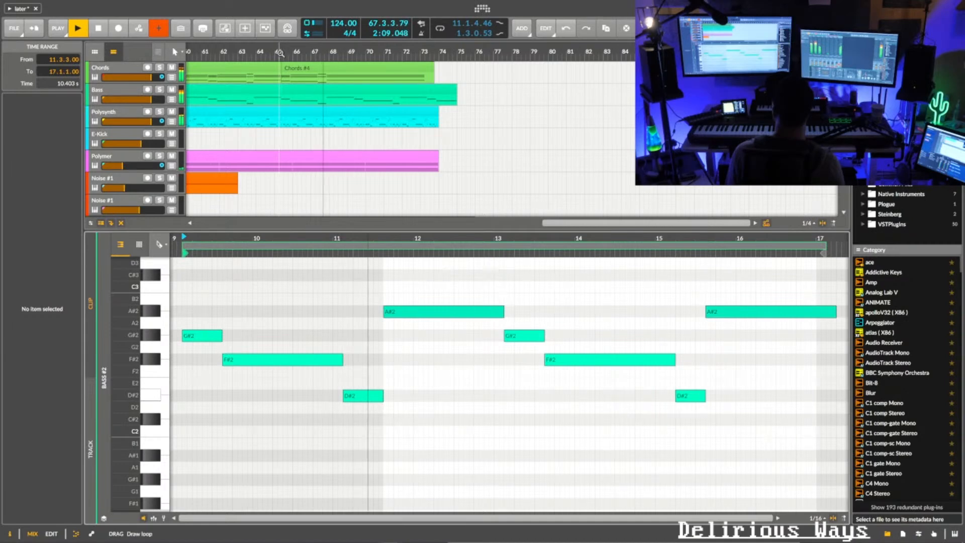
scroll(324, 119, "up", 10)
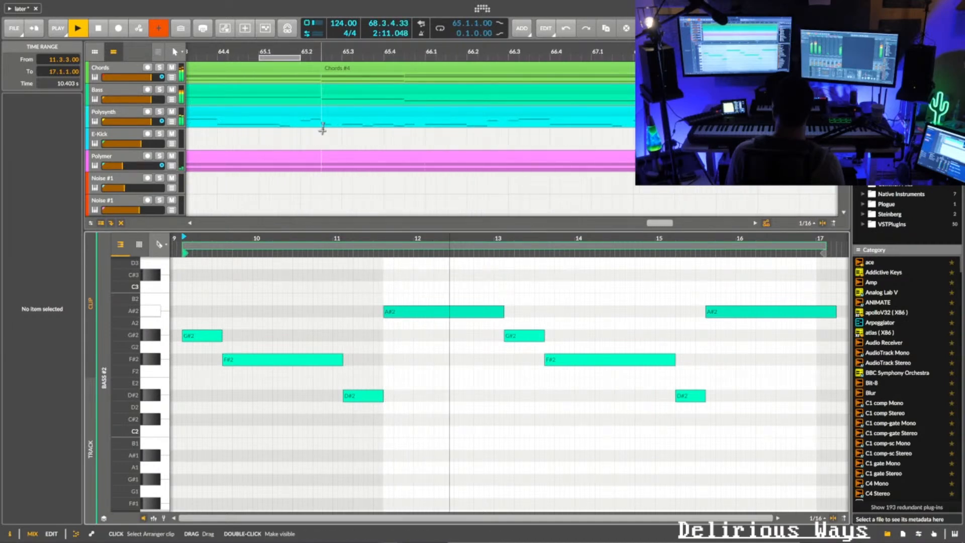
right_click(326, 54)
left_click(291, 133)
right_click(291, 133)
left_click(405, 146)
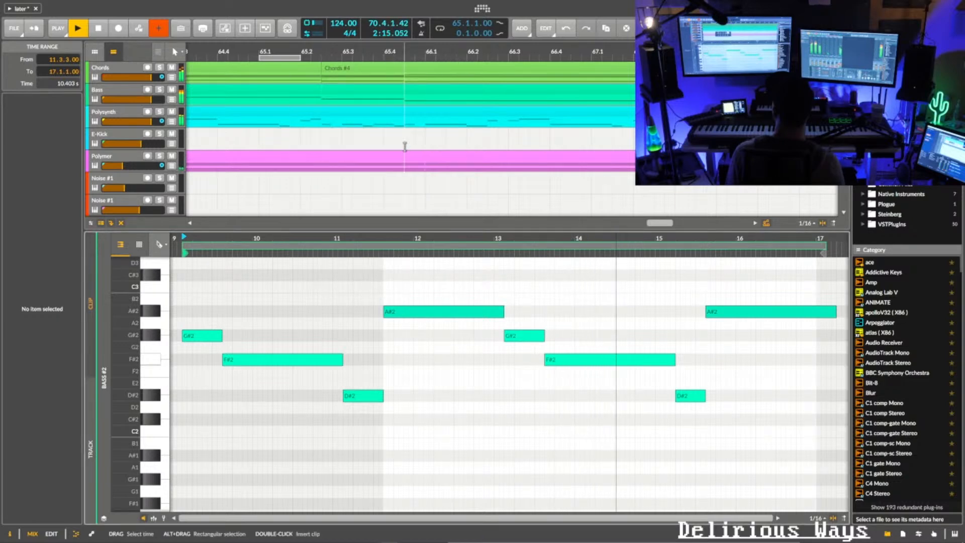
right_click(356, 146)
left_click(454, 158)
right_click(340, 147)
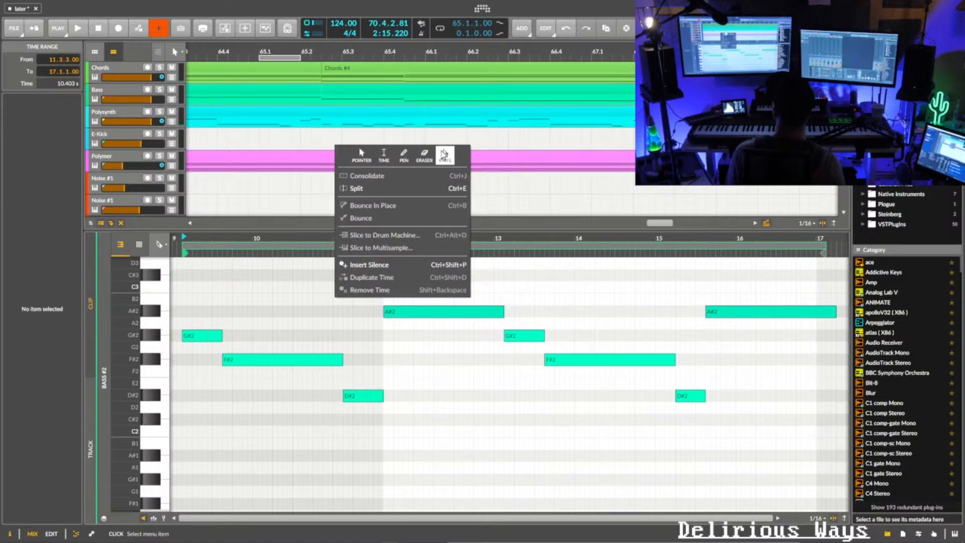
left_click(444, 154)
left_click(366, 123)
right_click(369, 151)
left_click(466, 155)
left_click(325, 97)
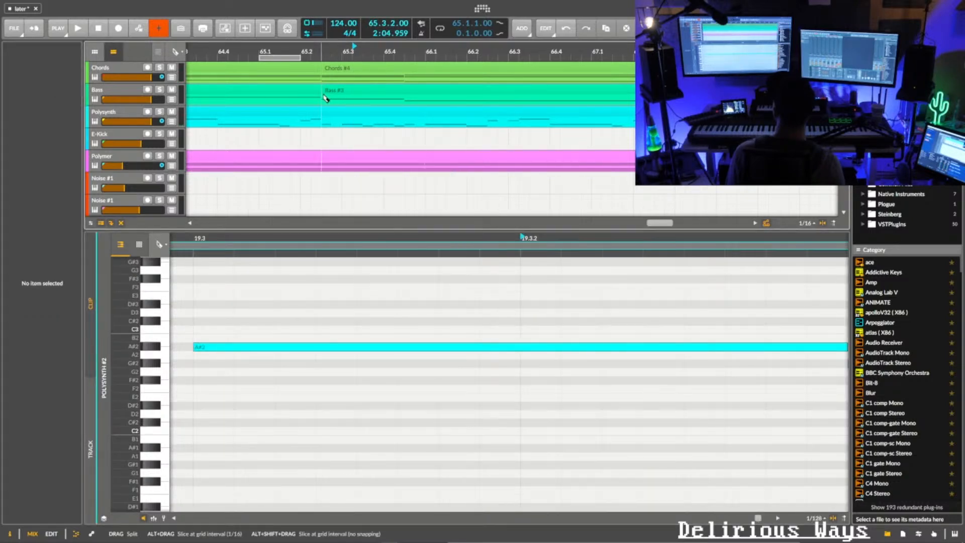
- Shorten the Bass #3 clip to a length of 4.2.2 with looping off, and show its notes in the editor
right_click(365, 108)
left_click(373, 114)
left_click_drag(482, 52, 333, 52)
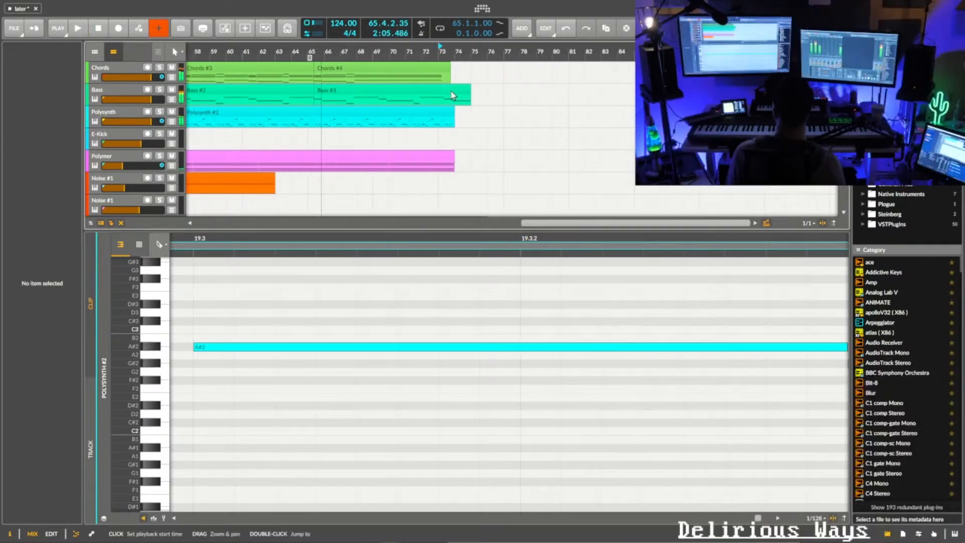
mouse_move(469, 91)
left_mouse_down()
mouse_move(405, 118)
mouse_move(376, 91)
left_mouse_up()
double_click(377, 93)
left_click_drag(631, 239, 526, 238)
- Consolidate the Bass #3 clip, reopen it in the editor and play it from its start
right_click(367, 91)
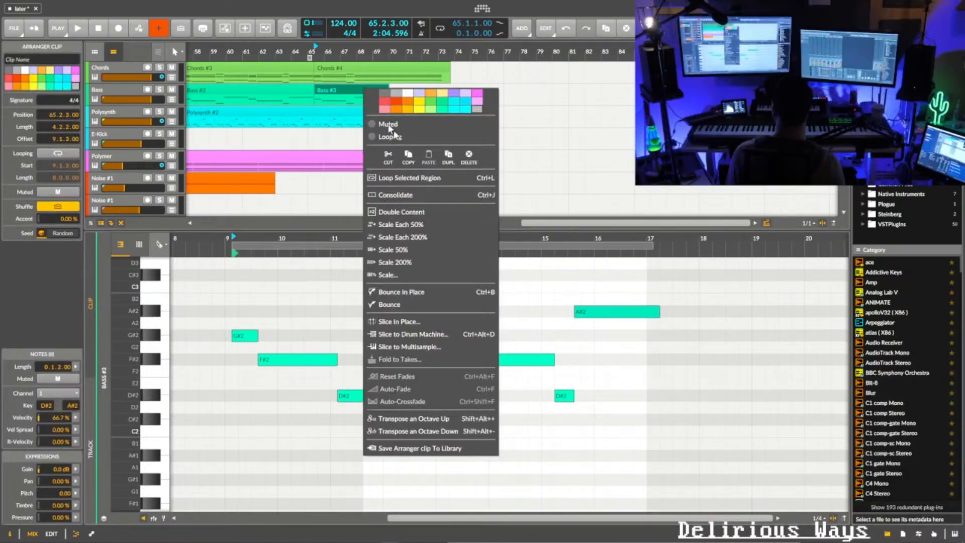
left_click(395, 195)
double_click(372, 90)
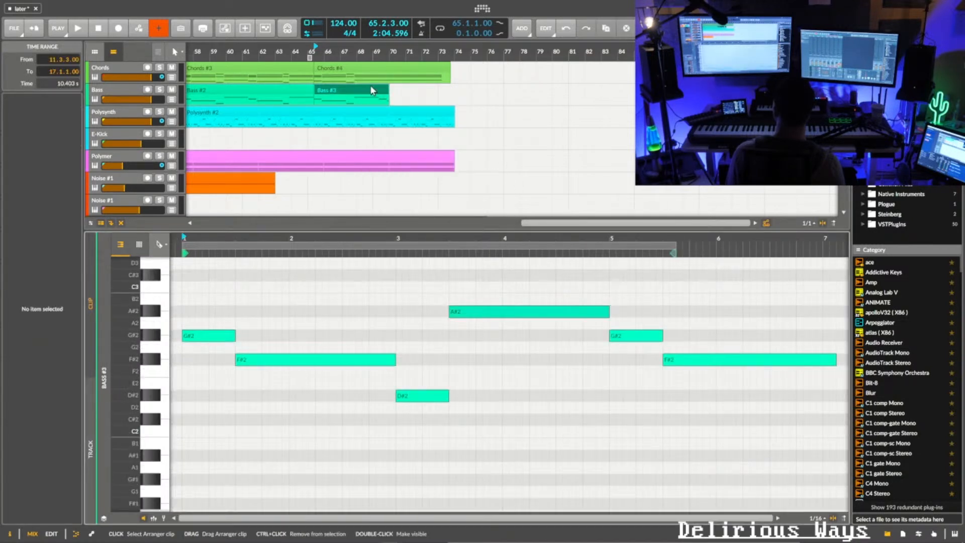
key("space")
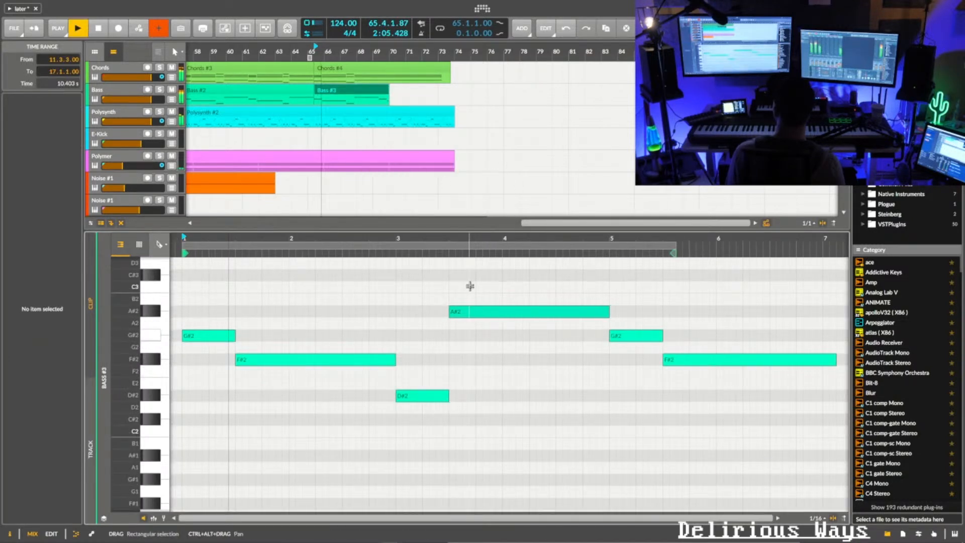
- Cut off and delete all Bass #3 notes from 3.4.4 onward, and stretch the remaining A#2 note to 5.4.3
left_click(495, 313)
right_click(501, 336)
left_click(527, 352)
left_click_drag(501, 307, 707, 388)
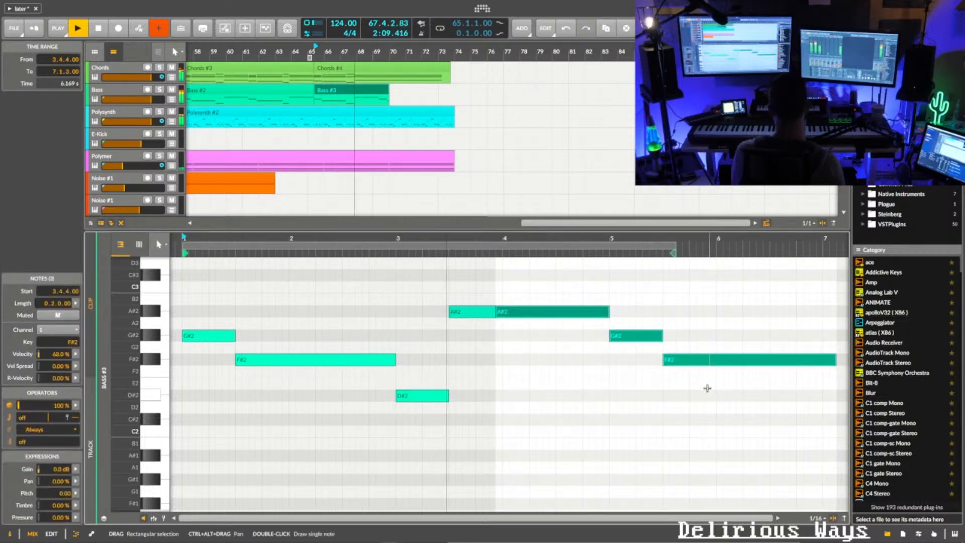
key("Delete")
key("space")
left_click_drag(496, 312, 694, 314)
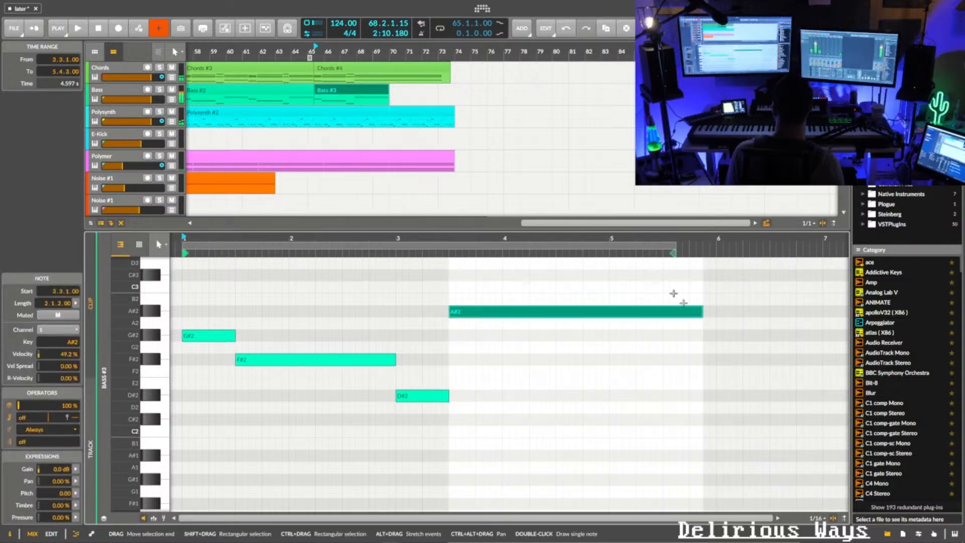
- Extend the Bass #3 clip to 8 bars and lengthen its final A#2 note to 9.1.1
key("space")
left_click_drag(673, 240, 587, 249)
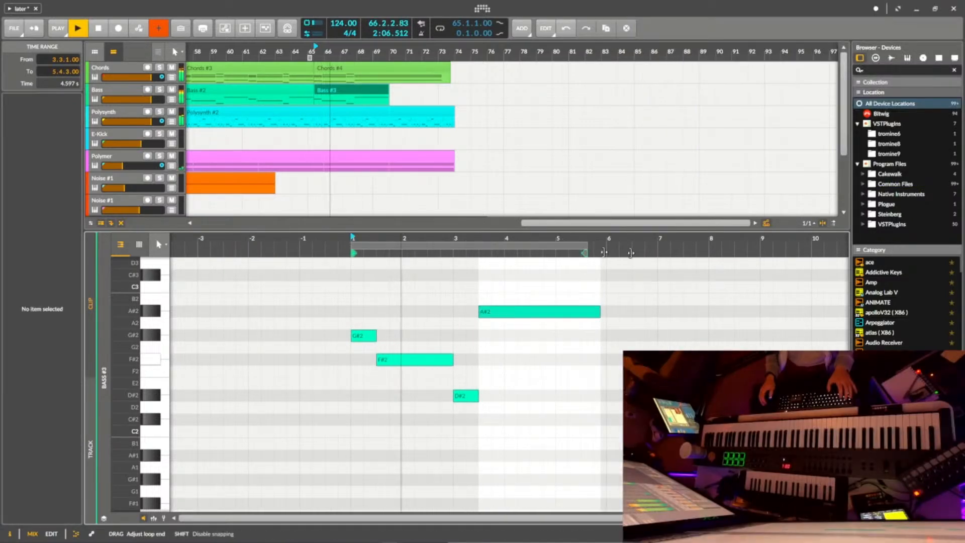
key("ctrl+z")
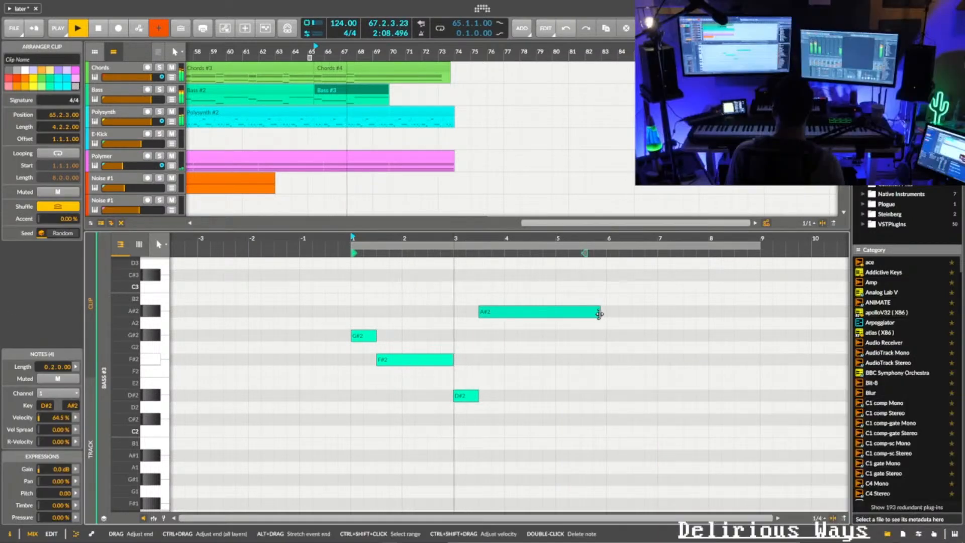
left_click_drag(584, 254, 754, 263)
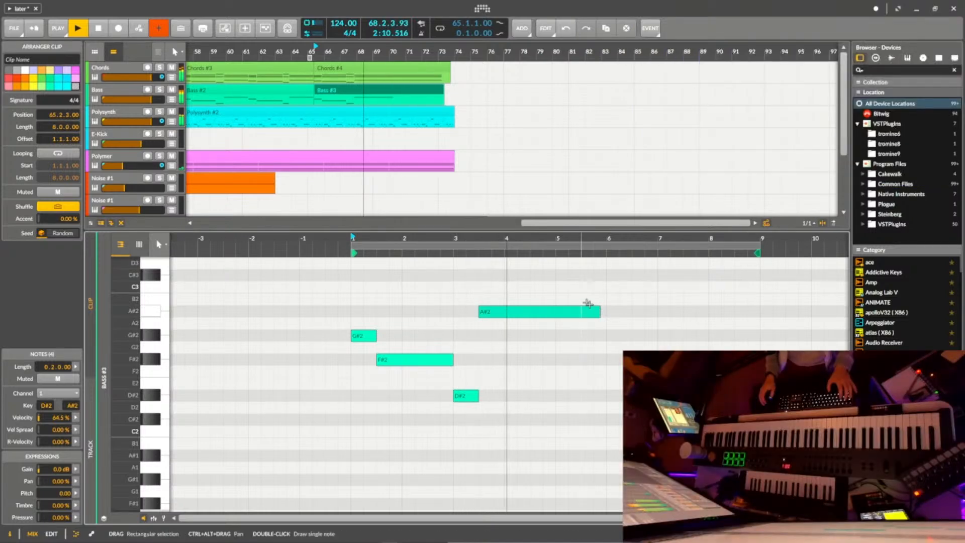
left_click_drag(599, 314, 759, 311)
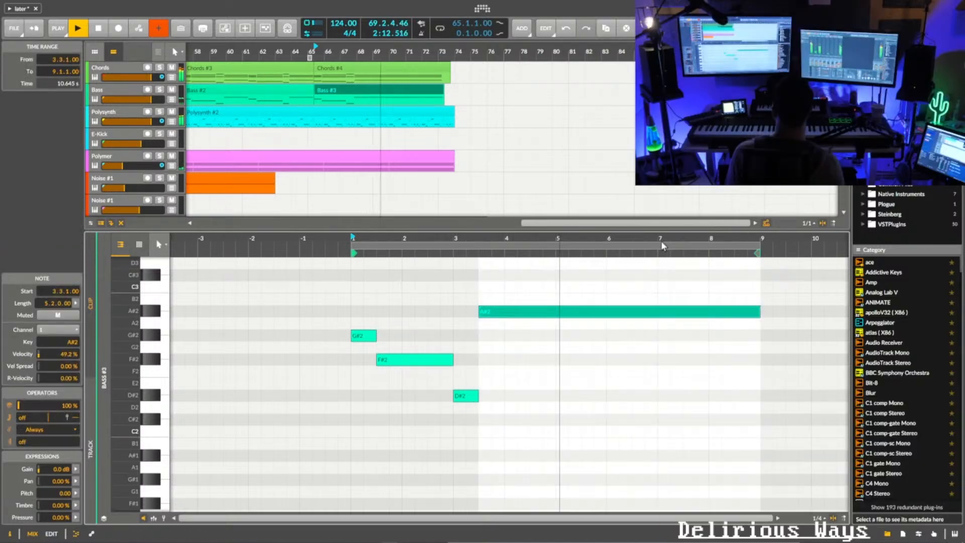
- Replay the ending from 65.2.3 and enlarge the arranger to show all tracks
left_click_drag(661, 241, 589, 241)
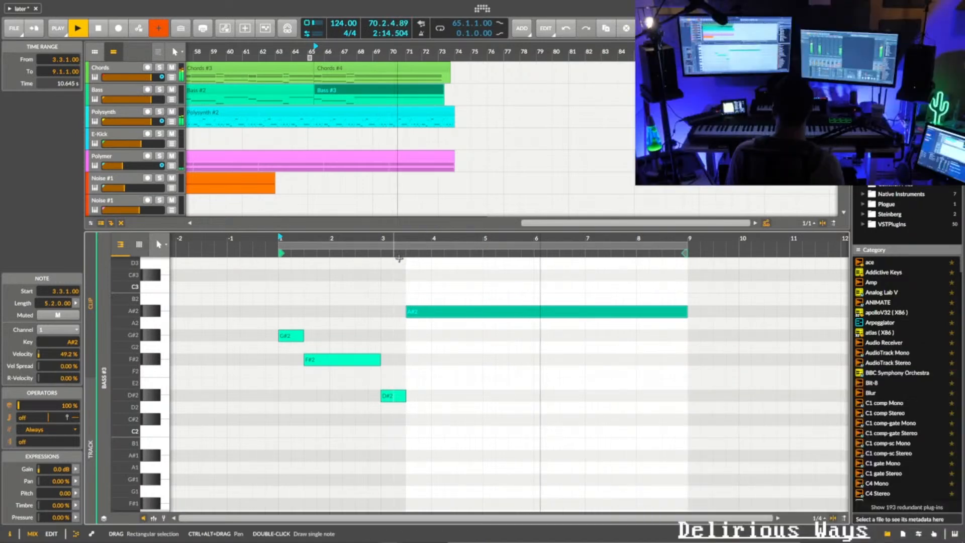
left_click_drag(296, 237, 301, 217)
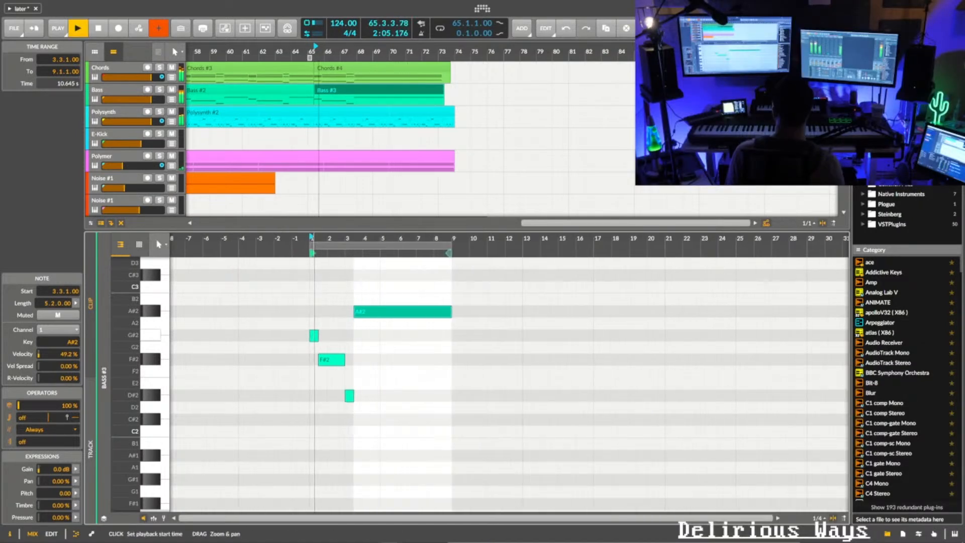
left_click_drag(444, 230, 444, 388)
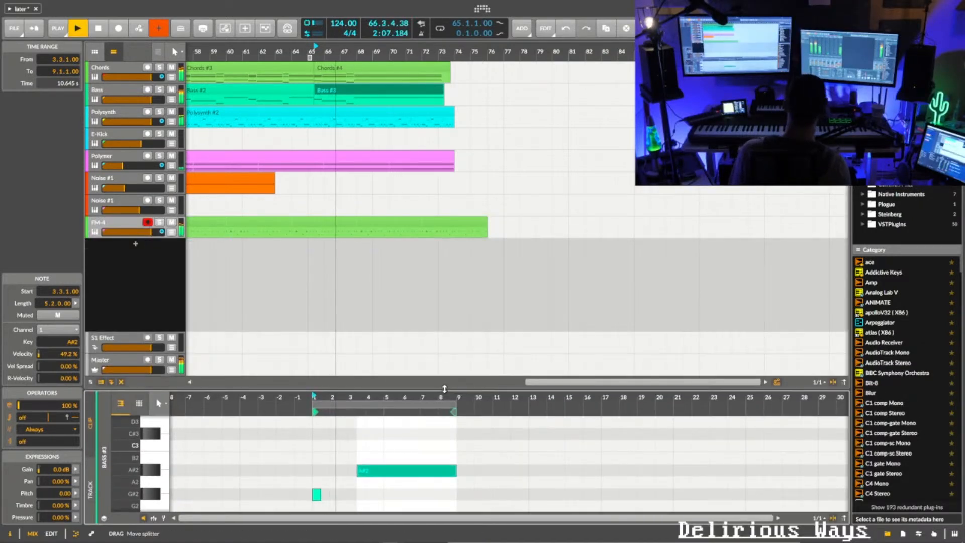
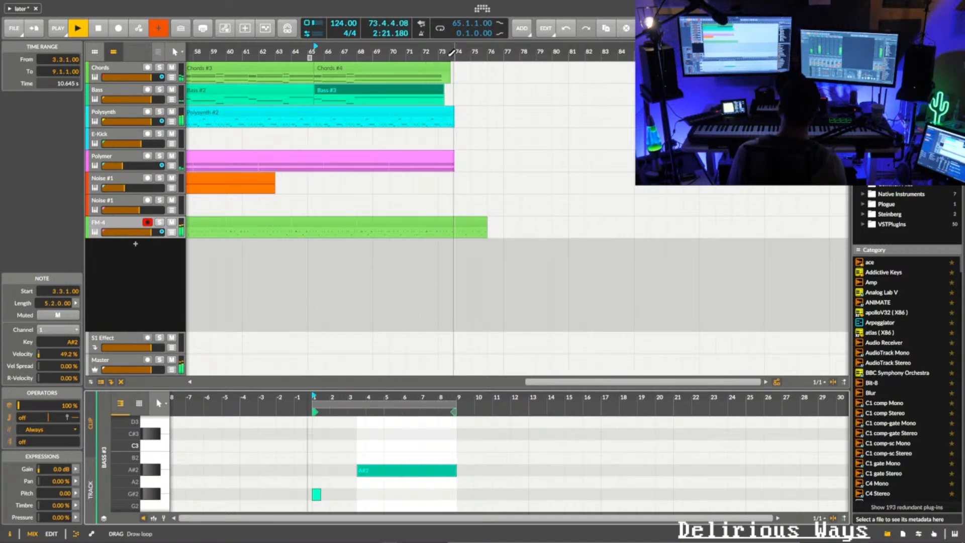
- Save the project and play the whole arrangement from bar 1
left_click_drag(450, 50, 523, 19)
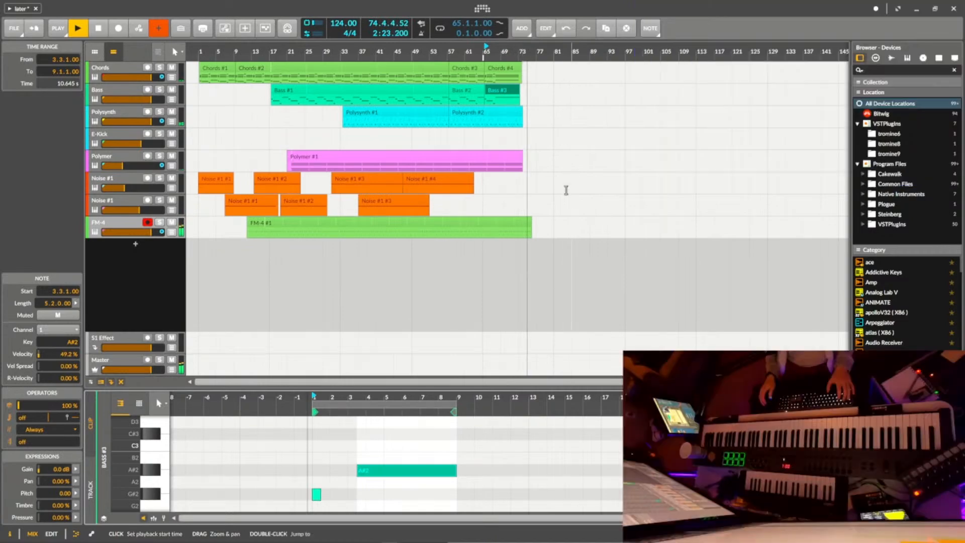
left_click(204, 51)
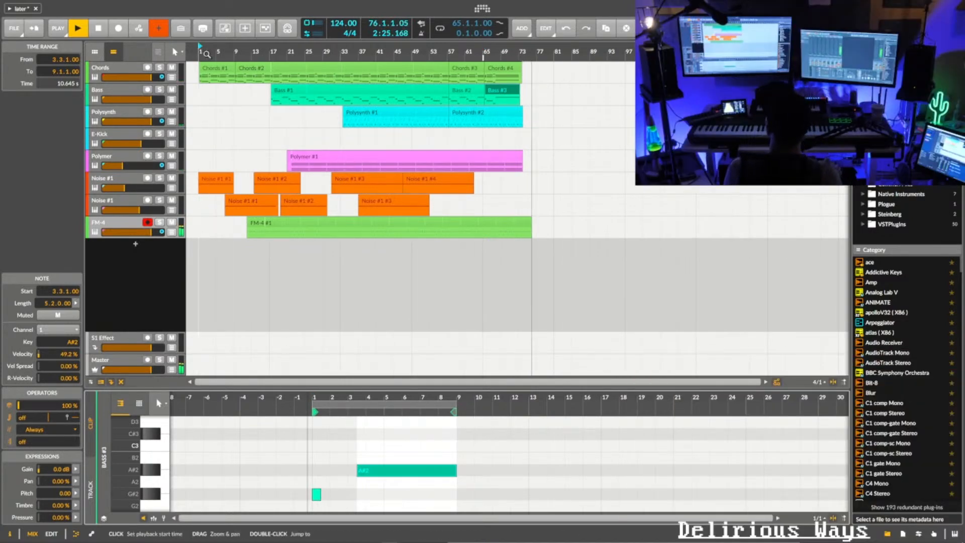
left_click(26, 76)
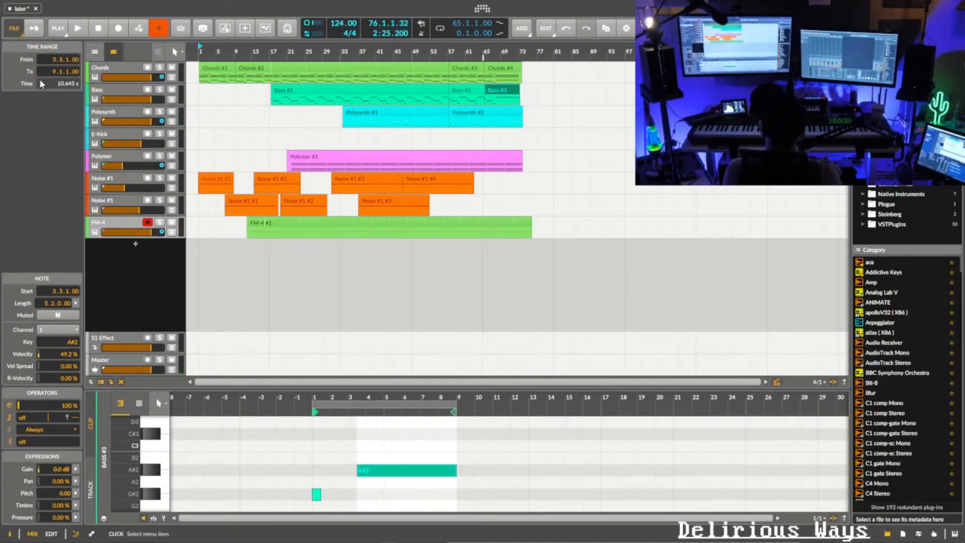
key("space")
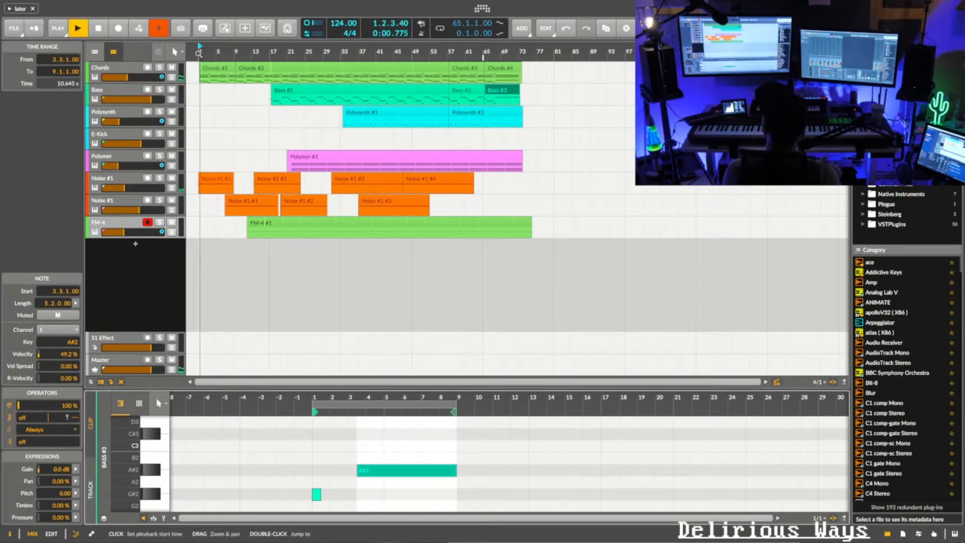
mouse_move(199, 53)
left_mouse_down()
mouse_move(200, 71)
mouse_move(200, 53)
left_mouse_up()
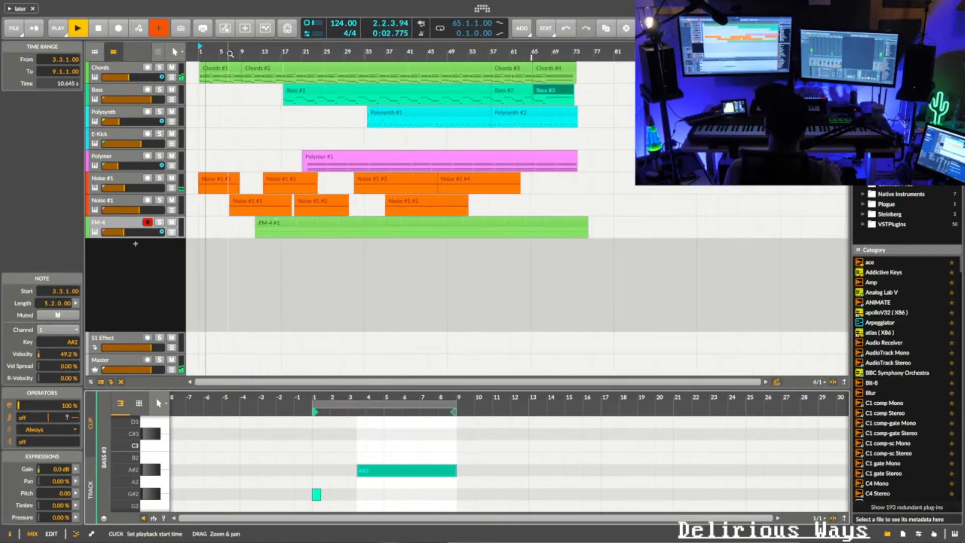
- Check the upper Noise #1 track's Poly Grid device and show the track's Poly Grid Sweep automation in the arranger
left_click(121, 179)
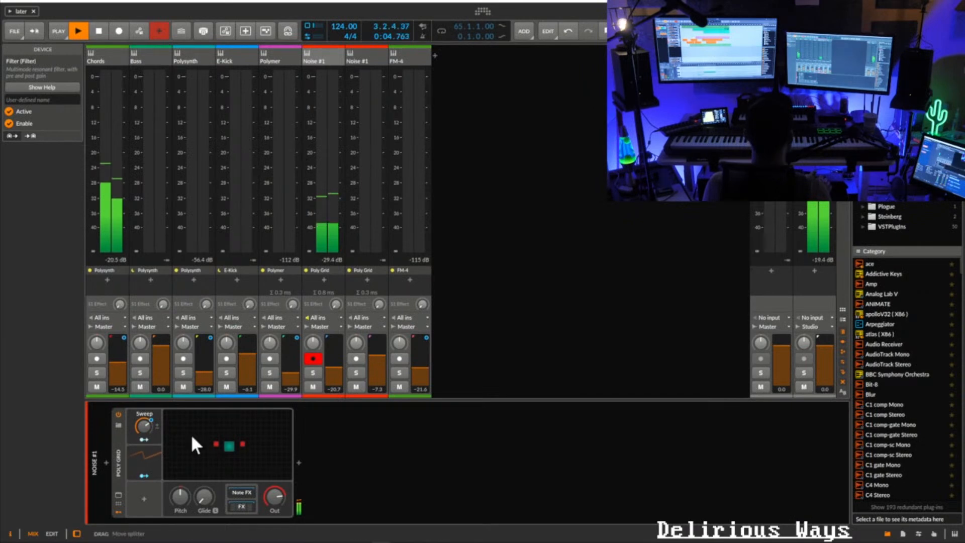
left_click(151, 455)
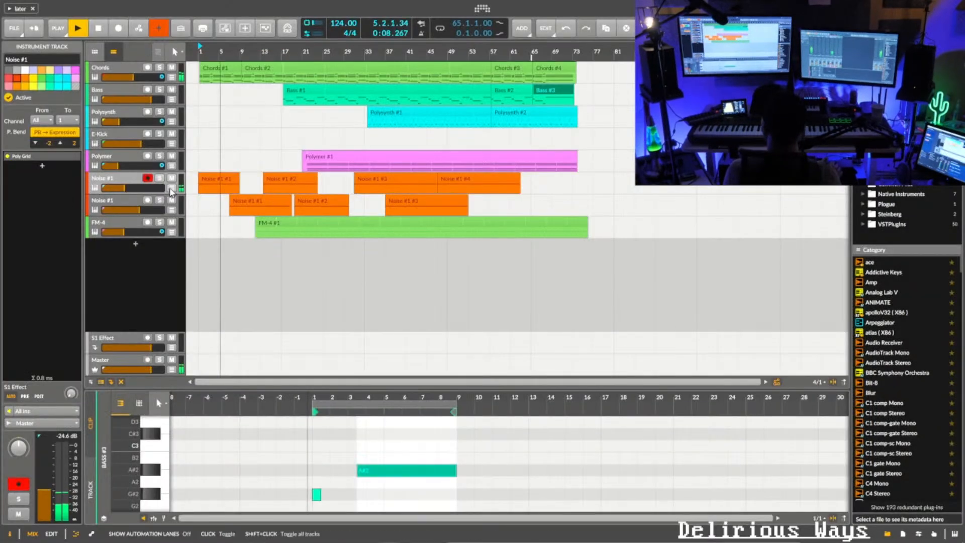
left_click(171, 189)
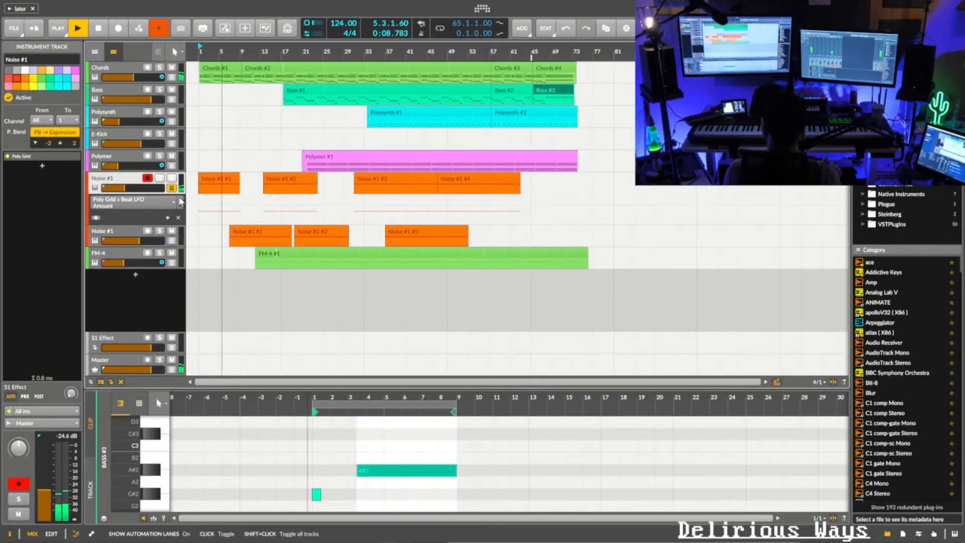
left_click(166, 204)
left_click(108, 217)
- Make the Sweep automation start at 0% at 1.1.1, clearing the higher point there, and replay the intro
left_click_drag(198, 198, 198, 222)
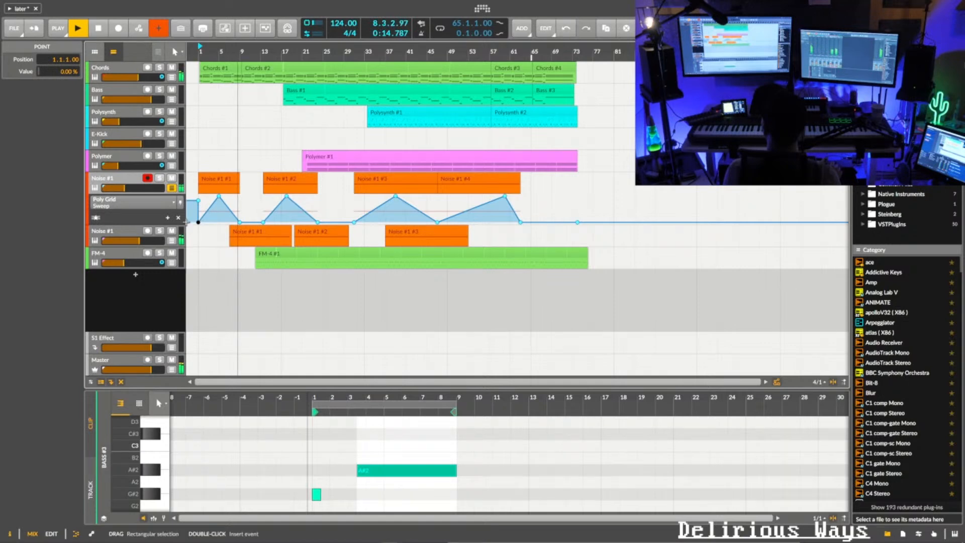
left_click(196, 195)
key("space")
key("space")
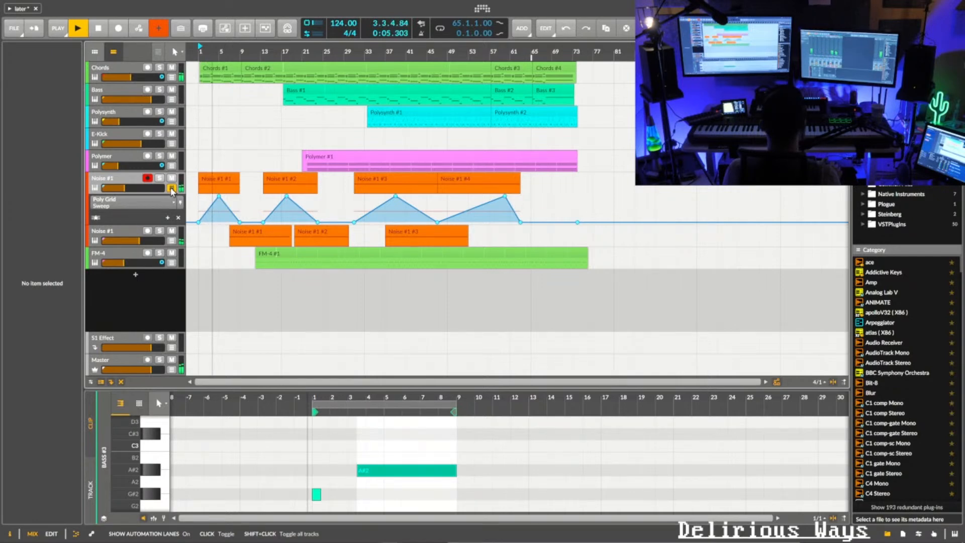
mouse_move(219, 197)
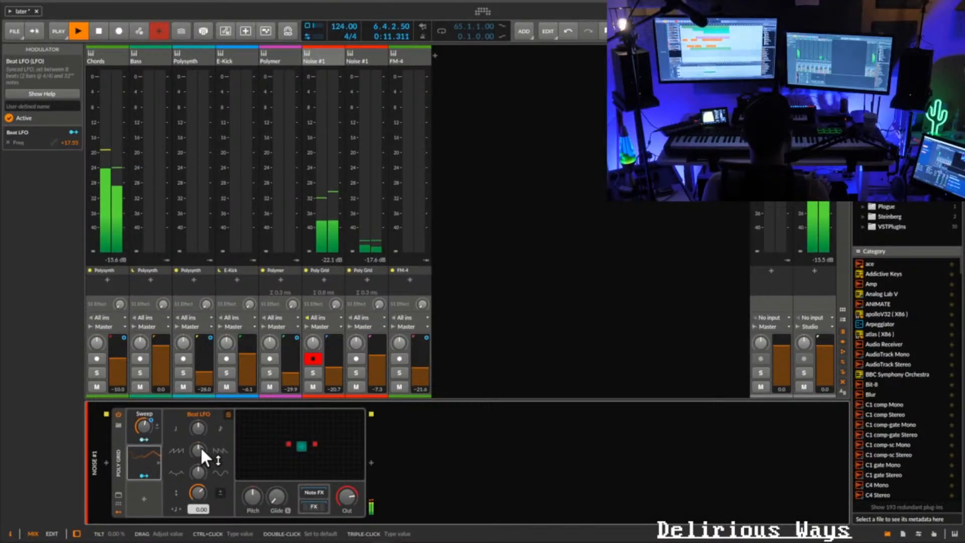
- Try Beat LFO rates of 1.02, -0.84 and 3.00 on the Noise #1 Poly Grid while replaying from the start
key("space")
key("space")
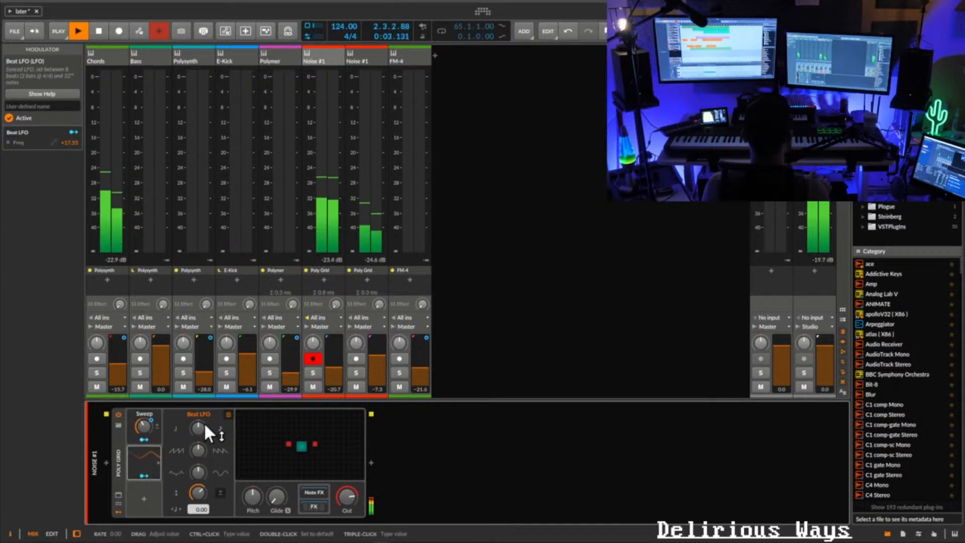
left_click_drag(200, 427, 200, 409)
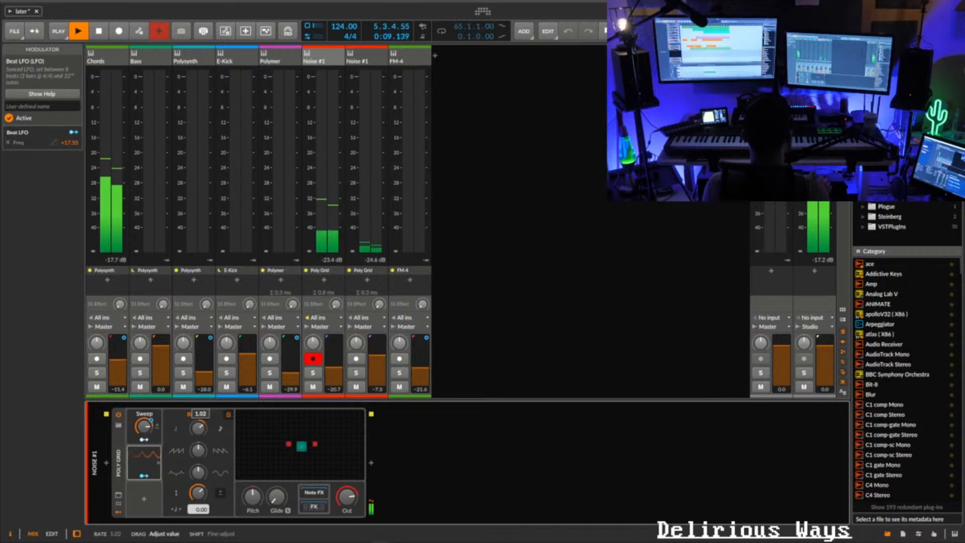
left_click_drag(199, 427, 199, 435)
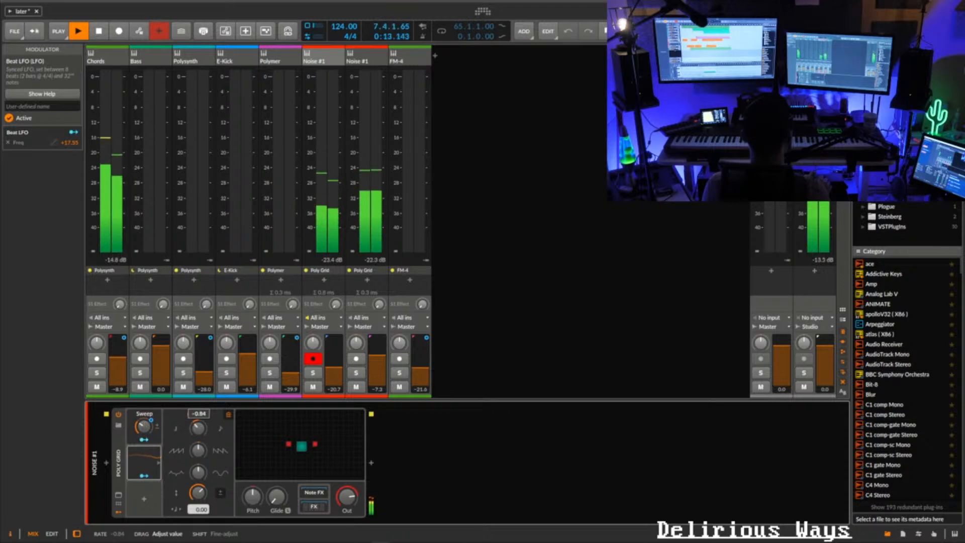
key("space")
key("space")
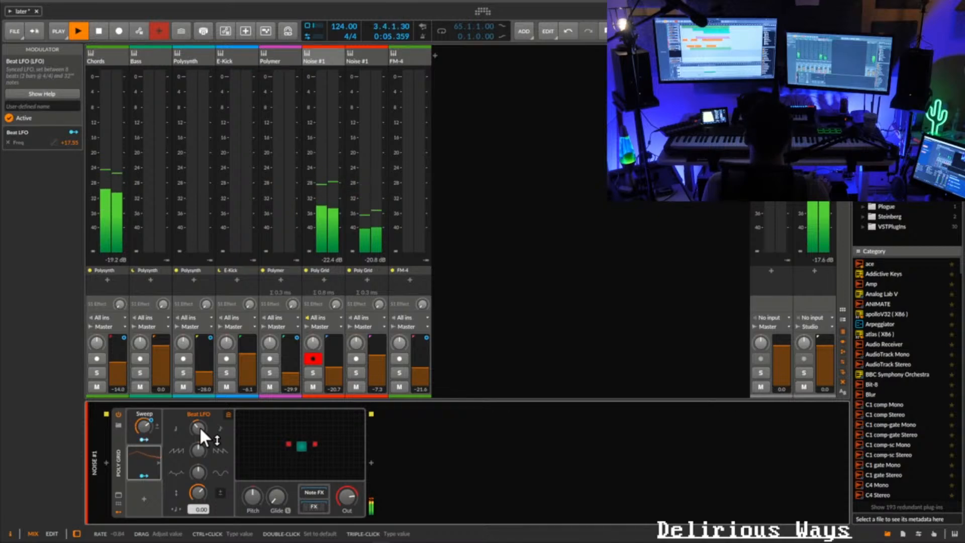
left_click_drag(200, 426, 200, 403)
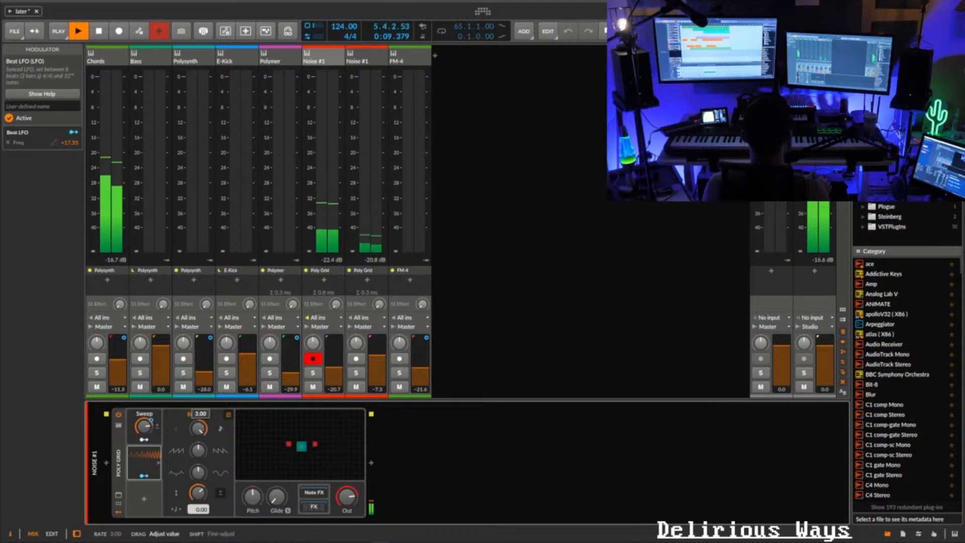
key("space")
key("space")
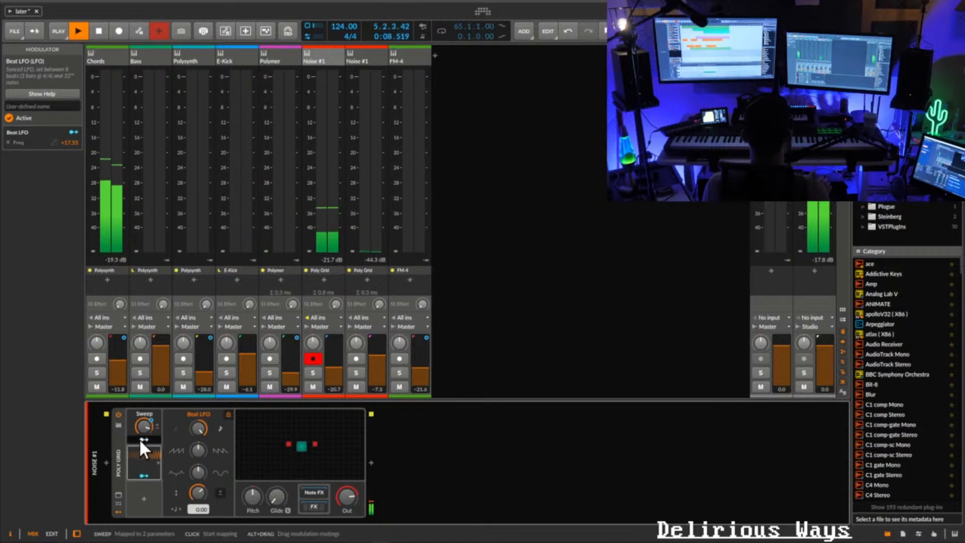
- Replace the Poly Grid's Beat LFO modulator with a standard LFO
left_click(144, 456)
left_click(144, 456)
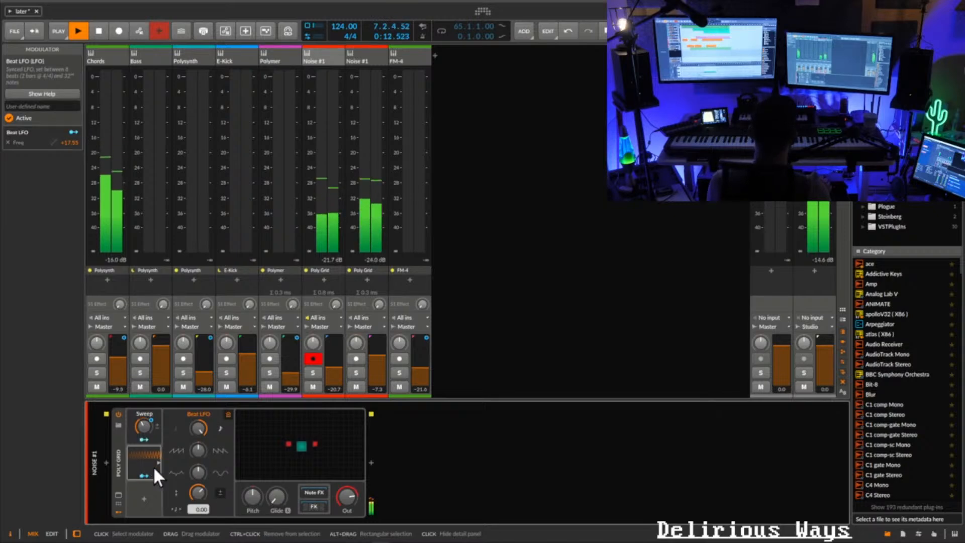
key("Delete")
left_click(240, 505)
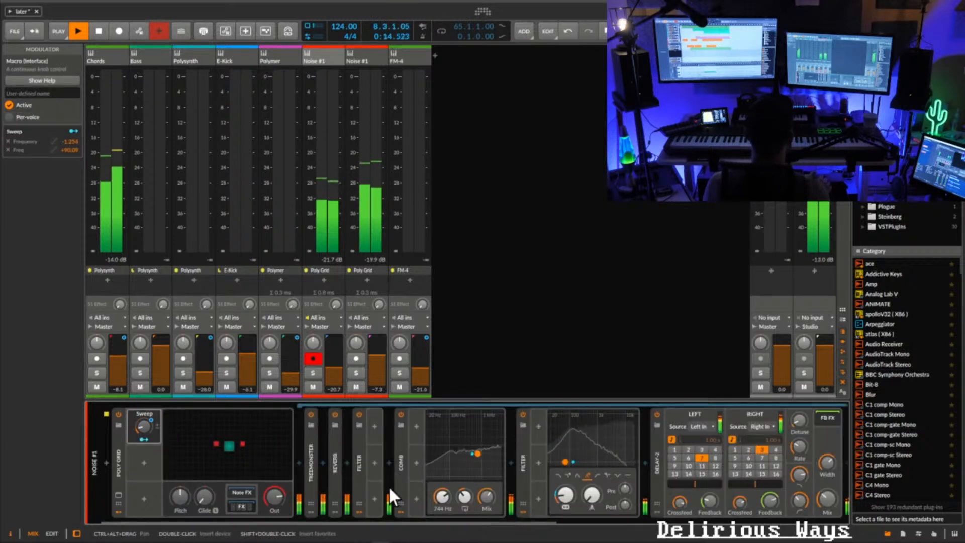
left_click(145, 462)
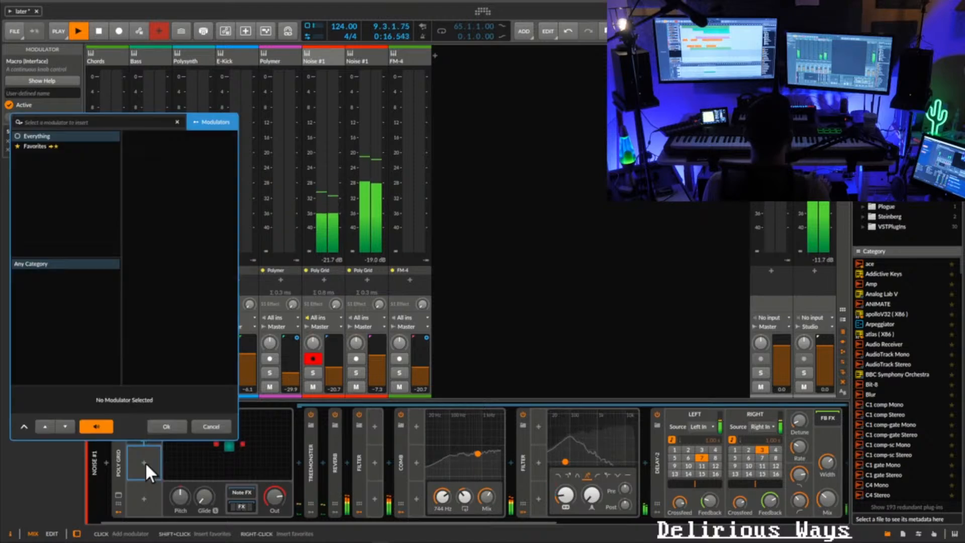
type("lfo")
left_click(146, 134)
double_click(145, 134)
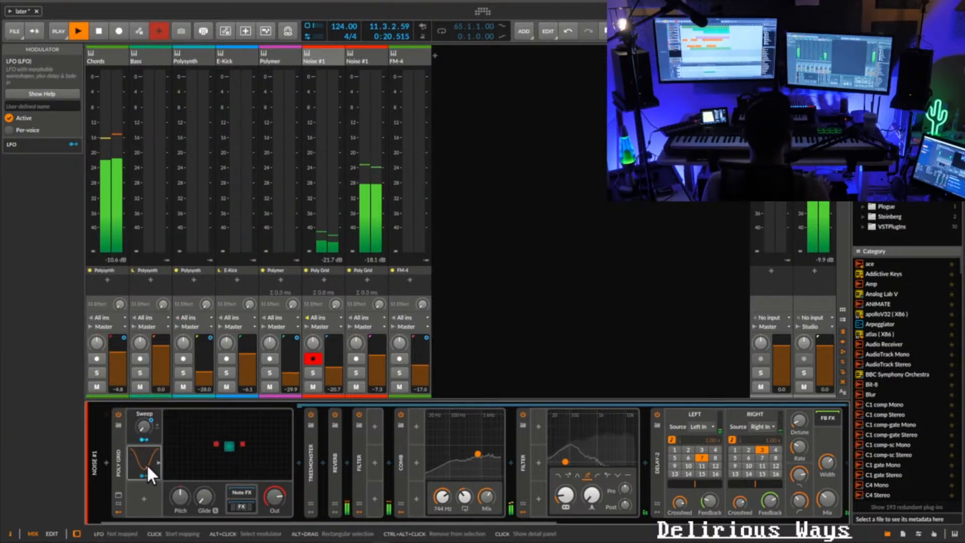
- Map the new LFO to the frequency of the Filter after the Comb, with an amount of +3.51
left_click_drag(199, 431, 200, 436)
double_click(198, 430)
left_click(145, 475)
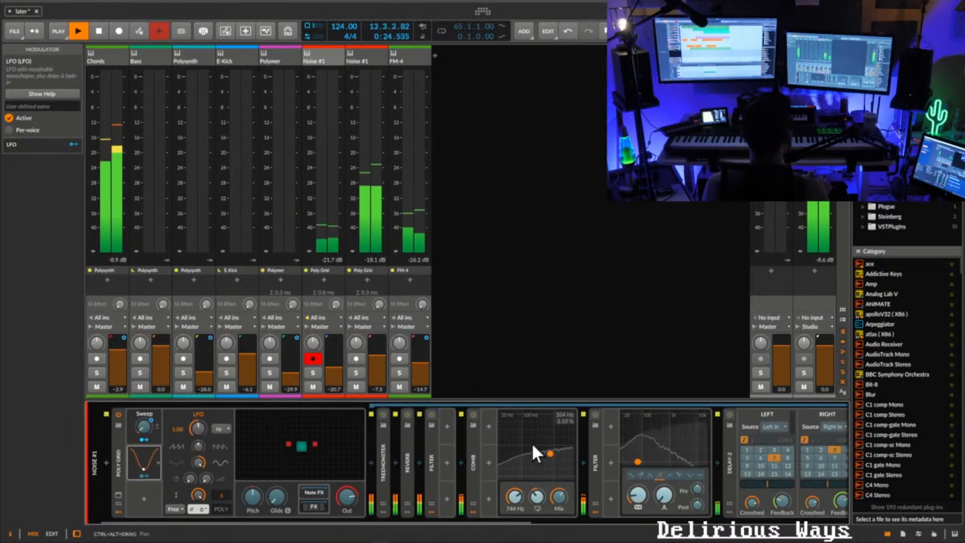
left_click_drag(515, 497, 514, 480)
mouse_move(637, 486)
left_mouse_down()
mouse_move(638, 453)
mouse_move(636, 490)
left_mouse_up()
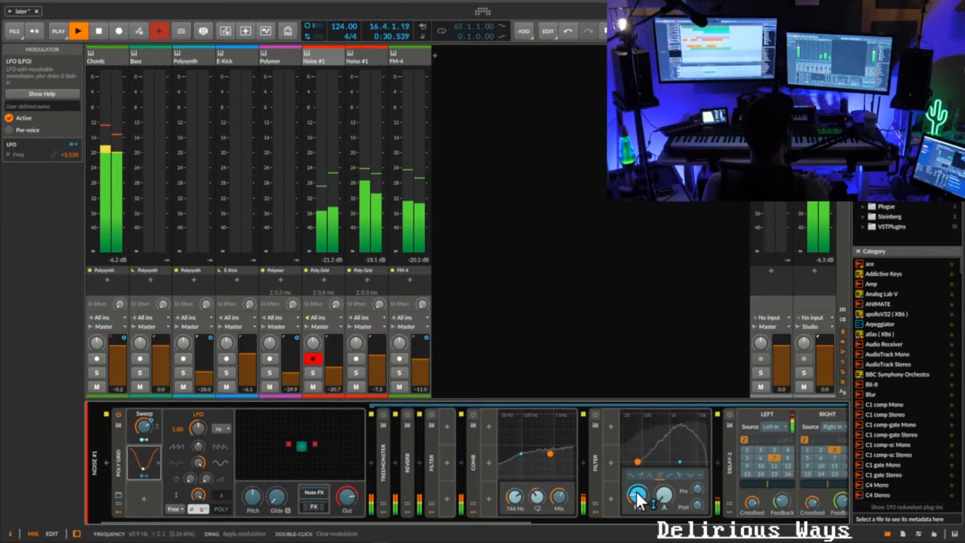
- Try faster LFO rates up to 50 Hz and reset the rate to 1.00 Hz
left_click_drag(199, 427, 198, 392)
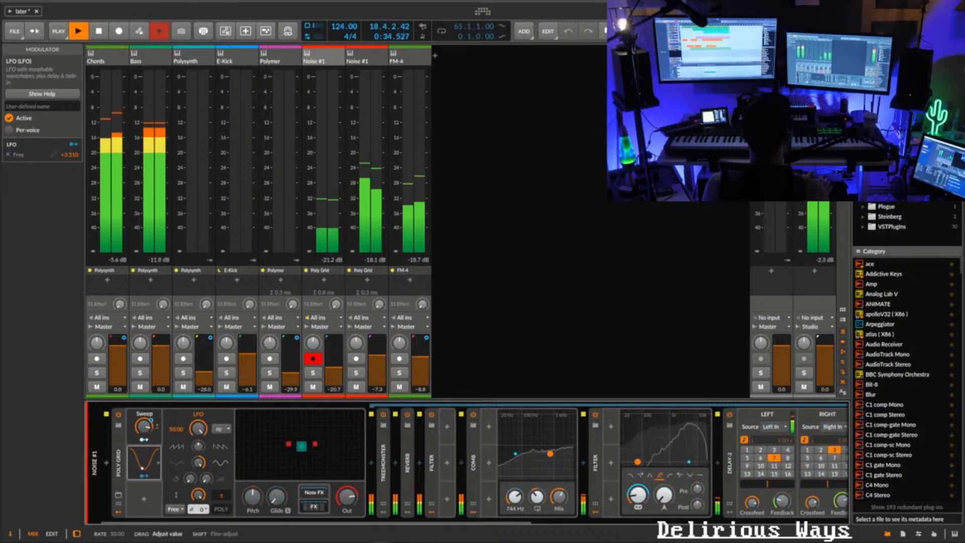
left_click_drag(198, 392, 198, 403)
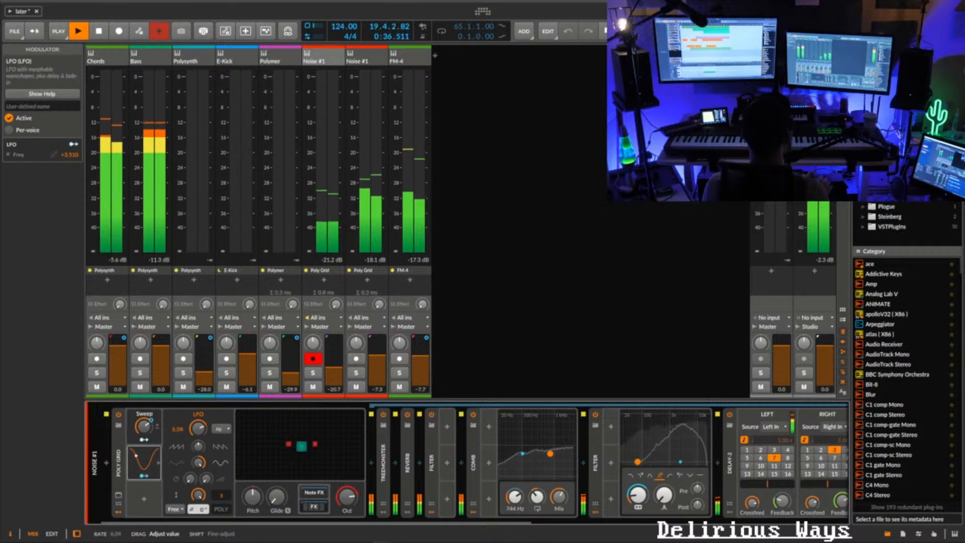
left_click_drag(198, 443, 198, 445)
double_click(201, 432)
- Map the Sweep macro to the LFO's rate with an amount of about +1.36 and restart playback
key("space")
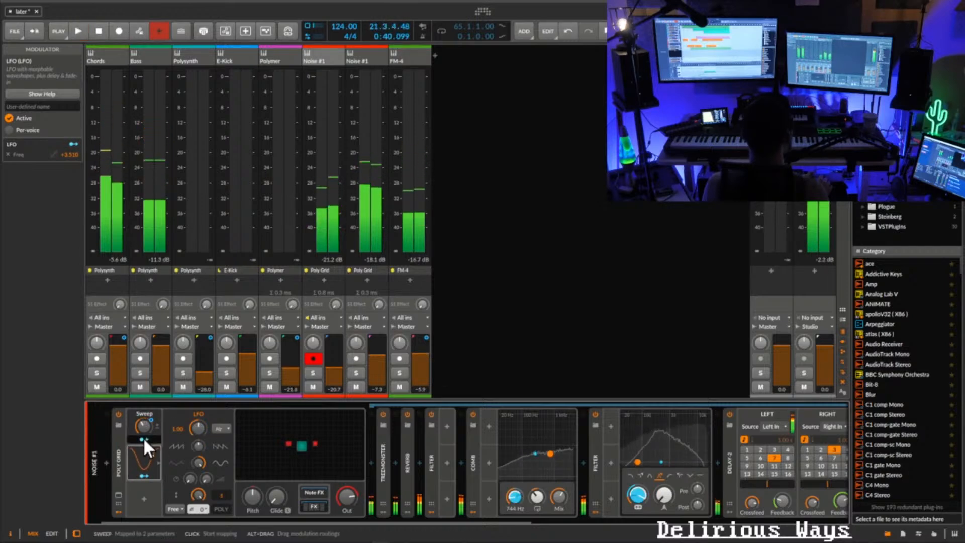
left_click(143, 436)
left_click_drag(192, 429, 192, 419)
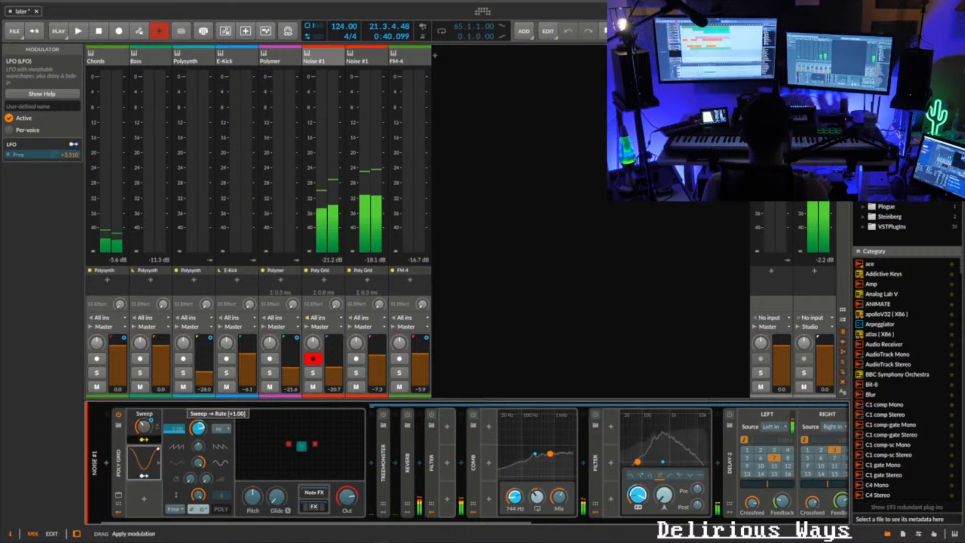
key("space")
left_click(141, 436)
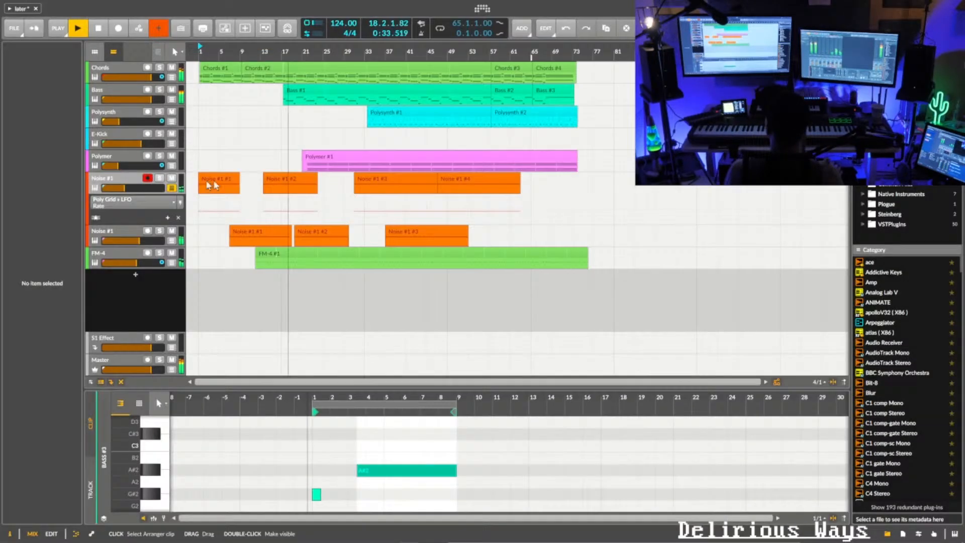
- Hide the upper Noise #1 track's automation lane, disarm the track and open its Poly Grid patch for editing
left_click(172, 190)
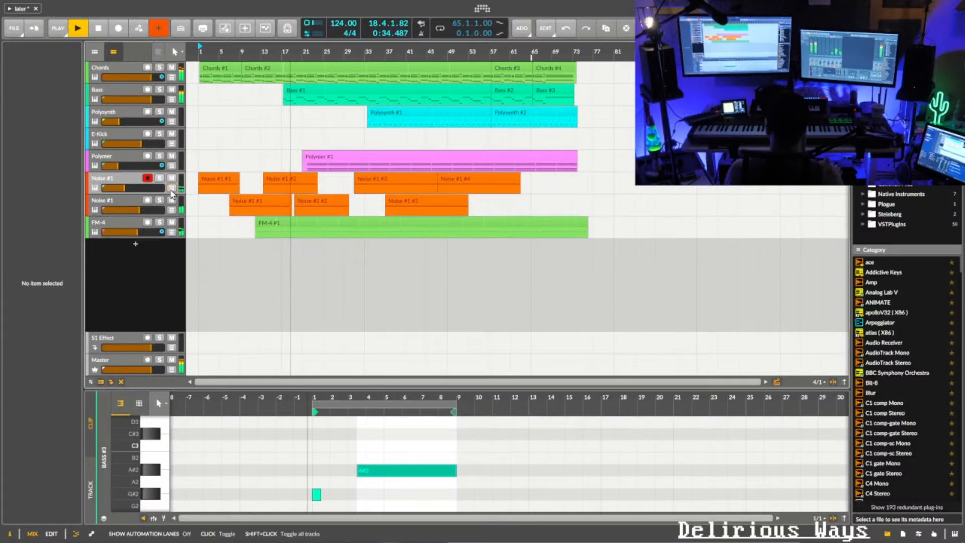
left_click(144, 187)
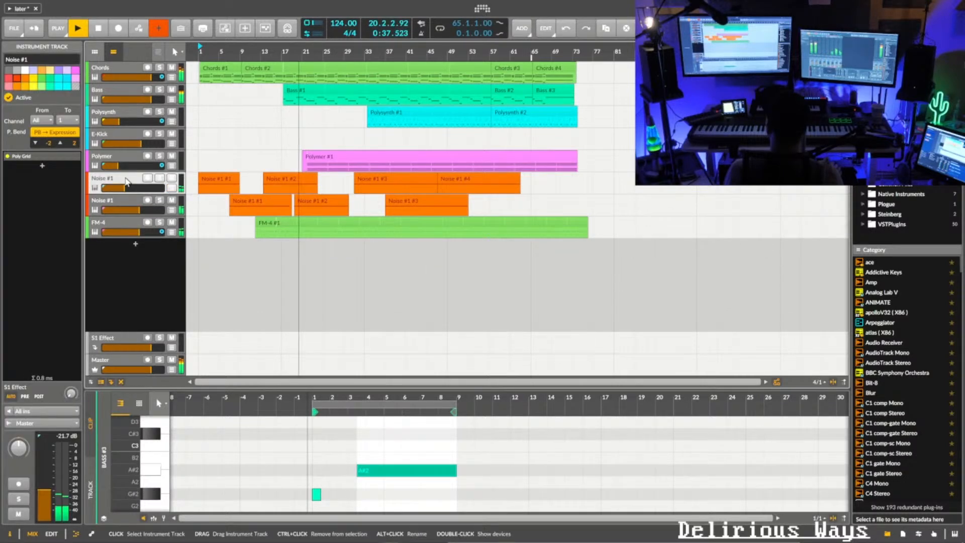
key("alt+2")
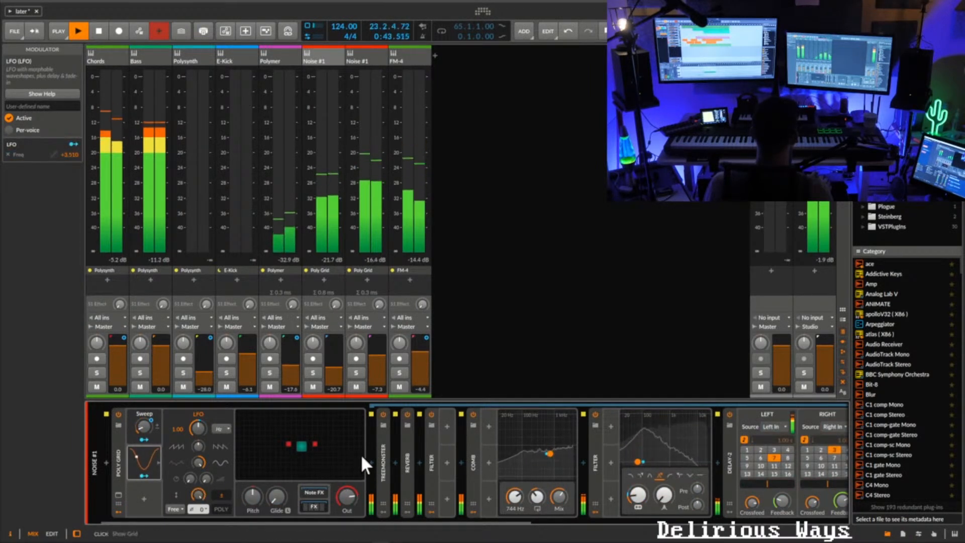
left_click(330, 458)
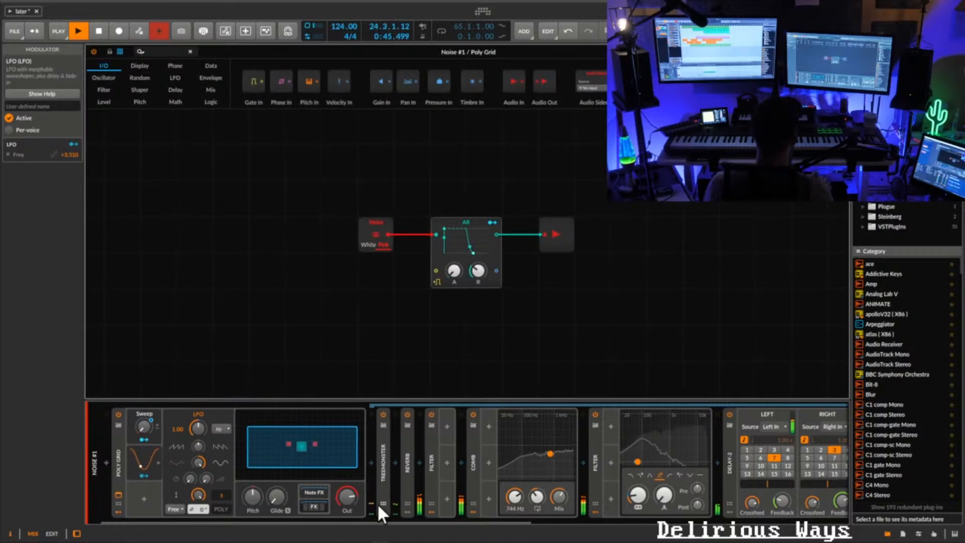
- Collapse the Poly Grid's FX chain and insert a Tool device after the Poly Grid on Noise #1
left_click_drag(377, 522, 401, 510)
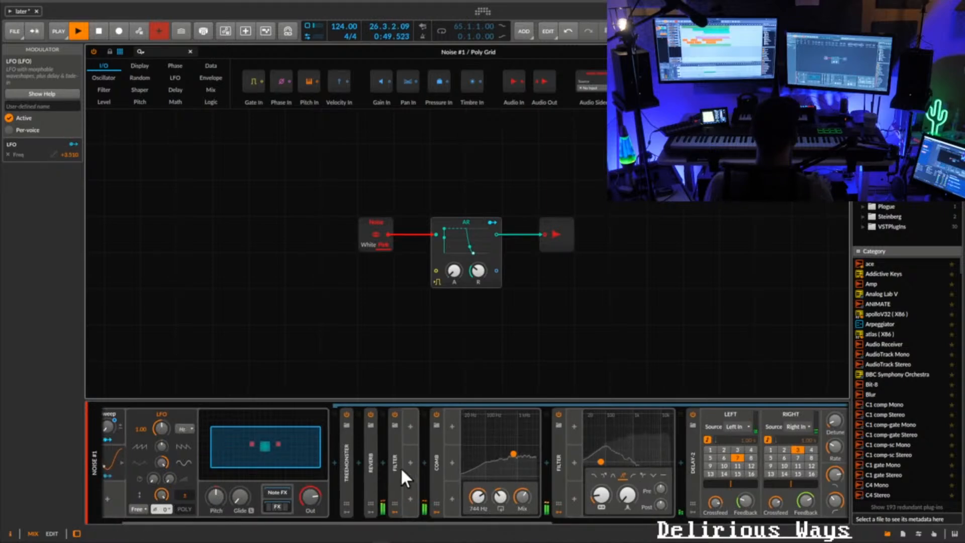
left_click(282, 505)
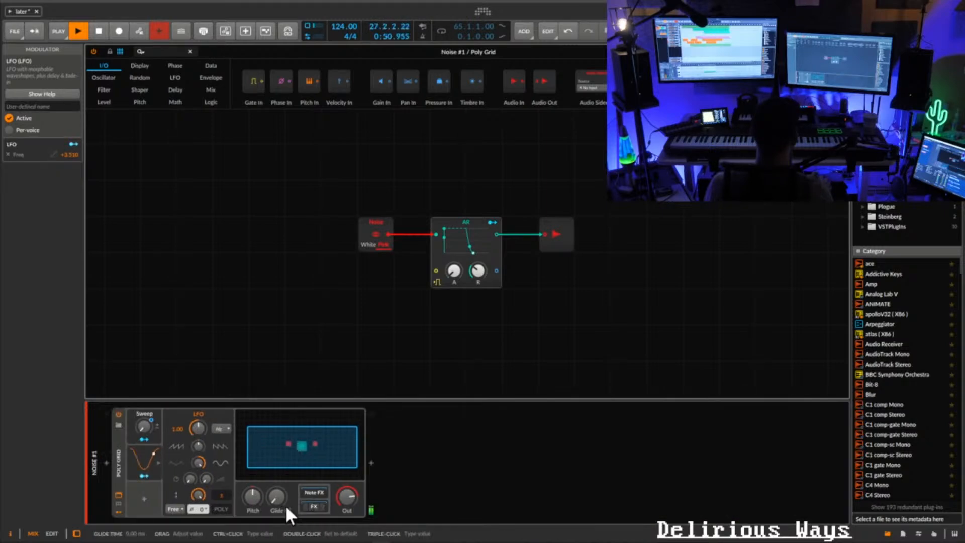
left_click(373, 463)
type("tool")
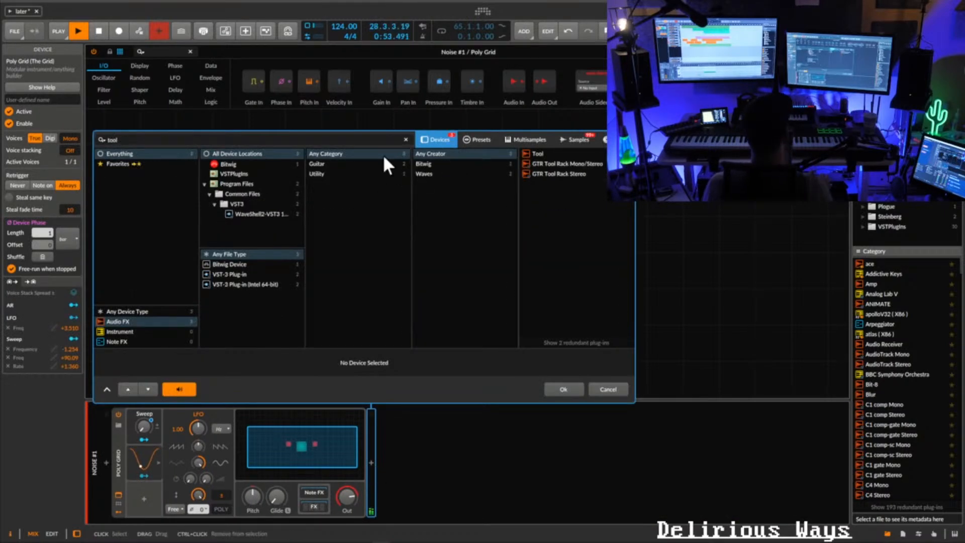
double_click(537, 153)
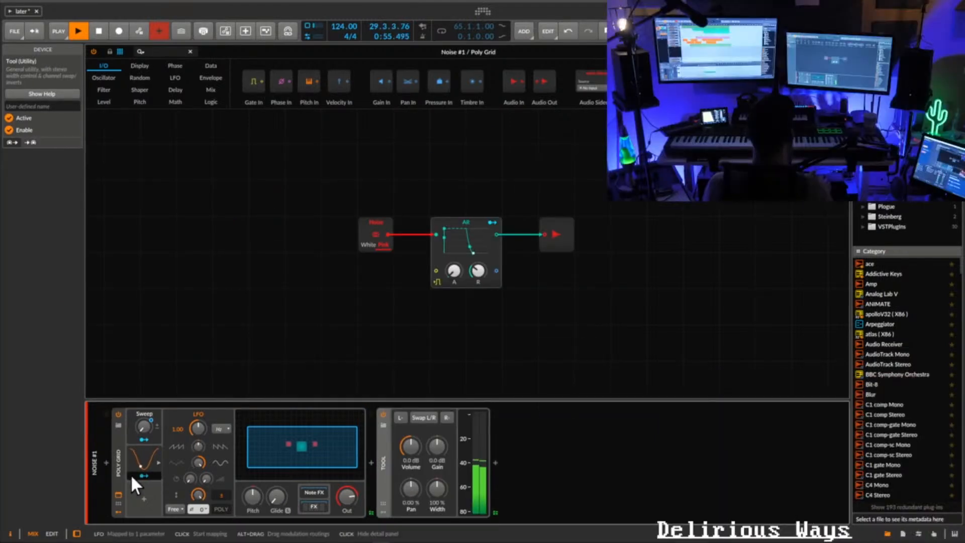
- Reset the Tool's pan to 0.00 % and move the Tool to the end of the Poly Grid's FX chain
mouse_move(412, 490)
left_mouse_down()
mouse_move(412, 473)
mouse_move(411, 490)
left_mouse_up()
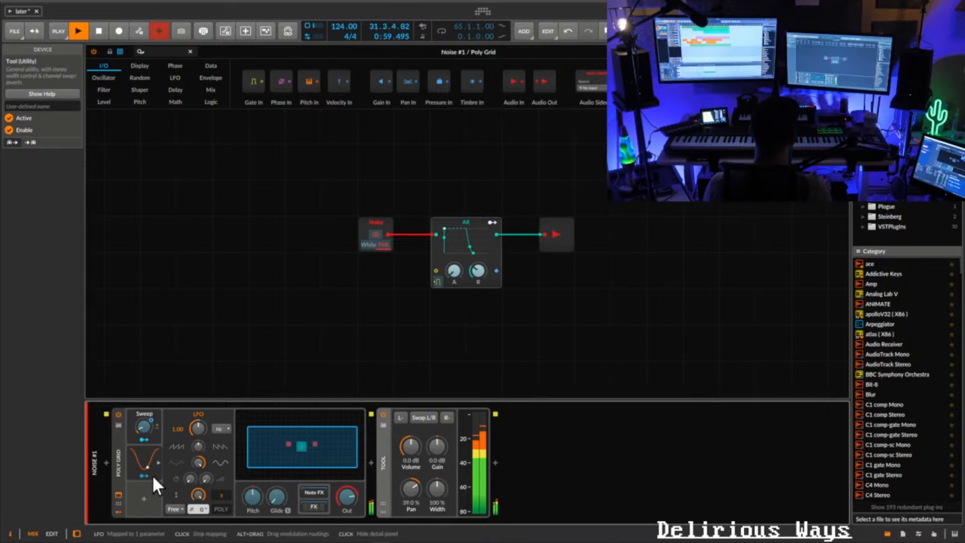
double_click(411, 487)
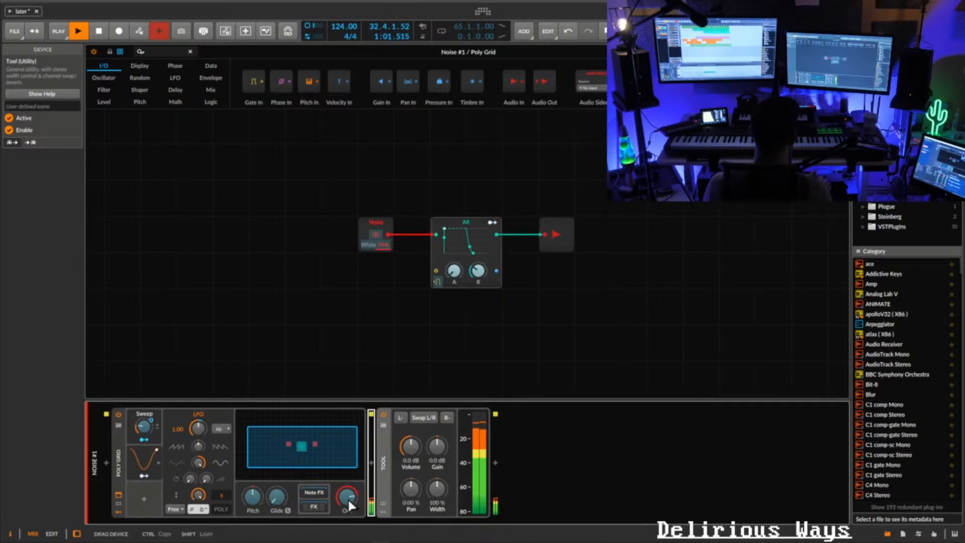
left_click(314, 507)
left_click_drag(338, 523, 903, 503)
- Map the LFO to the Tool's pan at the end of the FX chain and save the project
mouse_move(734, 487)
left_mouse_down()
mouse_move(733, 478)
mouse_move(735, 487)
left_mouse_up()
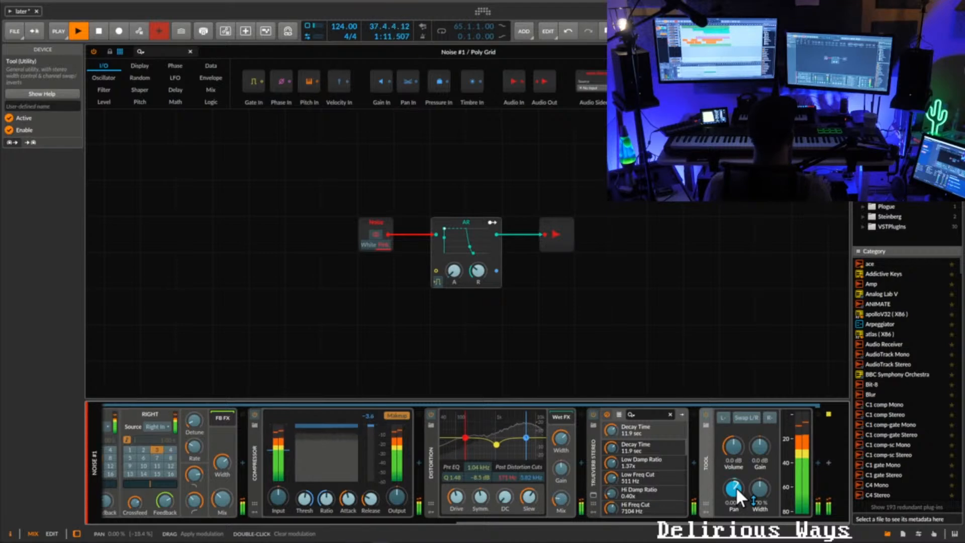
left_click_drag(735, 486, 735, 486)
left_click_drag(698, 523, 215, 525)
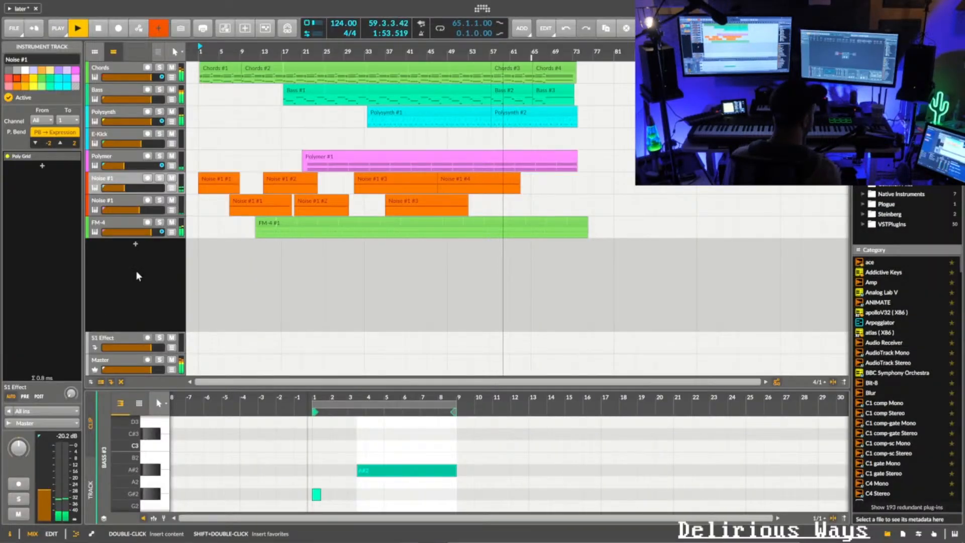
left_click(14, 28)
left_click(27, 75)
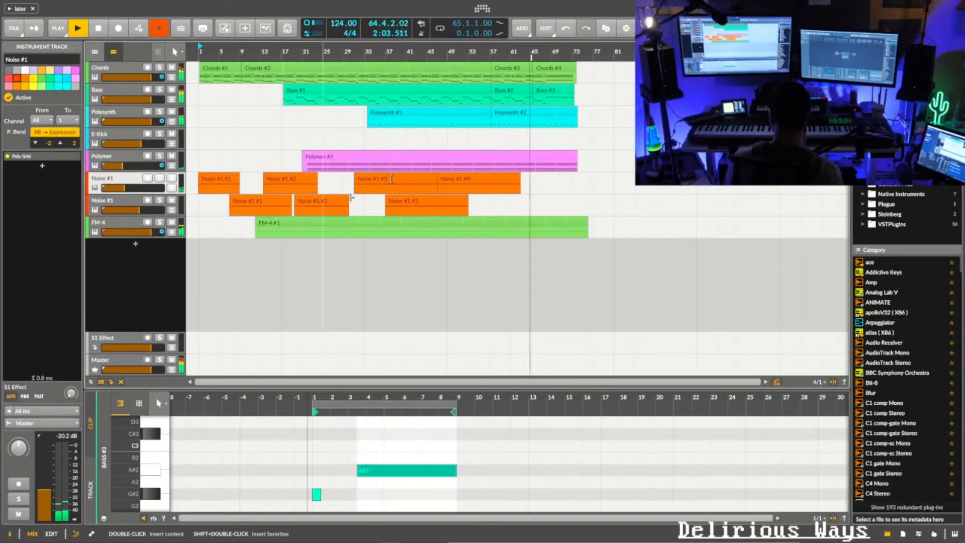
- Set the play position to bar 49 and open LFO 2 of the Polysynth on the Chords track
left_click_drag(551, 53, 493, 98)
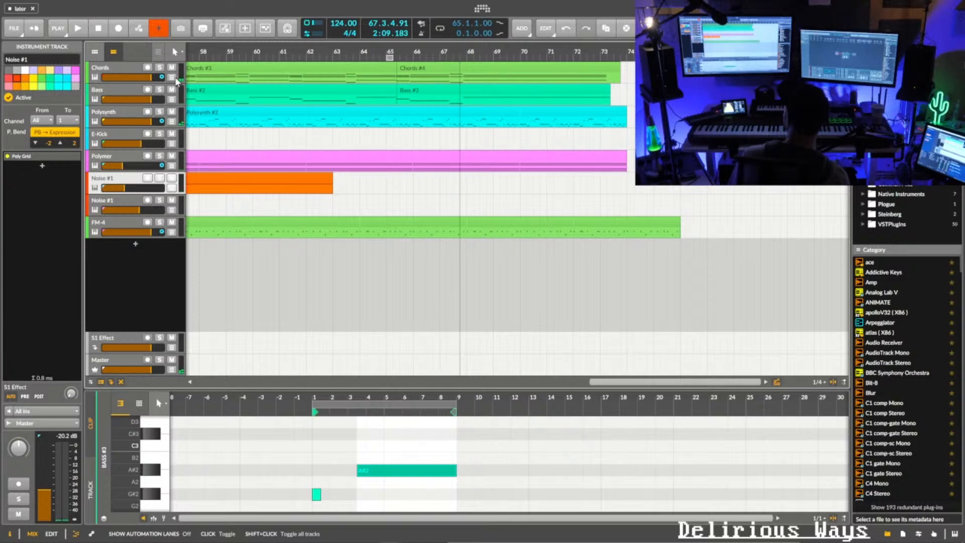
left_click(113, 74)
left_click_drag(357, 49, 481, 51)
left_click(438, 52)
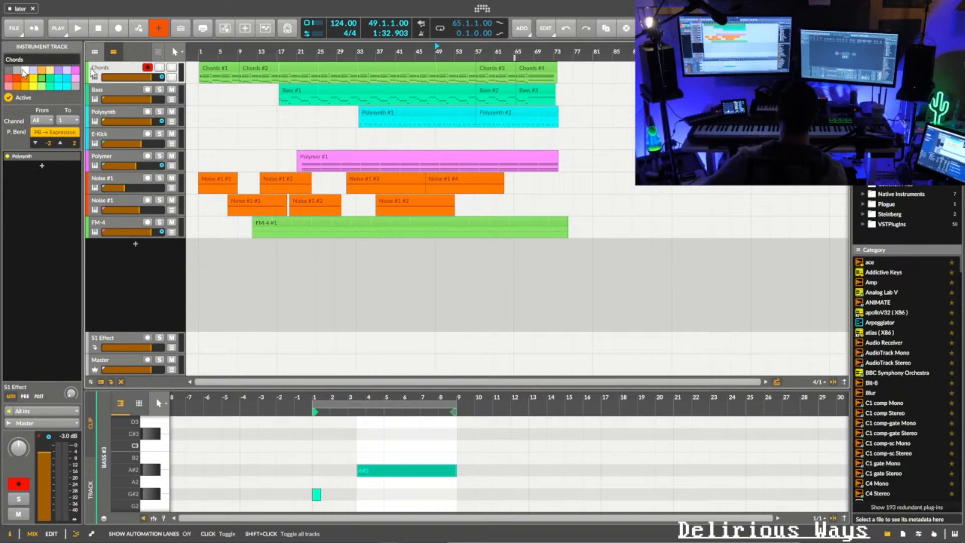
left_click(172, 77)
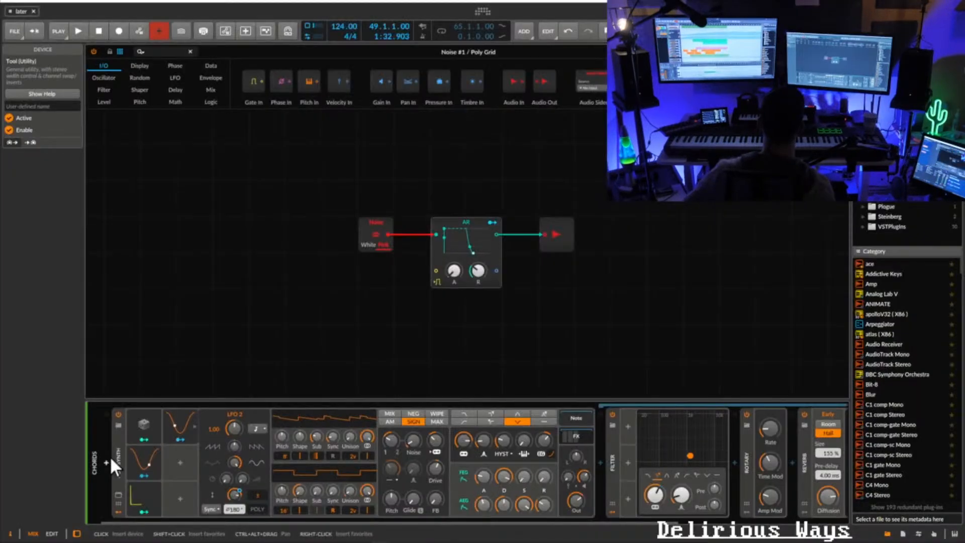
left_click(122, 463)
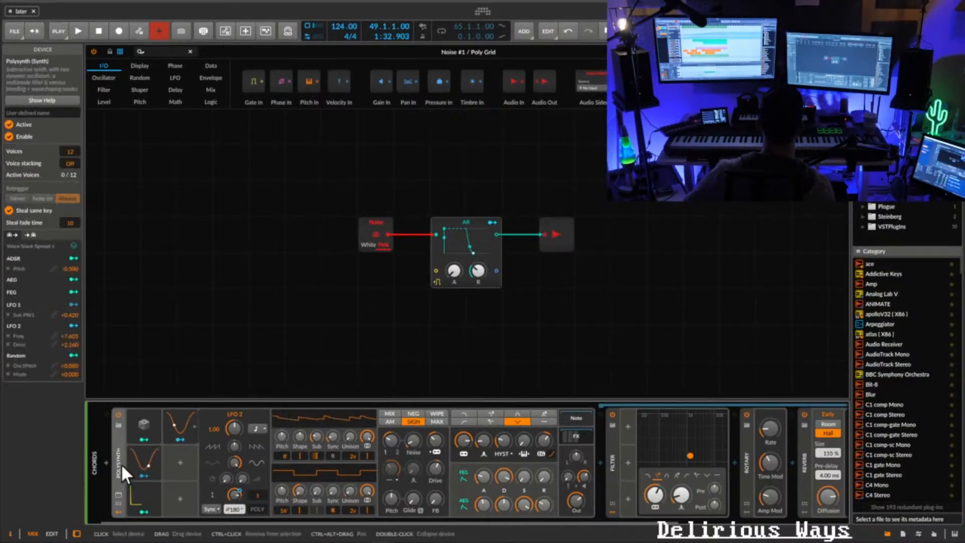
left_click(181, 421)
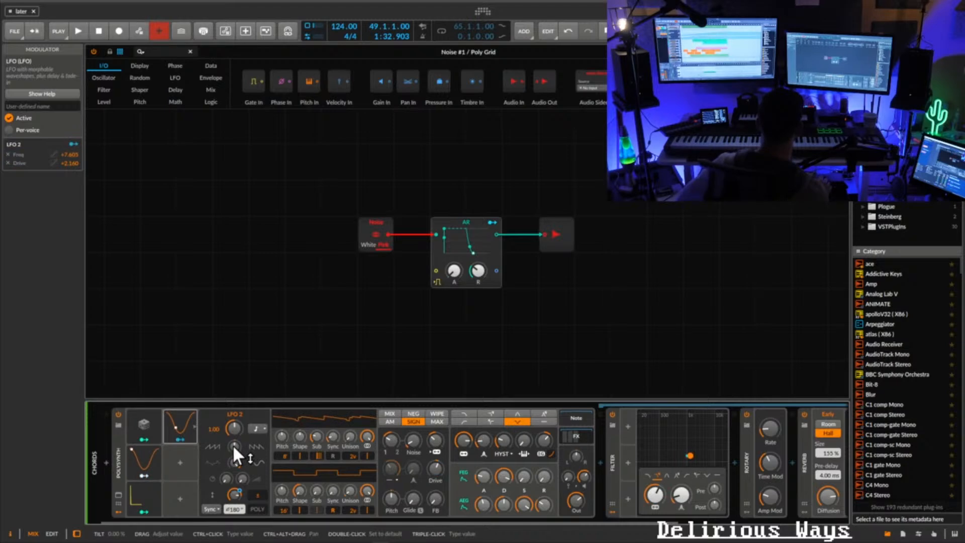
- Try LFO 2's tilt at 100 % and -100 %, audition it during playback and reset it to 0.00 %
left_click_drag(232, 444, 232, 397)
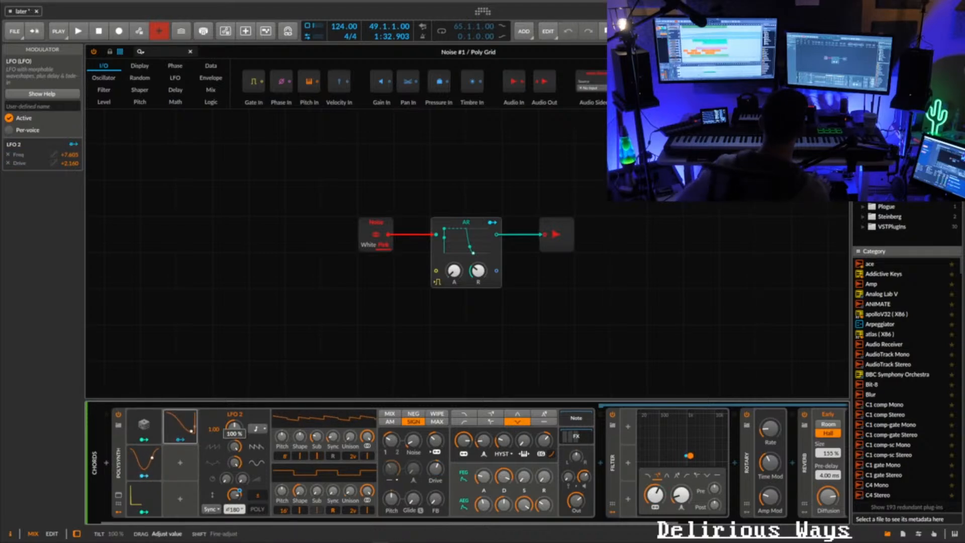
left_click_drag(234, 446, 234, 502)
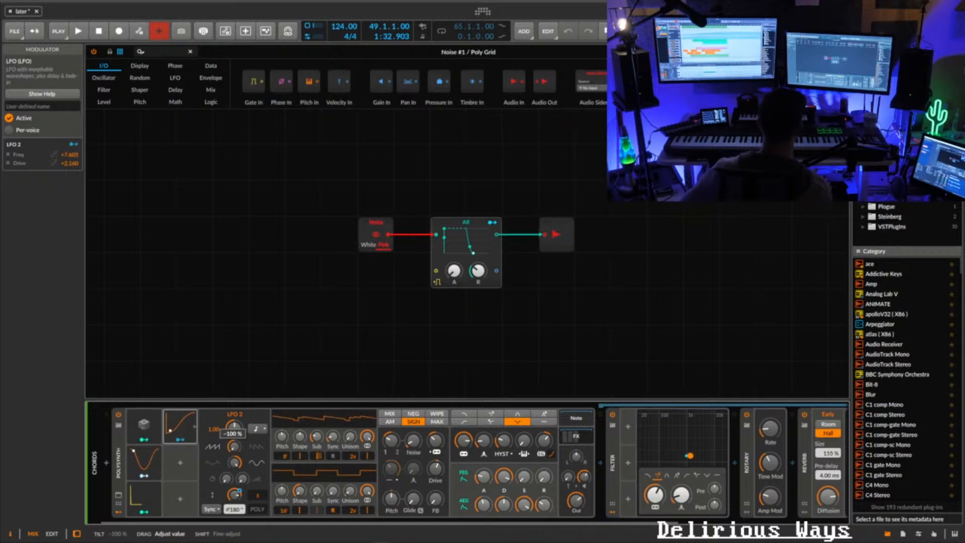
left_click_drag(234, 446, 234, 390)
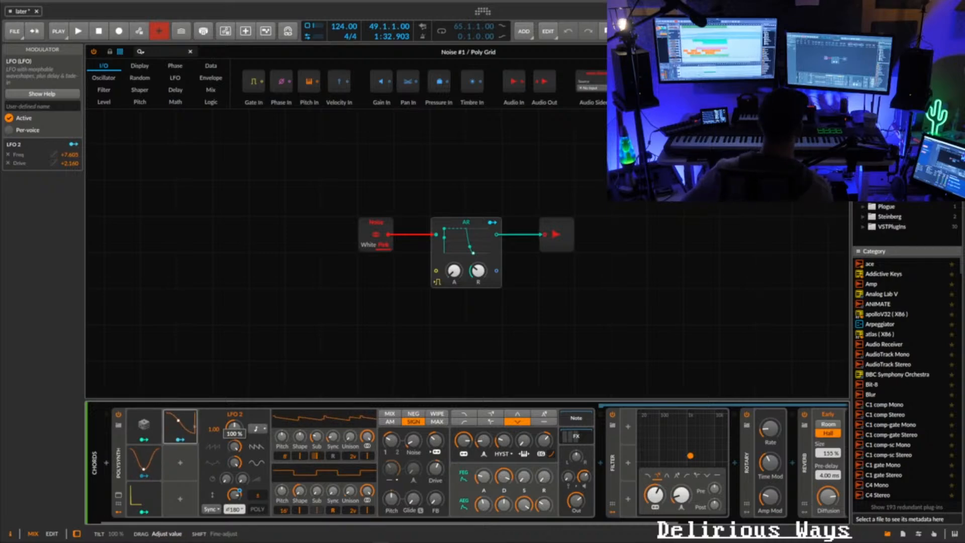
double_click(232, 444)
key("space")
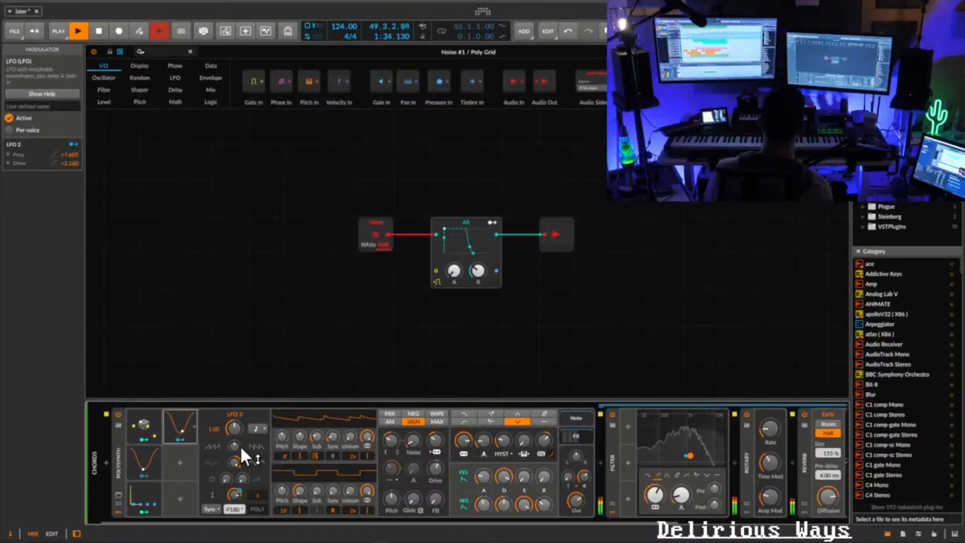
mouse_move(240, 446)
left_mouse_down()
mouse_move(240, 417)
mouse_move(237, 447)
left_mouse_up()
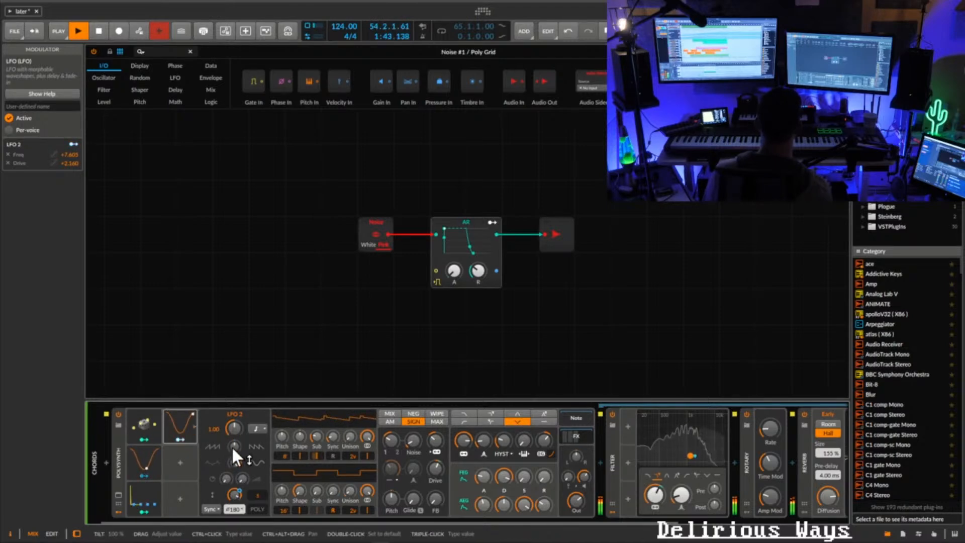
key("space")
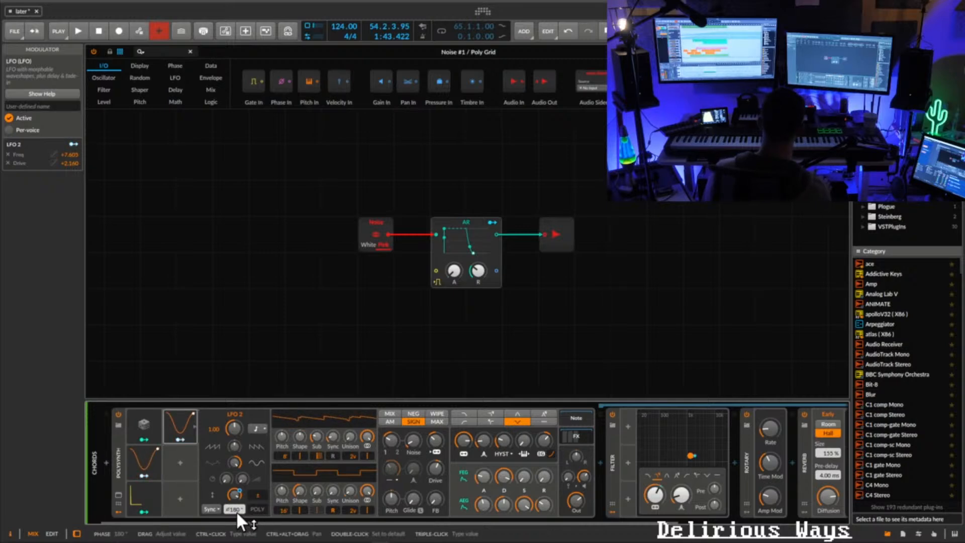
- Add a Macro modulator to the Chords track's Polysynth and name it Stabbiness
left_click(179, 460)
type("mac")
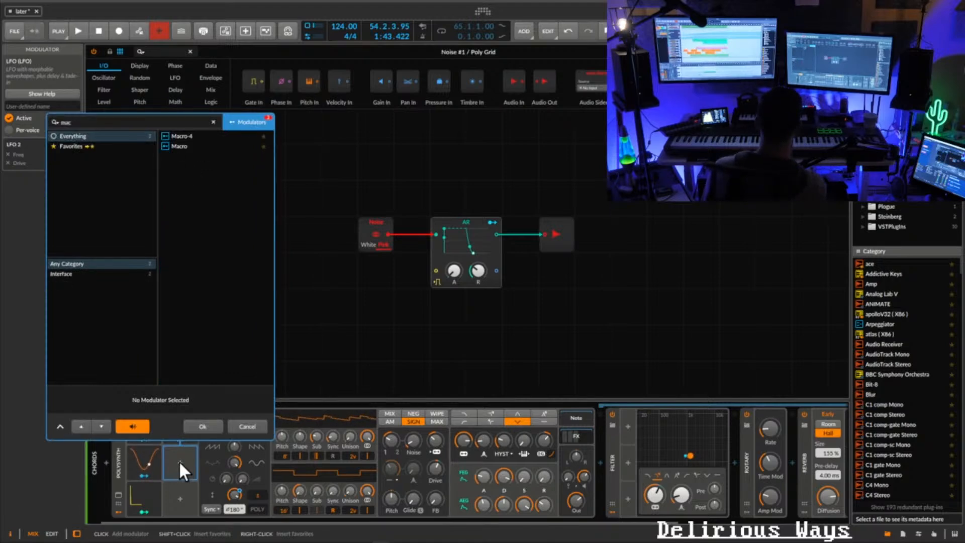
double_click(189, 145)
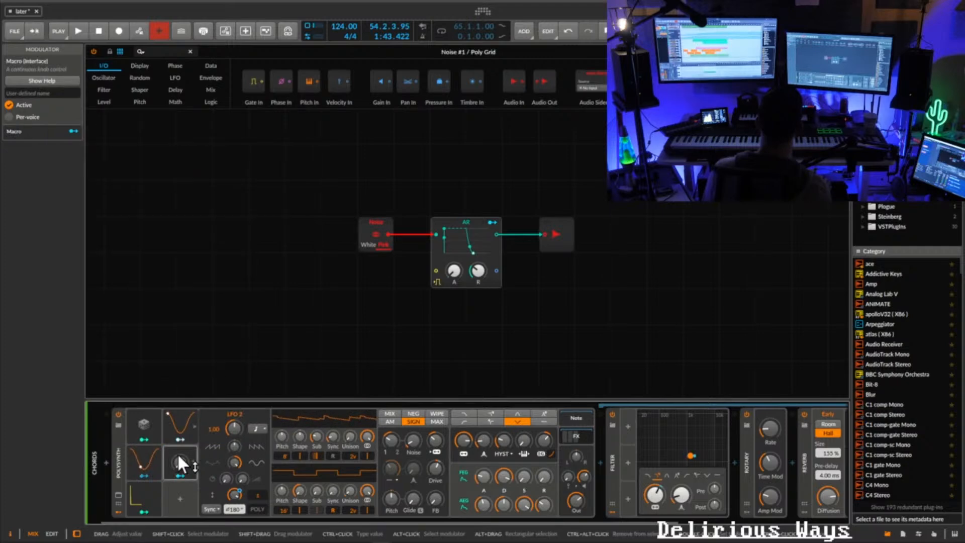
left_click(35, 93)
type("Stabbiness")
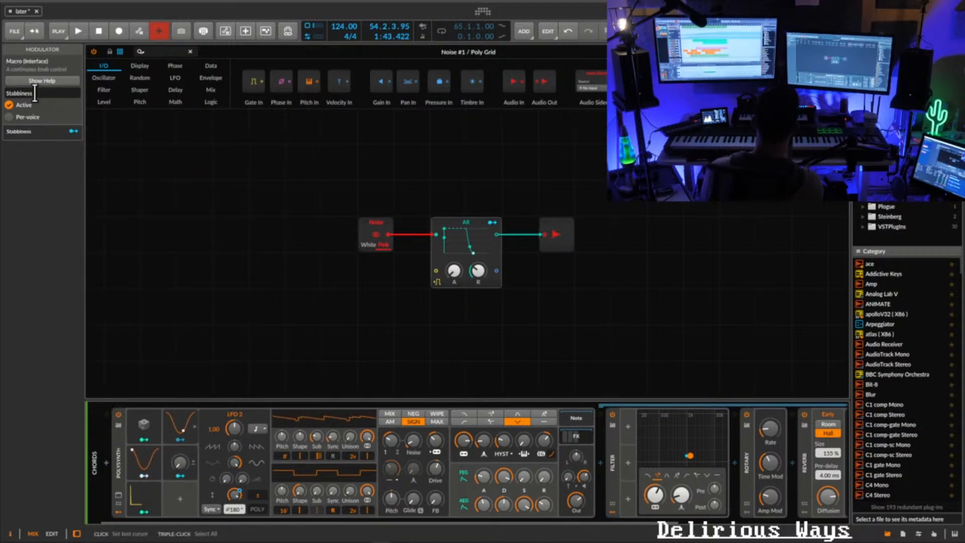
left_click(187, 508)
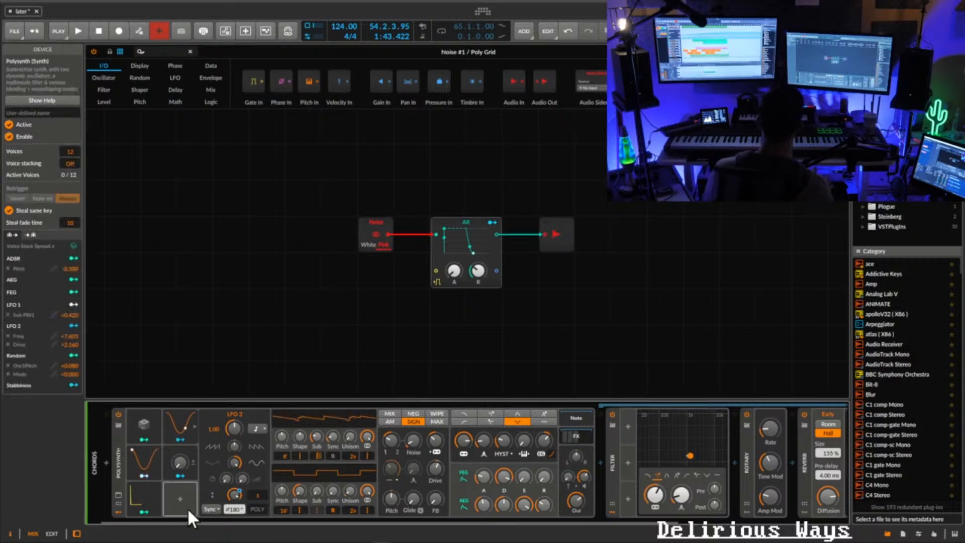
- Map the new macro to LFO 2's phase with an amount of -180.0 and to its tilt with +1.00
left_click(178, 474)
left_click_drag(235, 490, 235, 522)
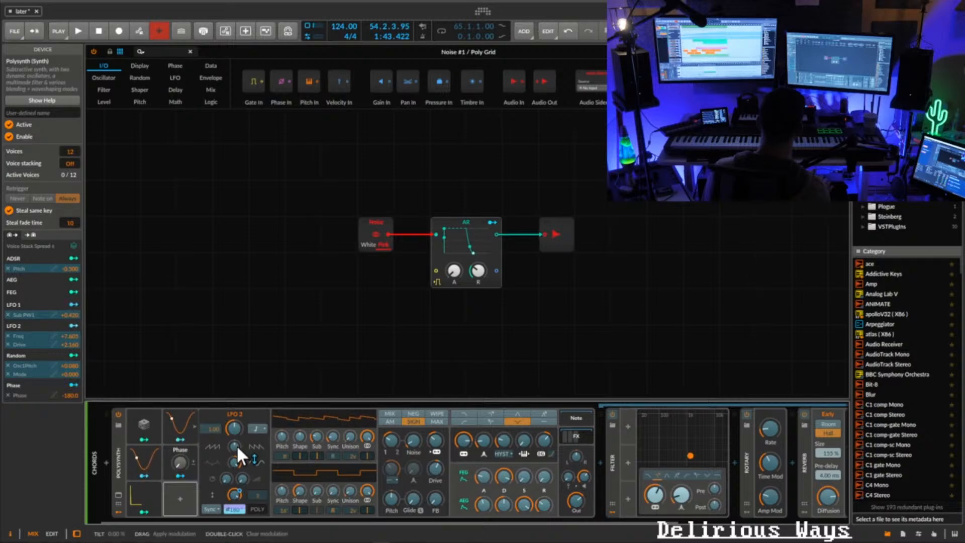
left_click_drag(236, 445, 234, 425)
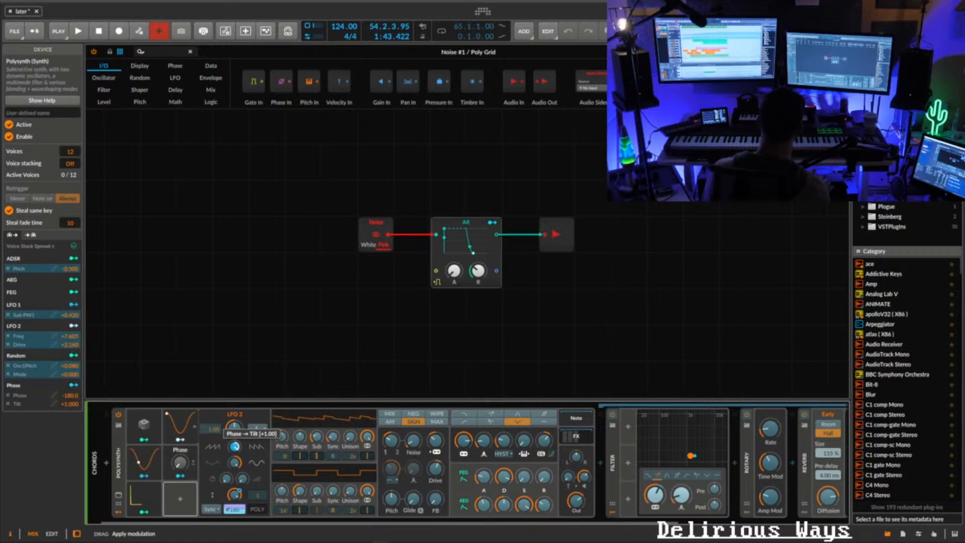
left_click_drag(234, 426, 234, 426)
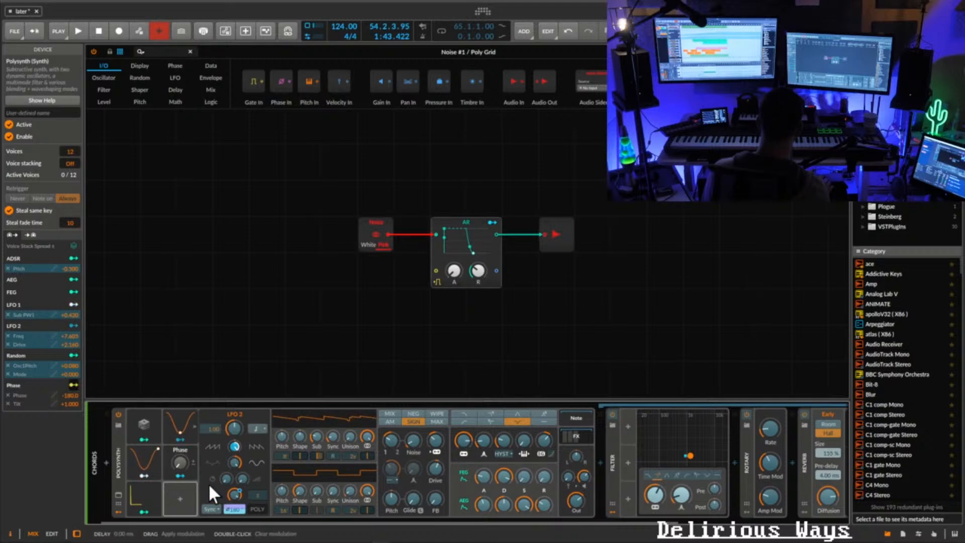
left_click(180, 476)
- Play the track while sweeping the new macro up to 100 % and back to 0.00 %
key("space")
left_click_drag(180, 462, 180, 460)
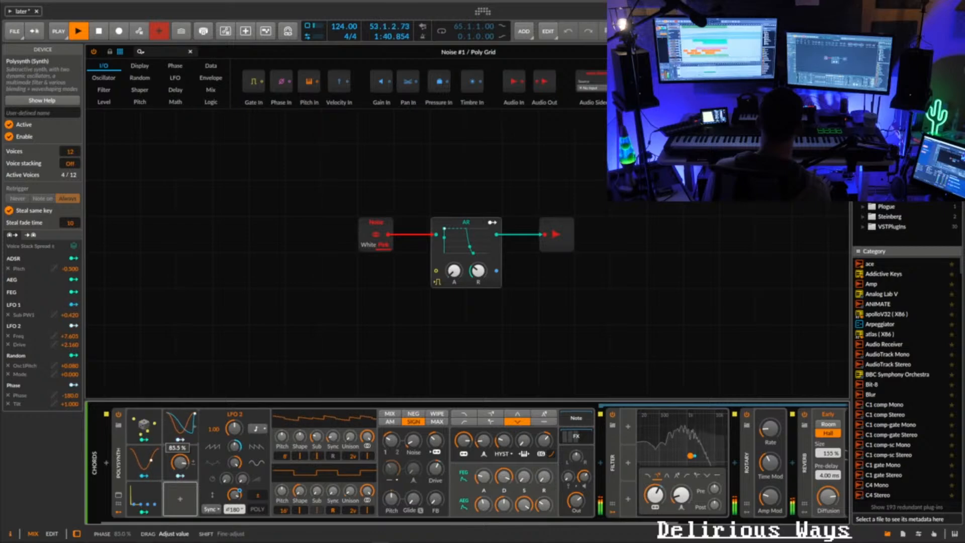
left_click_drag(180, 459, 180, 457)
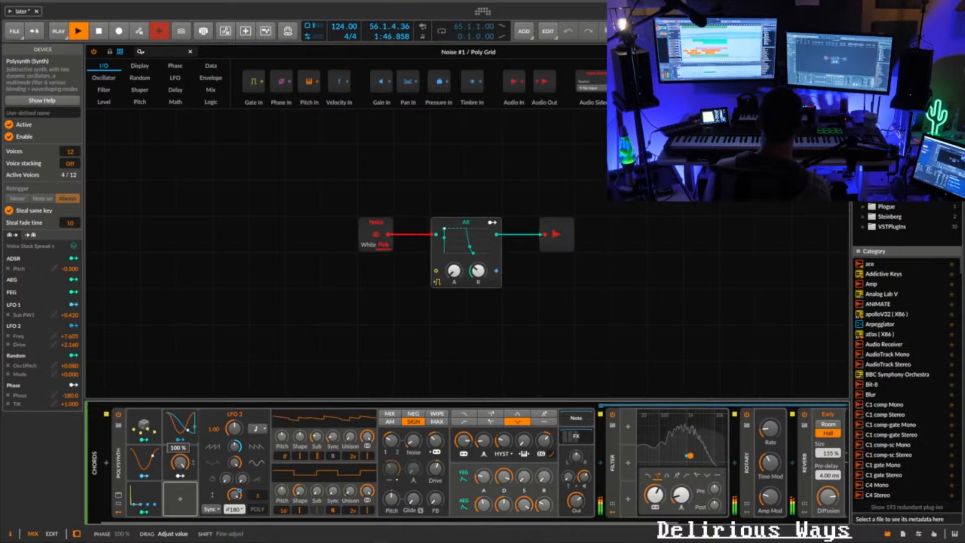
mouse_move(180, 457)
left_mouse_down()
mouse_move(179, 483)
mouse_move(180, 462)
left_mouse_up()
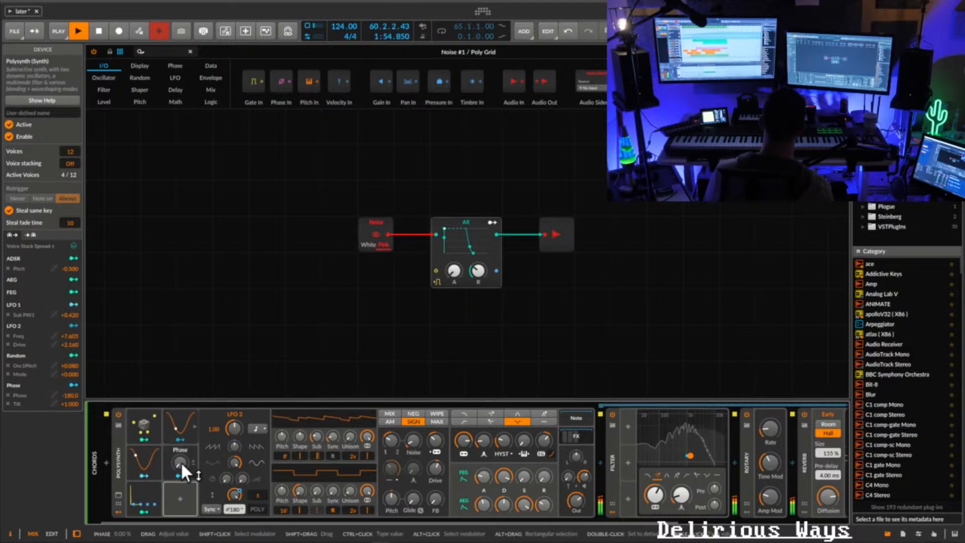
- Stop playback and set the Phase modulator's amount on LFO 2's phase to +180.0
key("space")
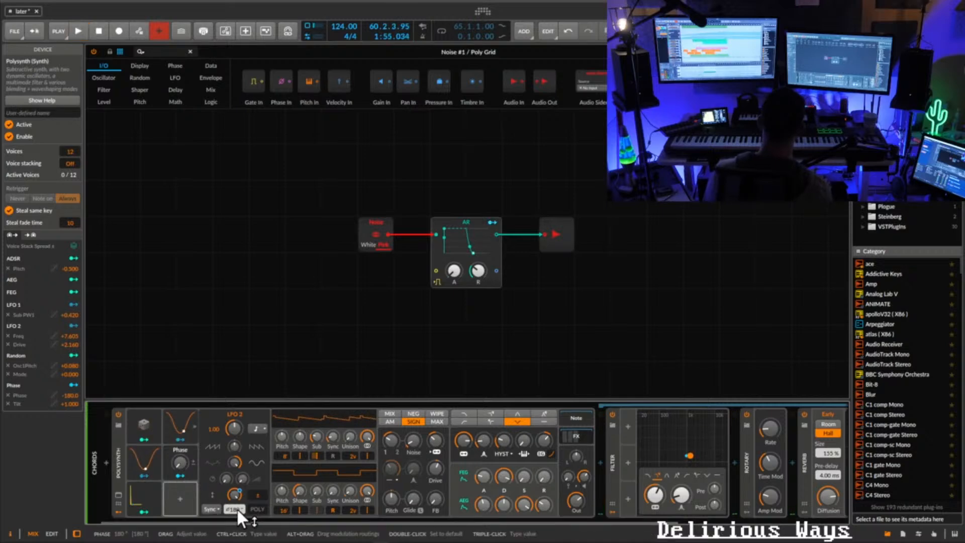
left_click(181, 476)
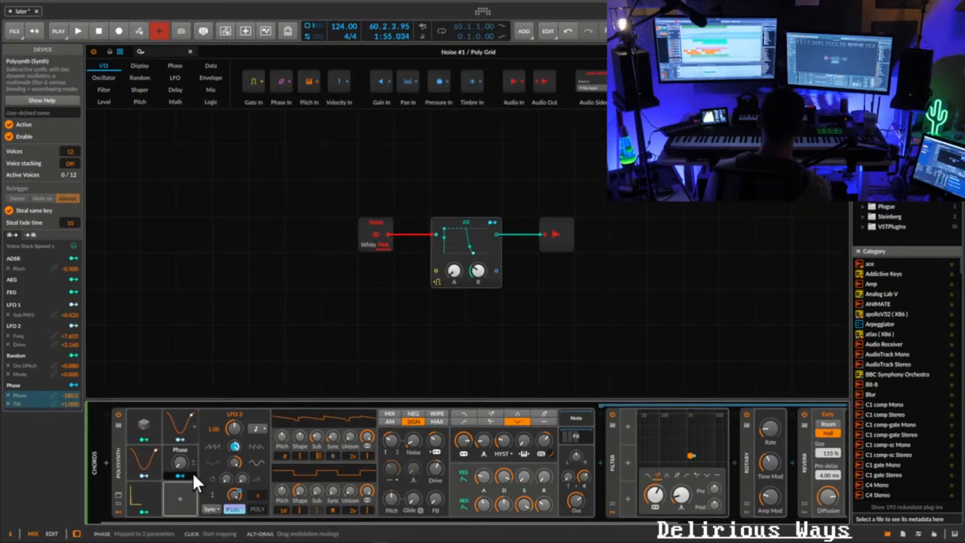
left_click_drag(235, 494, 180, 451)
left_click(179, 473)
- Audition the Phase modulator during playback by sweeping it up to 100 % and back down
key("space")
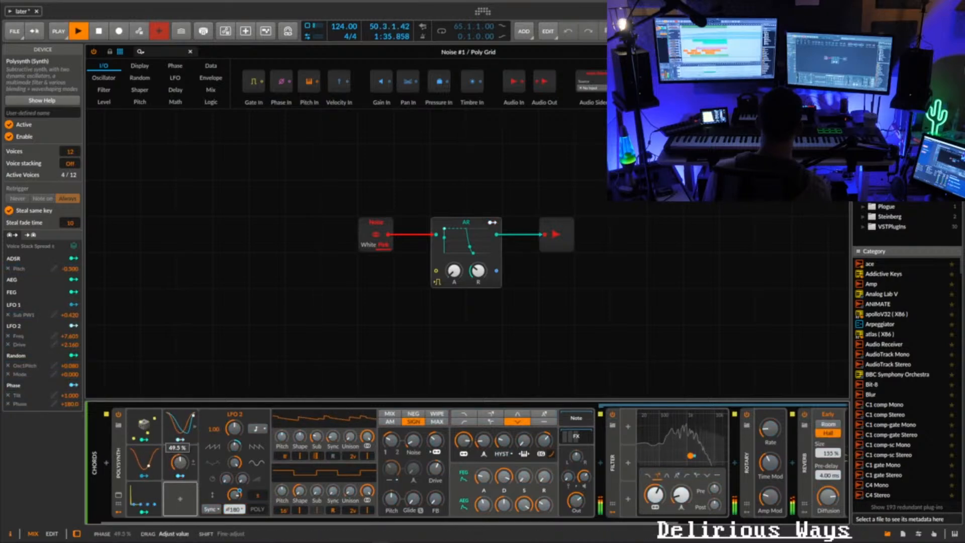
left_click_drag(180, 438, 180, 434)
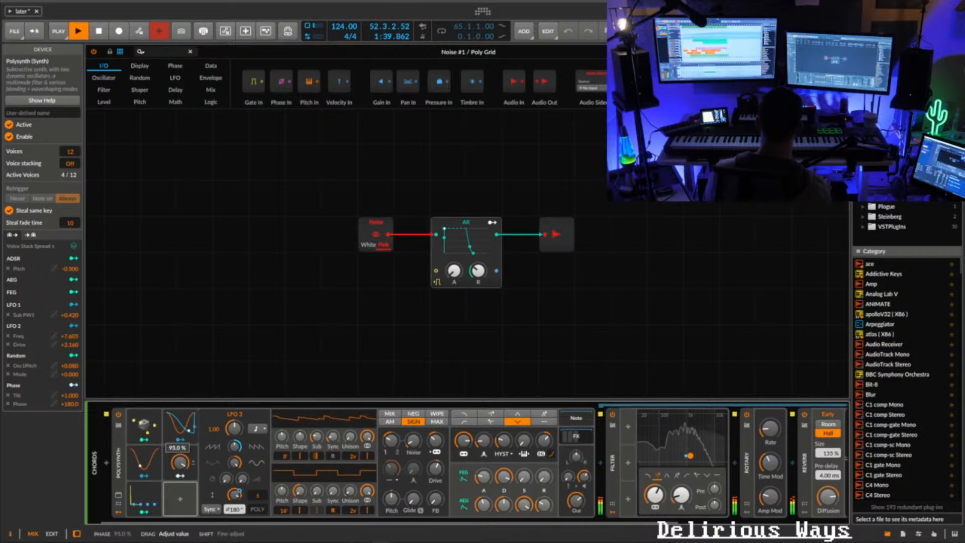
left_click_drag(180, 429, 180, 426)
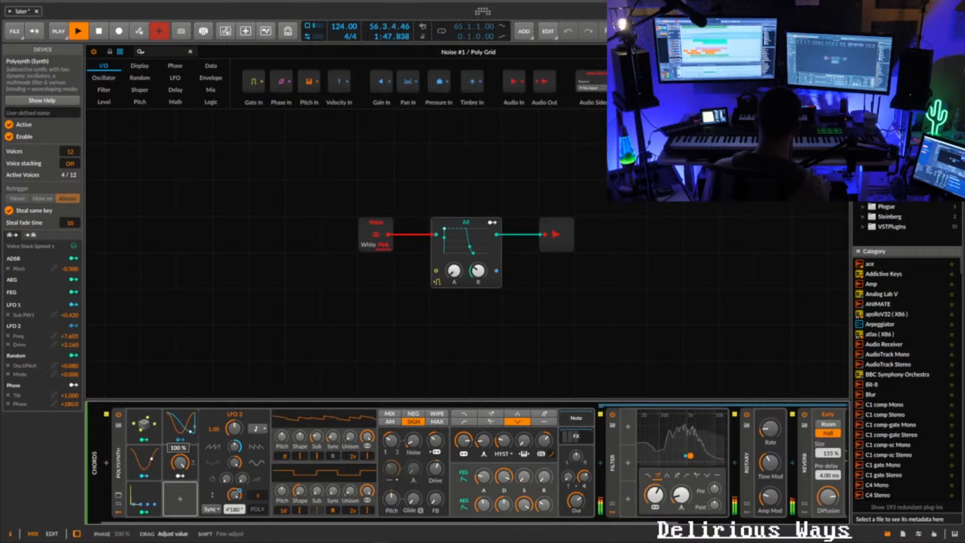
left_click_drag(179, 462, 180, 523)
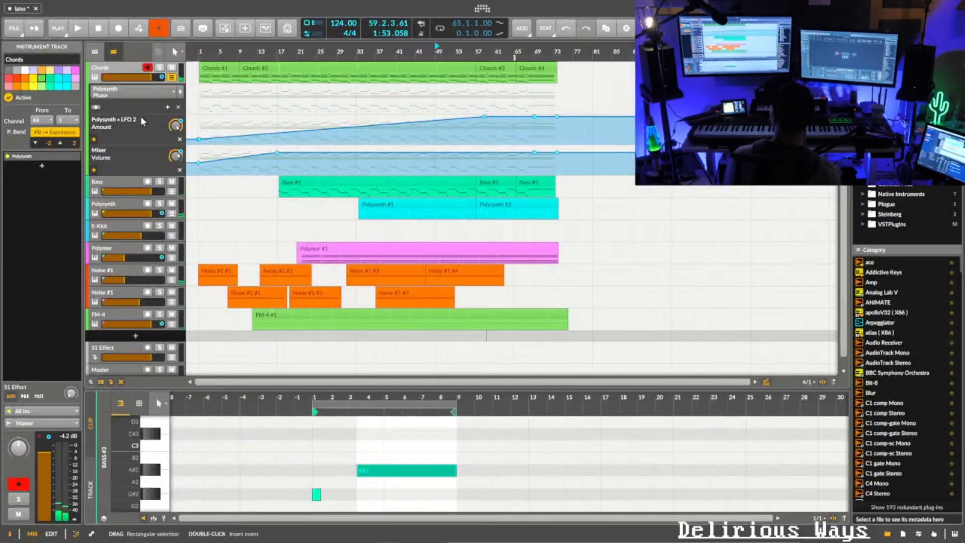
- Add a Polysynth Phase automation lane on the Chords track, rising from 0 % at bar 33 to 100 % at bar 49
left_click(167, 106)
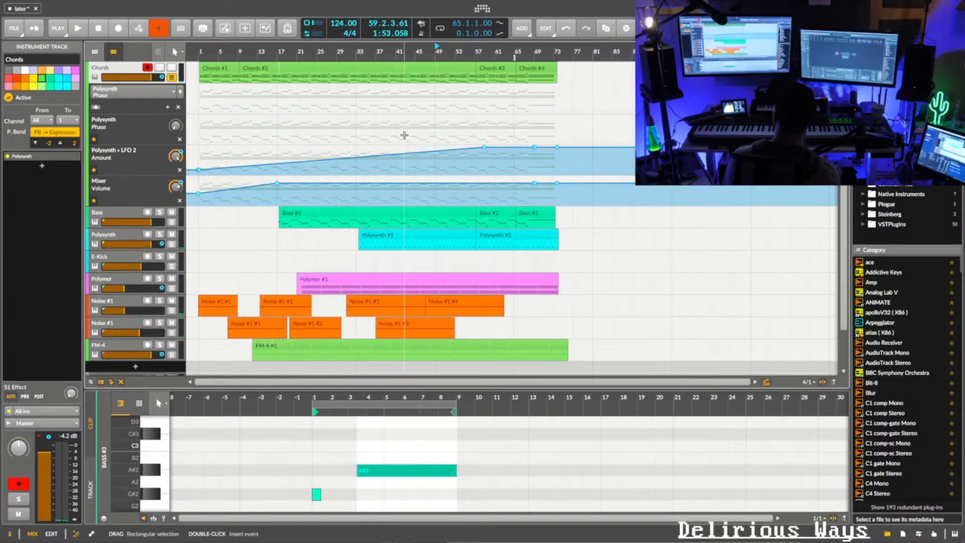
double_click(356, 142)
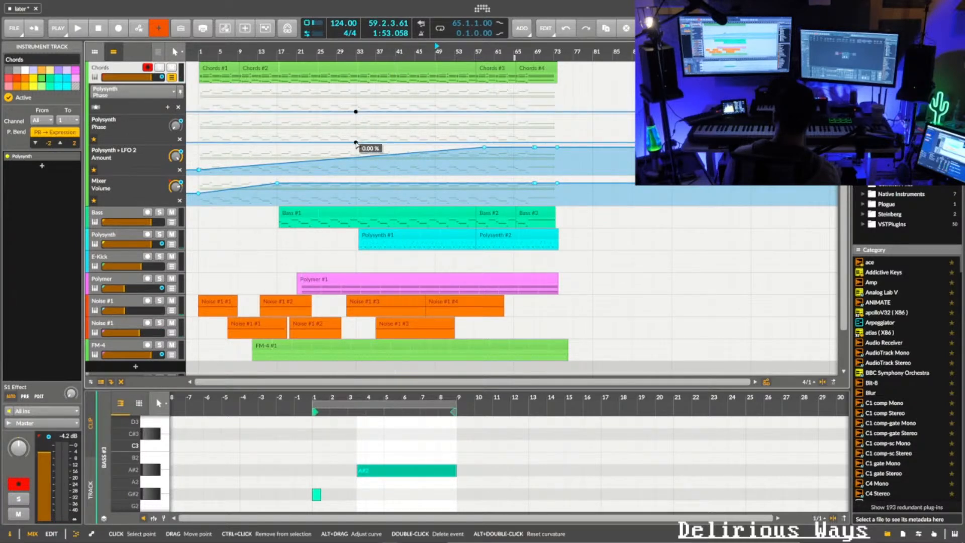
left_click_drag(435, 142, 434, 116)
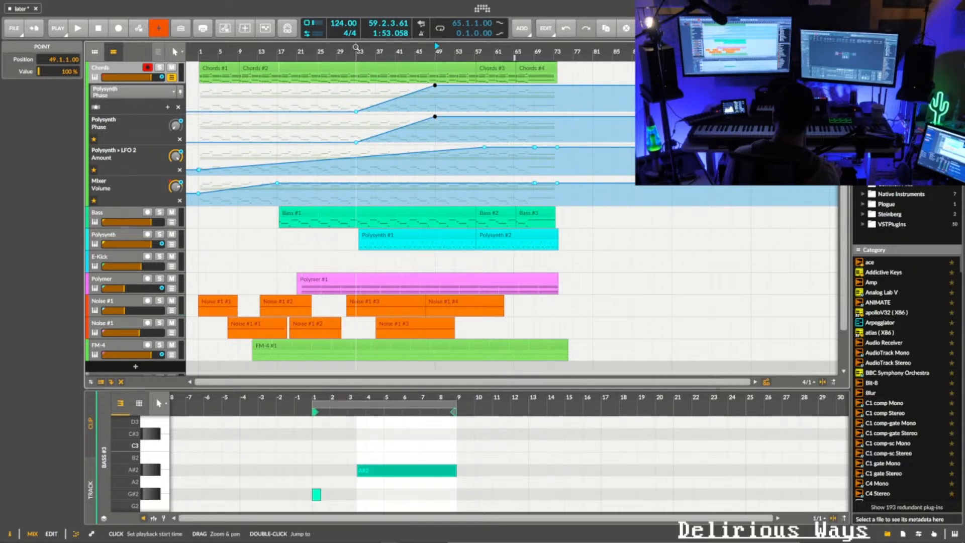
- Play the arrangement from bar 33 and hide the Chords track's automation lanes
left_click(199, 52)
key("space")
left_click(358, 50)
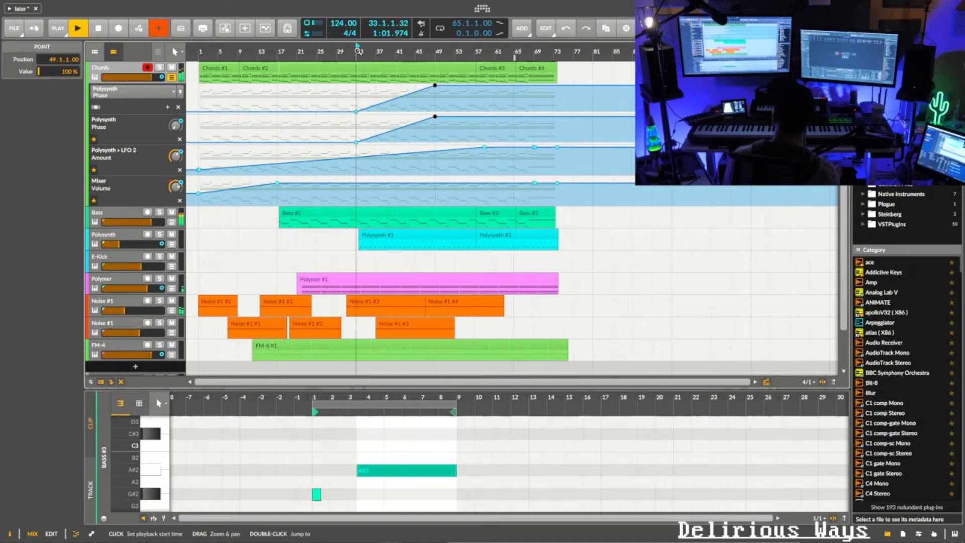
left_click(173, 80)
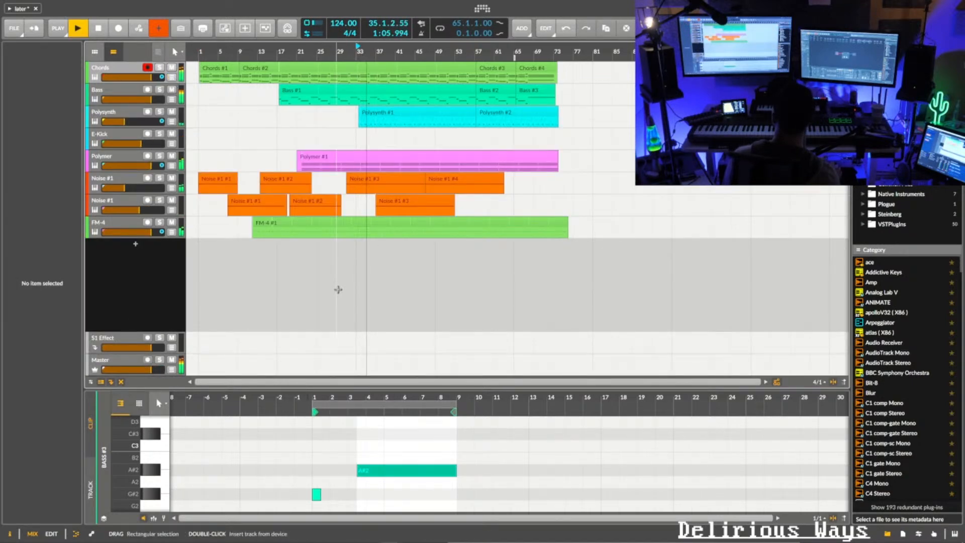
- Raise the amplitude envelope decay of the FM-4 track's synth to about 46.5 %
left_click(129, 226)
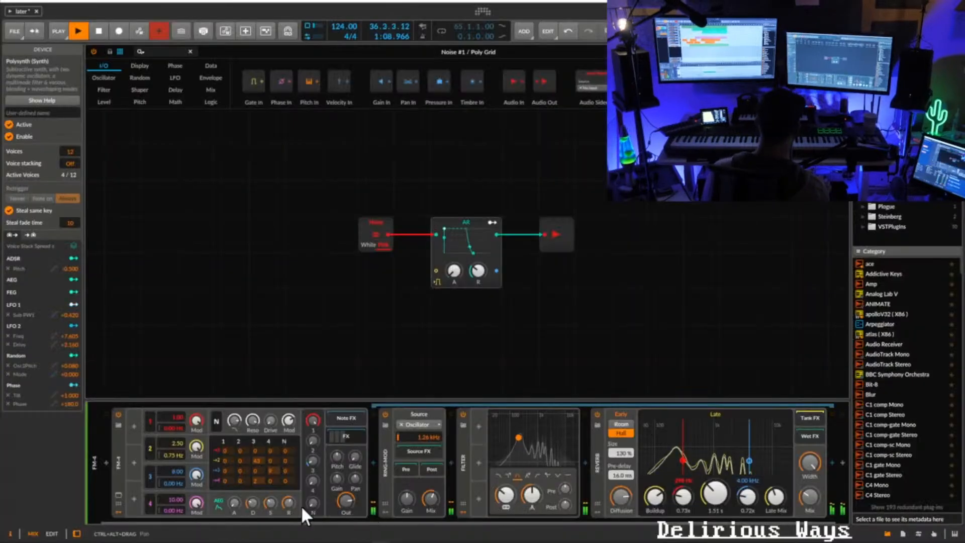
left_click(251, 502)
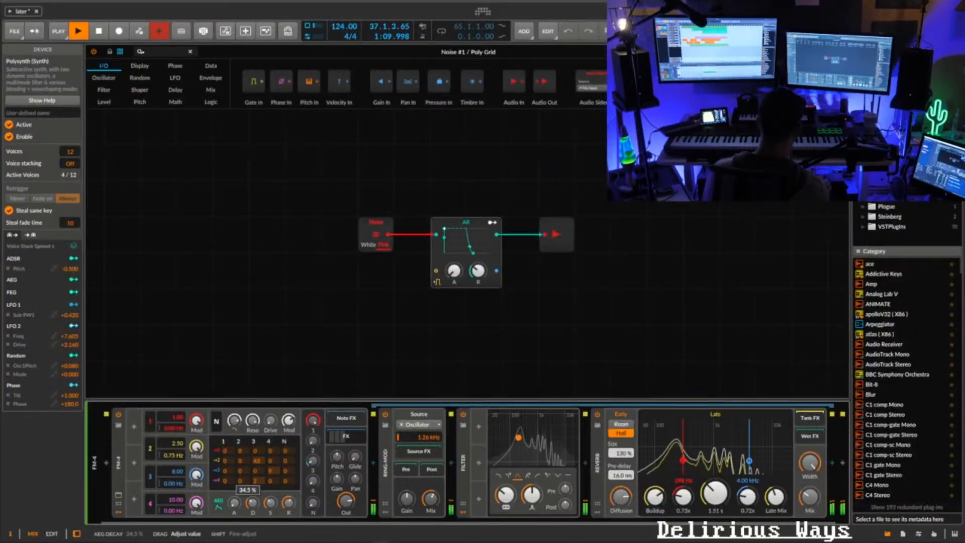
mouse_move(252, 502)
left_mouse_down()
mouse_move(252, 483)
mouse_move(252, 500)
left_mouse_up()
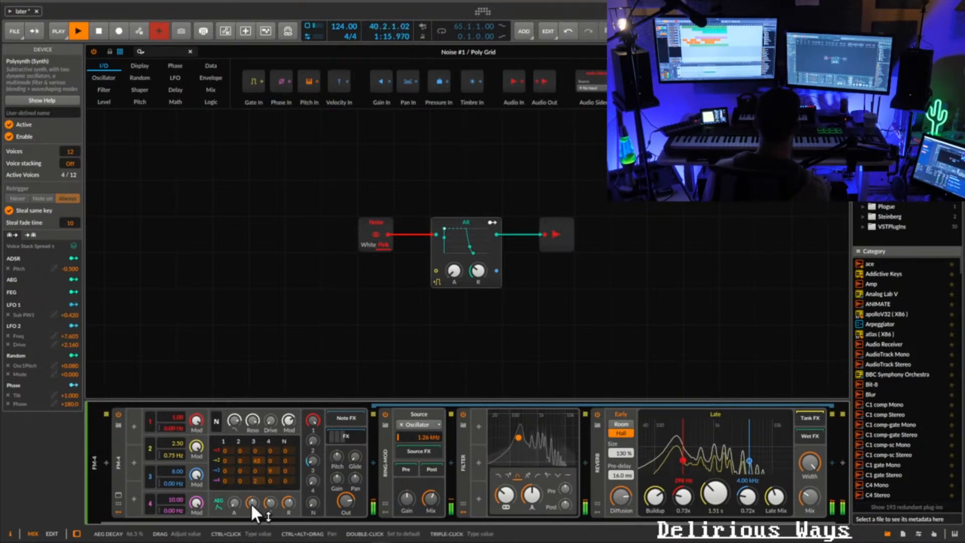
- Raise the resonance of the FM-4 track's filter to about 54.5 % and use the Band-pass (2-pole) mode
left_click_drag(532, 496, 506, 500)
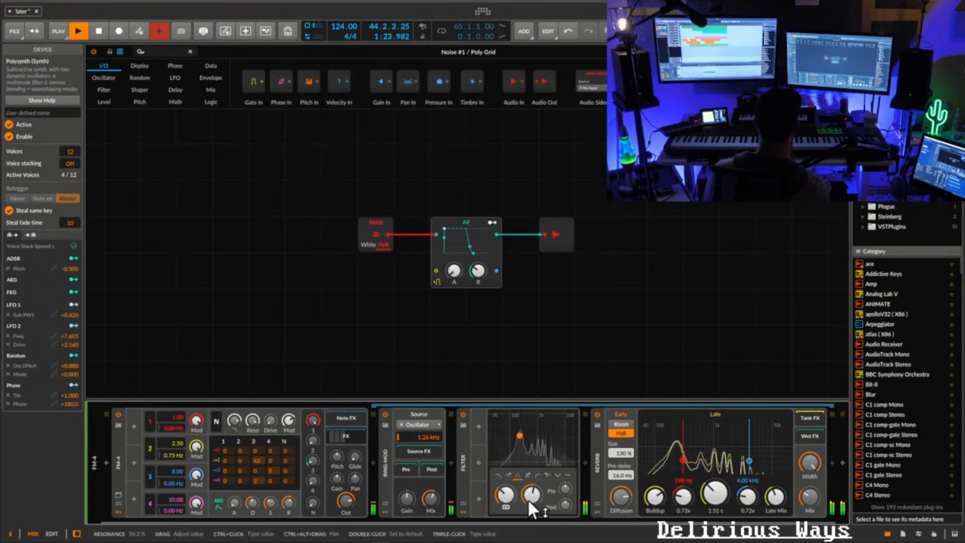
left_click(526, 475)
left_click(517, 474)
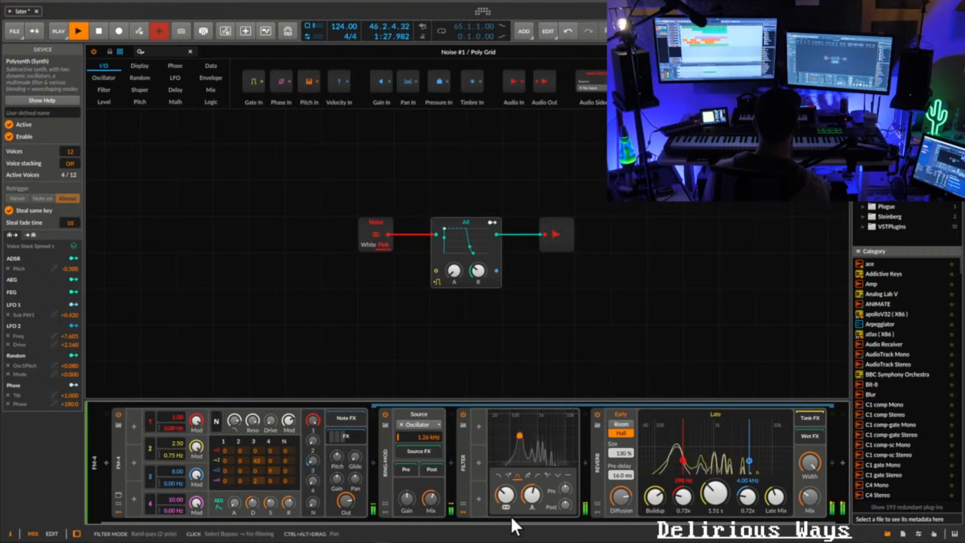
- Insert a Random modulator in the FM-4 synth and set its trigger mode to Free
left_click_drag(502, 520, 742, 504)
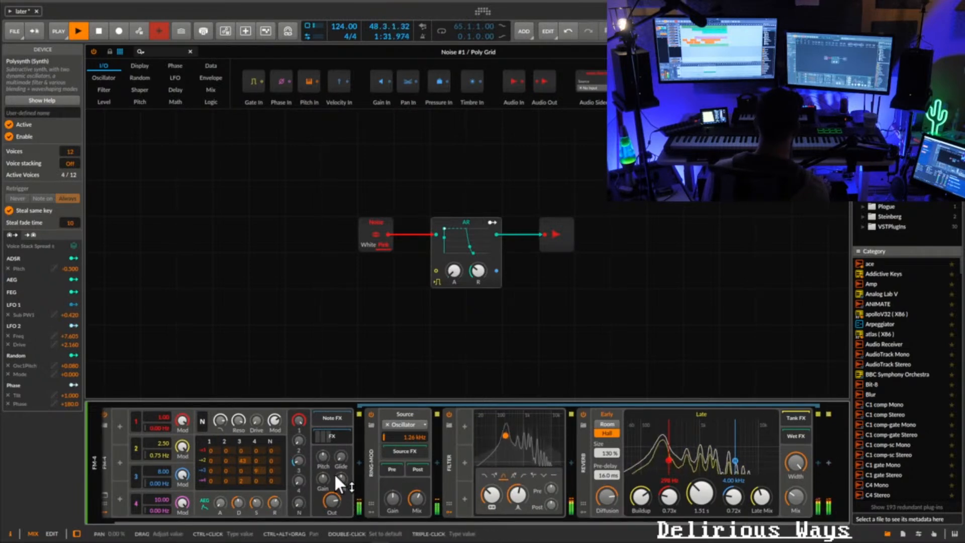
left_click(119, 426)
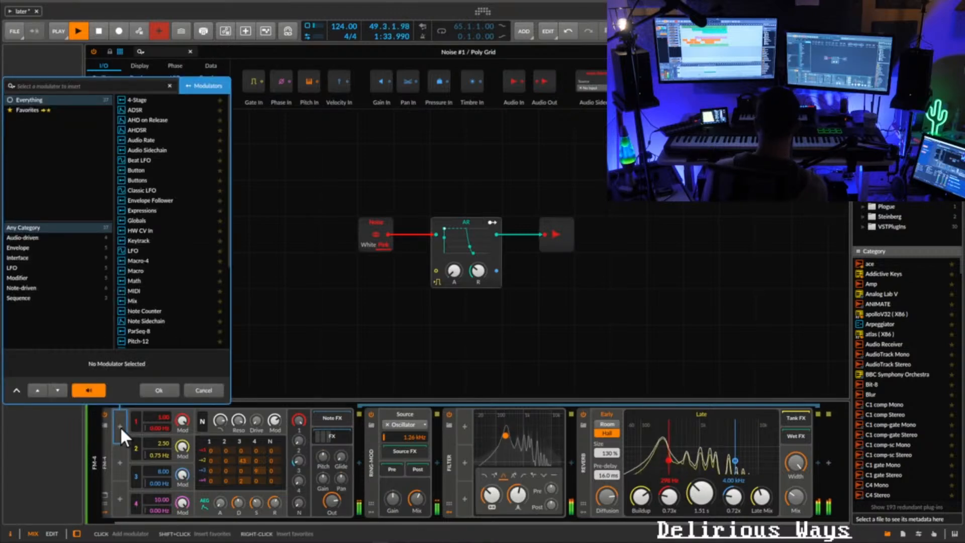
type("rand")
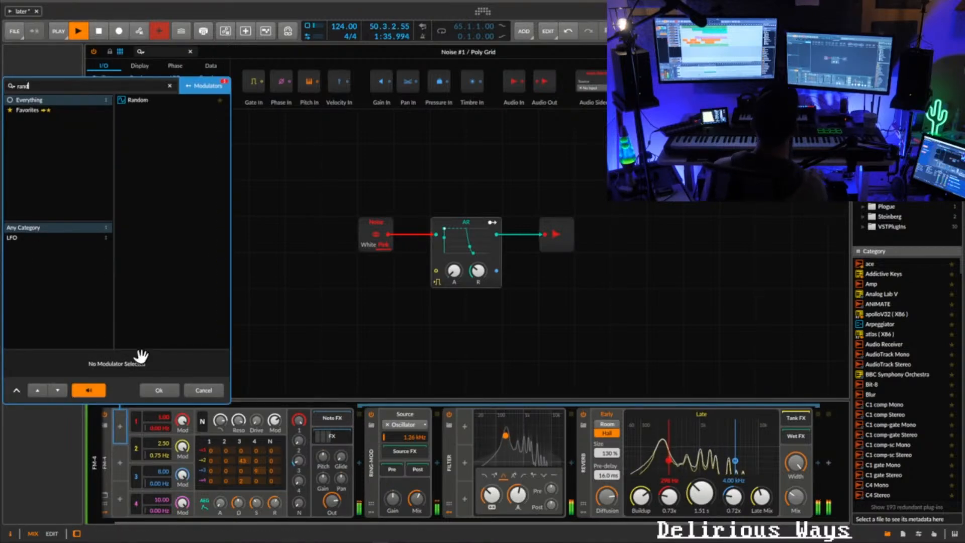
double_click(147, 95)
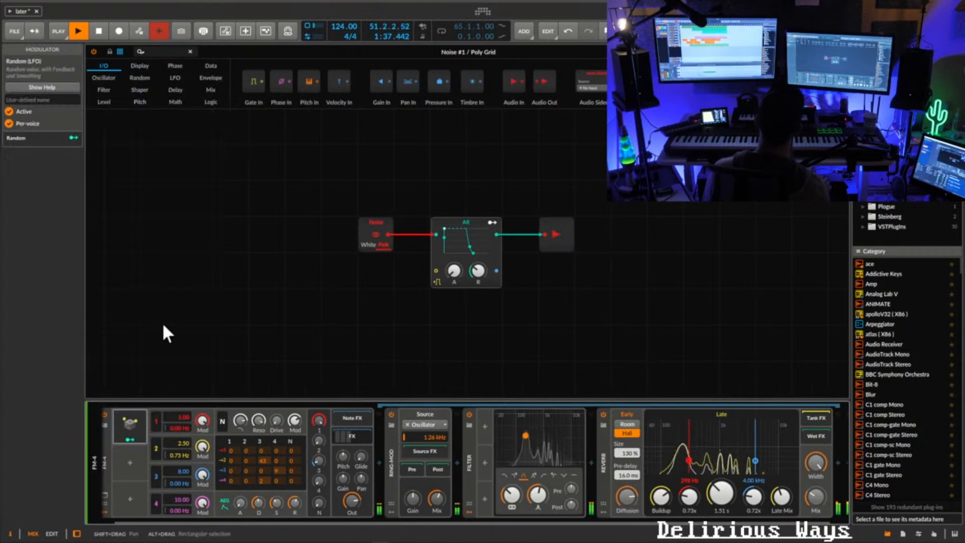
left_click(133, 423)
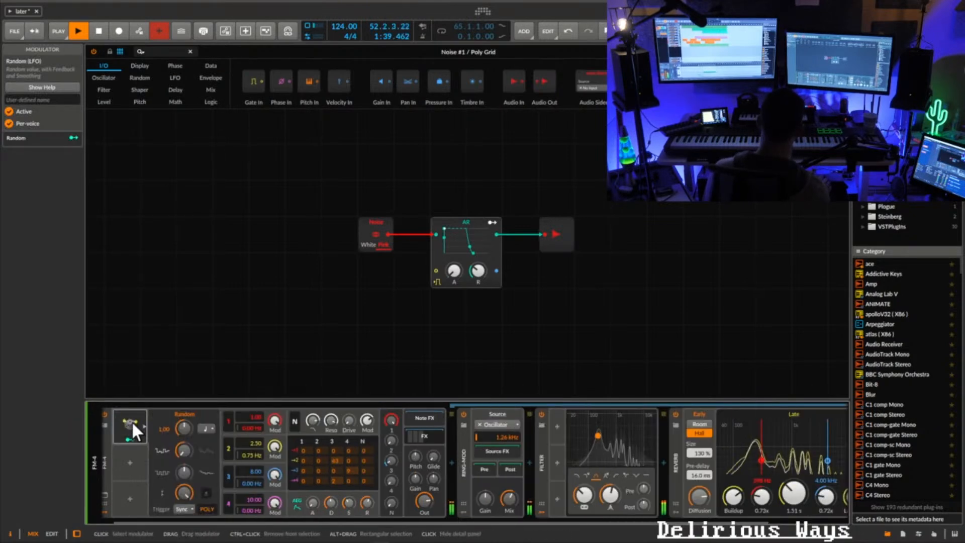
left_click(183, 507)
left_click(195, 486)
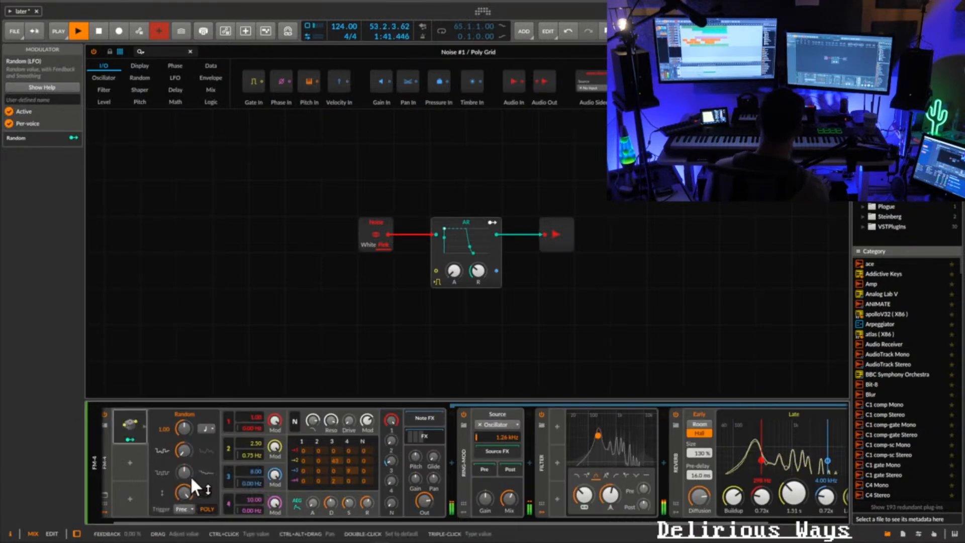
- Map the Random modulator to the FM-4 synth's Pan with an amount of +1.000
left_click(134, 435)
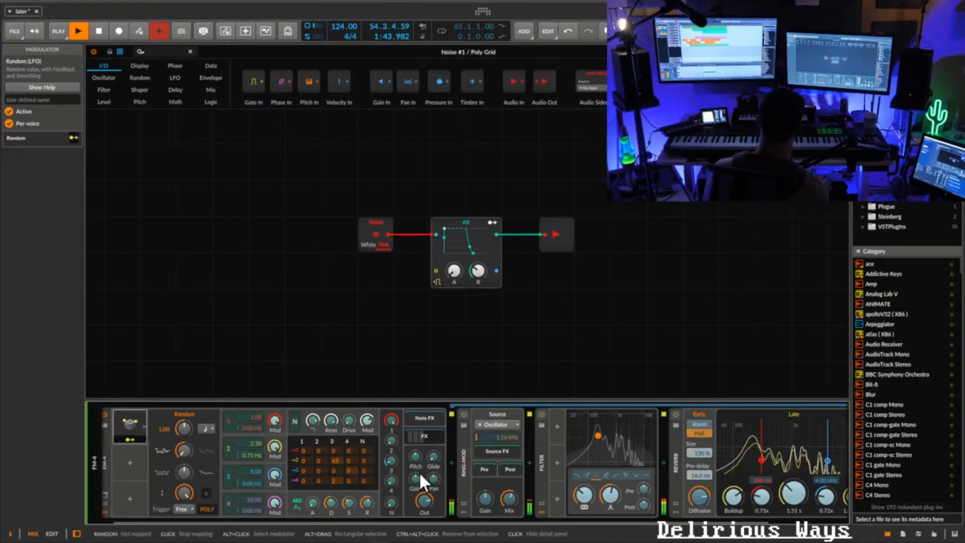
mouse_move(433, 477)
left_mouse_down()
mouse_move(433, 457)
mouse_move(435, 490)
left_mouse_up()
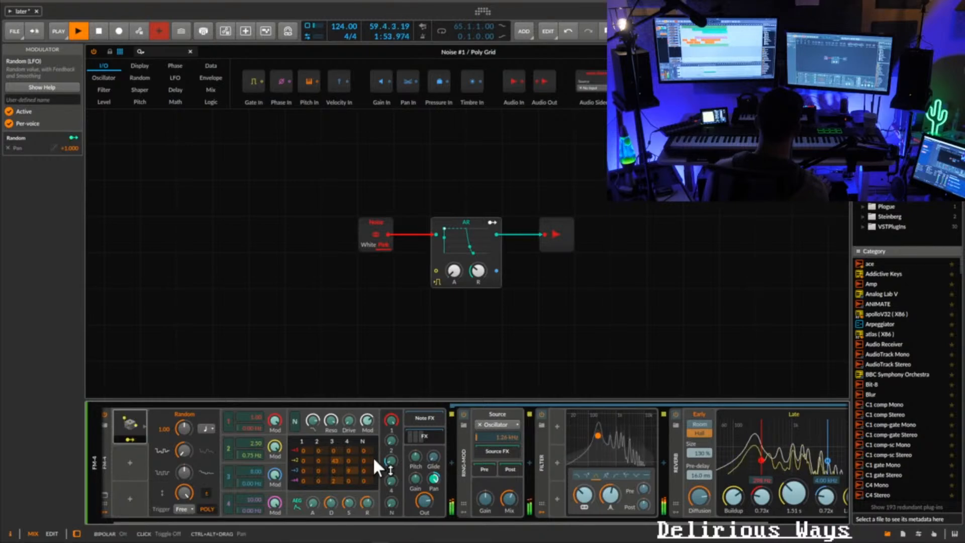
left_click(131, 439)
- Make the Random modulator monophonic with increased smoothing and a rate of 2.34, and stop playback
left_click_drag(188, 452, 185, 382)
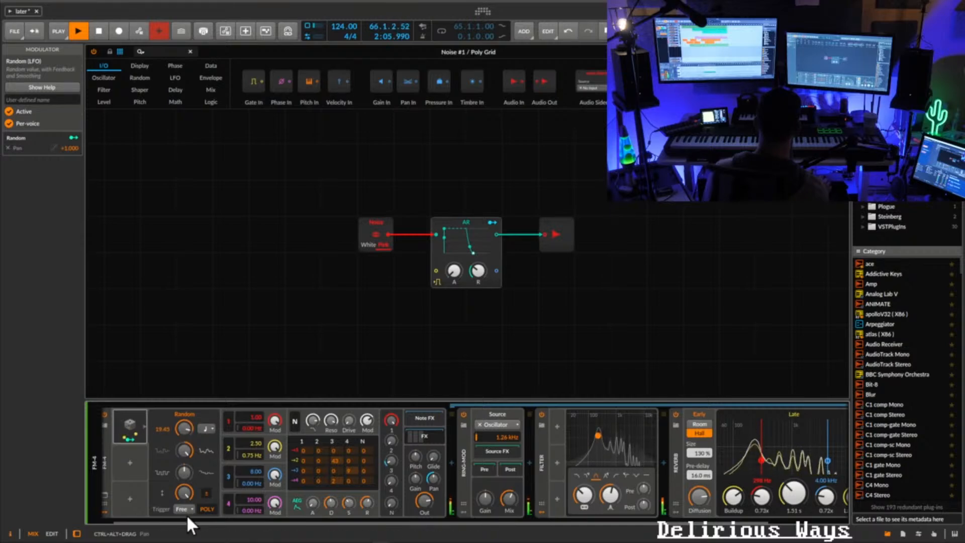
left_click(204, 508)
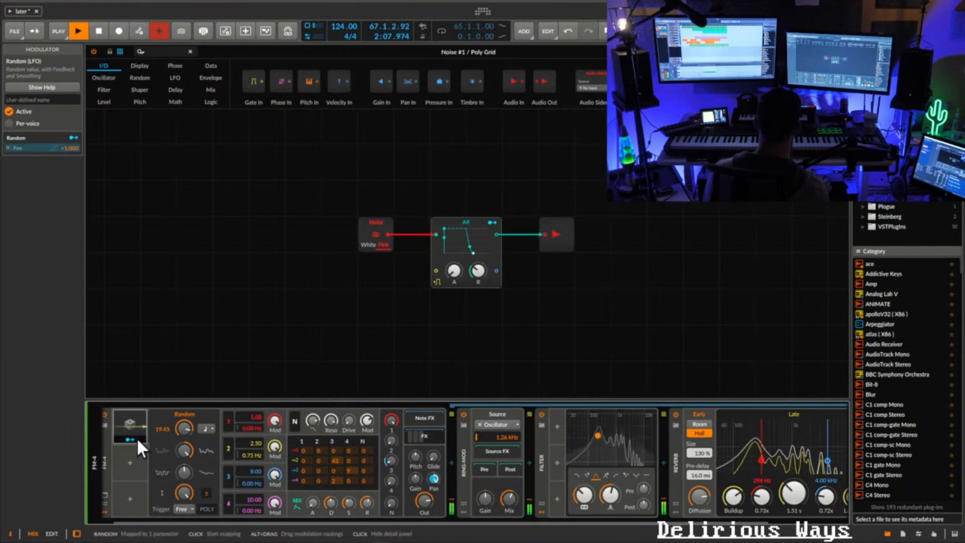
mouse_move(182, 428)
left_mouse_down()
mouse_move(183, 467)
mouse_move(180, 431)
left_mouse_up()
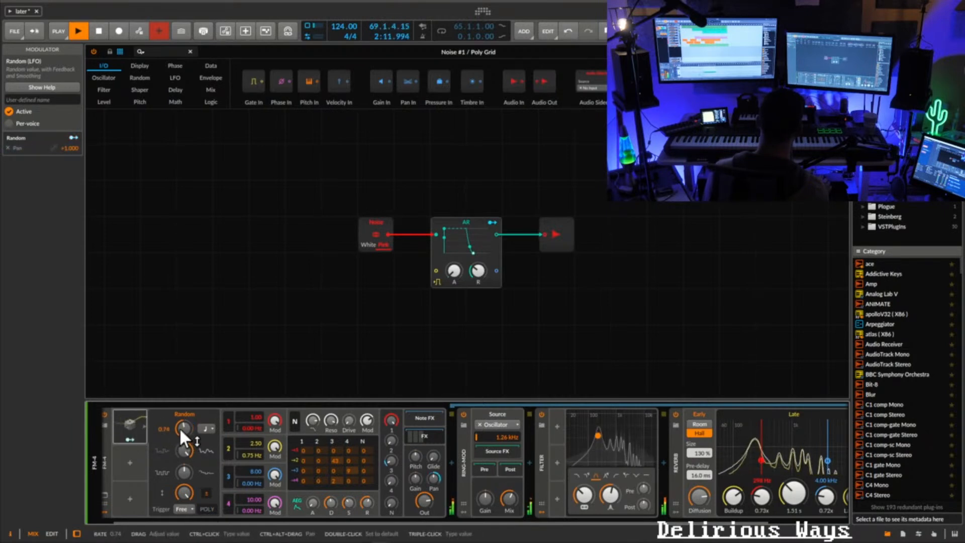
left_click_drag(183, 430, 183, 417)
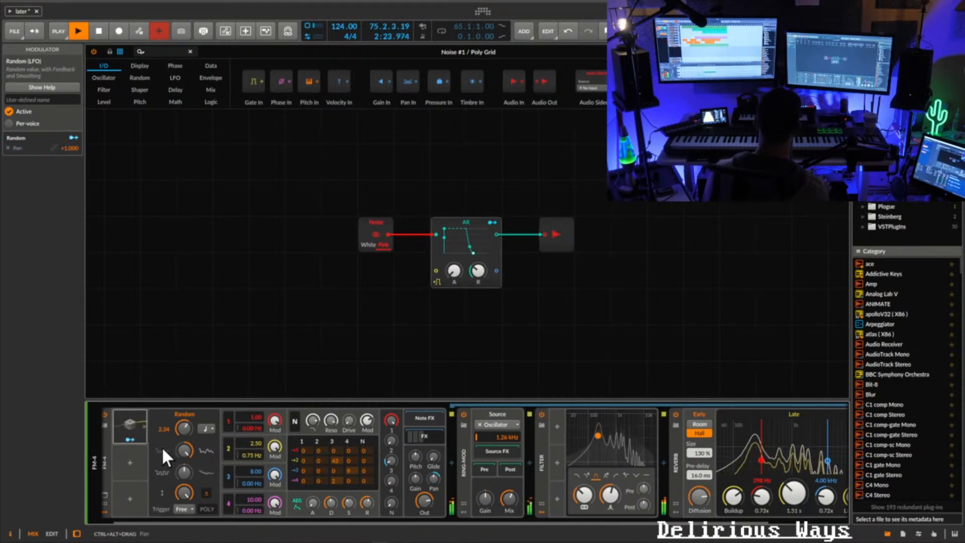
key("space")
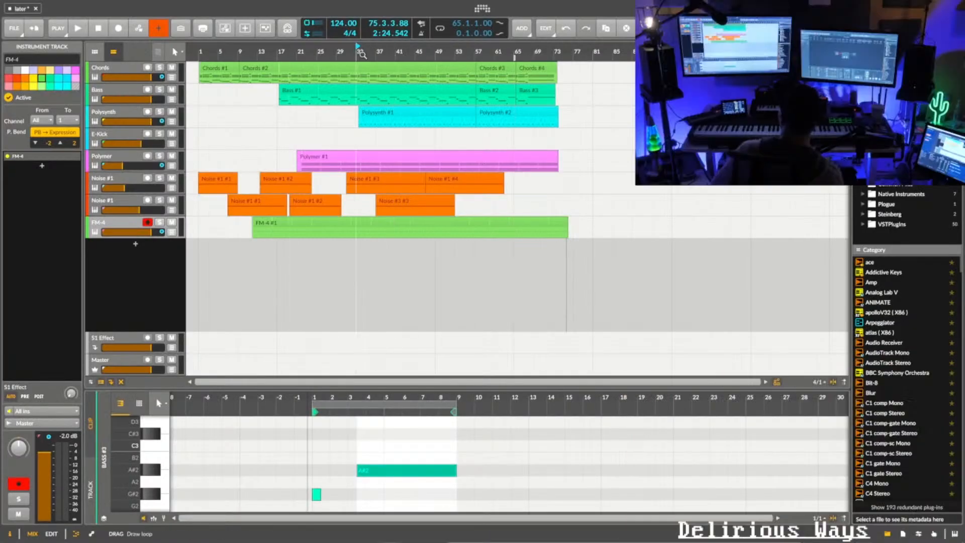
- Show the Chords track's automation lanes and delete the LFO 2 Amount points between about bars 68 and 74
left_click_drag(361, 54, 356, 41)
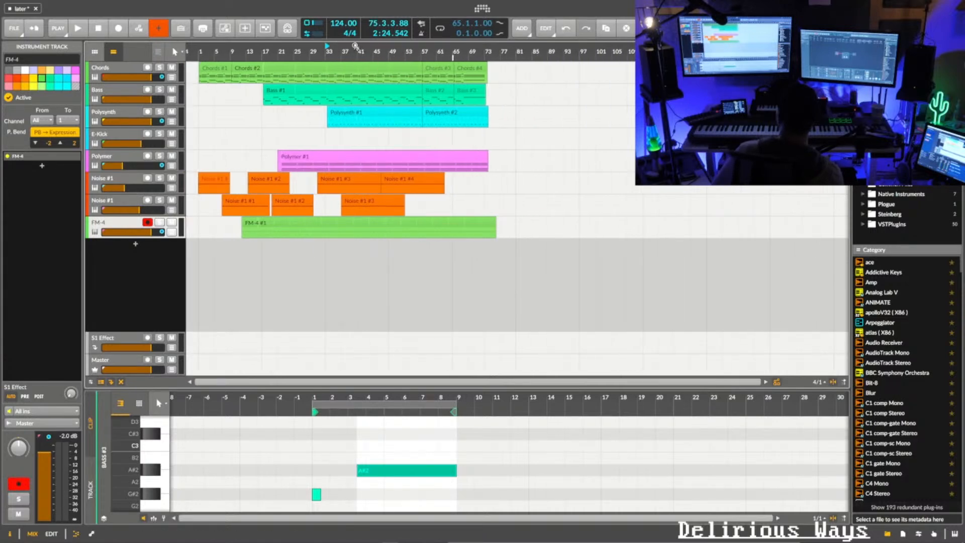
left_click(126, 68)
left_click(171, 77)
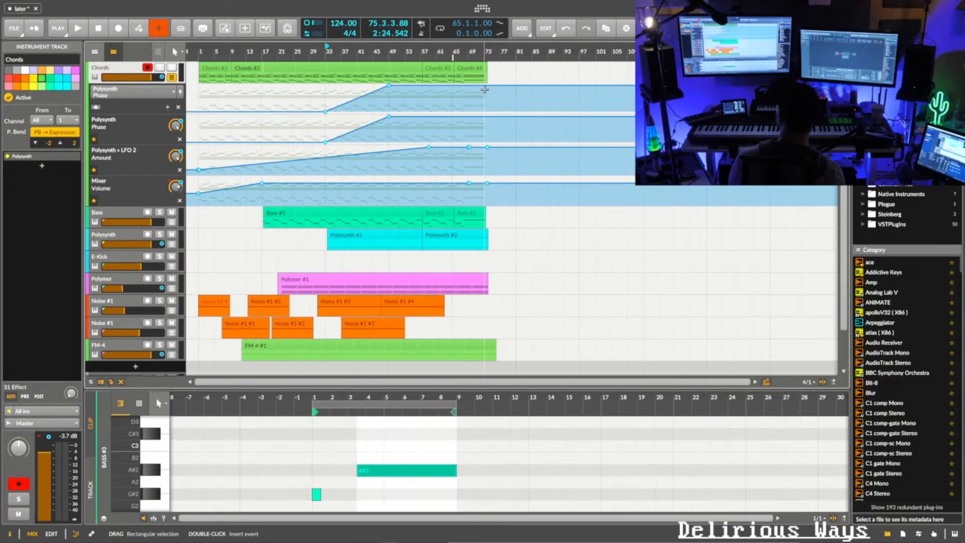
scroll(485, 90, "up", 6)
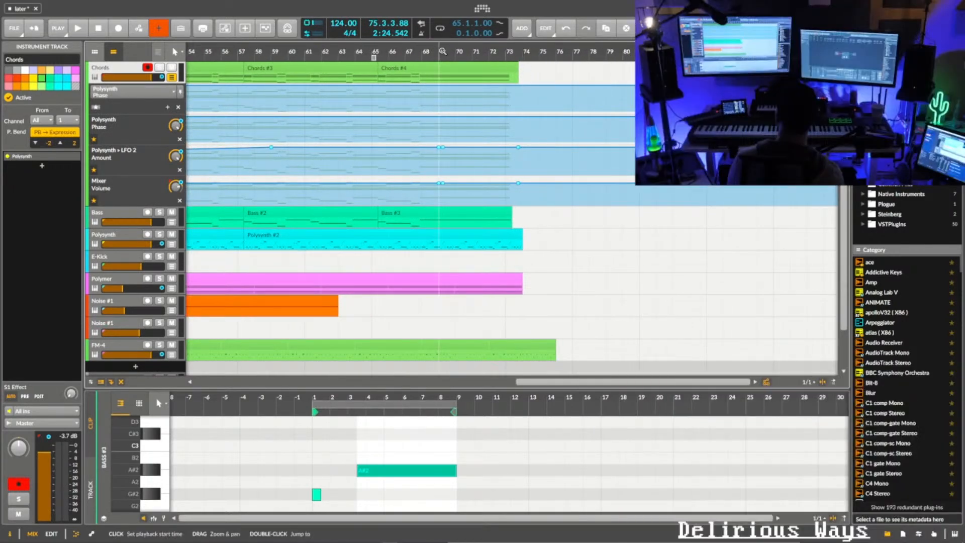
scroll(406, 92, "down", 2)
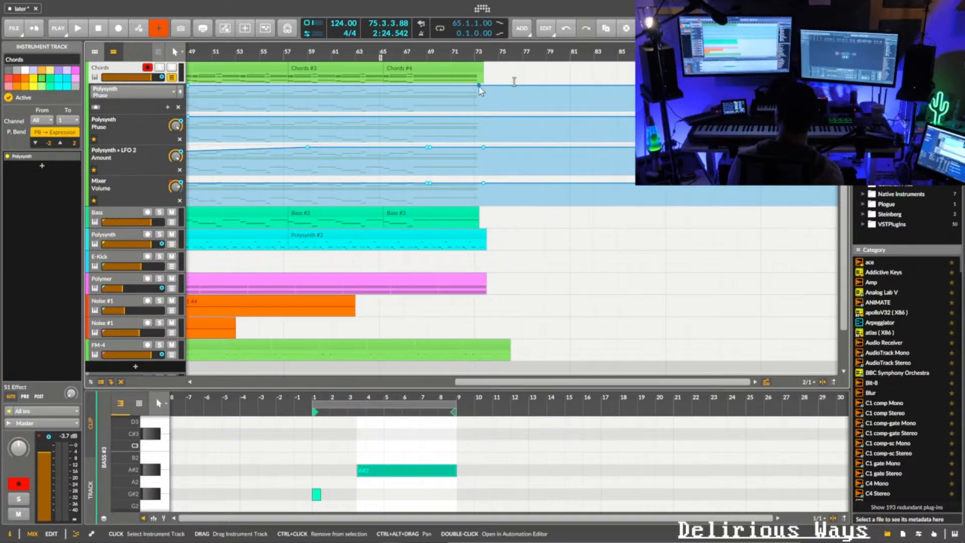
left_click_drag(422, 144, 490, 154)
key("Delete")
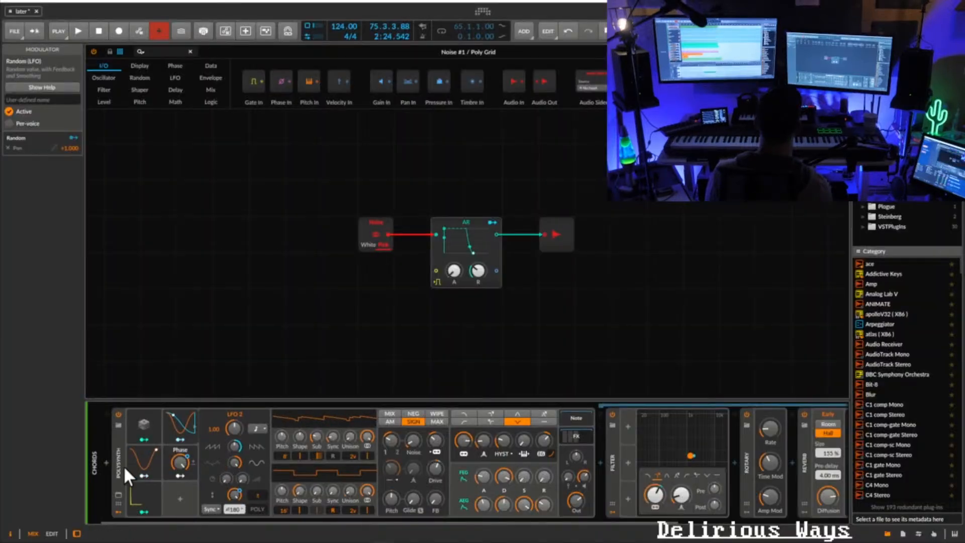
- Select the Chords track's Polysynth and look through its device chain and remote control pages
left_click(119, 465)
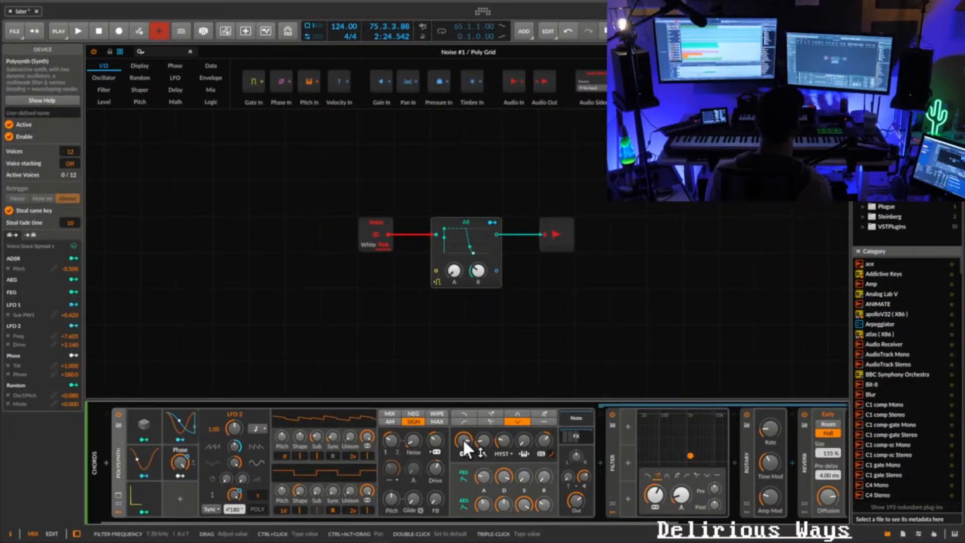
left_click_drag(378, 520, 566, 520)
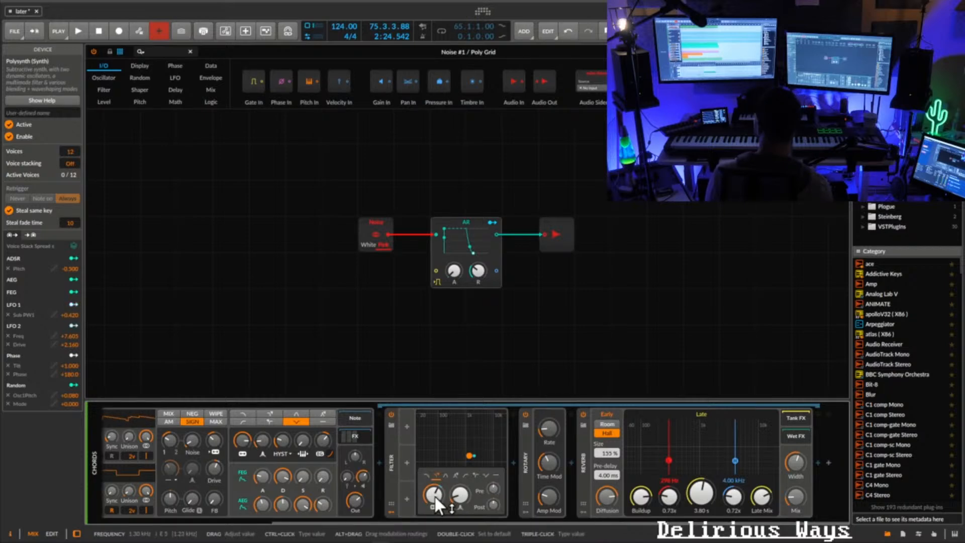
left_click_drag(427, 521, 194, 518)
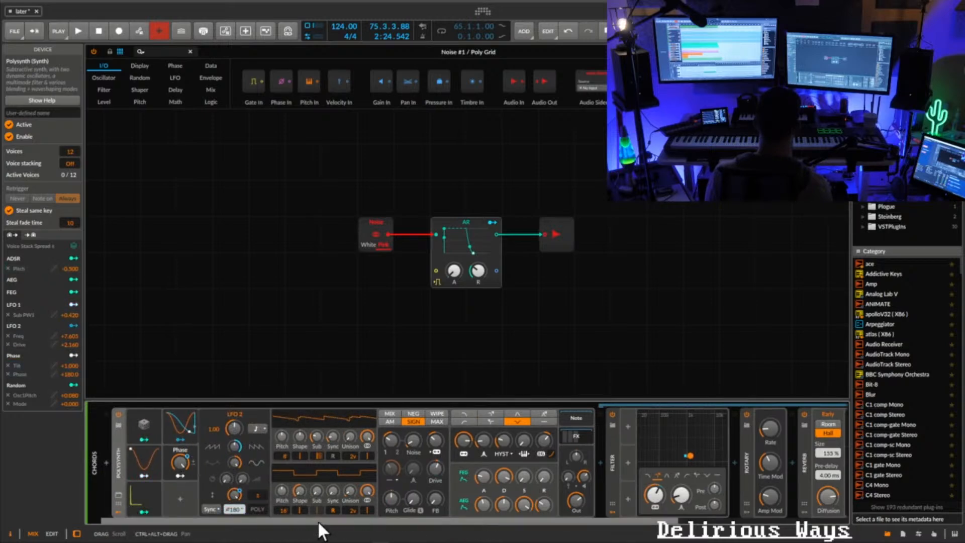
left_click_drag(318, 521, 565, 520)
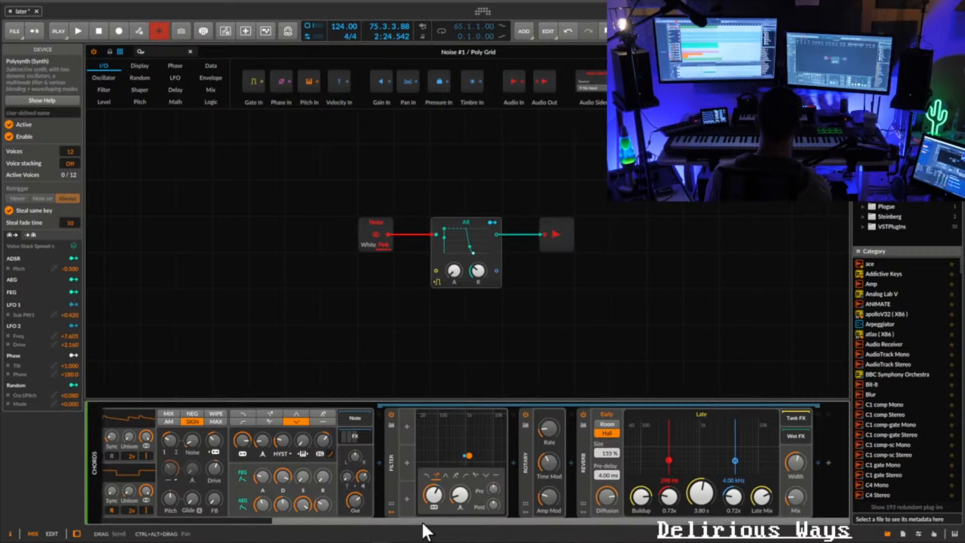
left_click_drag(423, 522, 134, 522)
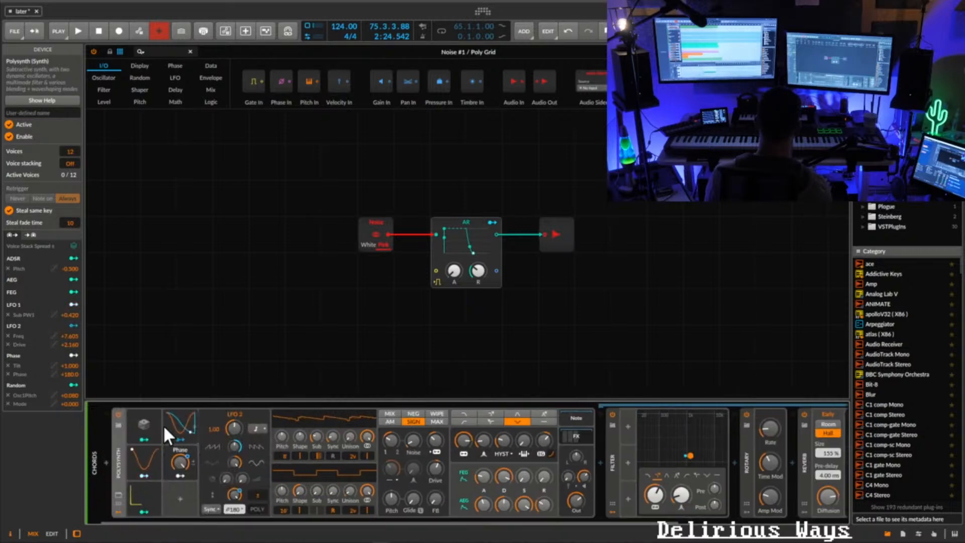
left_click(118, 502)
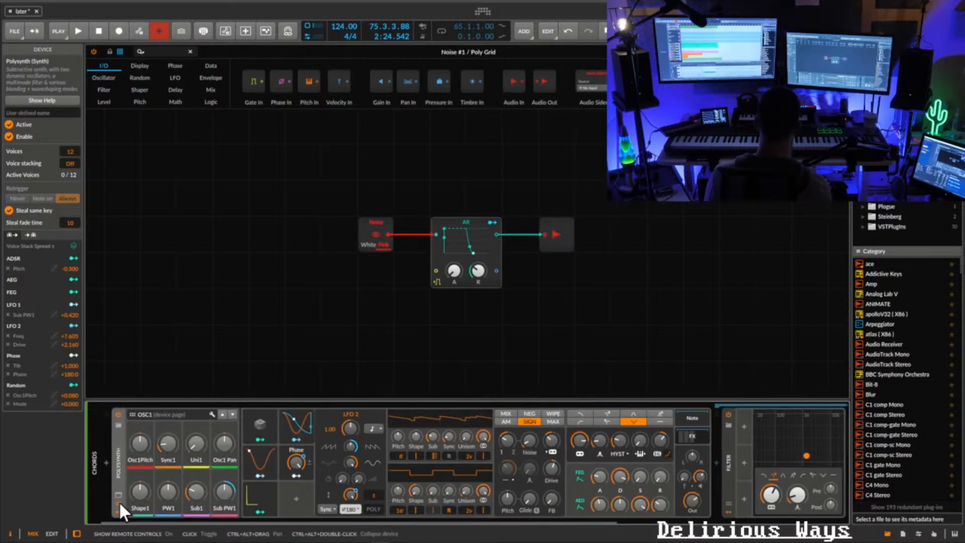
left_click(233, 414)
left_click(234, 412)
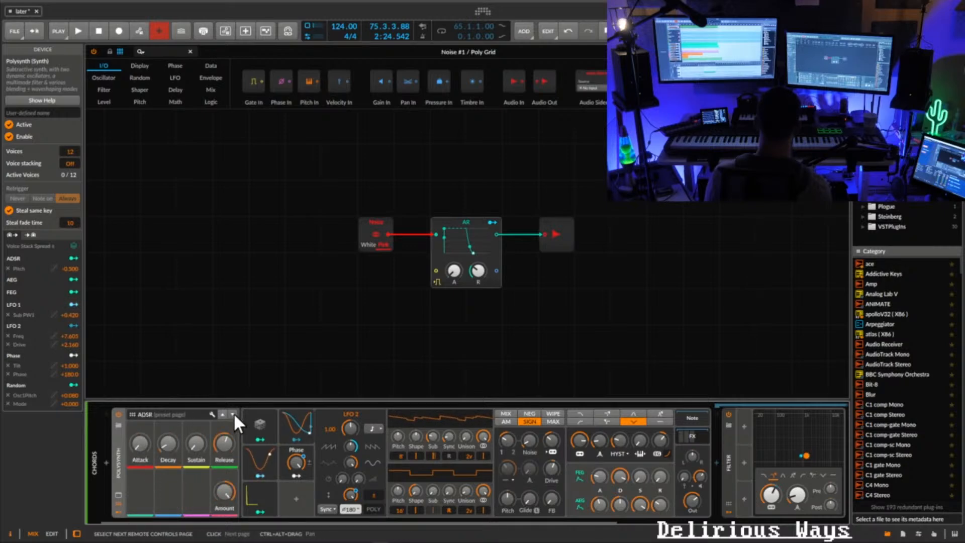
left_click(222, 413)
left_click(222, 413)
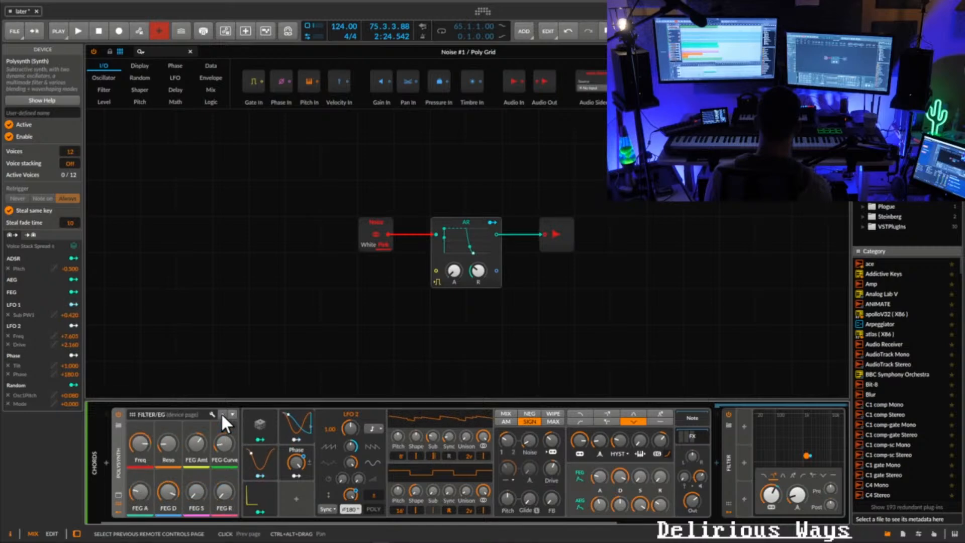
left_click(132, 414)
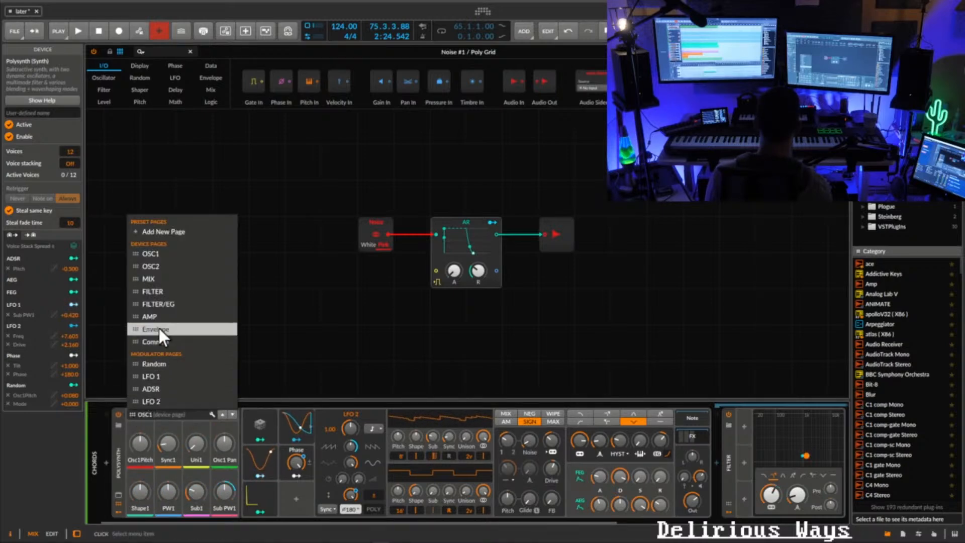
left_click(117, 512)
left_click(120, 503)
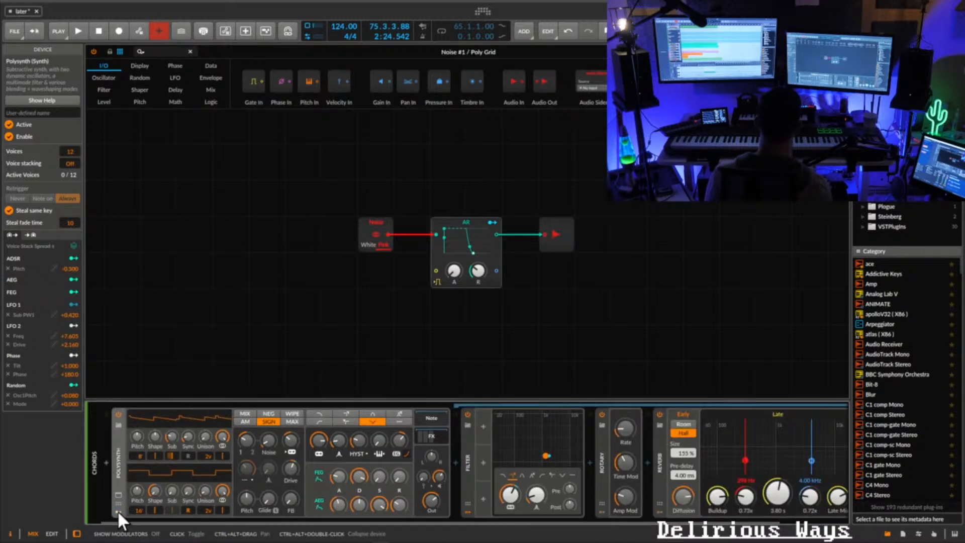
- Insert a Macro modulator in the Polysynth's free modulator slot and name it Filter
left_click(177, 499)
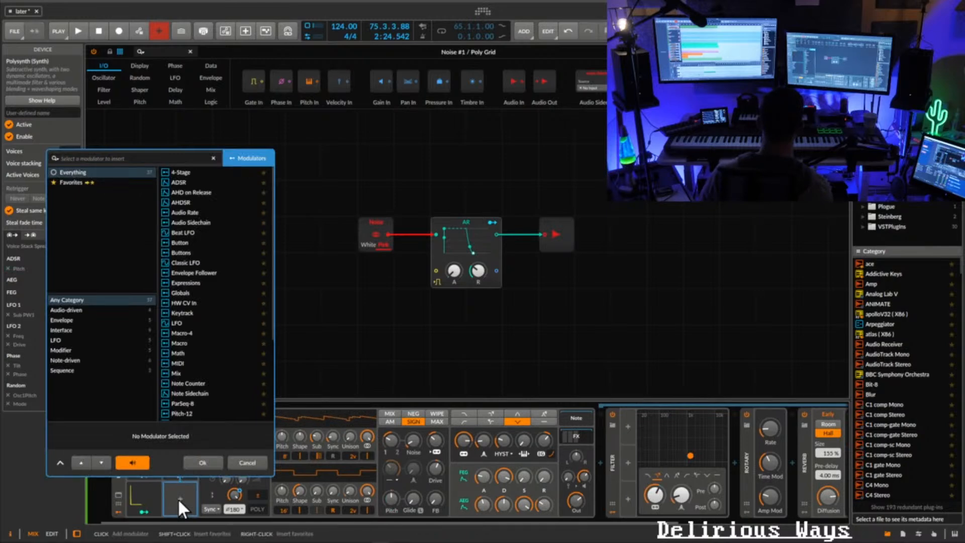
type("ma")
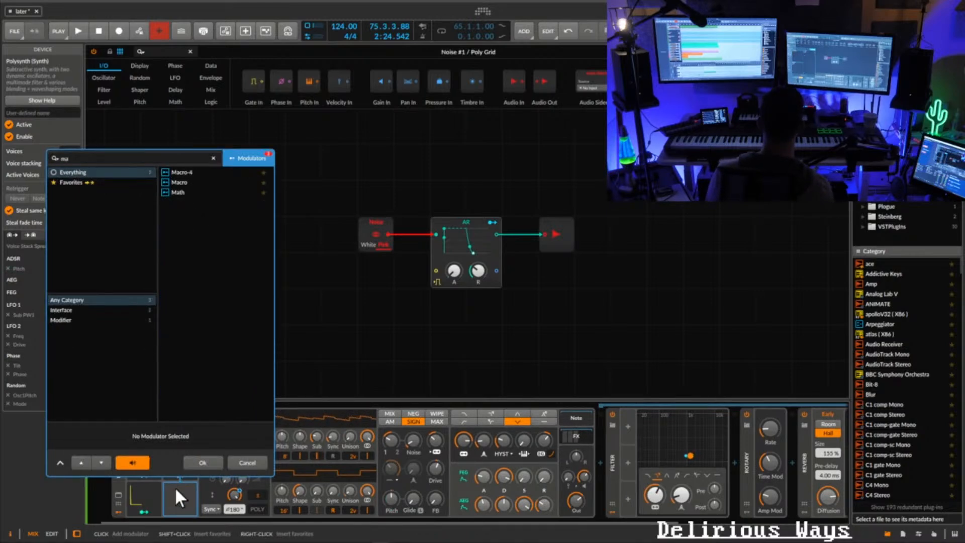
double_click(188, 179)
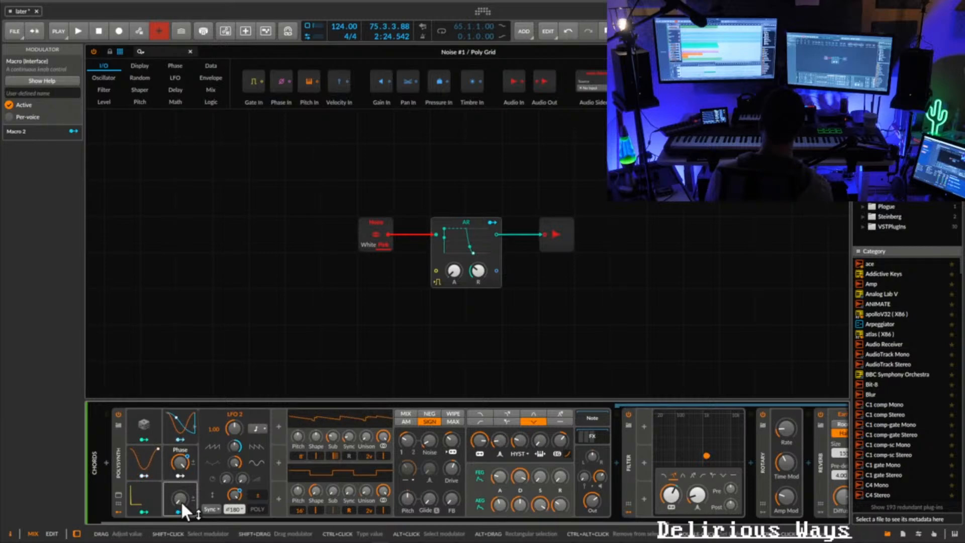
left_click_drag(179, 500, 178, 452)
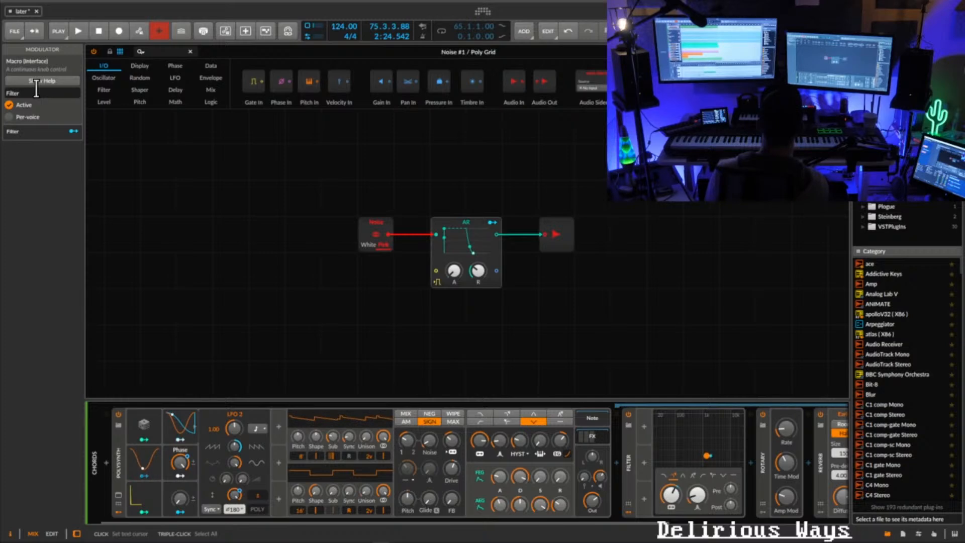
- Map the new macro to the Filter device's Frequency with an amount of +50.31
left_click(179, 511)
left_click_drag(671, 495, 671, 442)
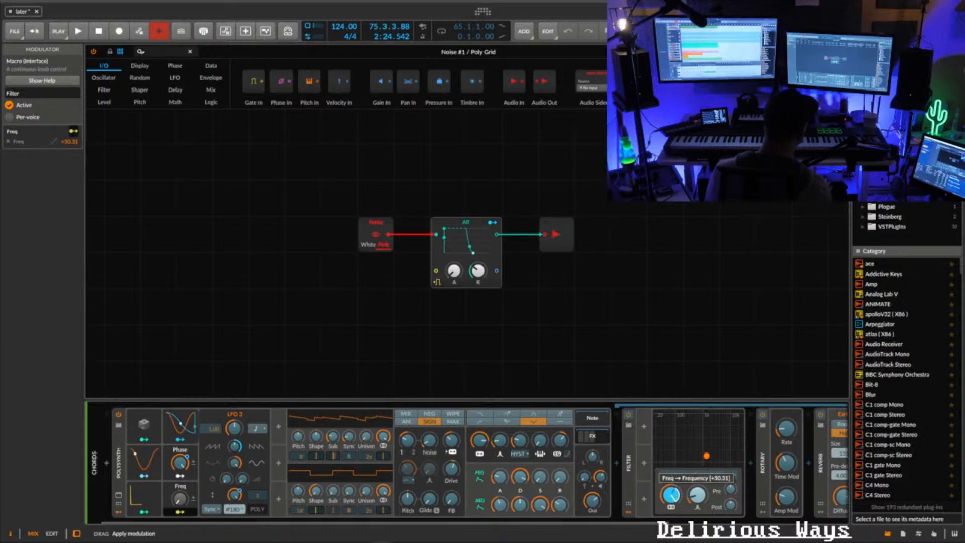
left_click(187, 513)
- Play the track and sweep the filter macro up to 100% and back down to audition the modulation
left_click_drag(185, 496, 185, 421)
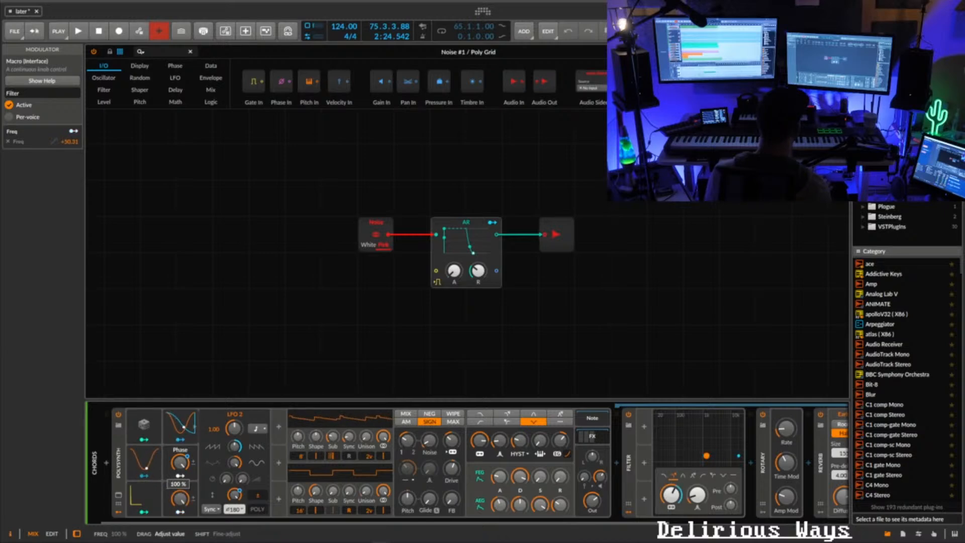
key("space")
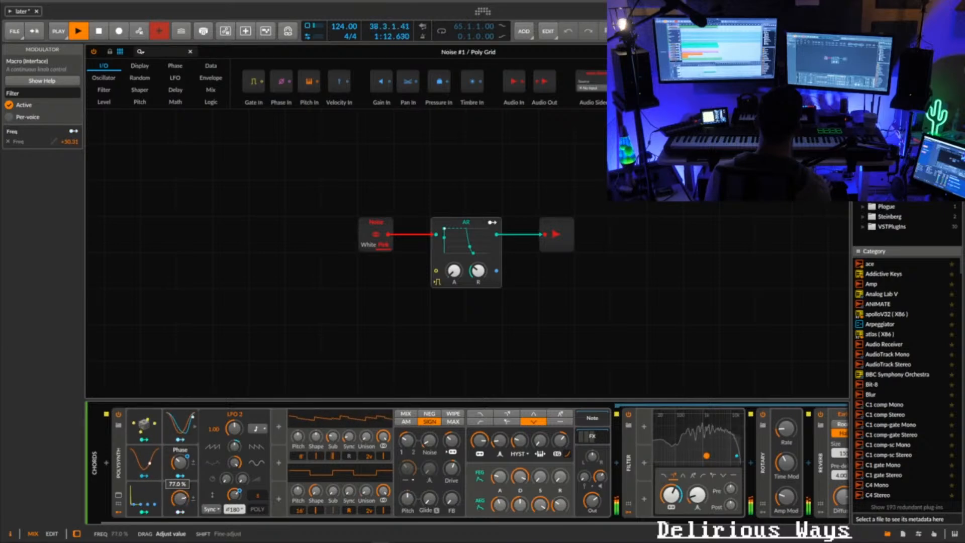
left_click_drag(180, 497, 179, 523)
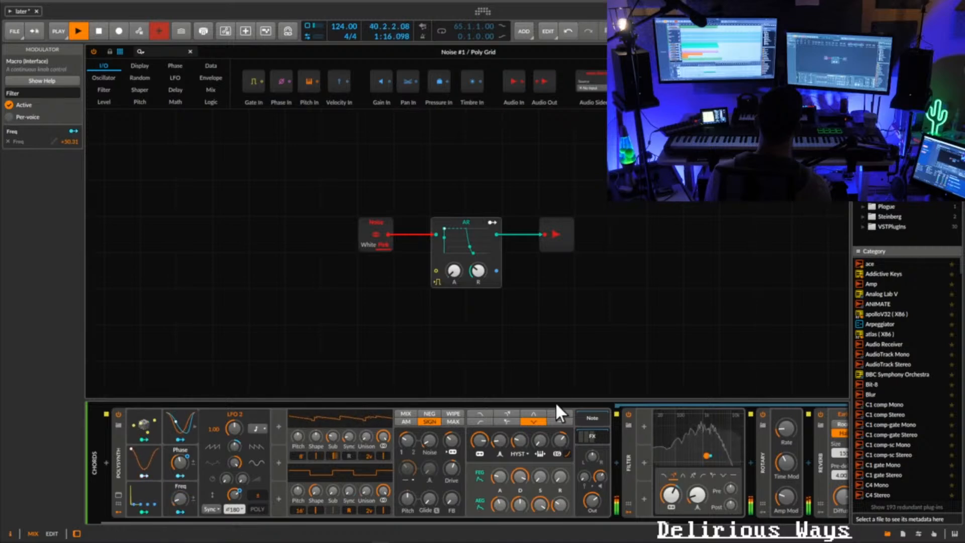
- Insert an Arpeggiator in the Polysynth's Note FX chain
left_click(593, 419)
left_click(616, 462)
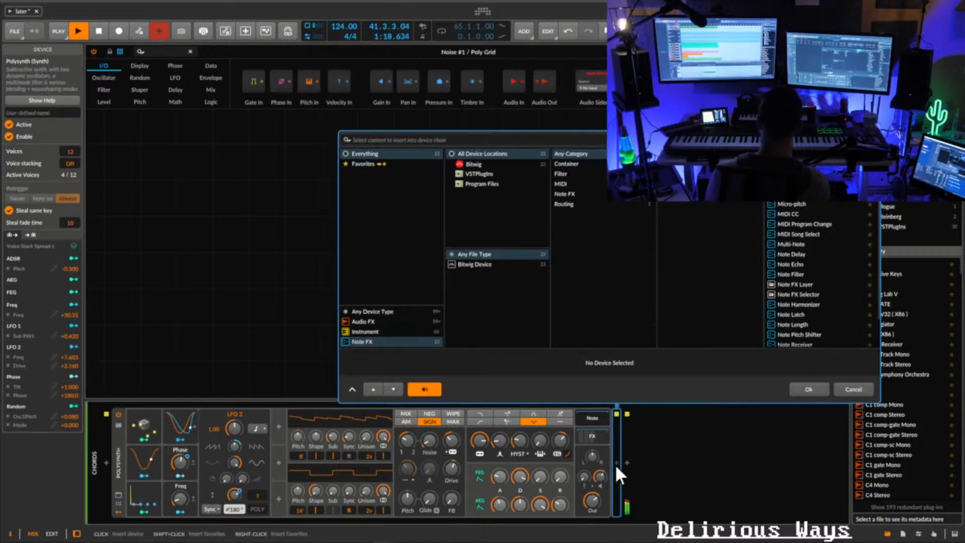
type("arp")
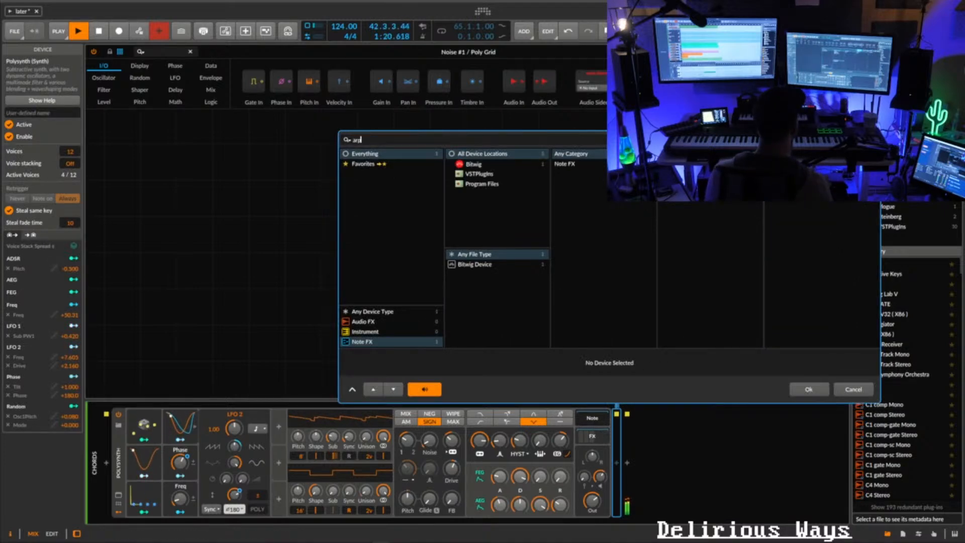
double_click(791, 153)
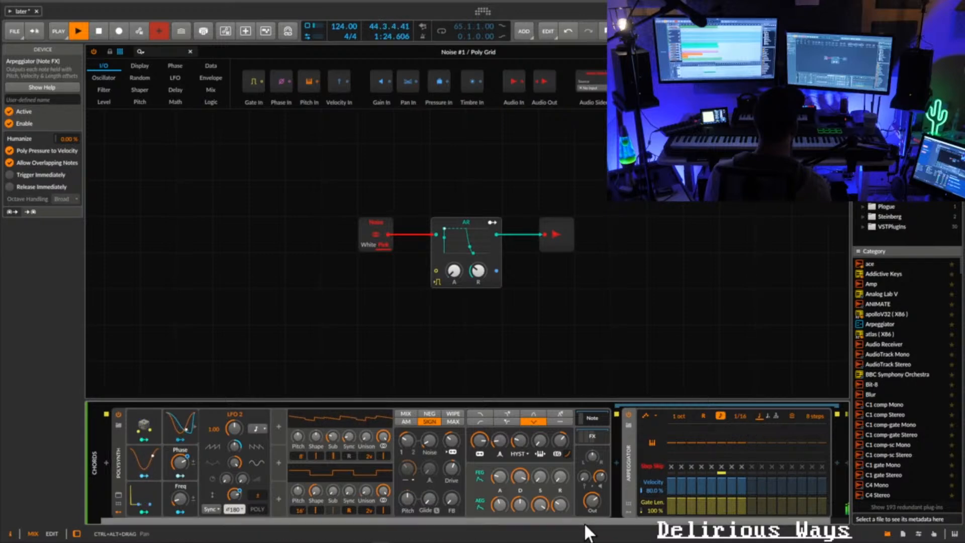
- Set the Arpeggiator's rate to 1/8 and its pattern to Chords
left_click_drag(584, 521, 783, 521)
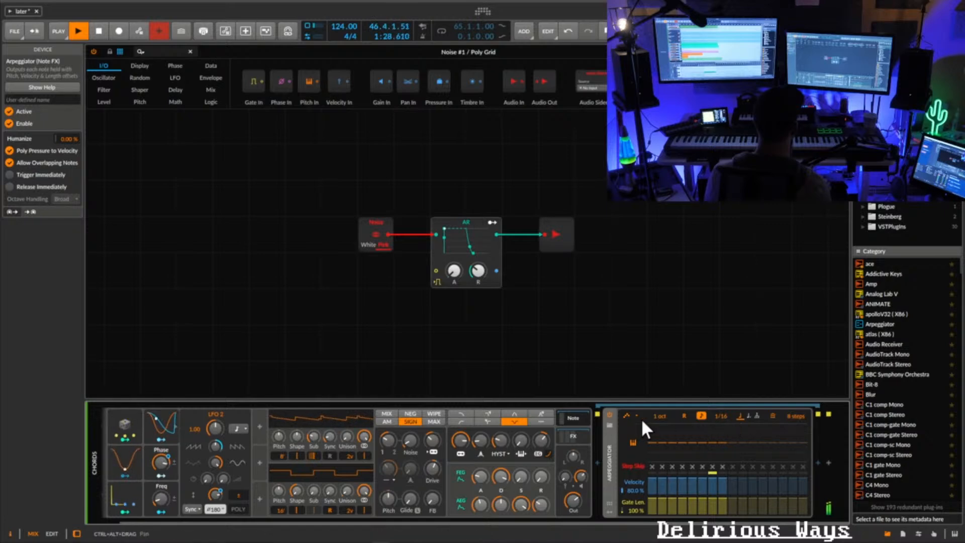
left_click_drag(724, 415, 725, 408)
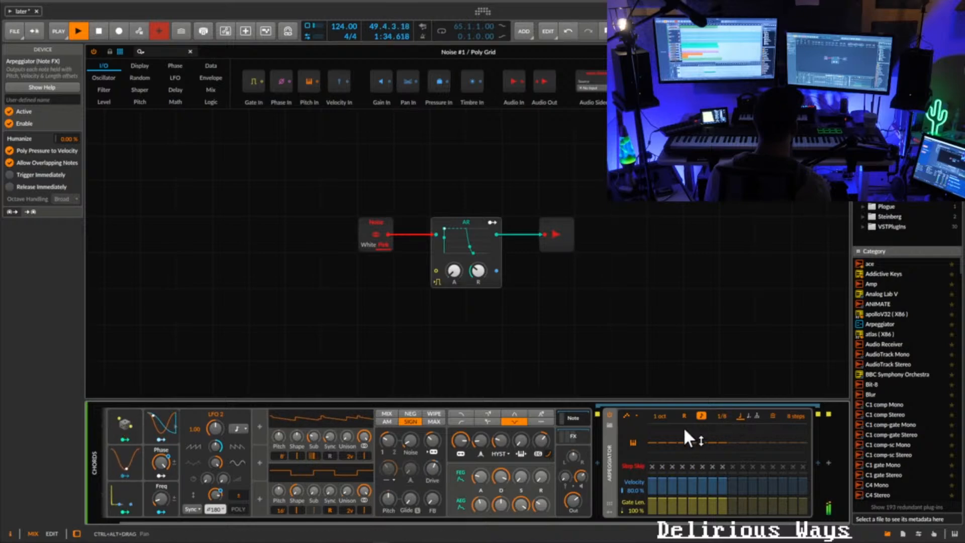
left_click(626, 415)
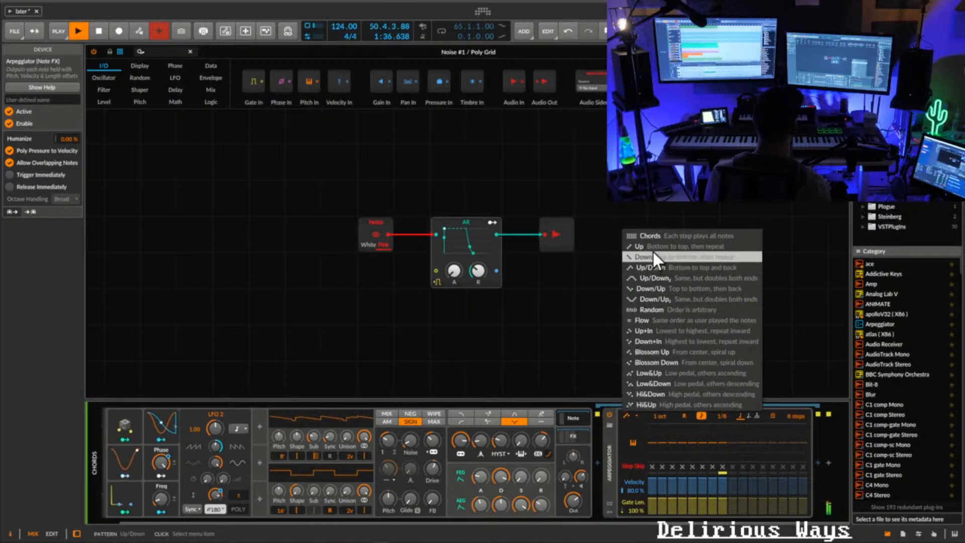
left_click(651, 235)
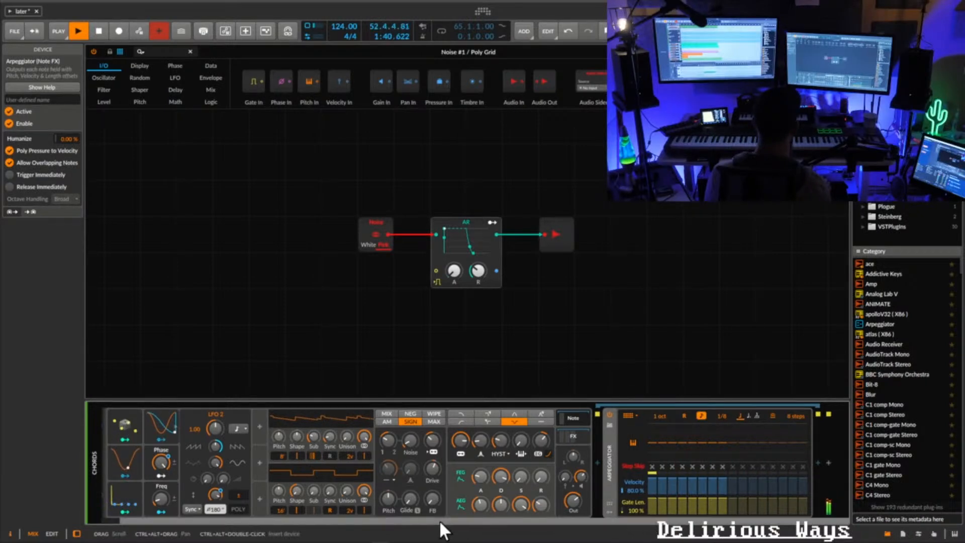
- Raise the Polysynth's Freq macro to 100% and set the Arpeggiator's global gate length to 76.0%
left_click_drag(392, 522, 280, 521)
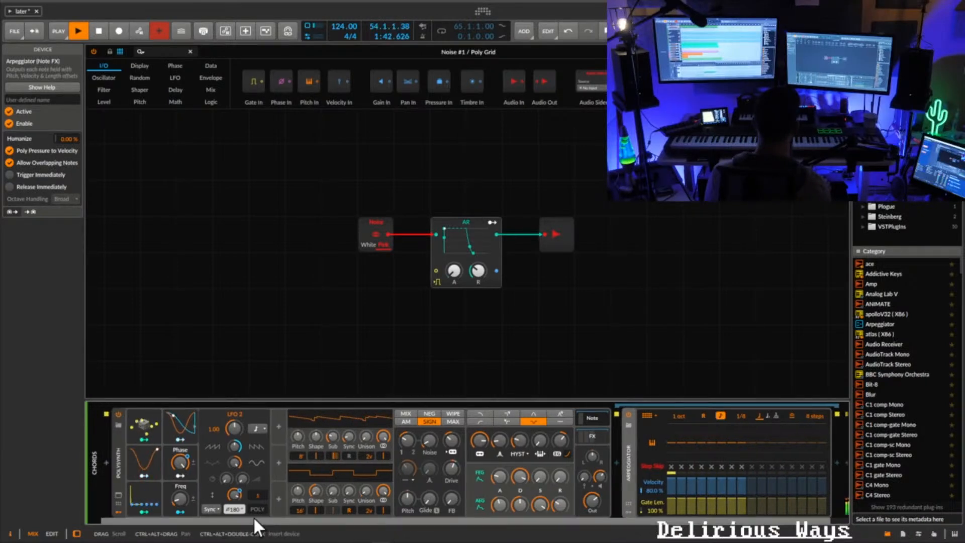
left_click_drag(183, 503, 183, 485)
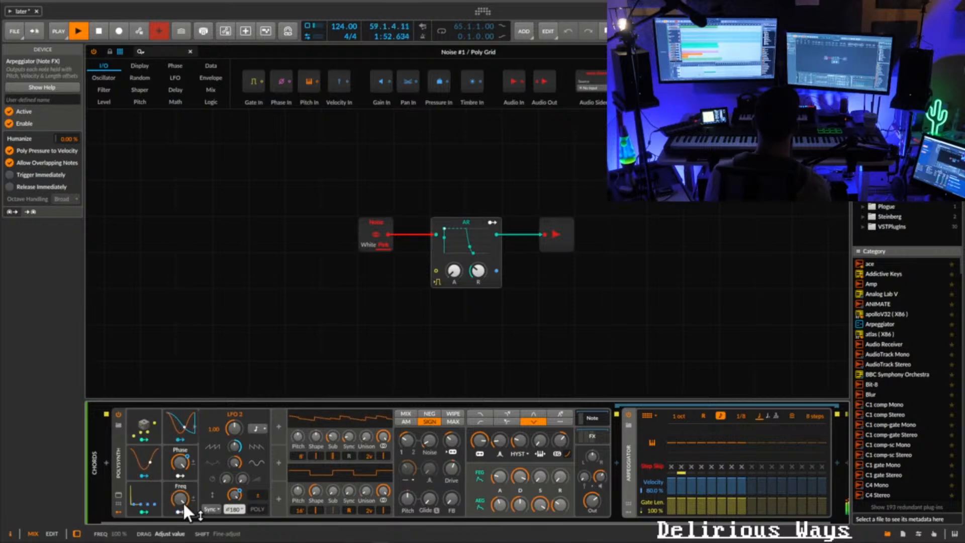
mouse_move(657, 511)
left_mouse_down()
mouse_move(657, 529)
mouse_move(657, 510)
left_mouse_up()
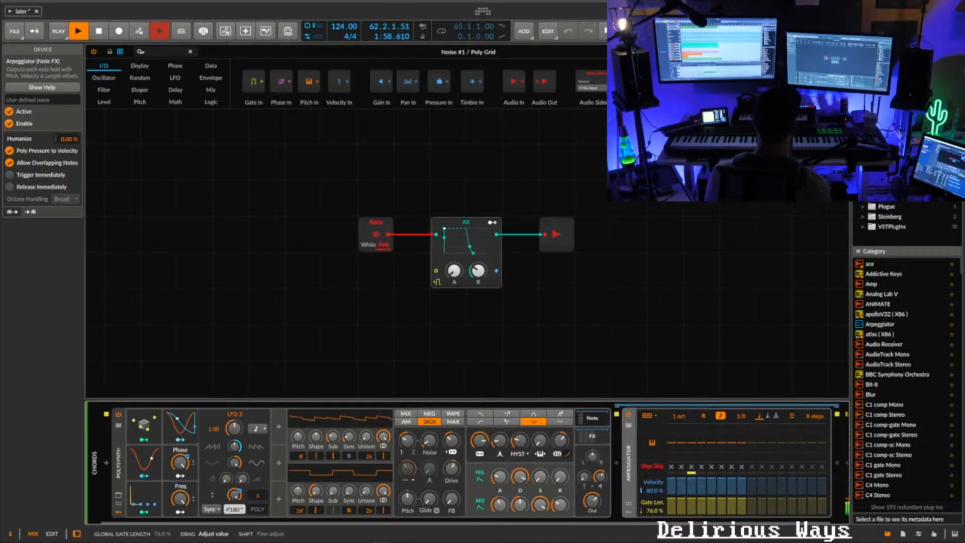
left_click_drag(657, 511, 657, 511)
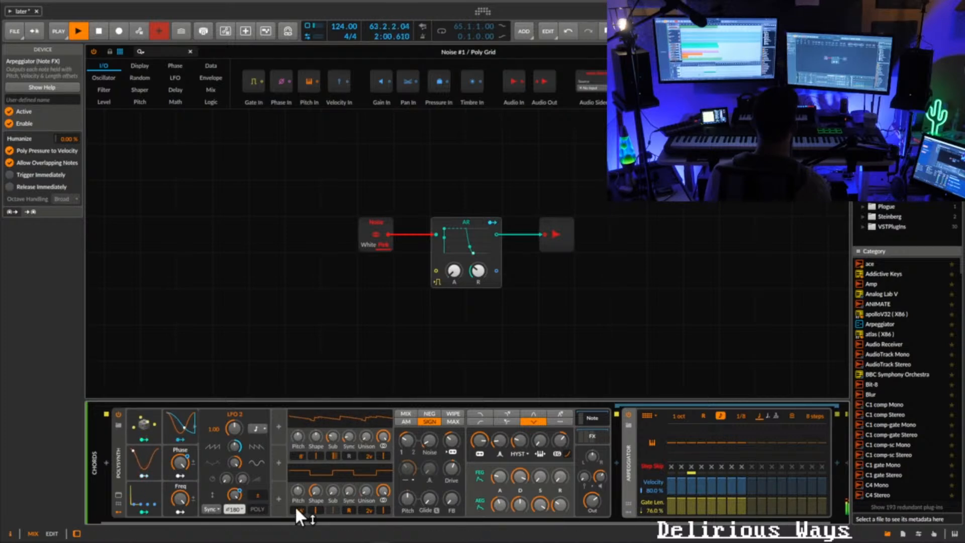
- Adjust the Polysynth's Freq macro and restart playback from the beginning of the arrangement
left_click_drag(177, 499, 177, 499)
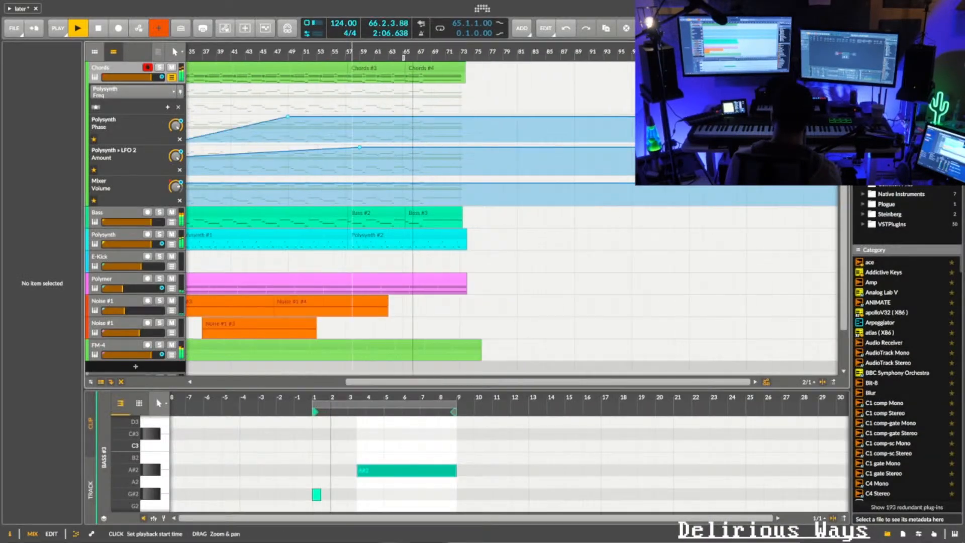
left_click_drag(201, 51, 246, 30)
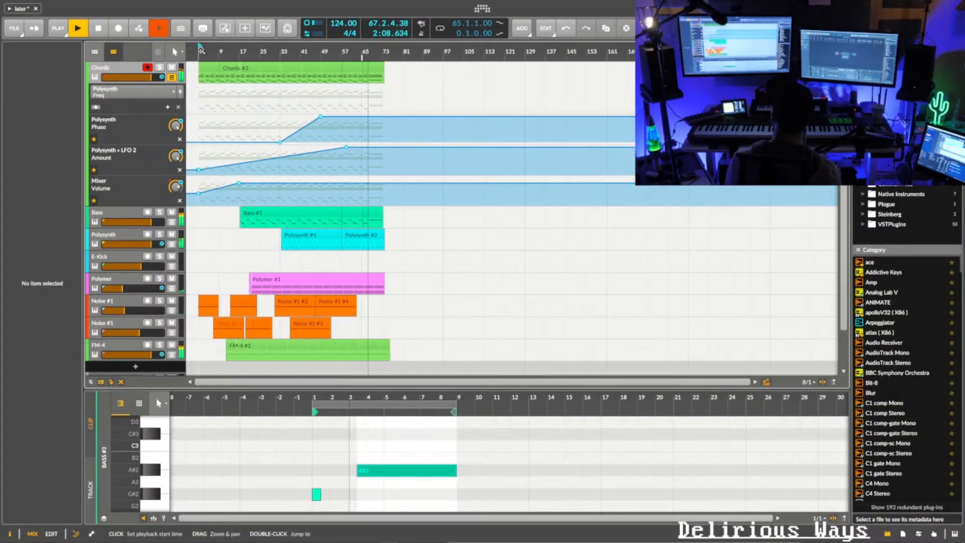
double_click(200, 50)
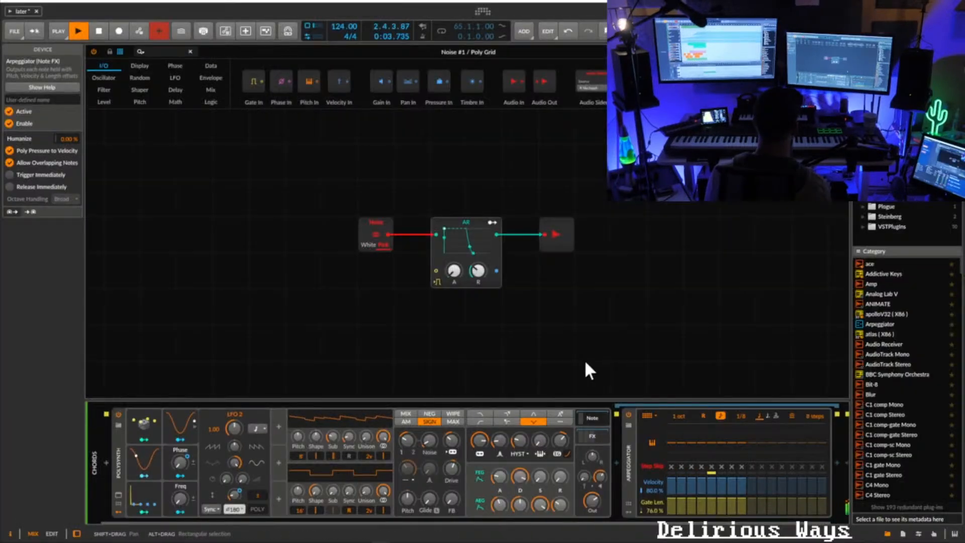
- Set the Polysynth's amplitude envelope attack to 0.00% and its release to about 36%
left_click(505, 502)
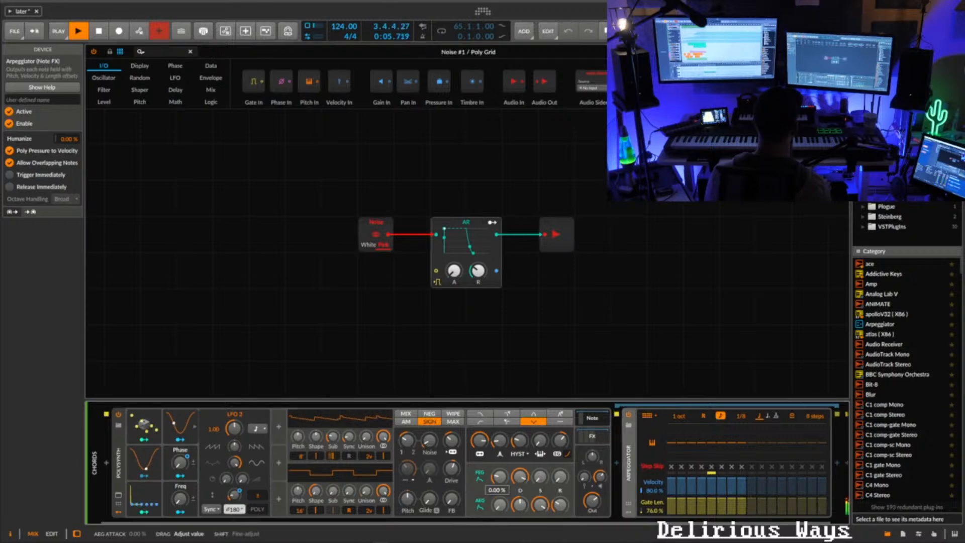
left_click(561, 504)
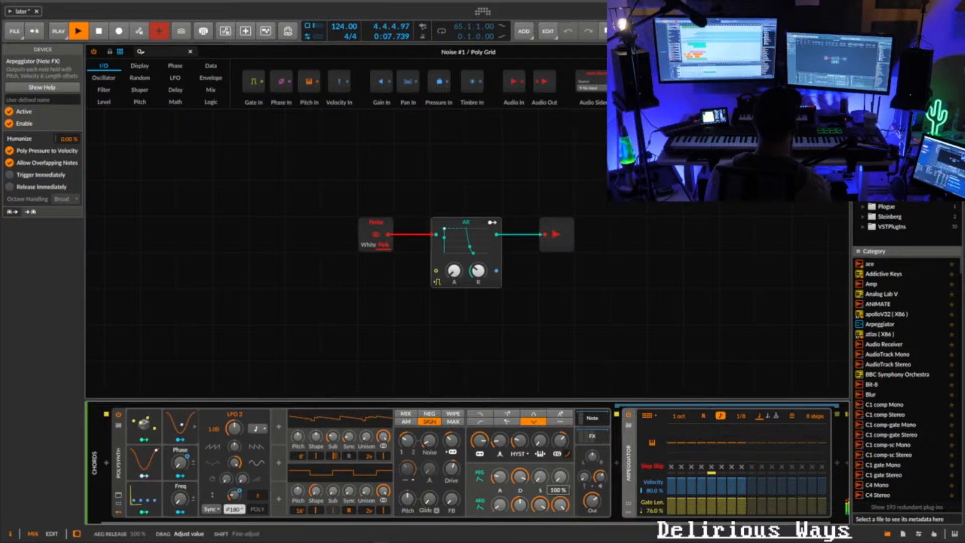
left_click_drag(560, 504, 567, 509)
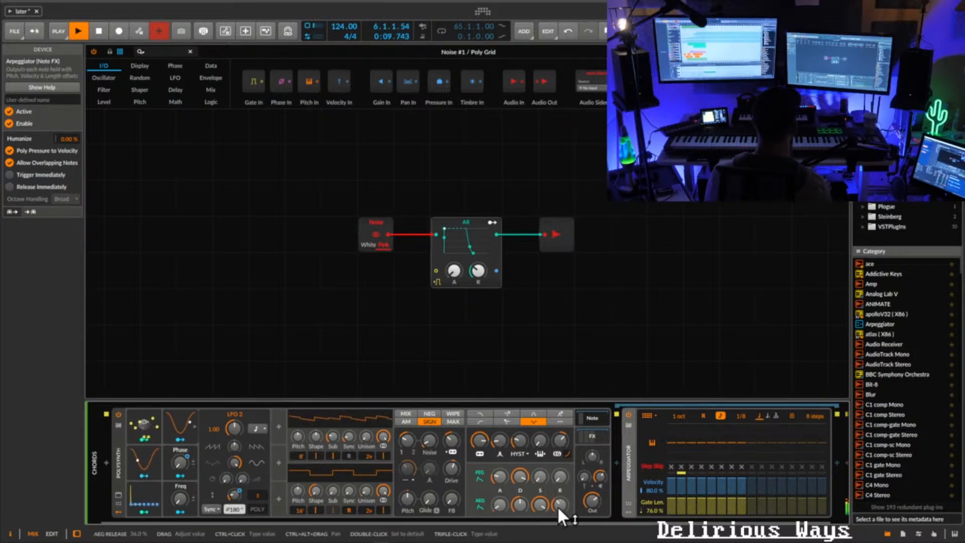
- Try a 79.0% amplitude envelope release on the Polysynth with Arpeggiator gate lengths of 100% and 36.0%, restarting playback
left_click_drag(487, 505, 487, 490)
left_click_drag(557, 510, 557, 508)
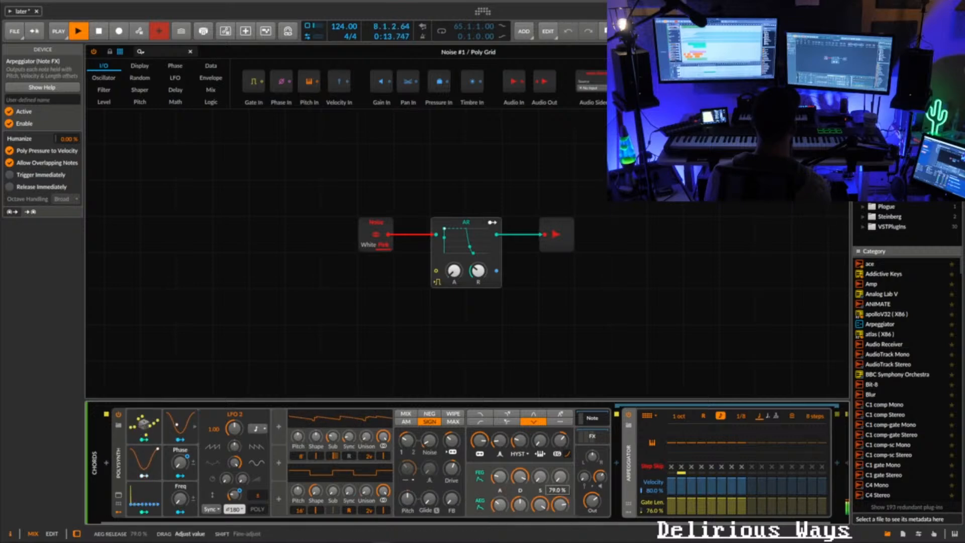
mouse_move(640, 506)
left_mouse_down()
mouse_move(641, 483)
mouse_move(655, 516)
left_mouse_up()
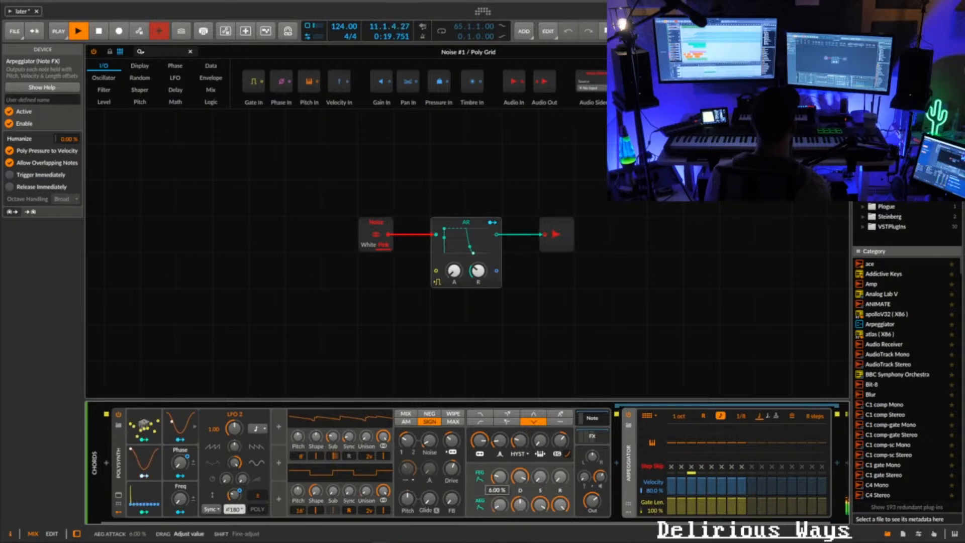
left_click_drag(654, 510, 654, 523)
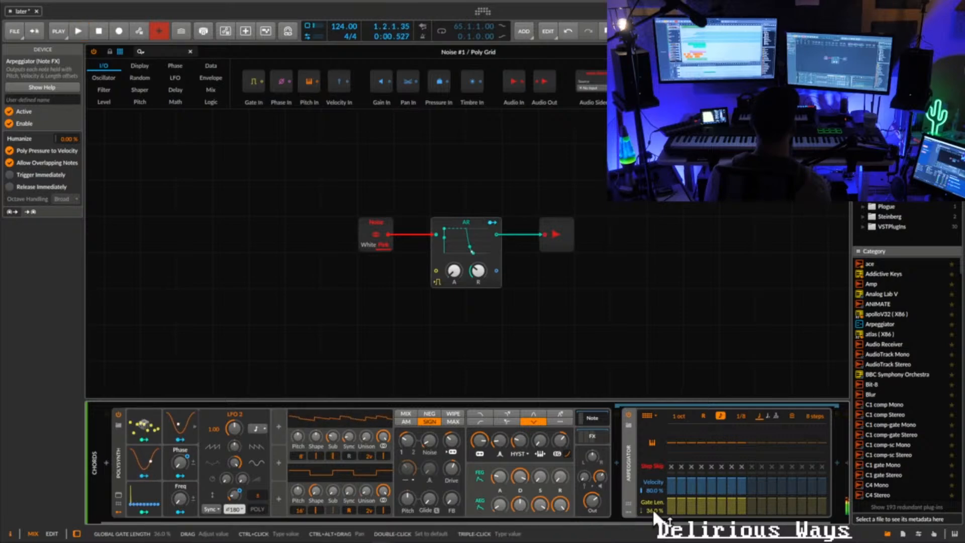
key("space")
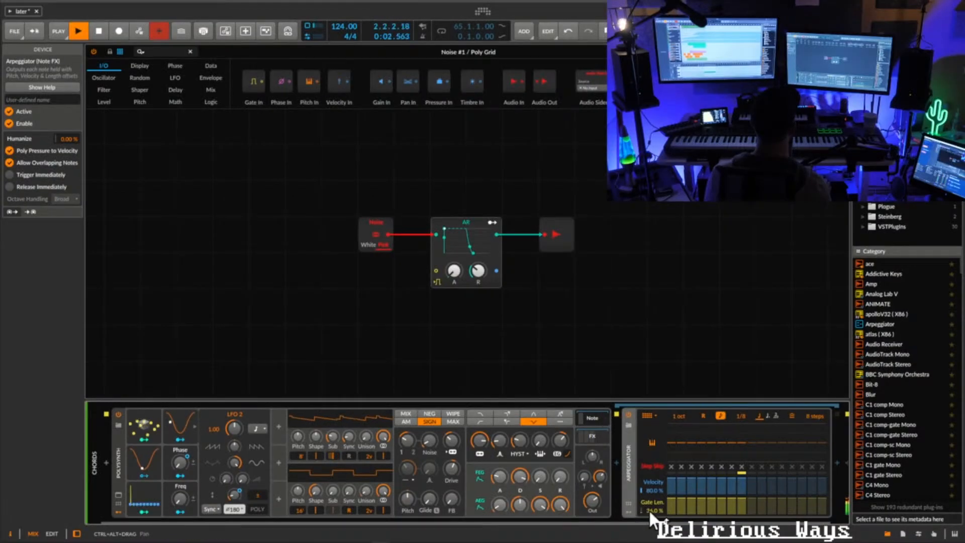
- Set the Polysynth's amplitude envelope release to 23.5% and lengthen its attack
left_click_drag(562, 505, 562, 532)
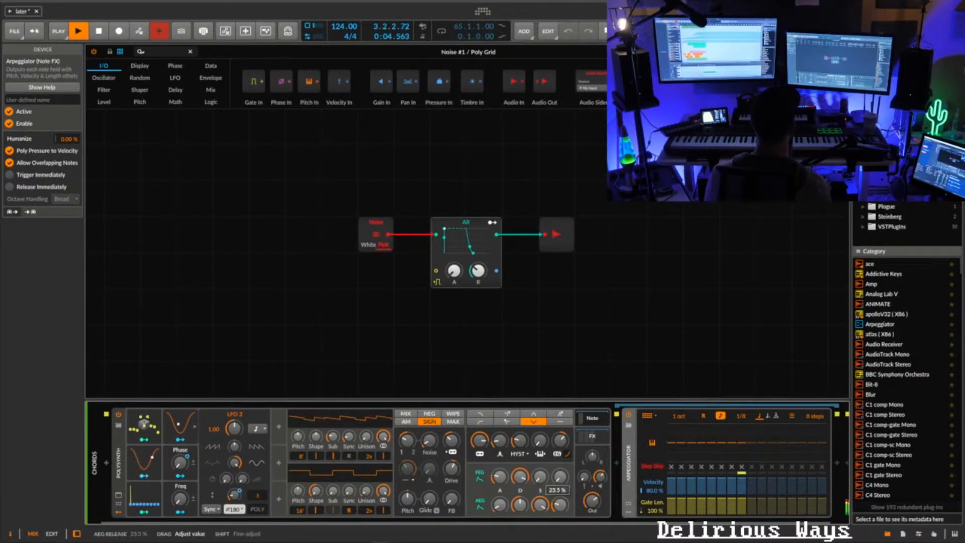
left_click_drag(499, 504, 502, 505)
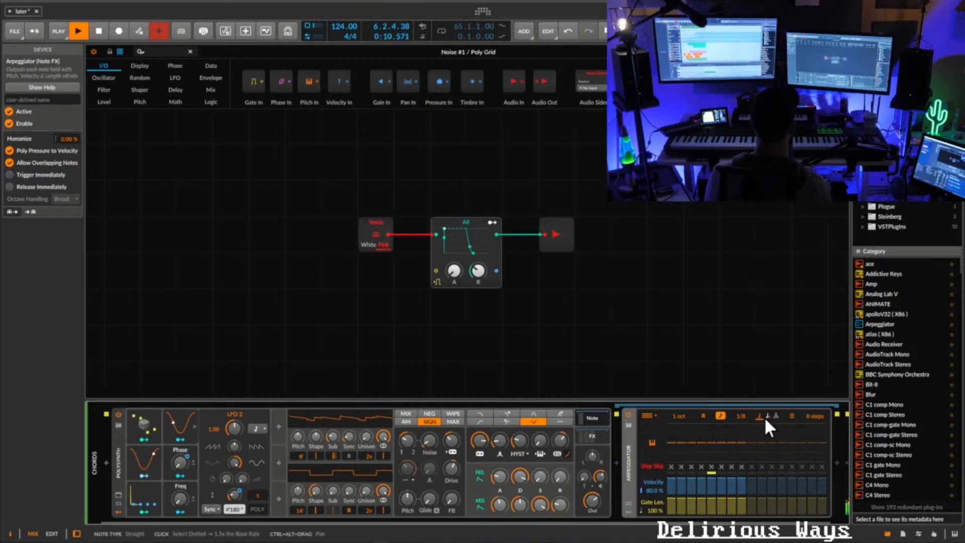
- Switch off the Arpeggiator with its global gate length set to 60.0%, and save the project
left_click(628, 414)
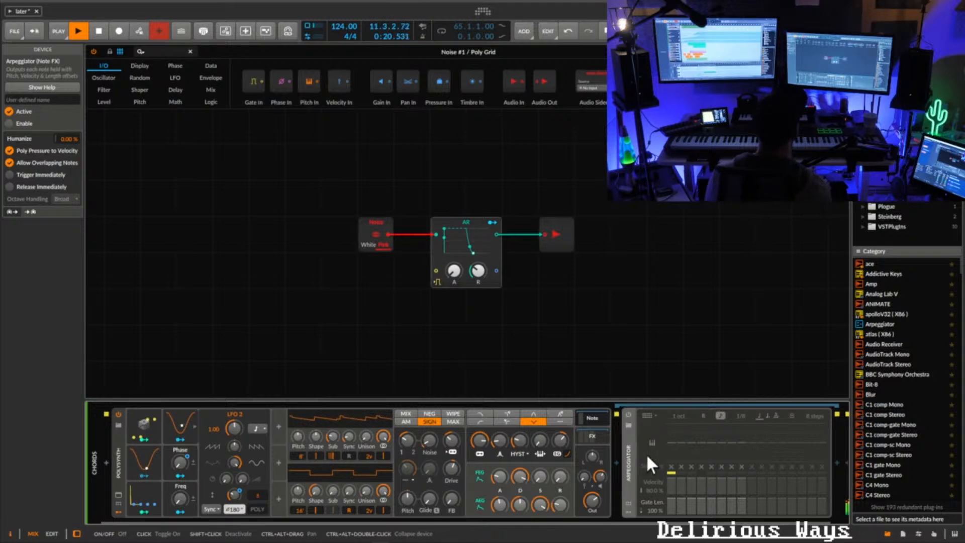
left_click_drag(648, 508, 648, 522)
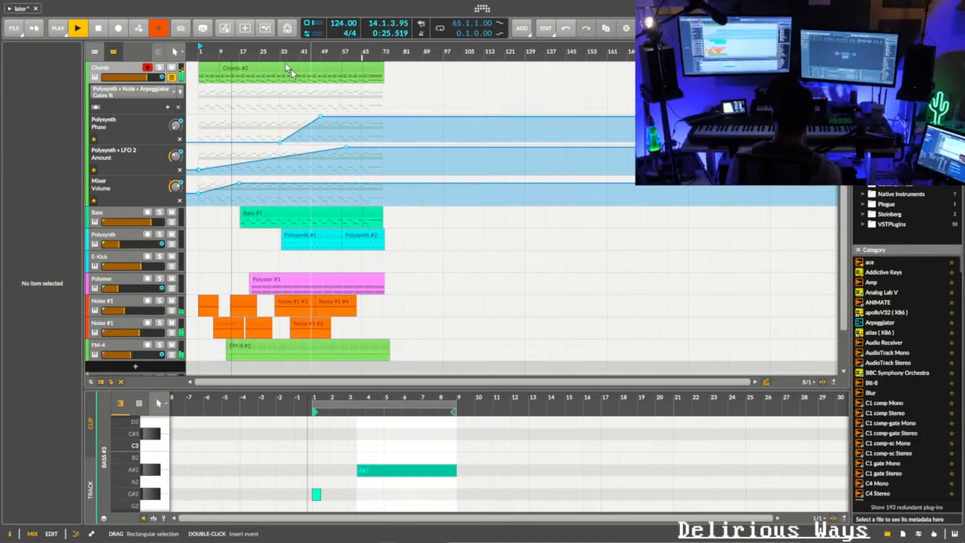
left_click(15, 29)
left_click(31, 79)
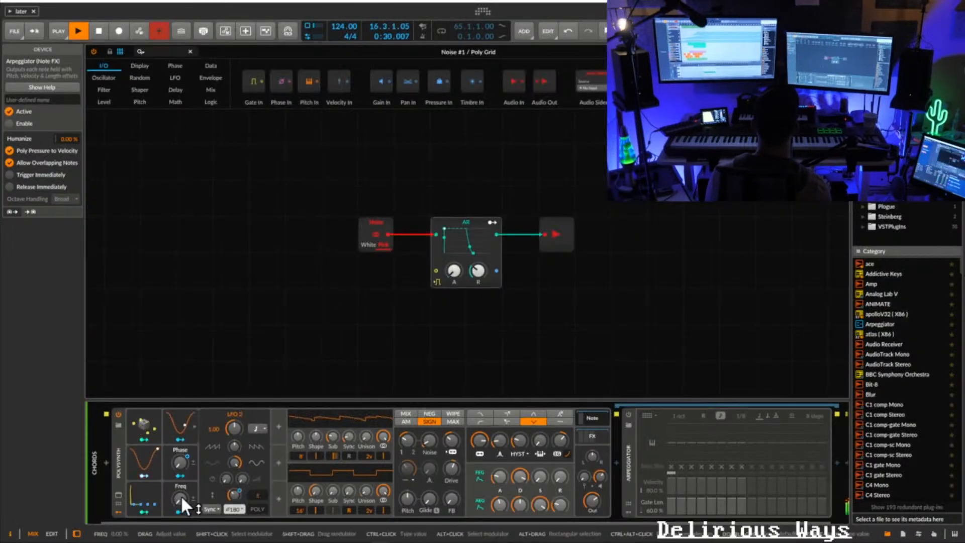
- Add an automation lane for the Chords Polysynth's Freq macro, ramping it from 0.00% at about bar 49 to 72.8% at bar 65
left_click(179, 498)
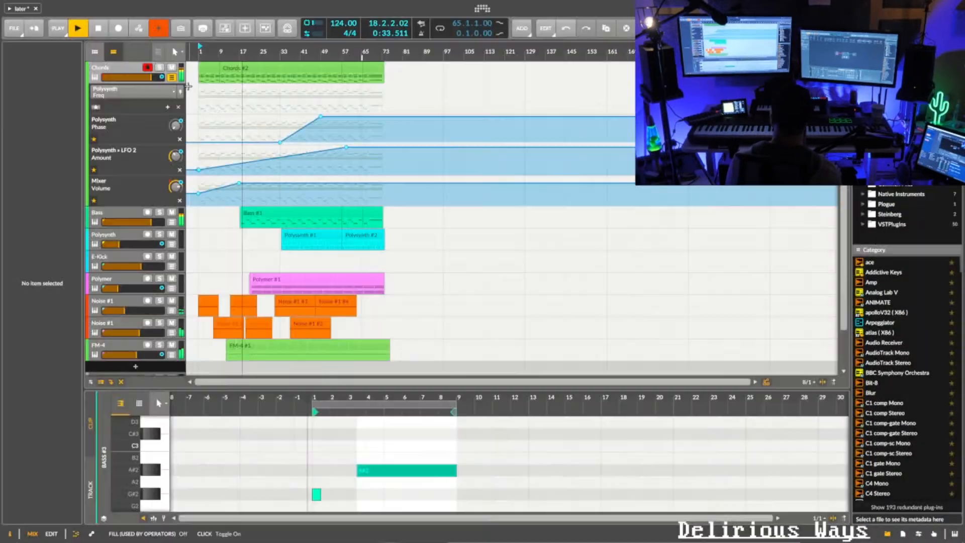
left_click(168, 107)
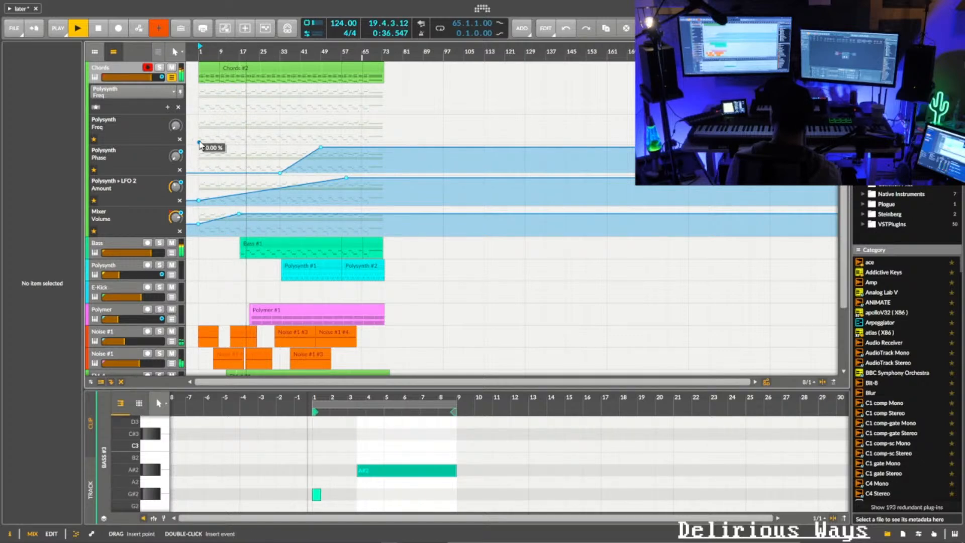
left_click(300, 143)
left_click_drag(314, 147, 362, 126)
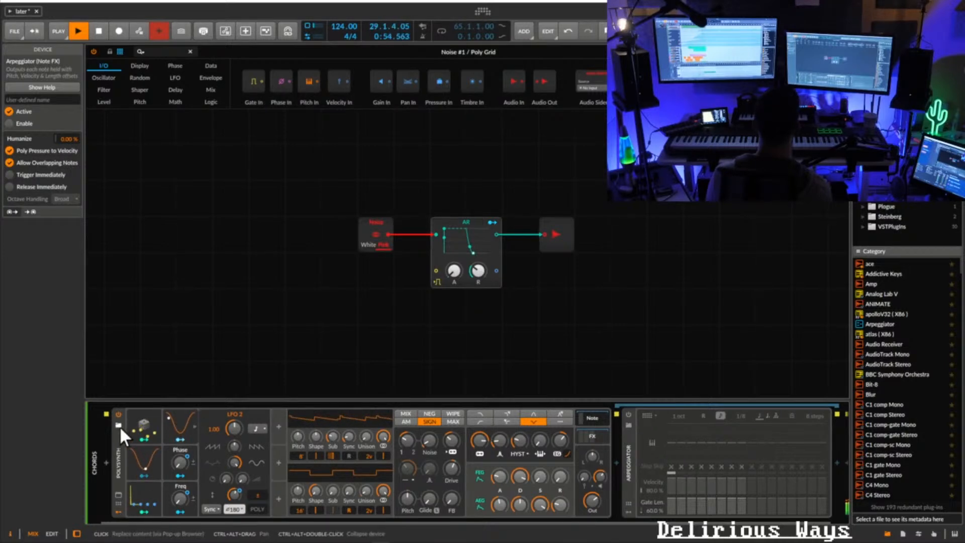
- Examine the Polysynth's expanded oscillator and envelope view, and compare the track levels in the mixer with the arrangement
left_click(121, 492)
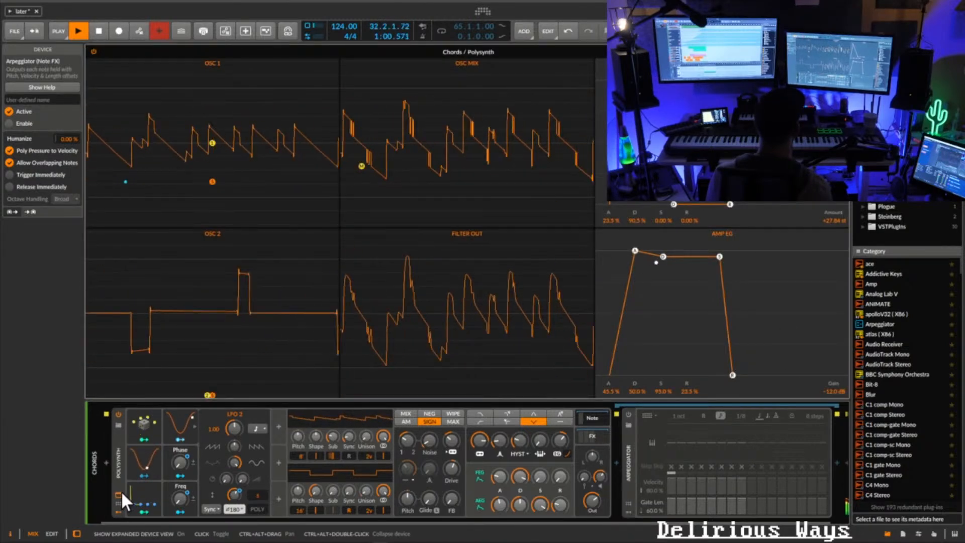
left_click(121, 491)
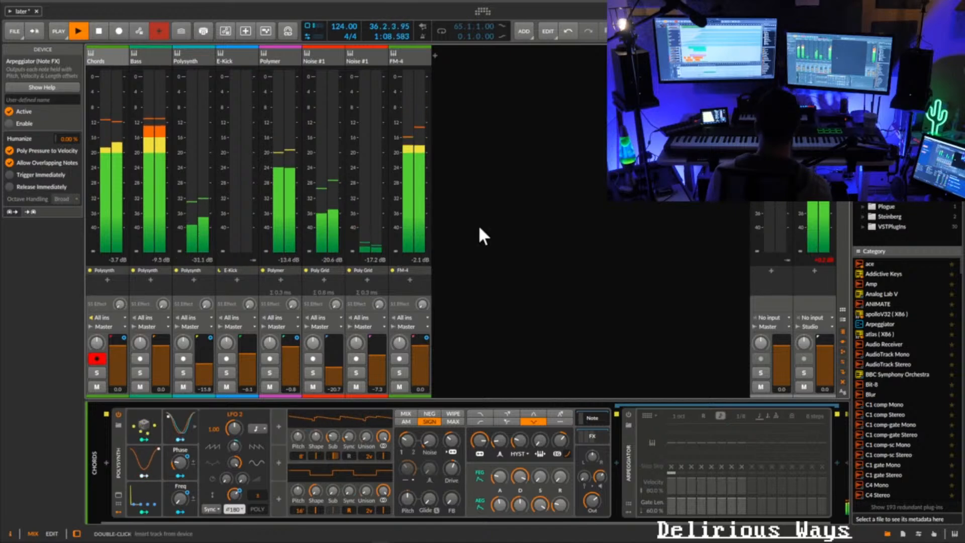
key("alt+1")
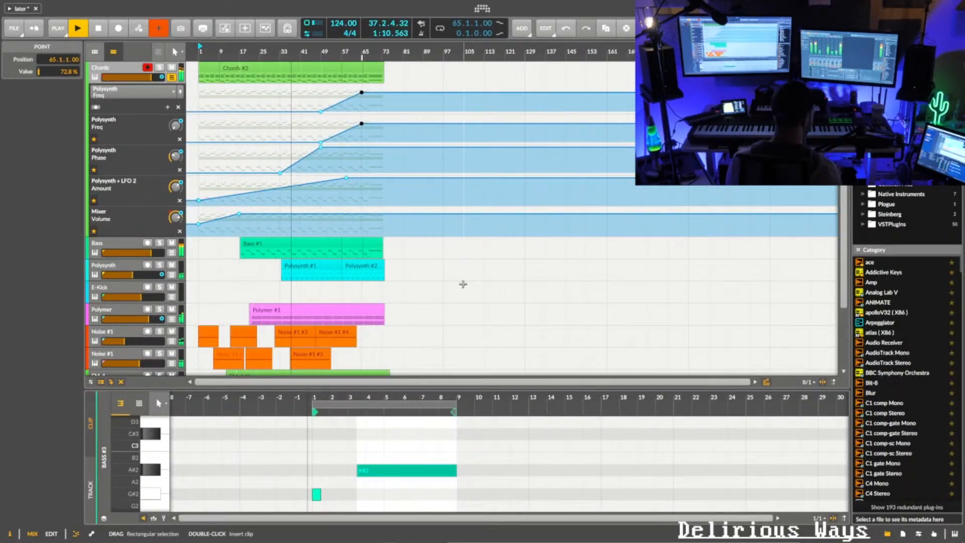
key("alt+2")
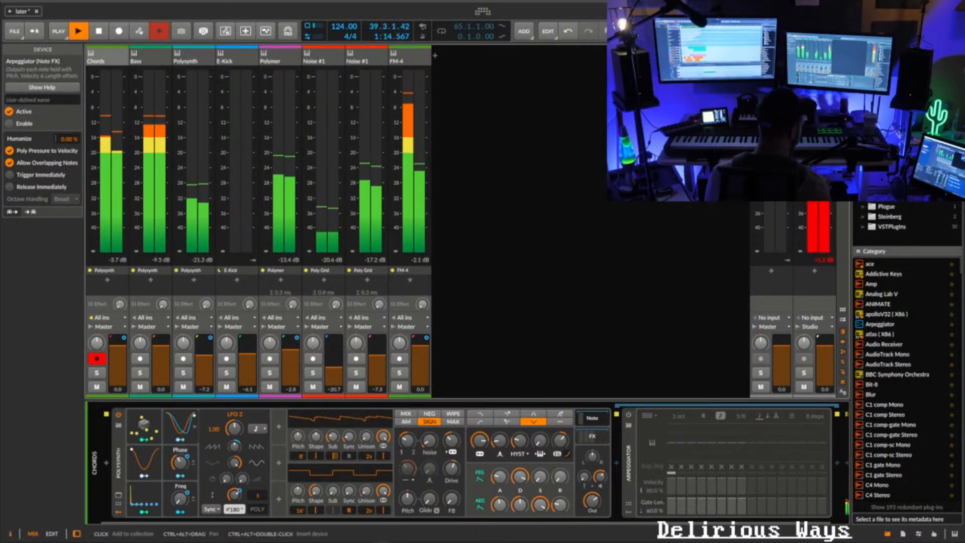
key("alt+1")
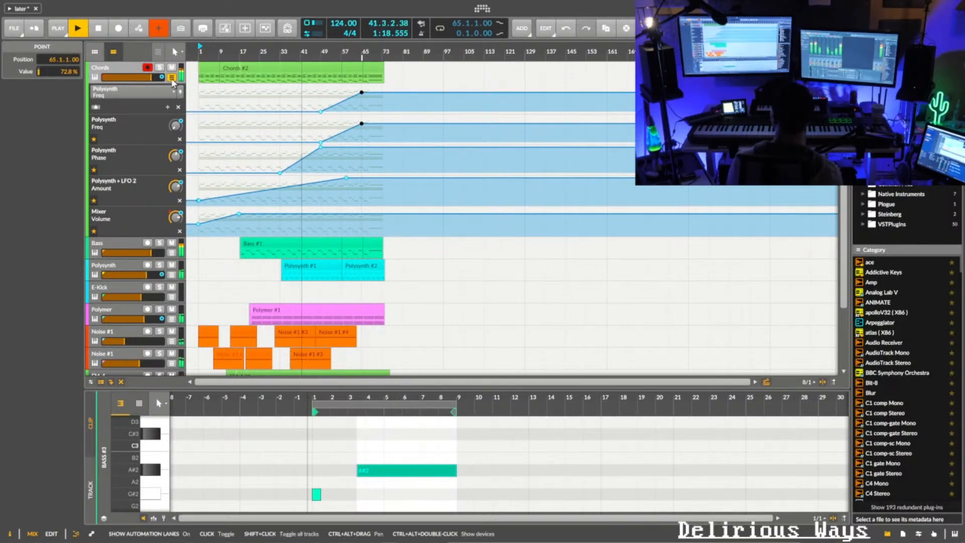
- Save the project
left_click(14, 28)
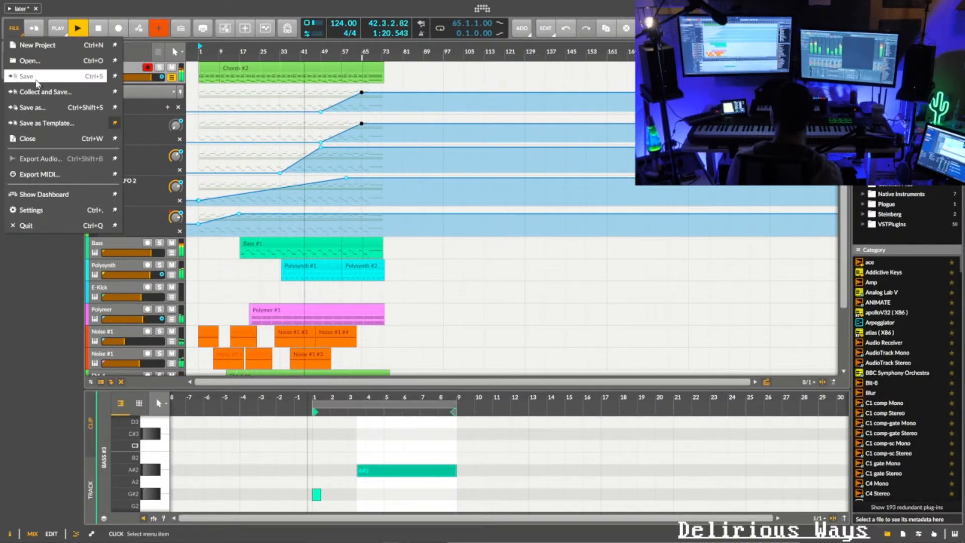
left_click(37, 83)
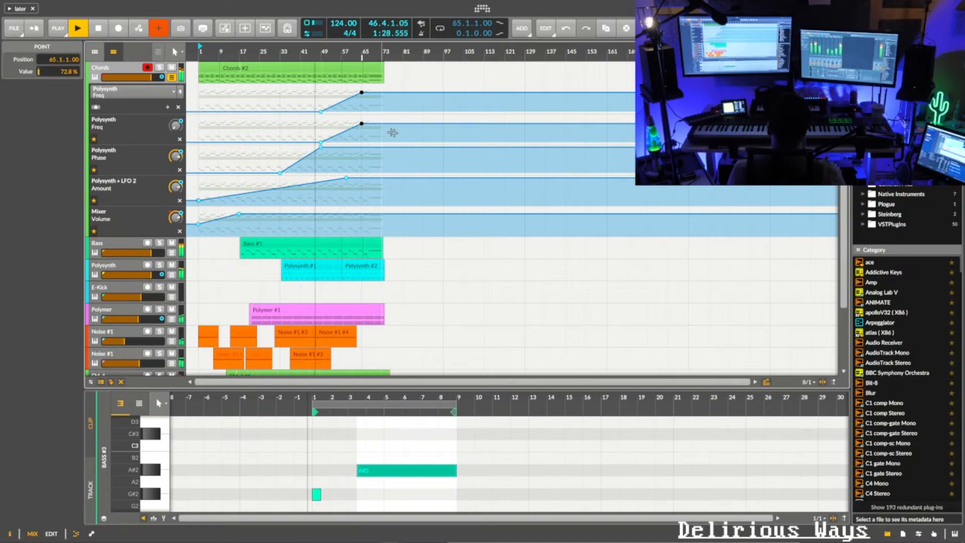
- Toggle the Chords Arpeggiator and audition the arrangement from bar 57 and from bar 25
key("alt+2")
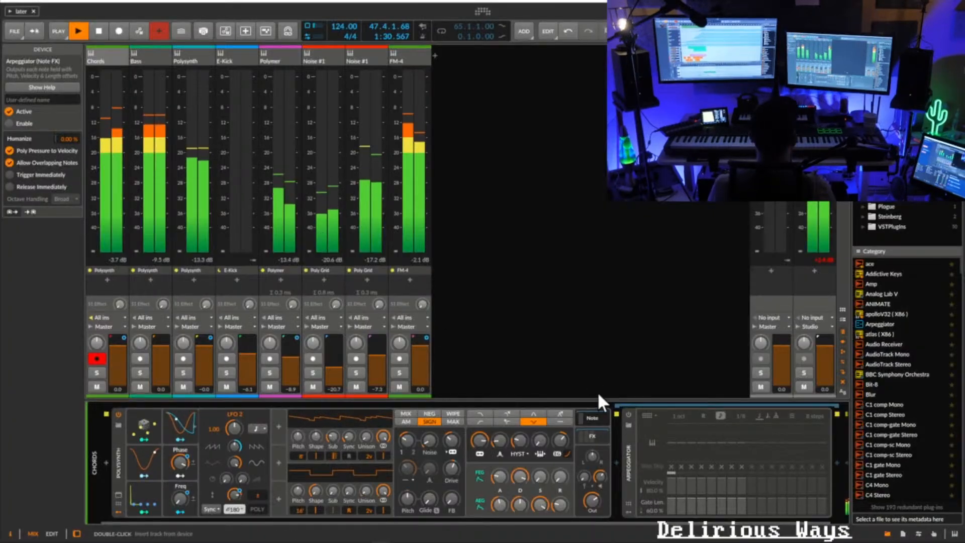
left_click(628, 415)
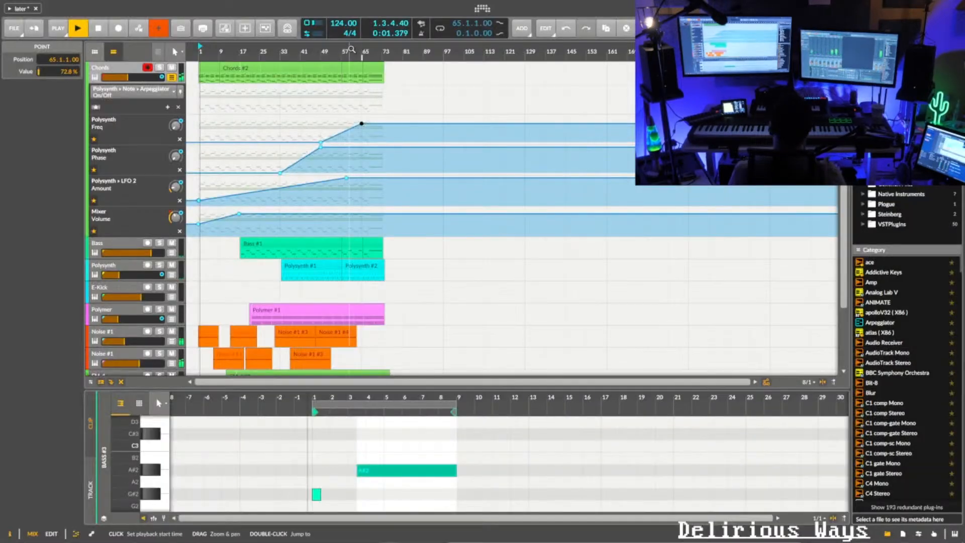
double_click(342, 49)
mouse_move(342, 49)
left_mouse_down()
mouse_move(338, 136)
mouse_move(330, 49)
left_mouse_up()
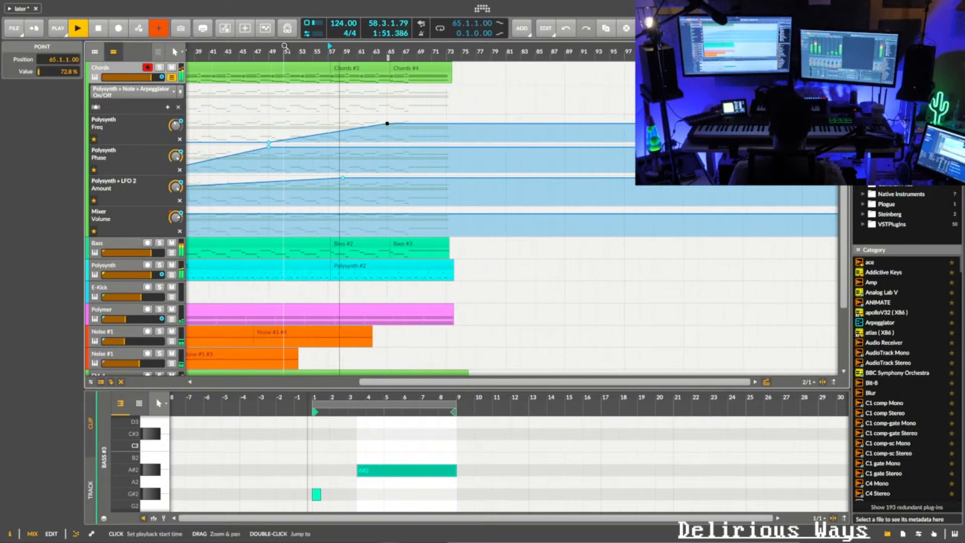
double_click(254, 49)
left_click_drag(254, 49, 284, 23)
double_click(236, 50)
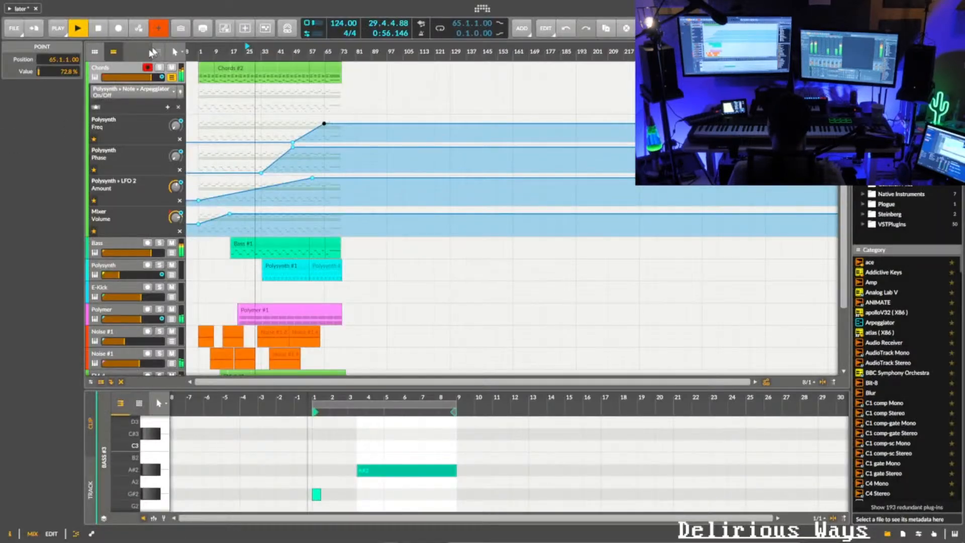
- Duplicate the Chords track and delete the copy's opening clip before bar 9
right_click(132, 70)
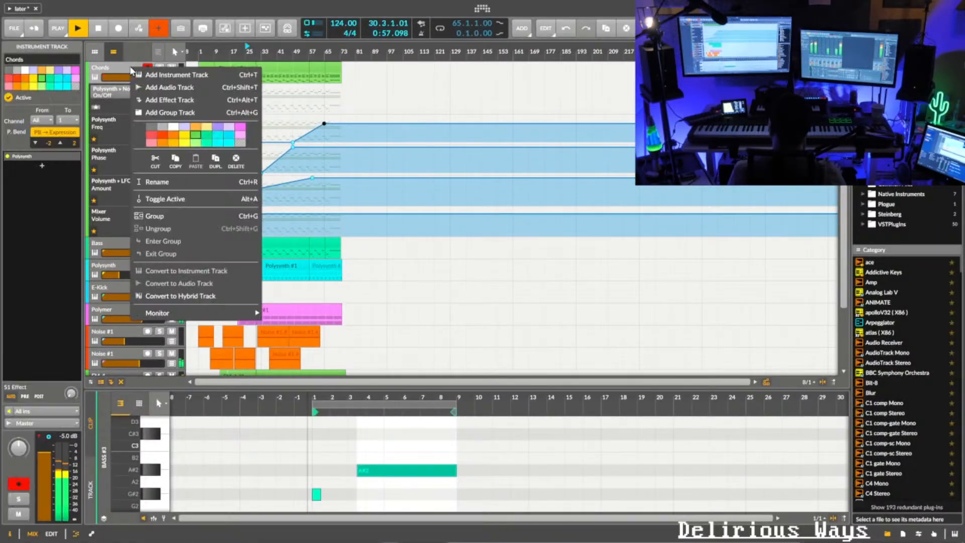
left_click(212, 161)
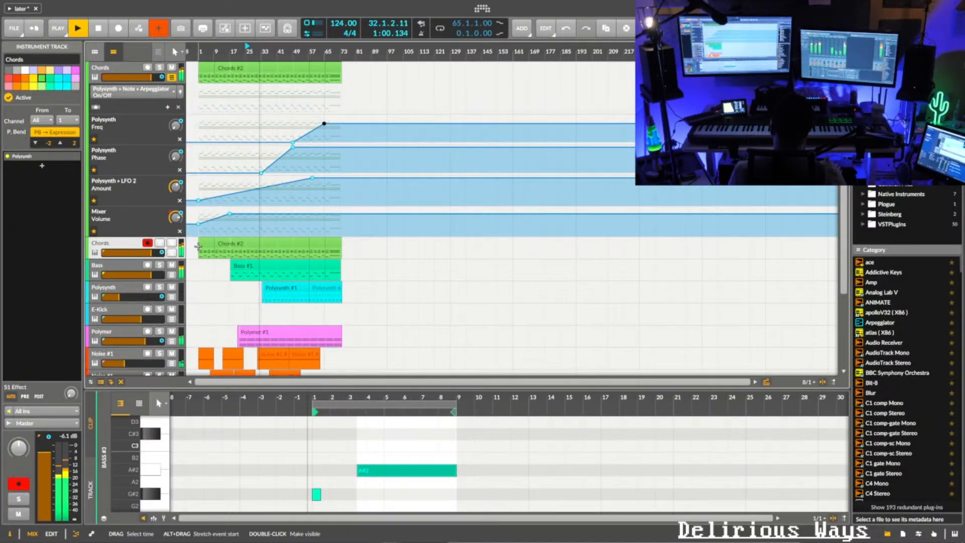
left_click_drag(194, 241, 284, 243)
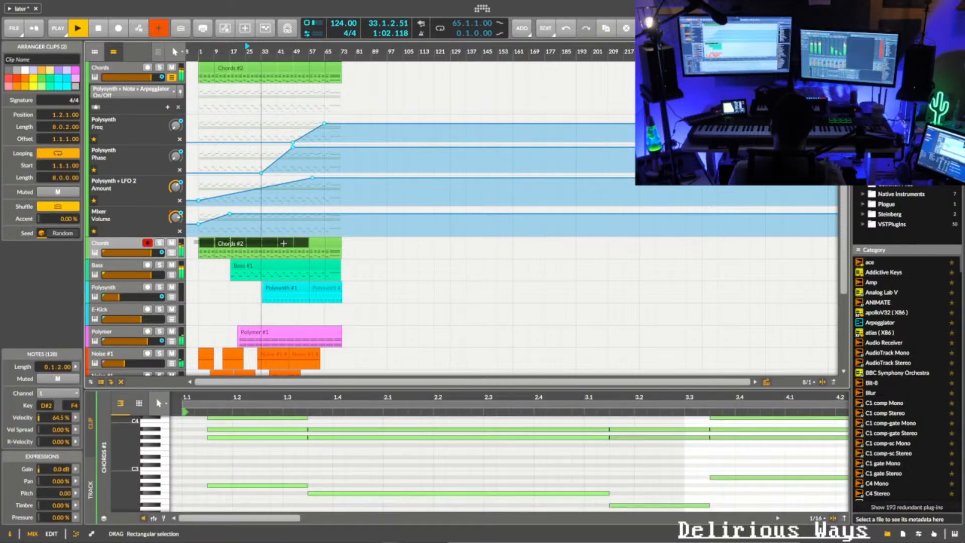
left_click_drag(225, 245, 209, 243)
key("Delete")
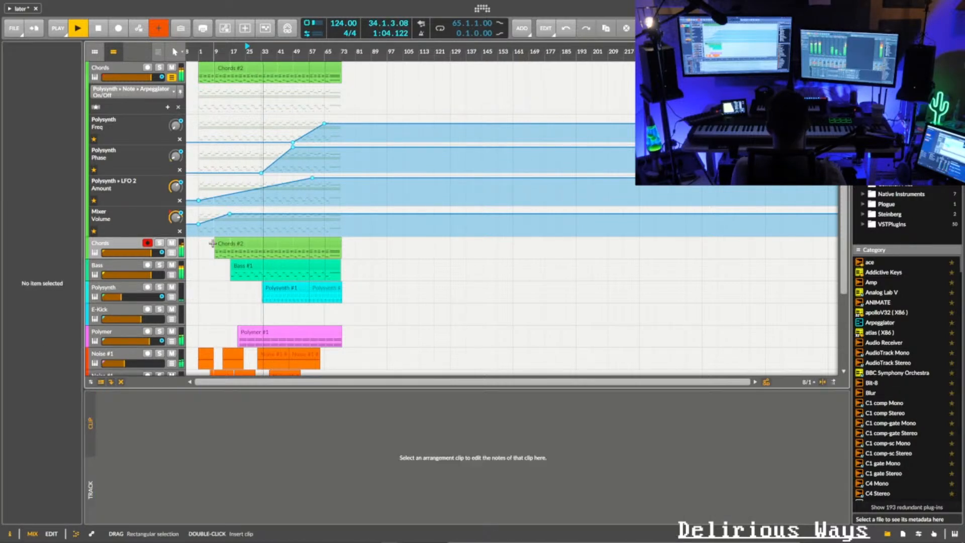
- Enable the Arpeggiator in the note chain of the duplicated Chords track's Polysynth and restart playback
key("space")
left_click(125, 245)
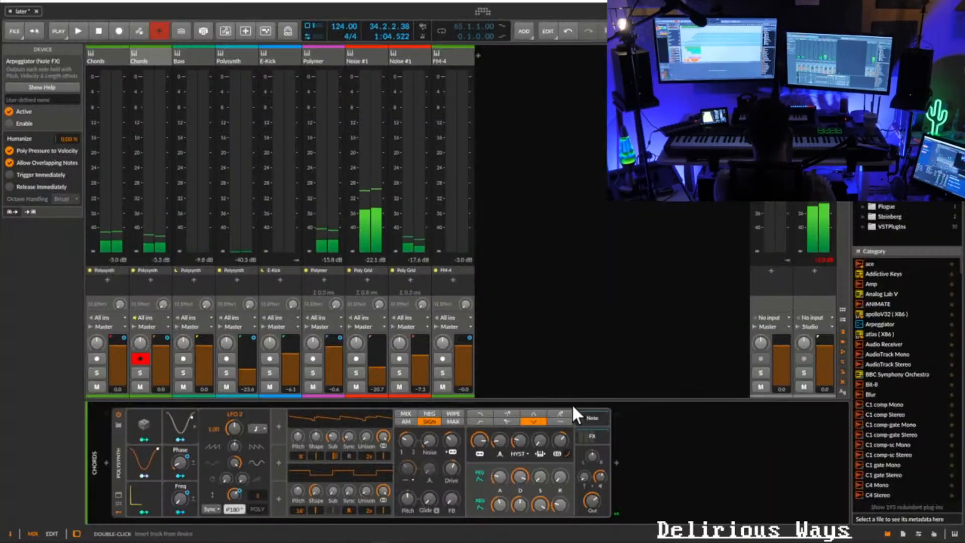
left_click(591, 420)
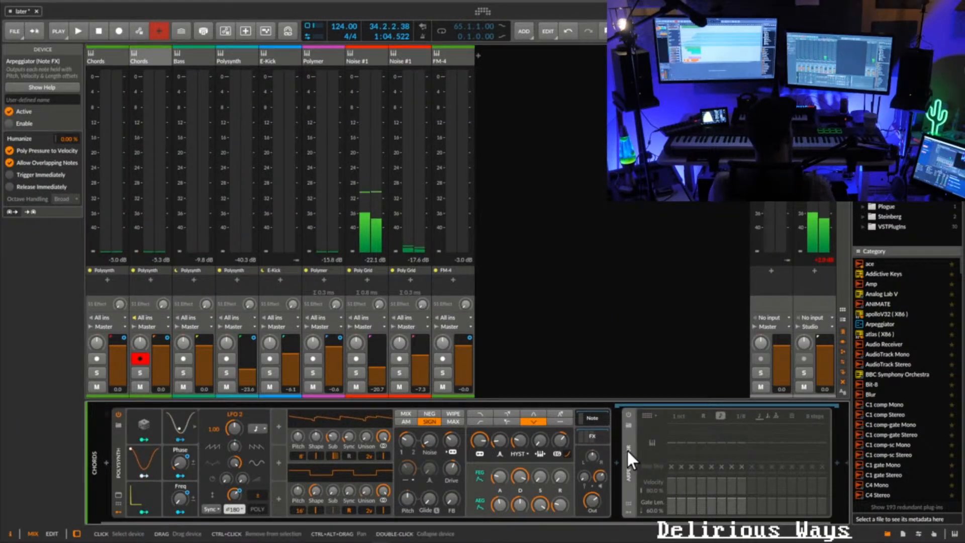
left_click(629, 413)
key("space")
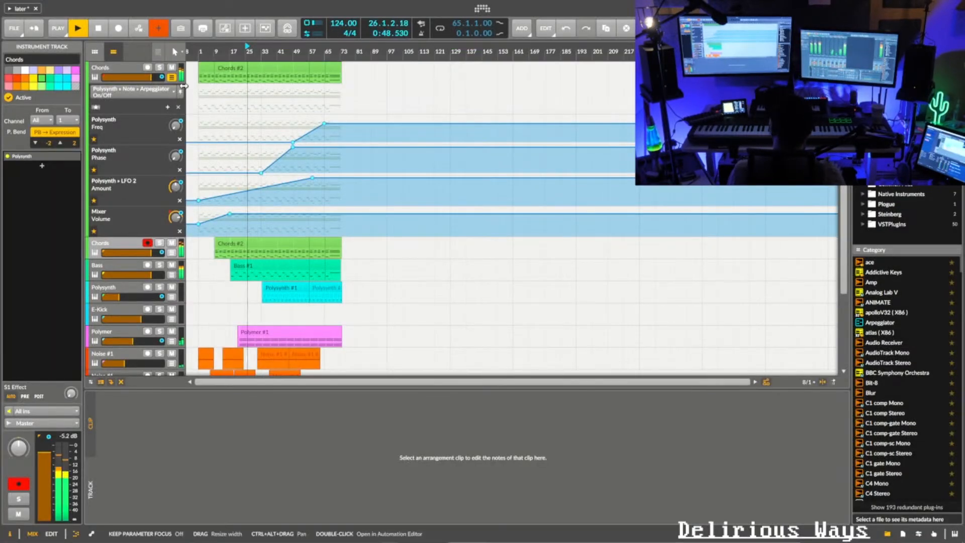
- Automate the original Chords track's volume to fade from 0.0 dB at about bar 33 to -inf dB at about bar 49
left_click(146, 77)
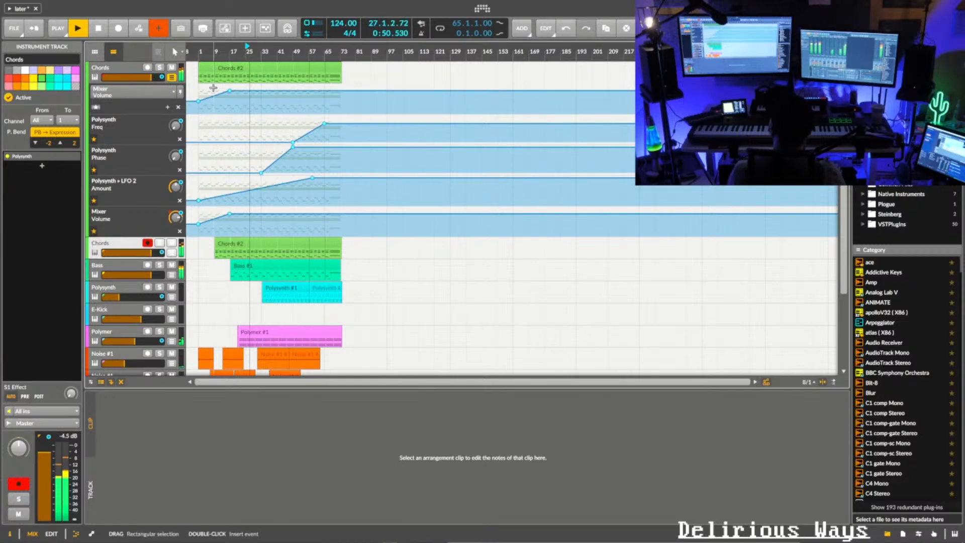
left_click(261, 91)
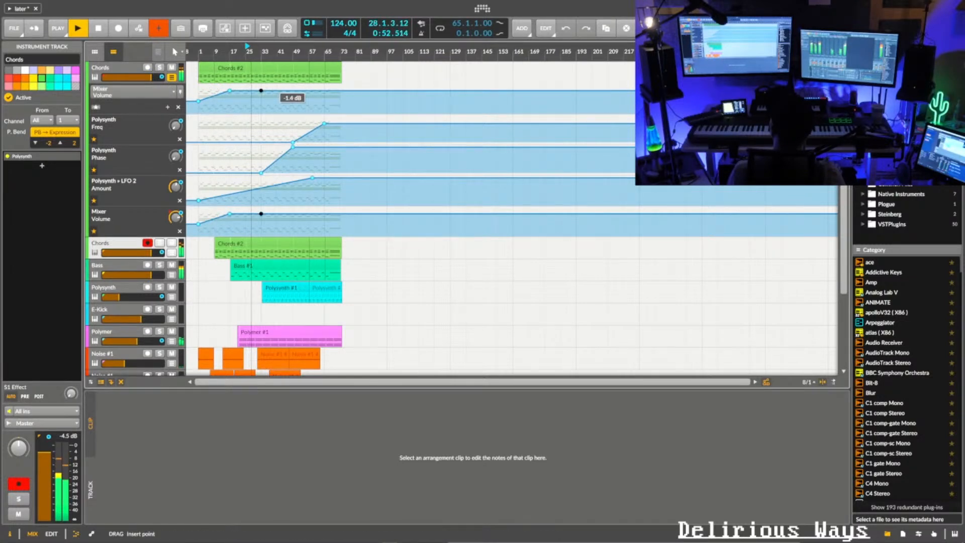
left_click_drag(302, 90, 309, 111)
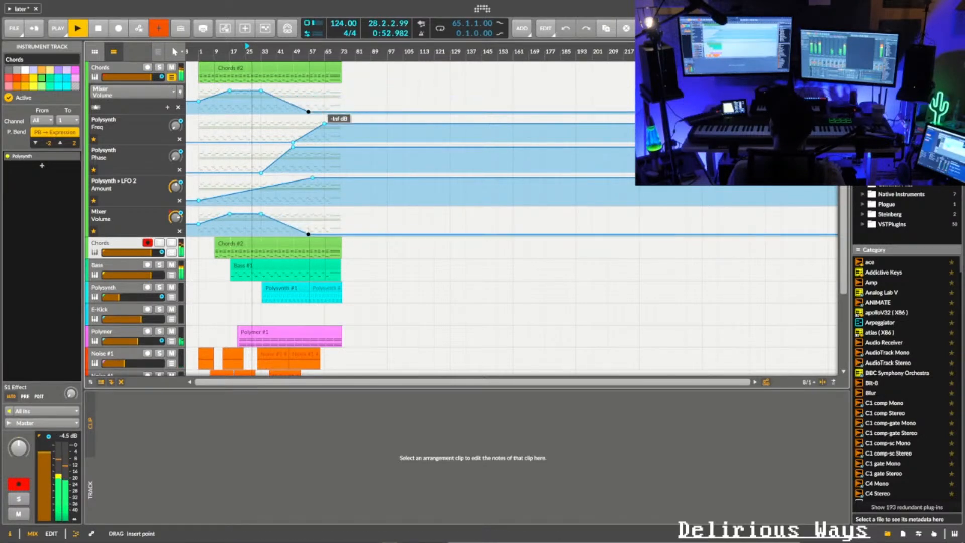
left_click(262, 91)
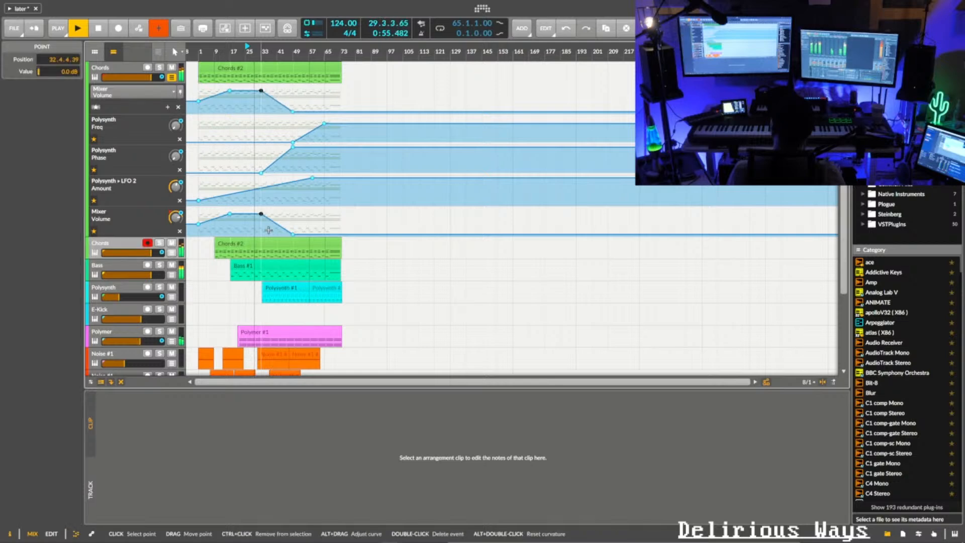
- Show the duplicated Chords track's mixer volume automation and delete its inherited fade-in points
left_click(171, 252)
left_click(160, 269)
left_click(156, 253)
left_click(157, 252)
left_click_drag(237, 265, 196, 289)
key("Delete")
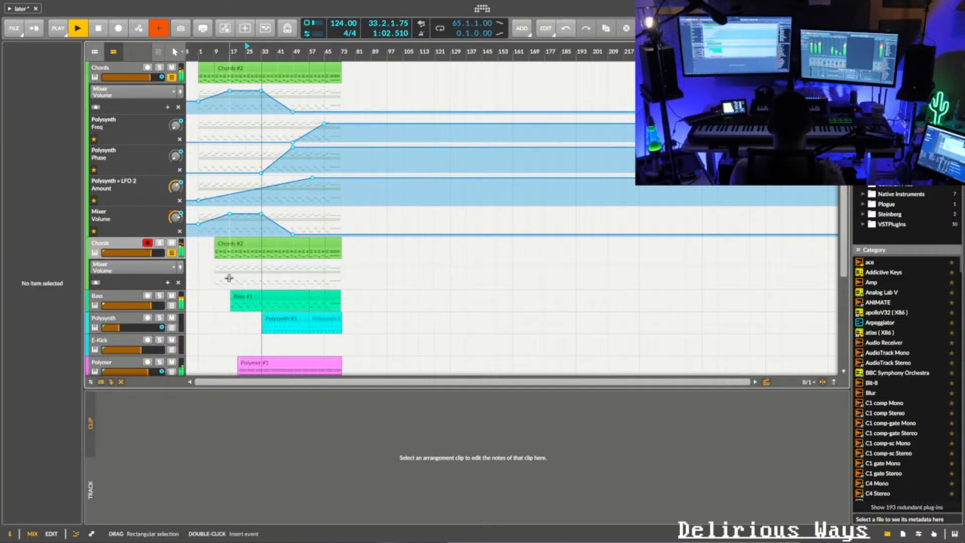
- Automate the duplicated Chords track's volume to rise from bar 33 to 0.0 dB at bar 49, and curve both tracks' crossfade segments
left_click_drag(259, 267, 293, 266)
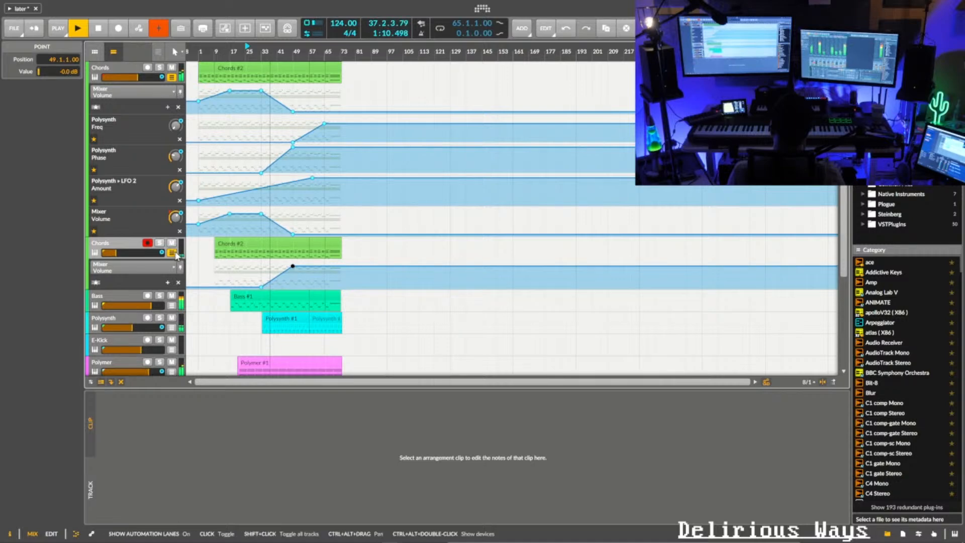
left_click_drag(279, 277, 279, 278)
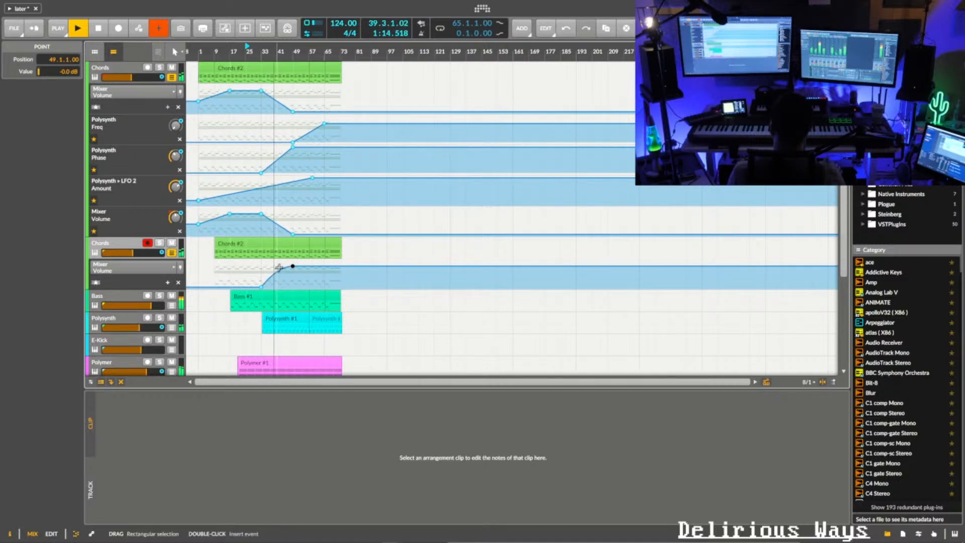
left_click_drag(280, 102, 279, 96)
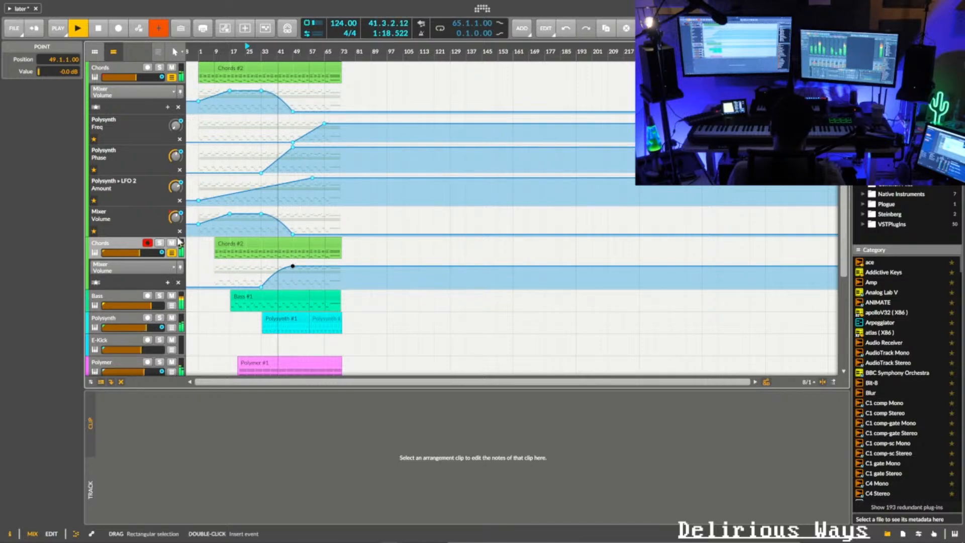
- Hide the automation lanes of both Chords tracks and rename the duplicated track to "Chords arpp"
left_click(172, 252)
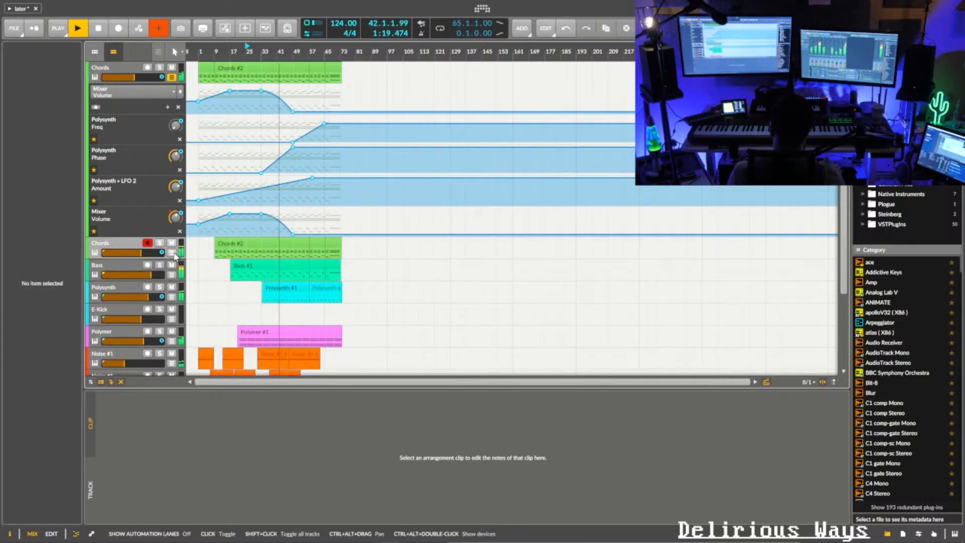
left_click(171, 78)
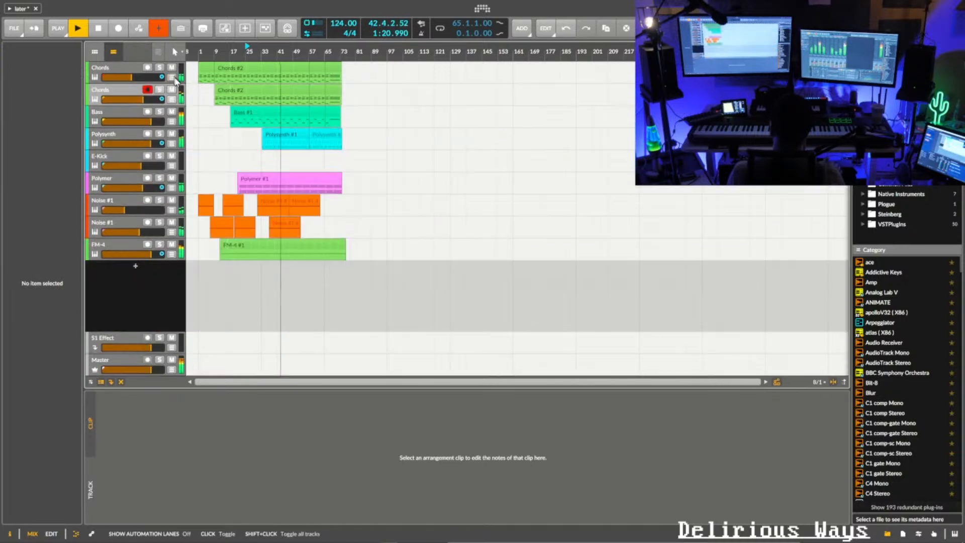
left_click(114, 96)
left_click(46, 59)
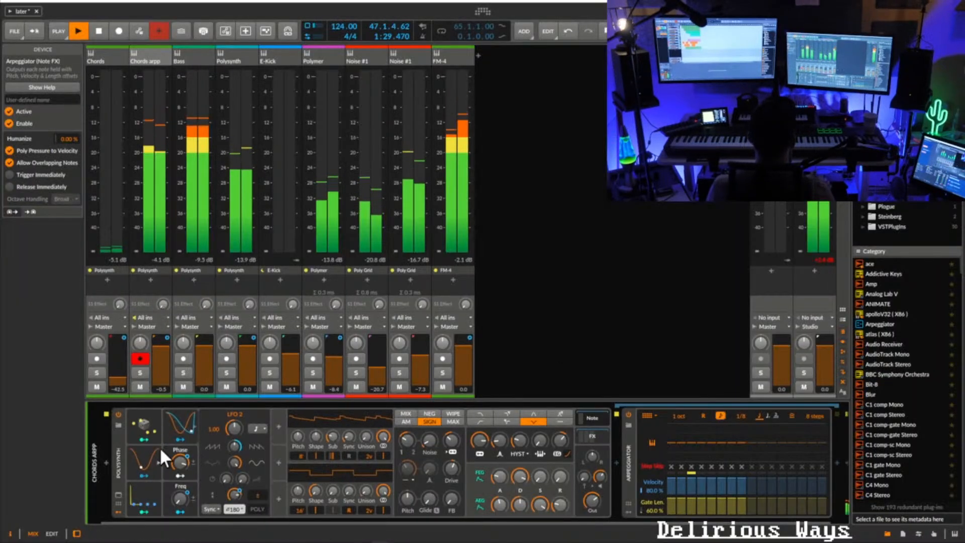
- Delete the LFO 2 modulator and the Freq macro from the Chords arpp track's Polysynth
left_click(187, 421)
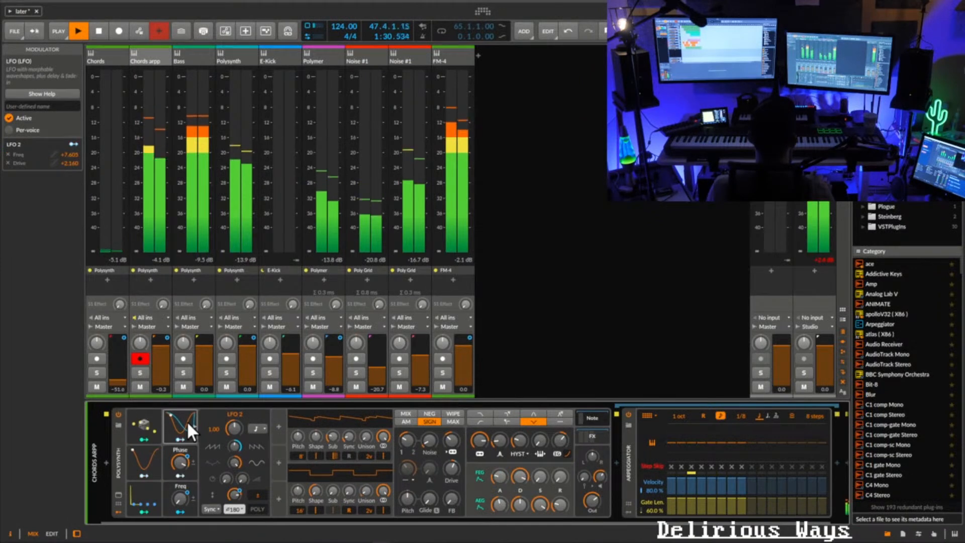
key("Delete")
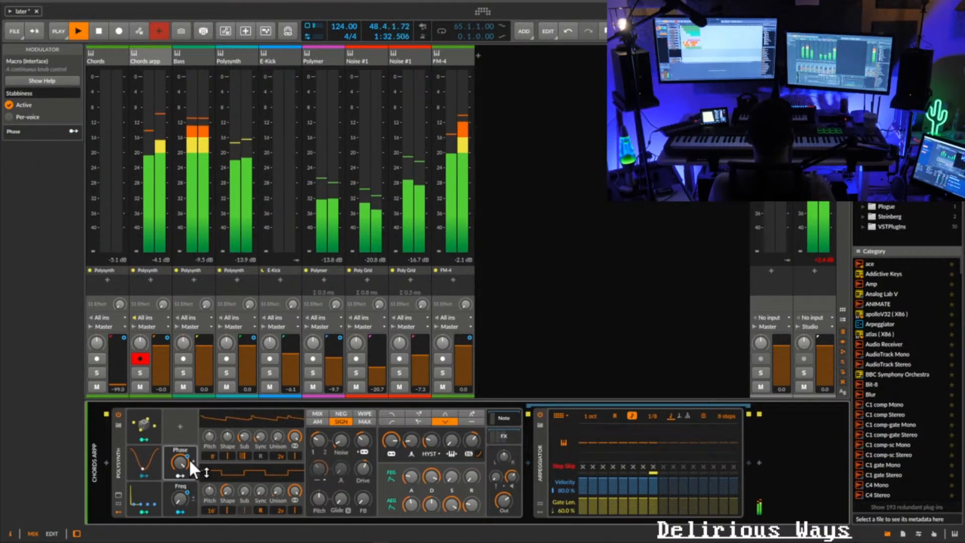
left_click_drag(182, 494, 181, 460)
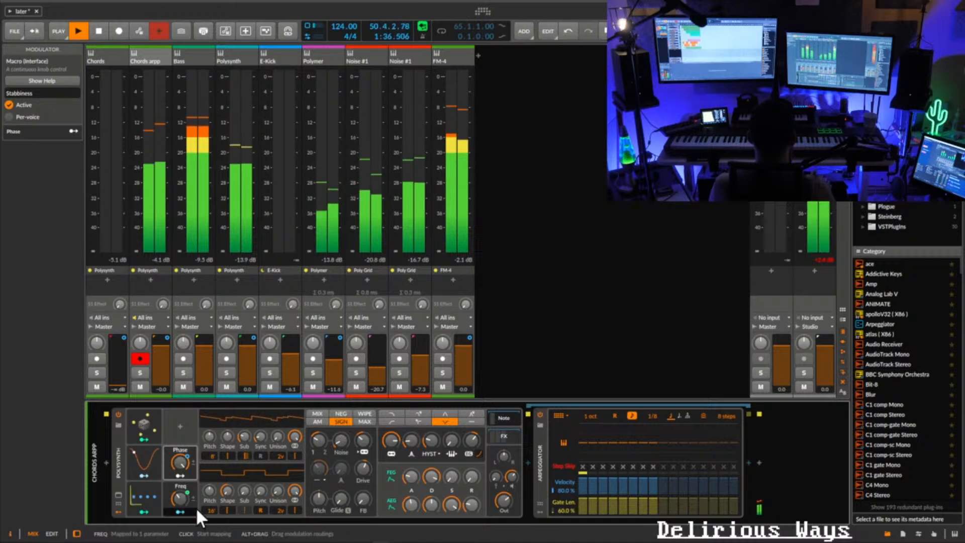
left_click(170, 494)
key("Delete")
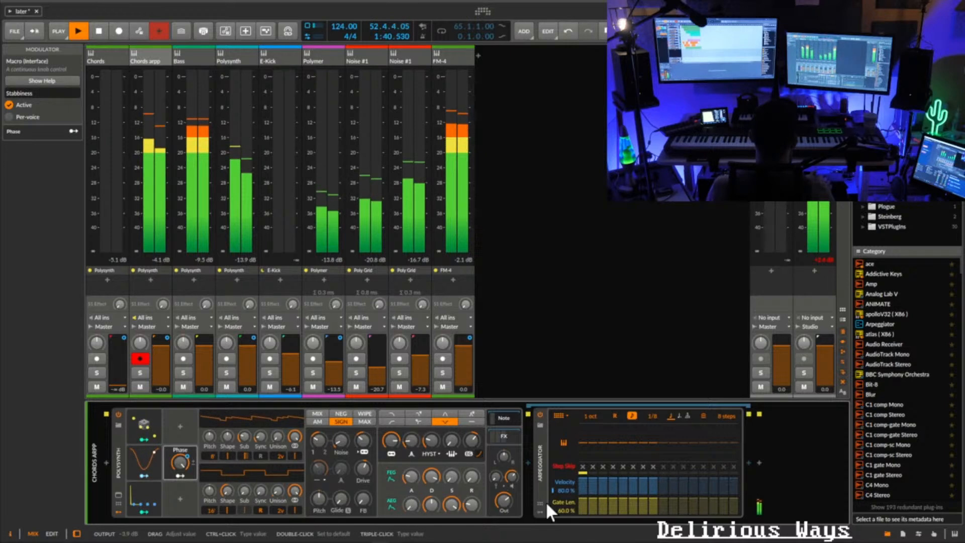
- Set the Arpeggiator's global gate length to 38%
left_click_drag(561, 510, 561, 525)
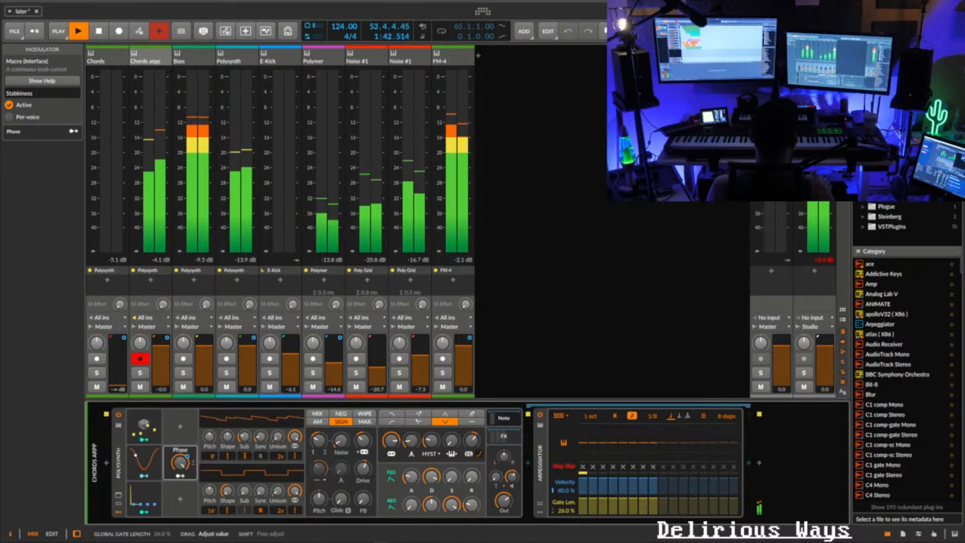
left_click_drag(560, 510, 559, 508)
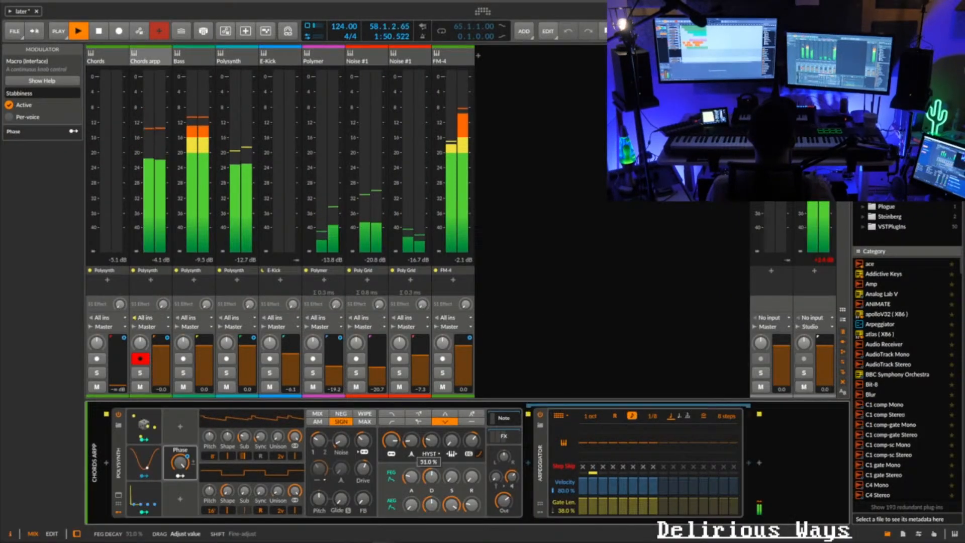
- Try a 4-pole high-pass filter in the Chords arpp Polysynth, varying its filter settings
left_click(420, 421)
left_click_drag(413, 437, 396, 495)
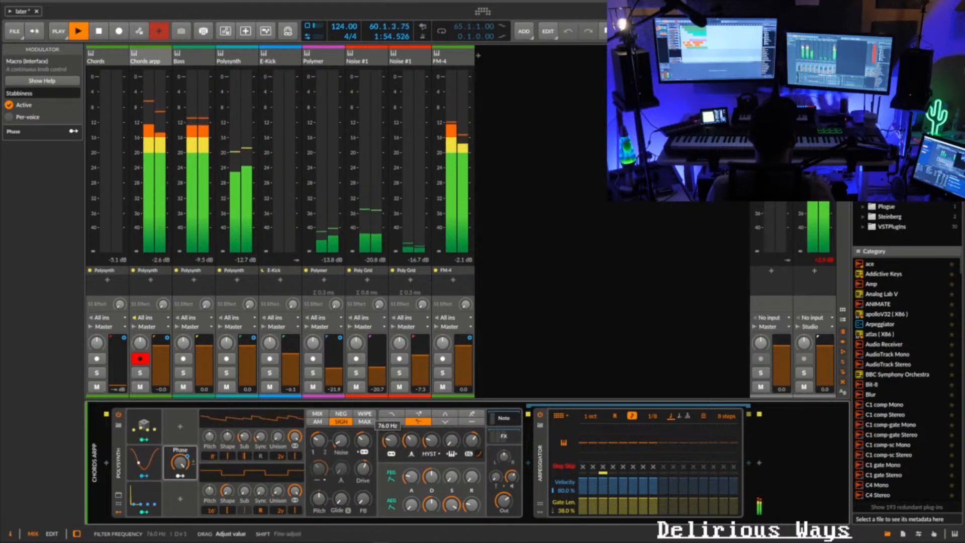
left_click(420, 421)
left_click_drag(412, 441, 471, 457)
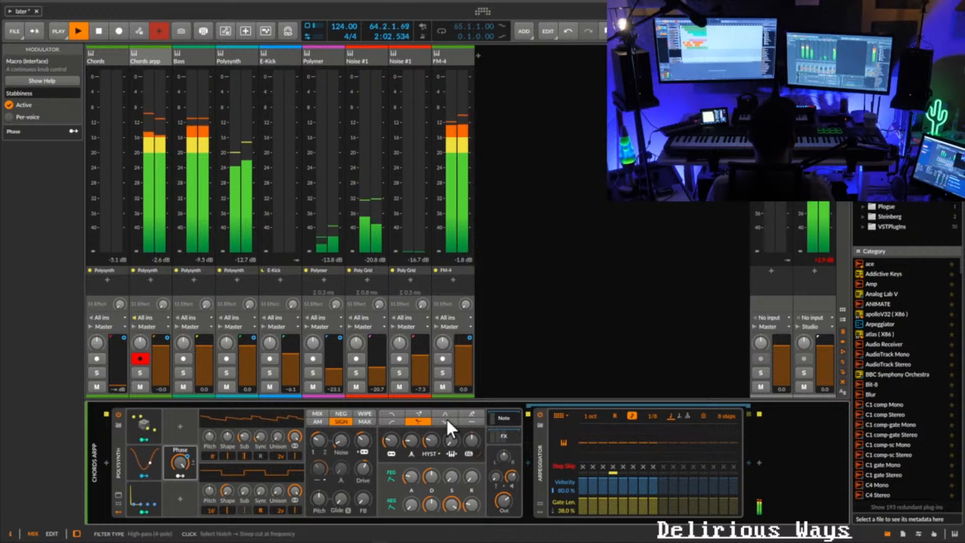
- Bypass the Polysynth's built-in filter, then change the type and frequency of the Filter device in its FX chain
left_click(470, 421)
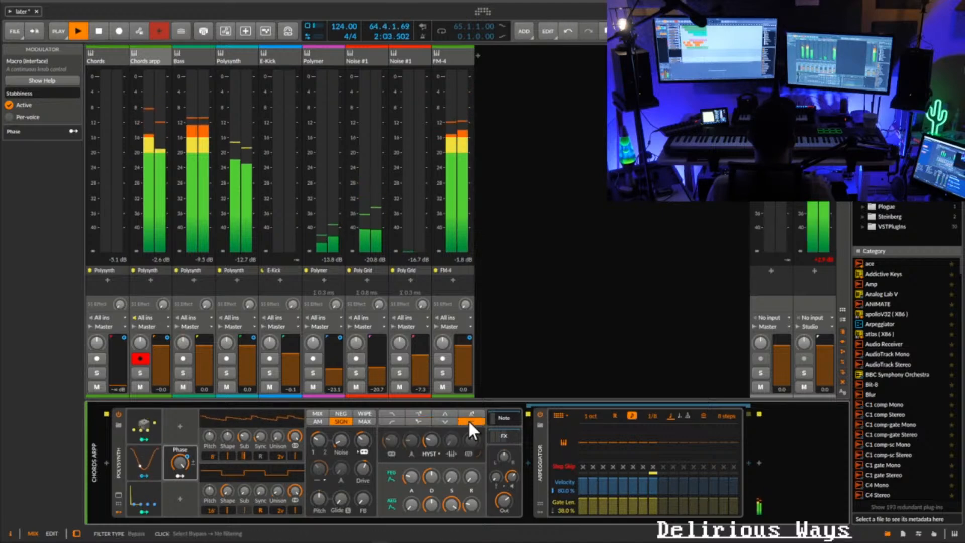
left_click(505, 437)
left_click_drag(582, 494, 582, 501)
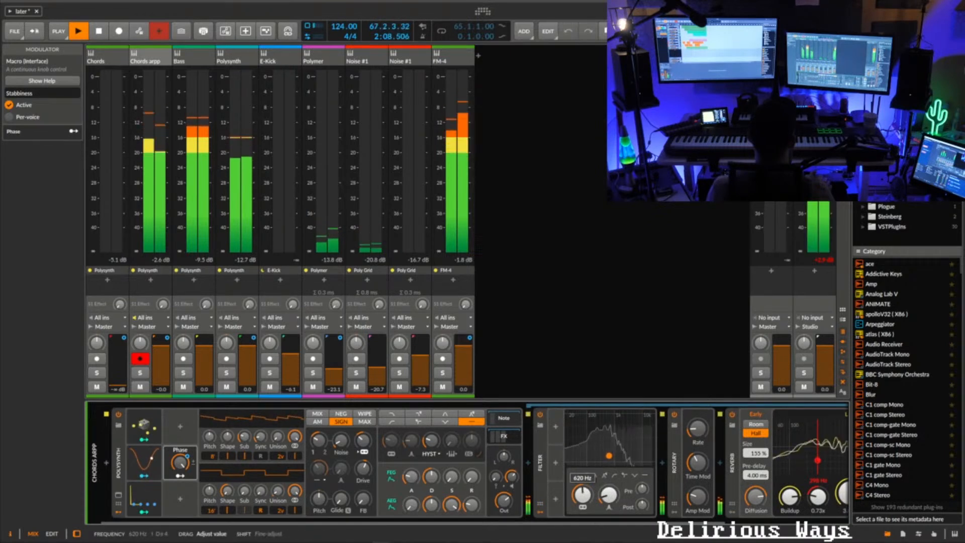
left_click(604, 476)
left_click_drag(582, 494, 582, 487)
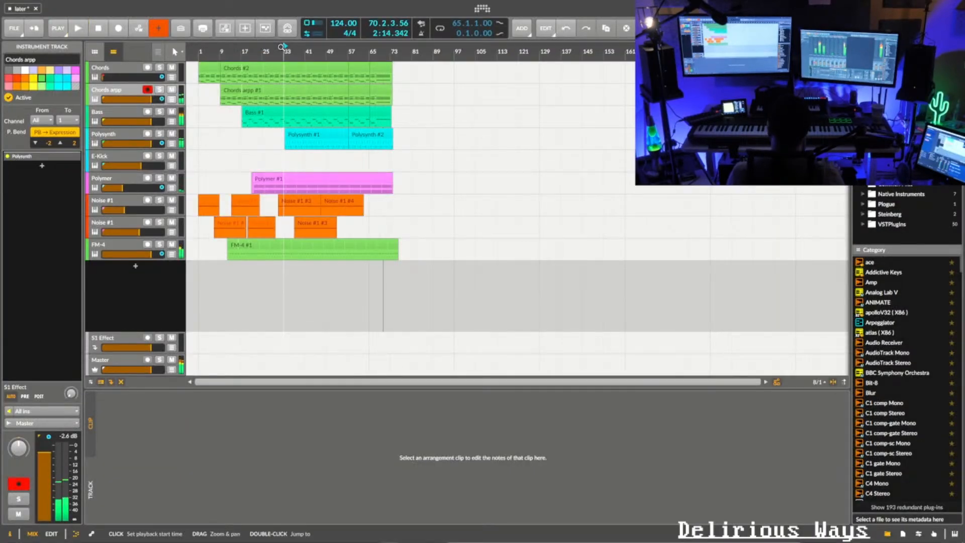
- Restart playback from bar 33 and add a Compressor after the Reverb in the FM-4 track's device chain
left_click(285, 49)
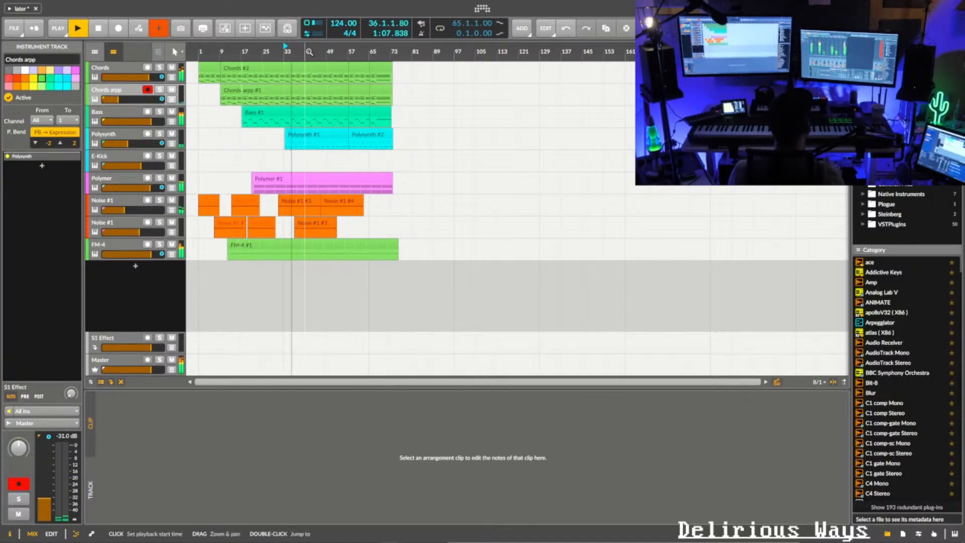
key("alt+2")
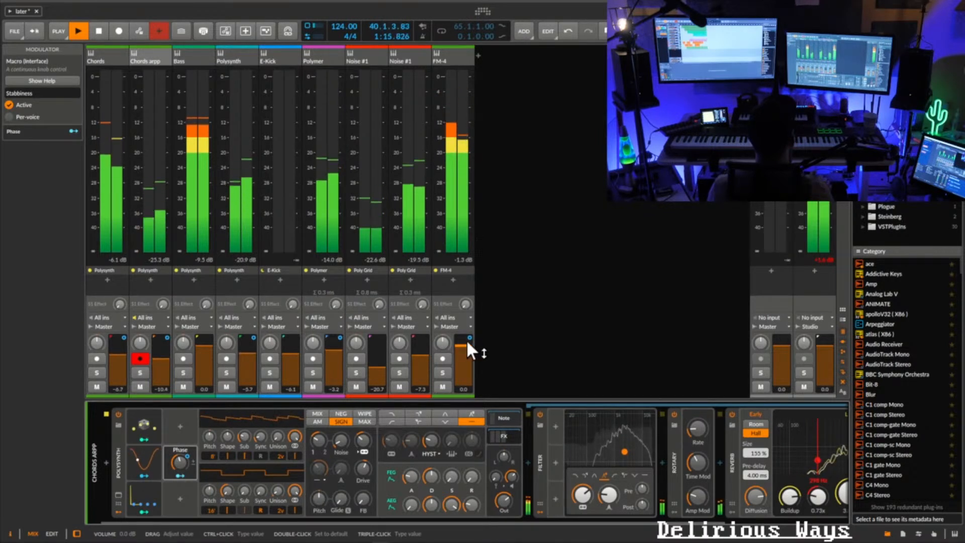
left_click(462, 89)
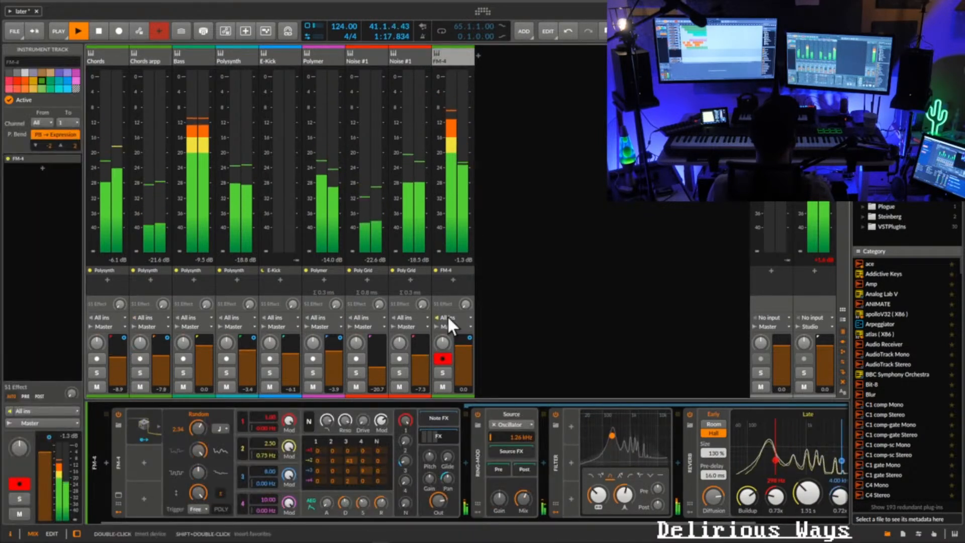
scroll(446, 523, "right", 3)
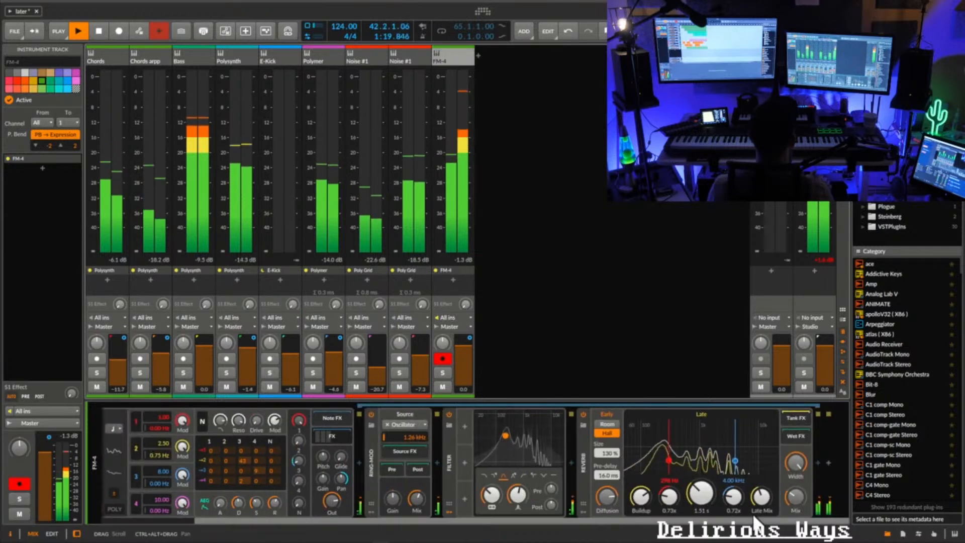
left_click(819, 463)
type("com")
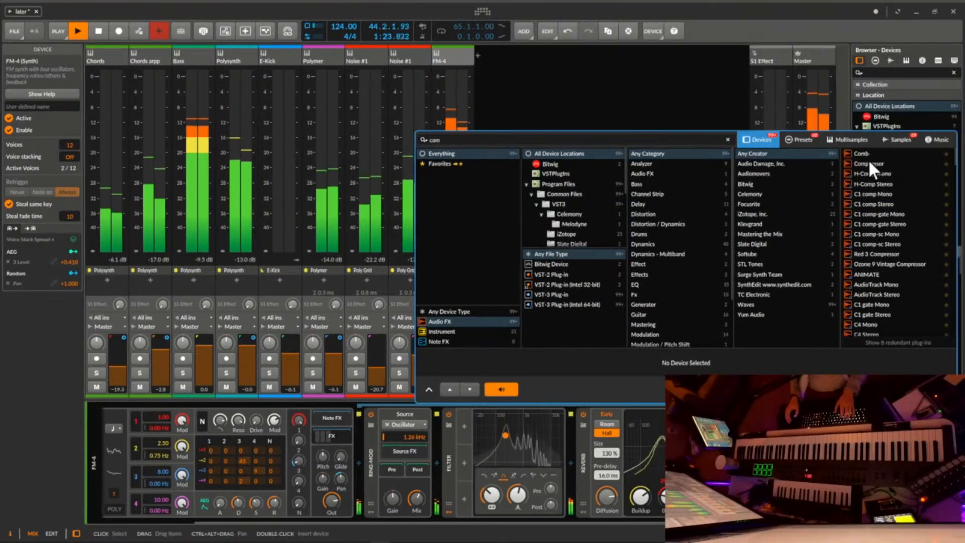
double_click(867, 158)
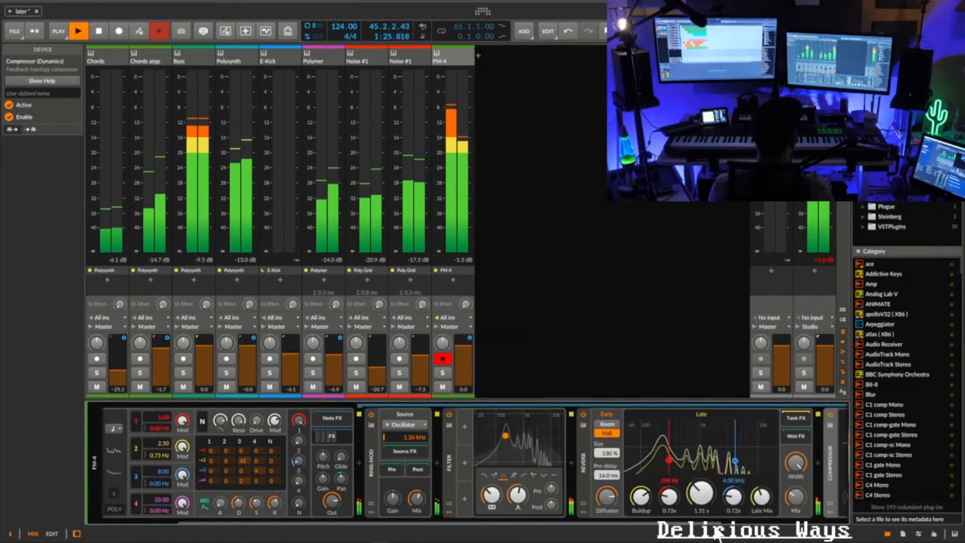
- Set the FM-4 synth's AEG decay to 32% and check the Compressor's controls at the end of the chain
scroll(706, 523, "right", 3)
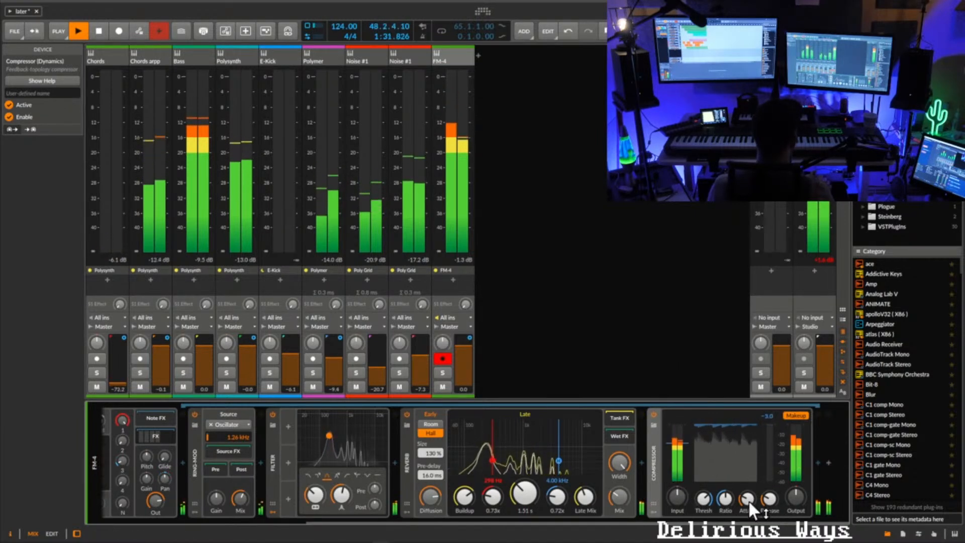
left_click_drag(646, 521, 365, 509)
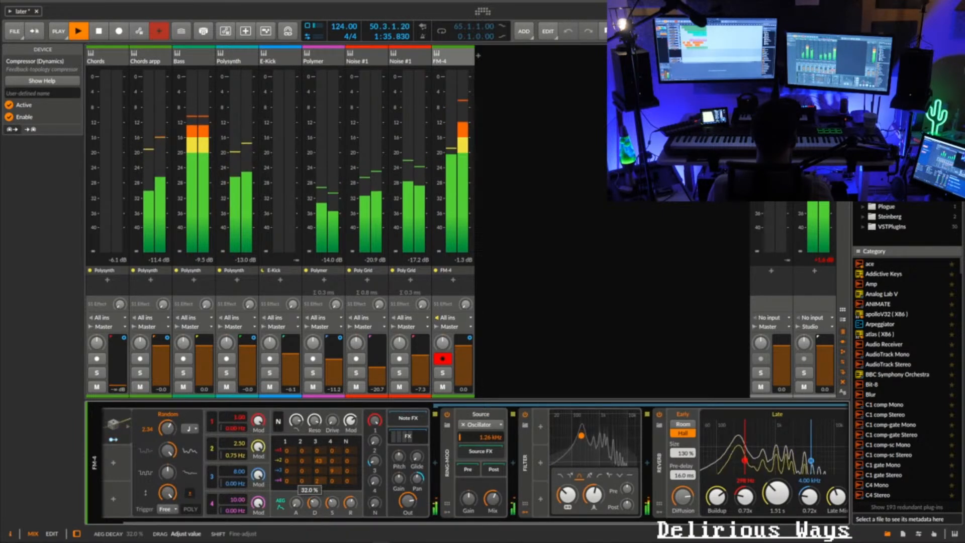
left_click_drag(327, 521, 625, 522)
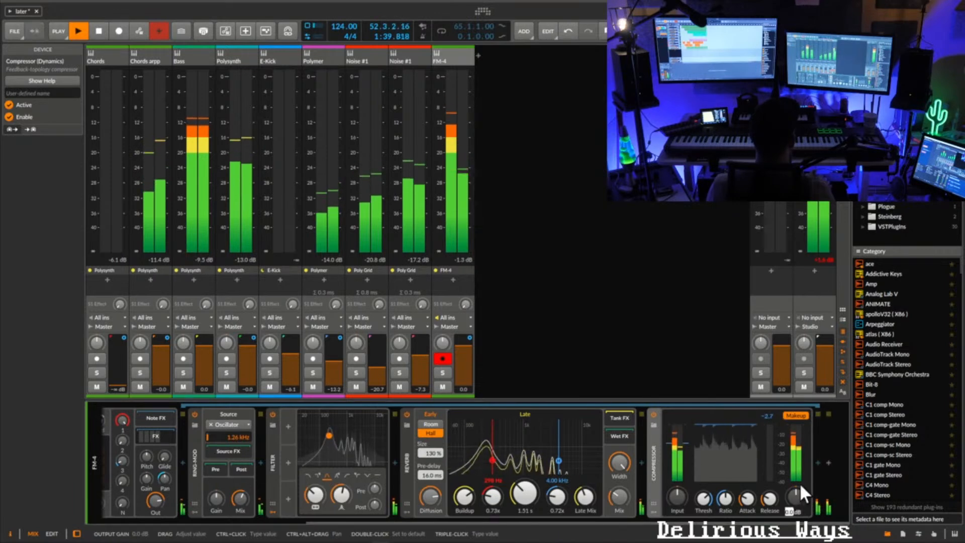
left_click_drag(554, 518, 267, 517)
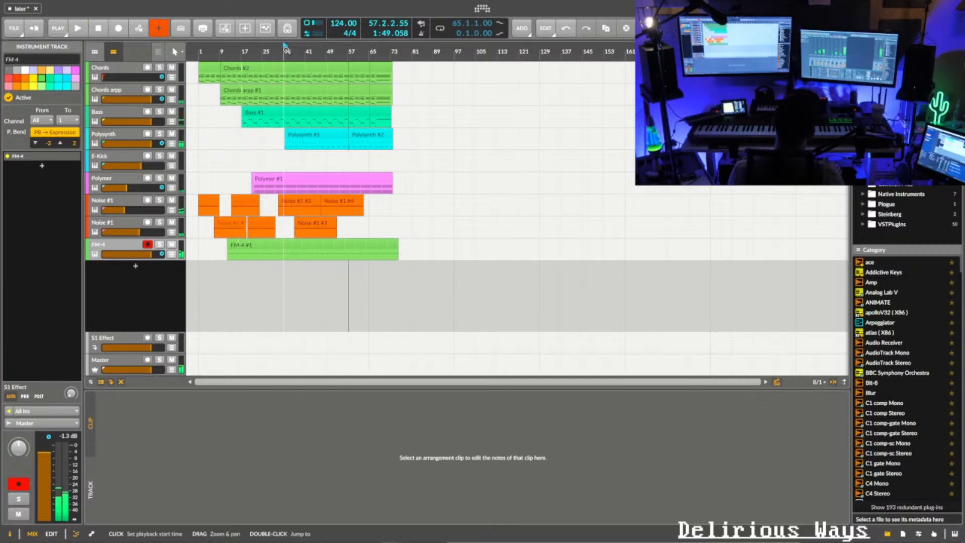
- Replay from bar 33, then switch the Chords arpp FX Filter to high-pass and adjust its frequency
left_click(285, 45)
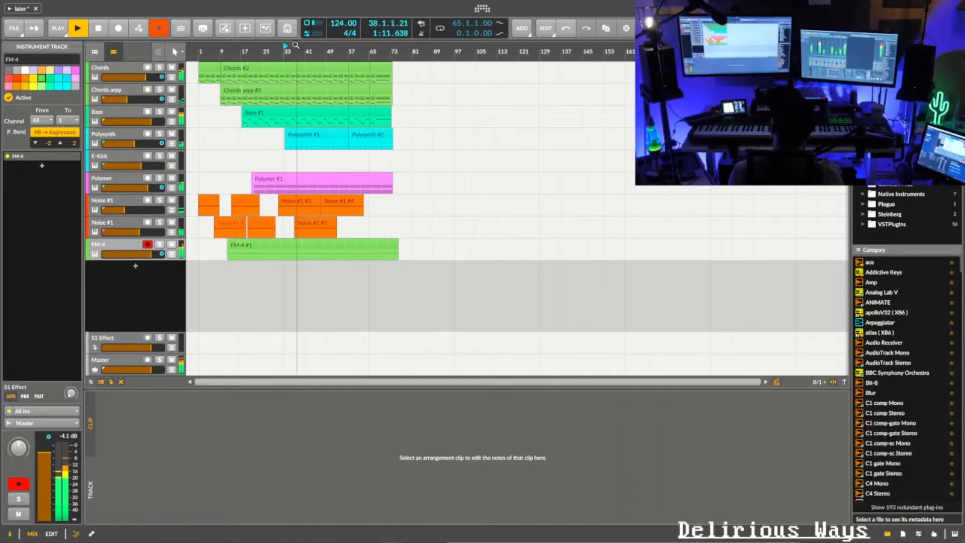
left_click_drag(309, 52, 353, 72)
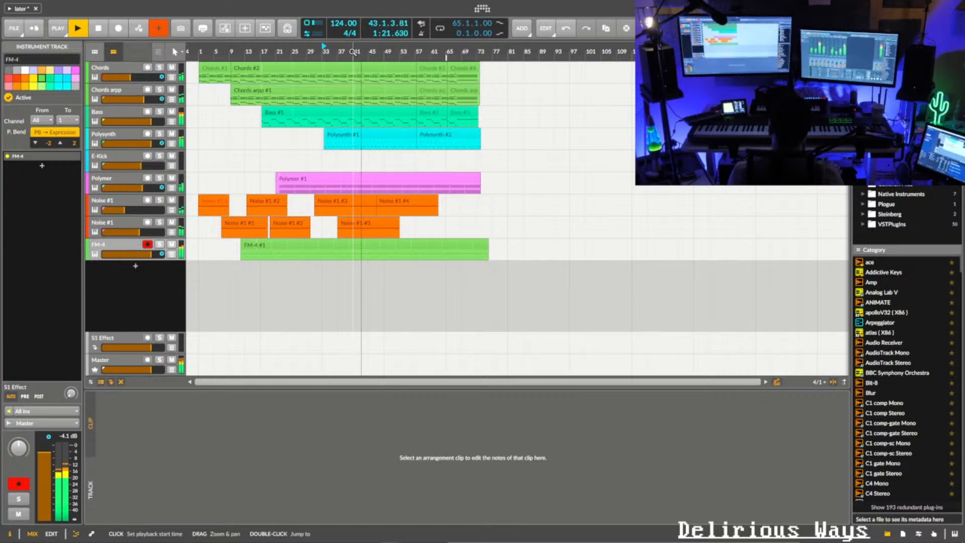
left_click(126, 91)
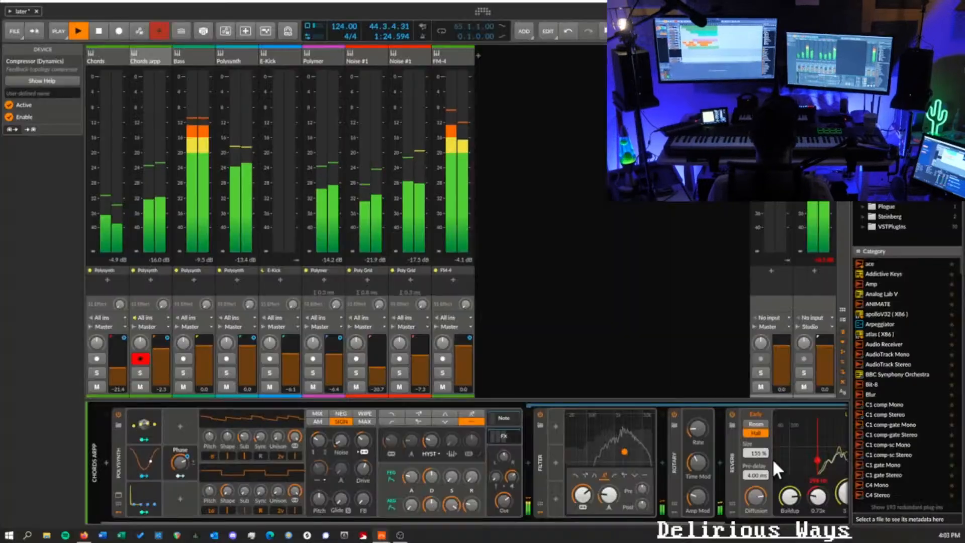
left_click_drag(588, 495, 610, 503)
left_click(623, 475)
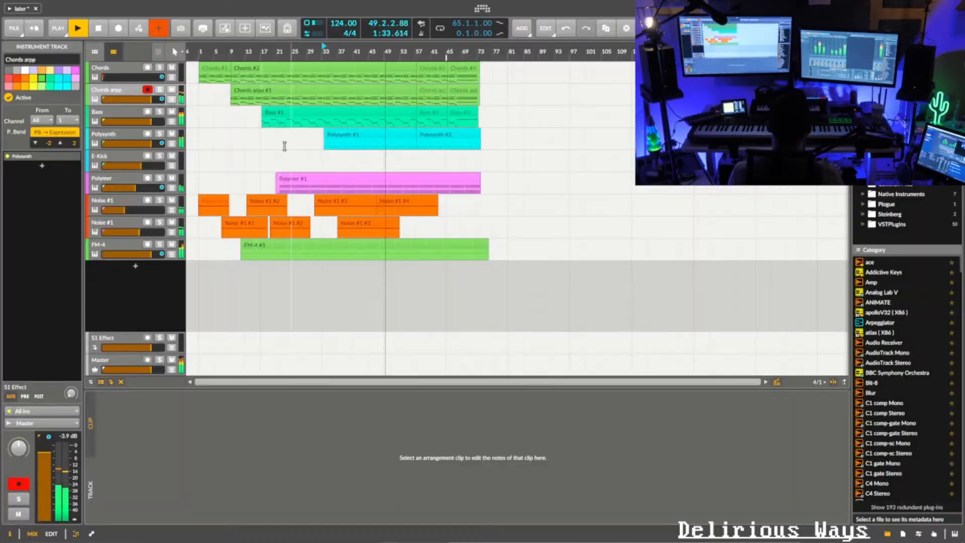
- Replay from bar 33, then try other types on the Chords arpp FX Filter and adjust its resonance and frequency
left_click(326, 50)
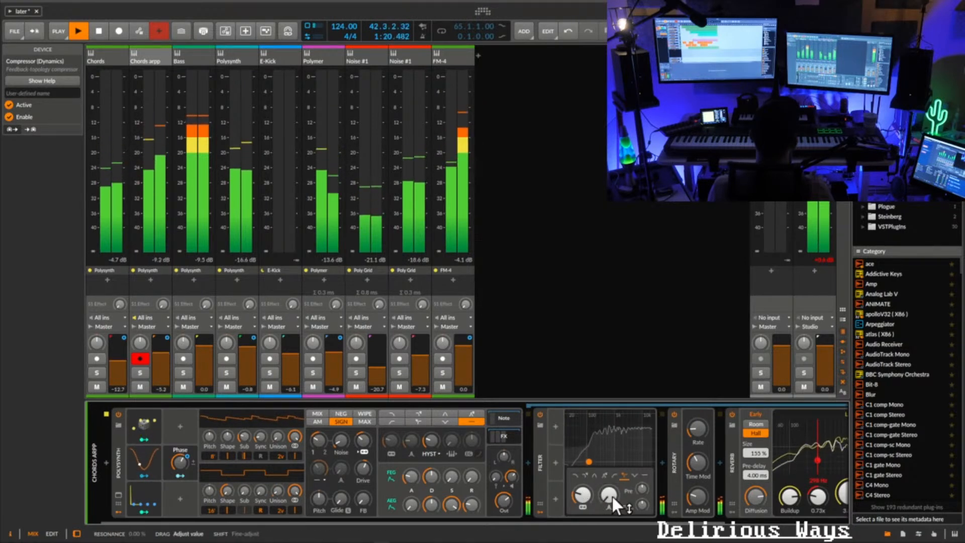
left_click(633, 476)
left_click(614, 477)
left_click_drag(609, 495, 609, 495)
left_click_drag(582, 495, 583, 467)
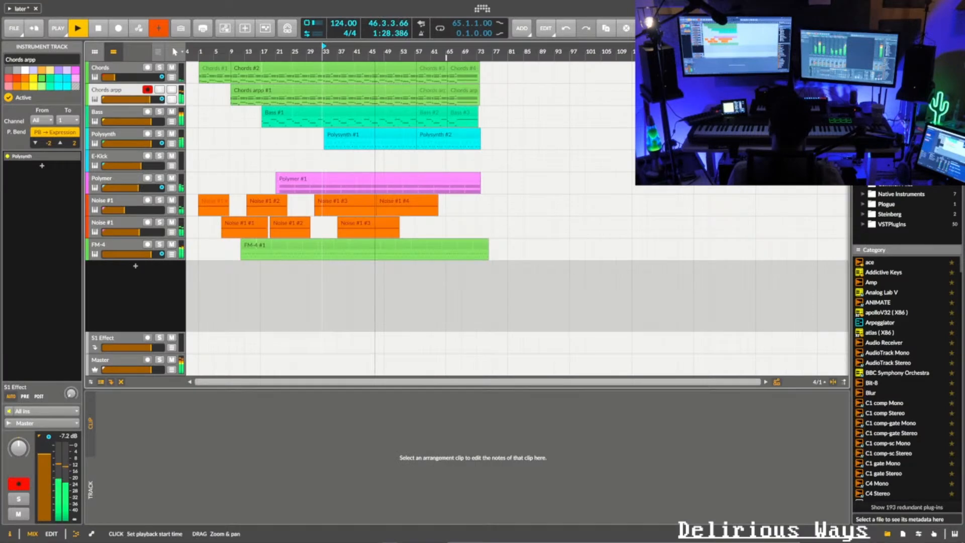
- Replay from bar 33 and extend the Chords track's volume automation fade so it reaches -Inf dB at bar 73
left_click(323, 47)
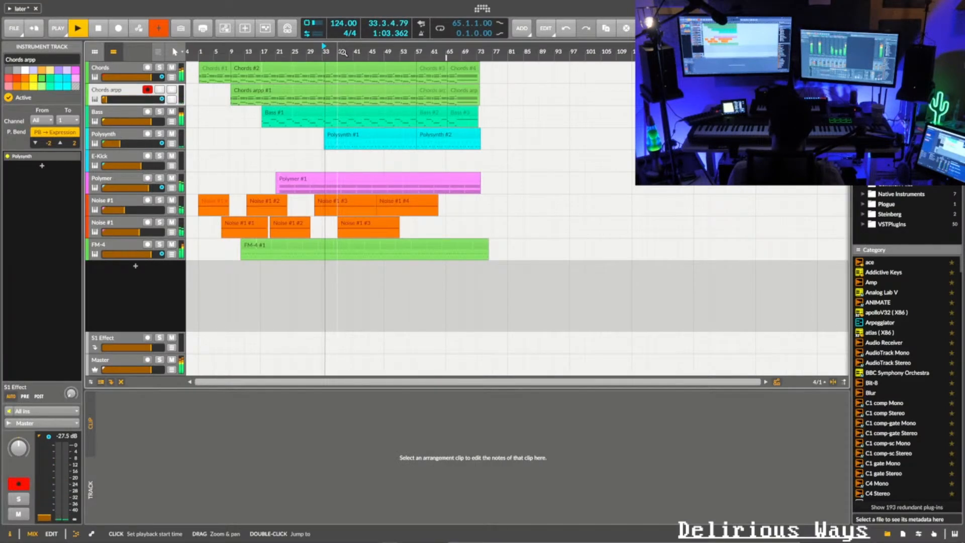
left_click(171, 77)
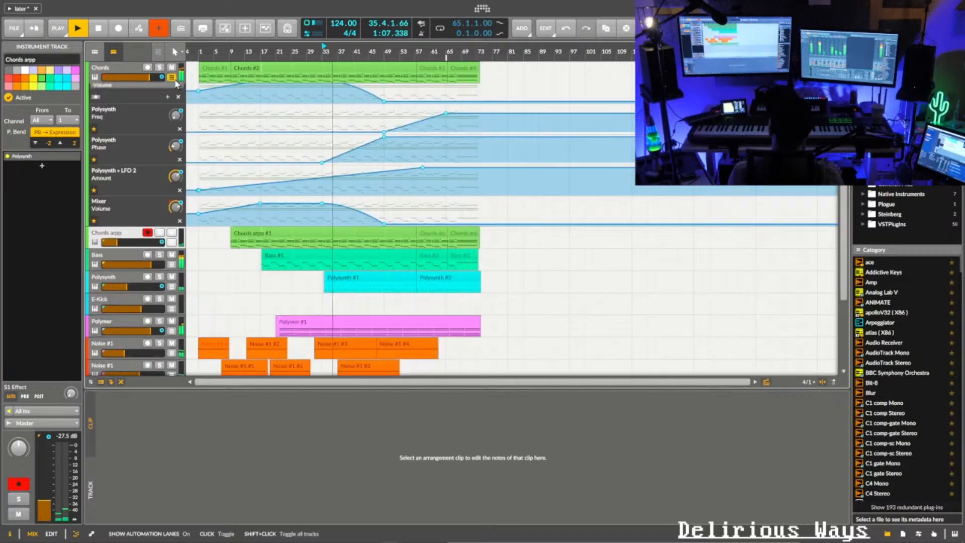
left_click_drag(386, 114, 478, 115)
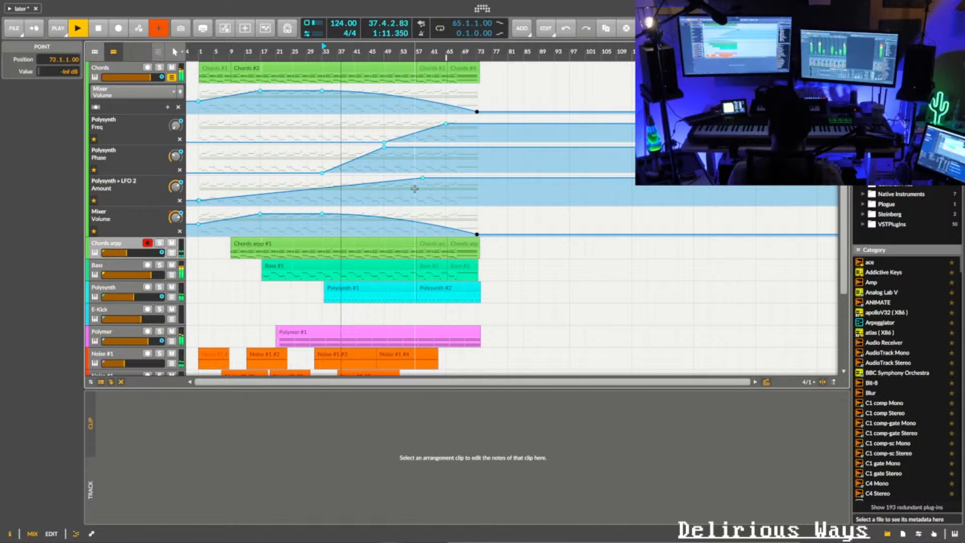
left_click(172, 78)
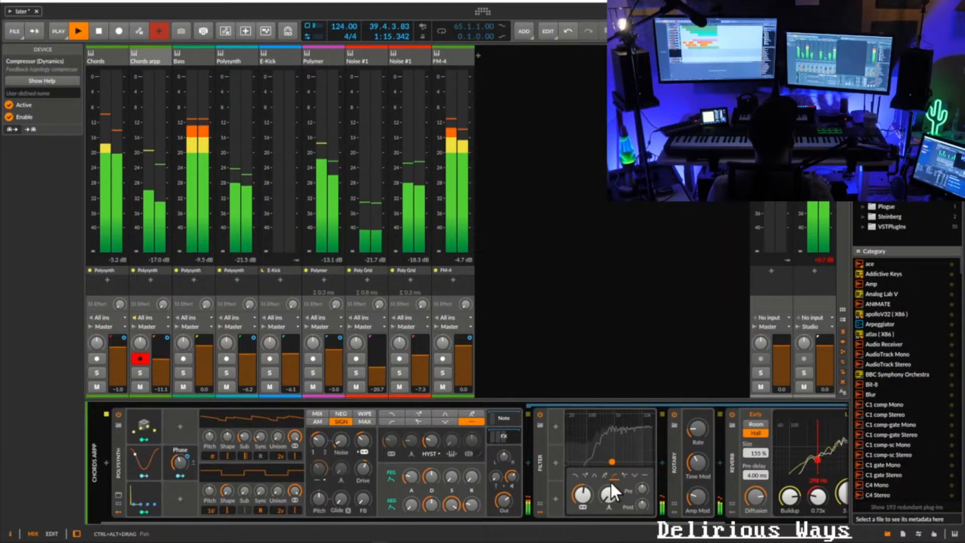
- Adjust the Chords arpp FX Filter's frequency and lower the Bass track's volume to -2.8 dB
mouse_move(582, 494)
left_mouse_down()
mouse_move(582, 480)
mouse_move(583, 495)
left_mouse_up()
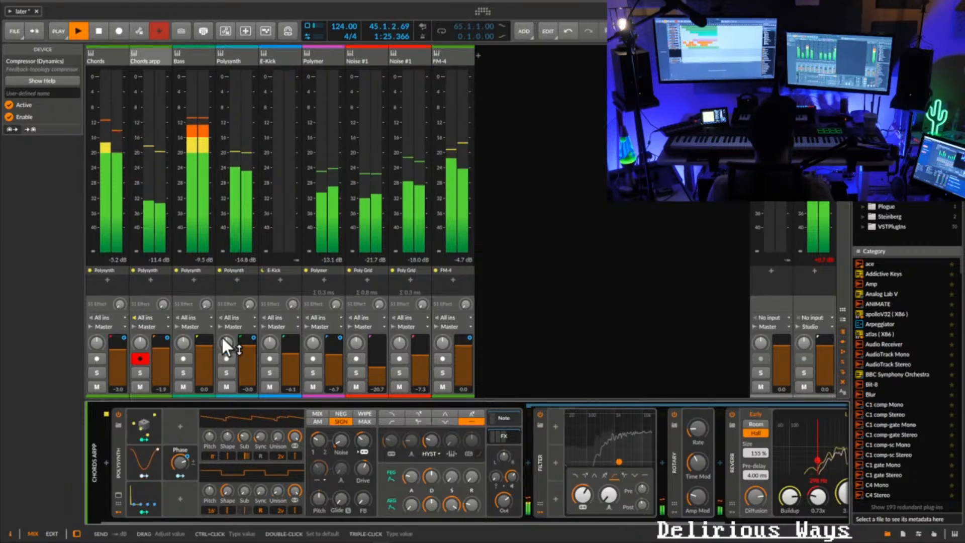
left_click_drag(203, 340, 203, 348)
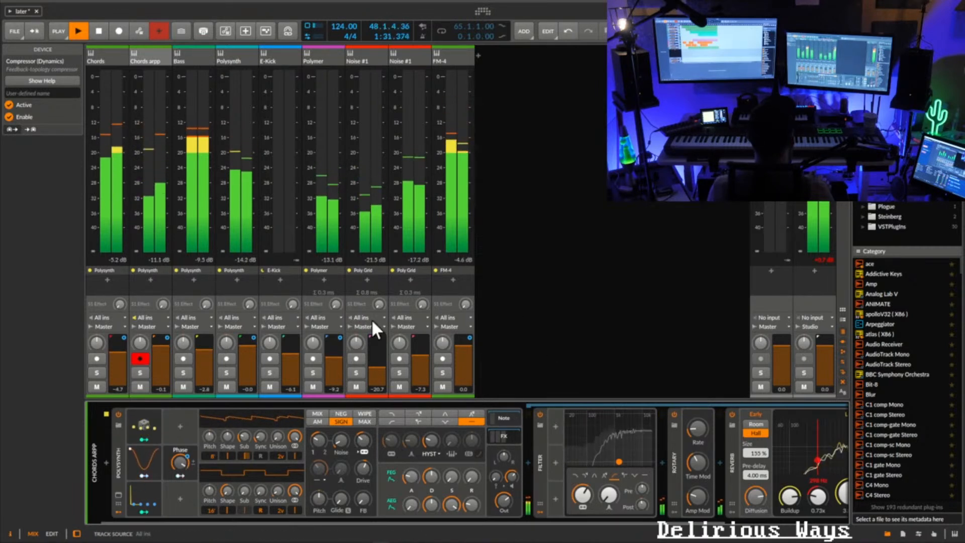
- Change the Chords arpp Polysynth's filter type and adjust its envelope depth, then fine-tune the FX Filter's frequency
scroll(533, 528, "right", 3)
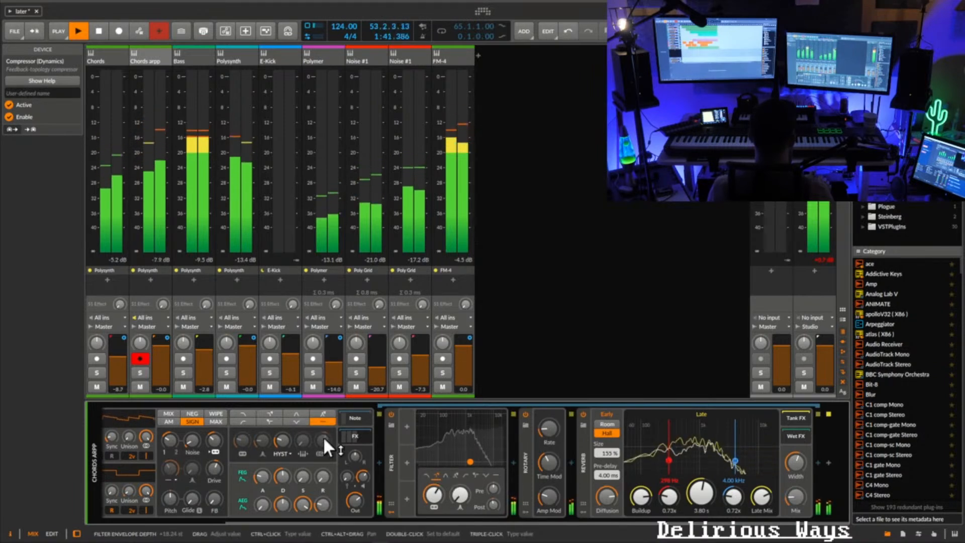
left_click(270, 421)
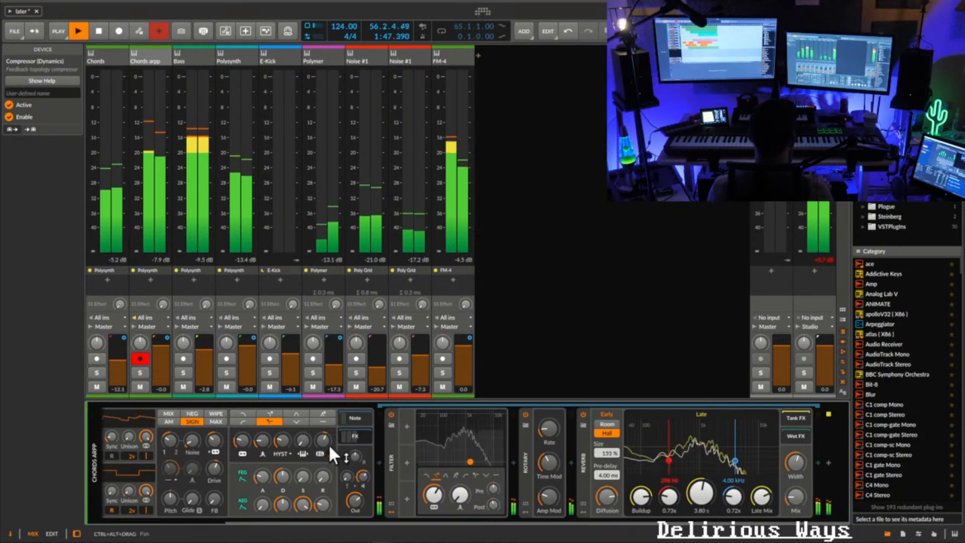
left_click_drag(323, 441, 323, 438)
left_click_drag(433, 494, 434, 493)
- Add a Random modulator to the Chords arpp FX Filter and map it to the frequency with an amount of +11.11
left_click(407, 430)
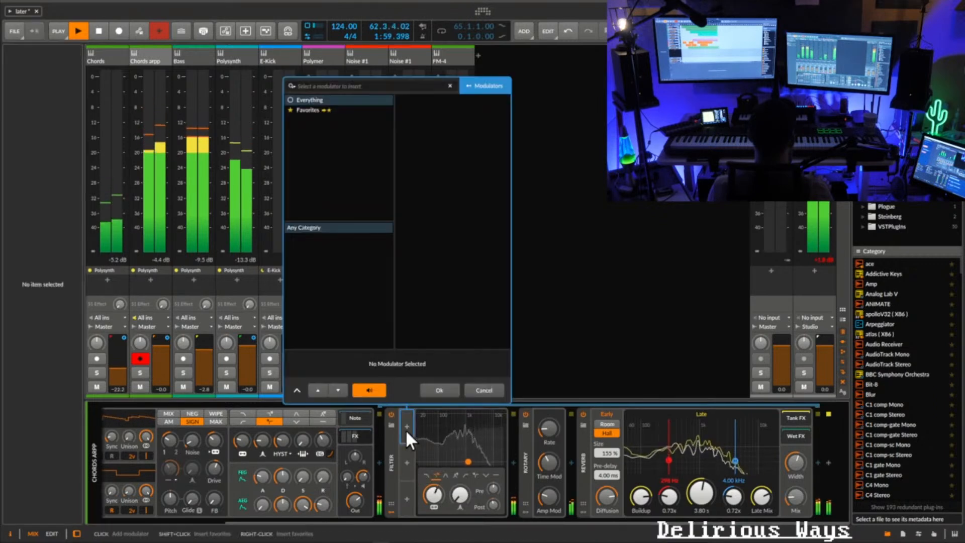
type("ra")
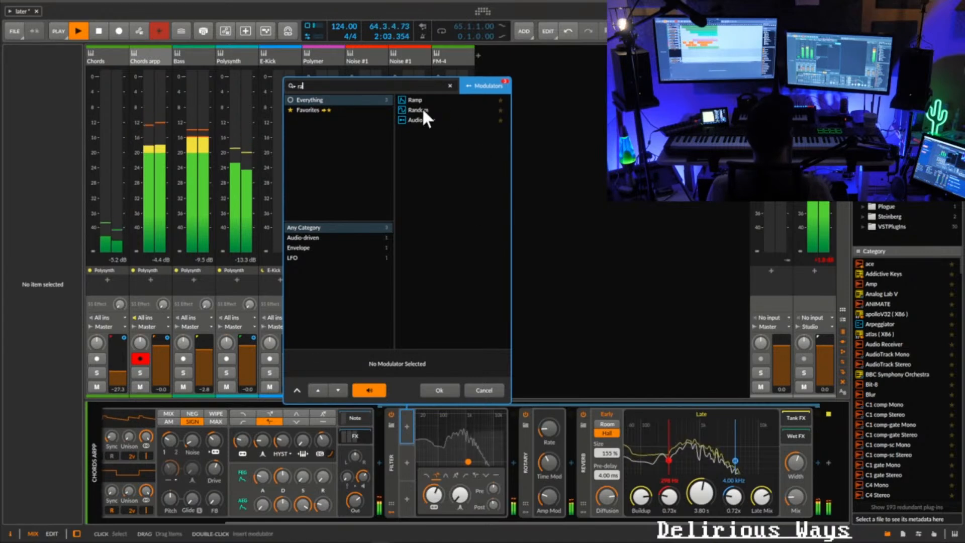
double_click(422, 109)
left_click(418, 440)
left_click_drag(455, 494, 455, 482)
left_click(413, 438)
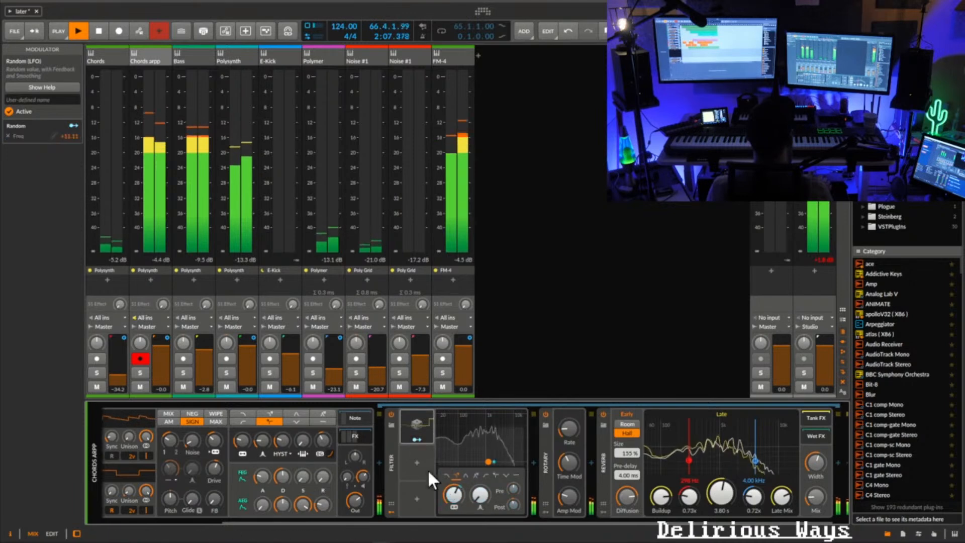
- Expand the Random modulator, set its timebase to 8th note and switch its trigger mode to Note
left_click(418, 426)
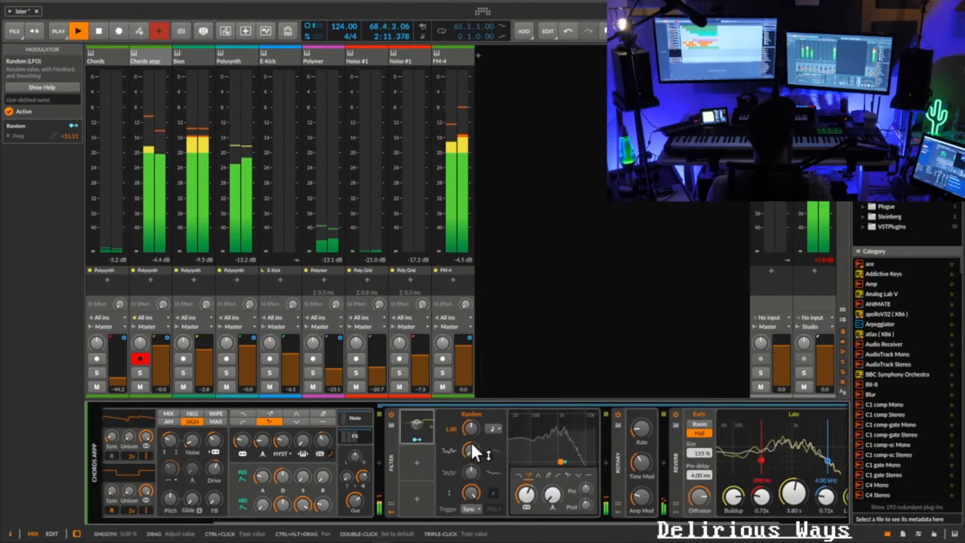
left_click(494, 428)
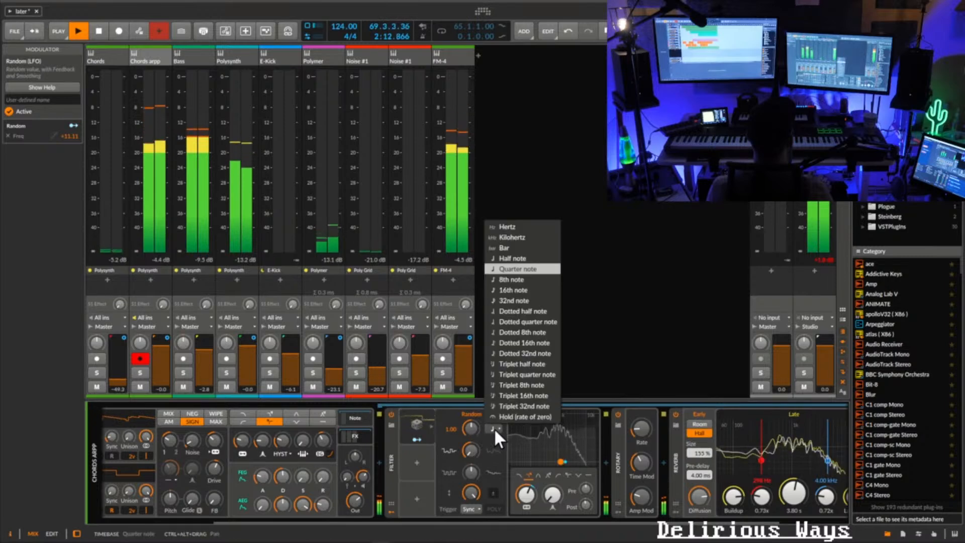
left_click(514, 280)
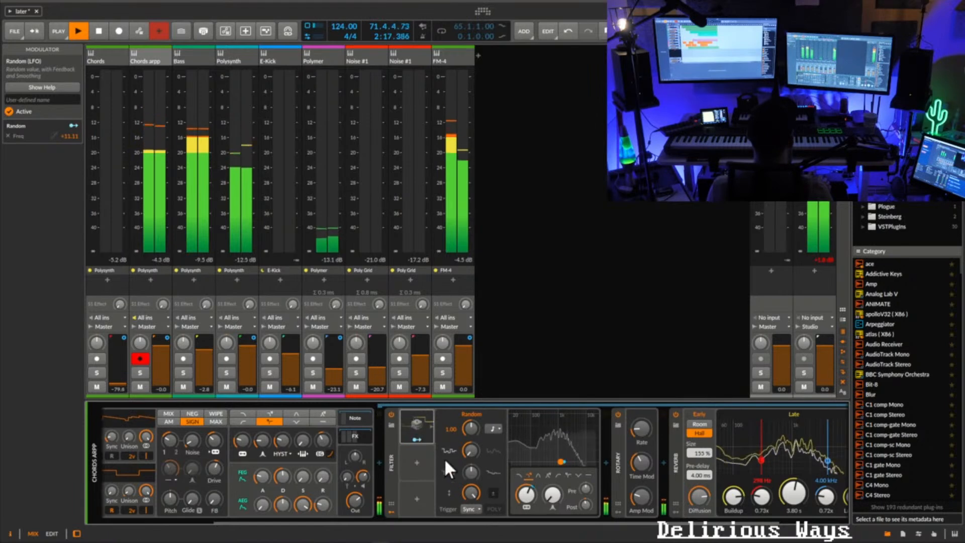
left_click(481, 510)
left_click(477, 509)
left_click(477, 509)
left_click(477, 509)
left_click(476, 488)
left_click(478, 507)
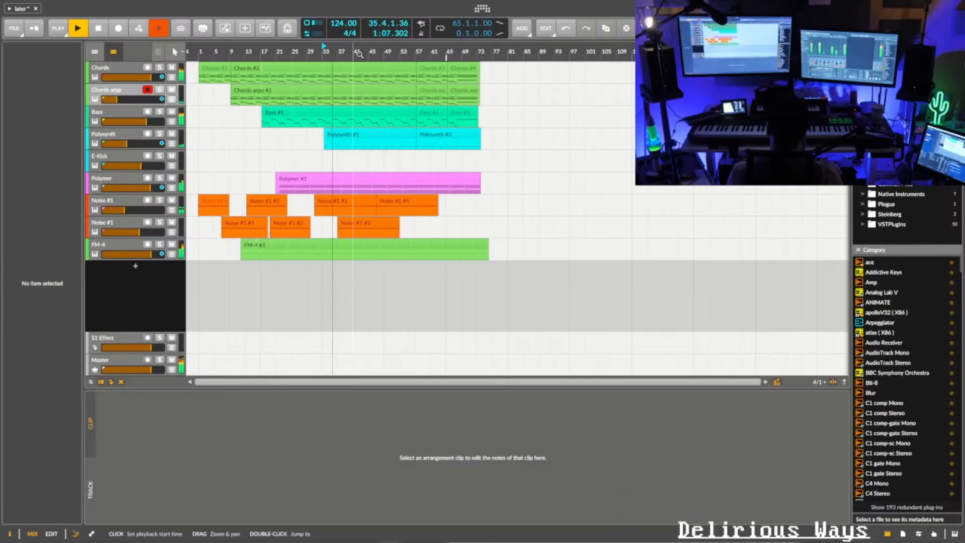
- Replay from bar 41 and readjust the FX Filter's frequency and its Random modulation
left_click_drag(359, 54, 299, 101)
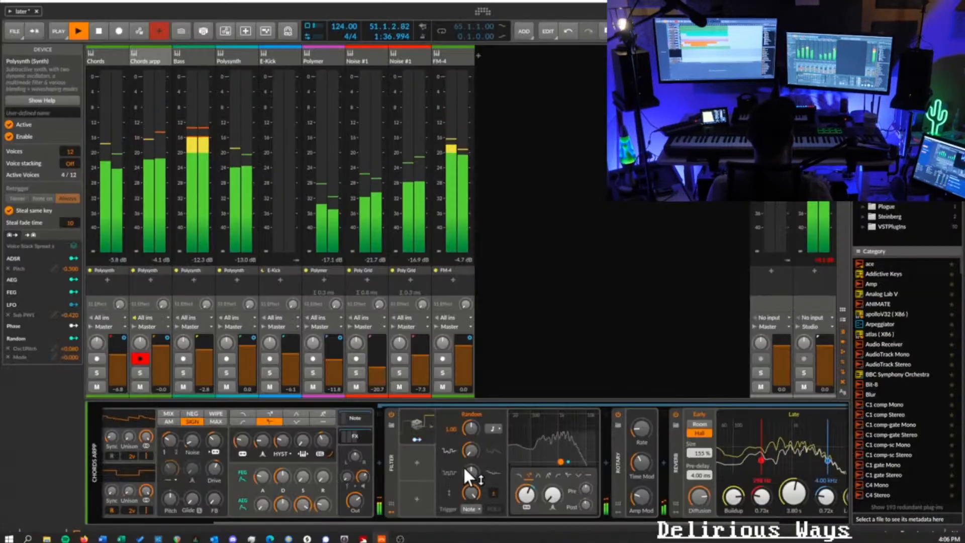
left_click(417, 439)
left_click(524, 496)
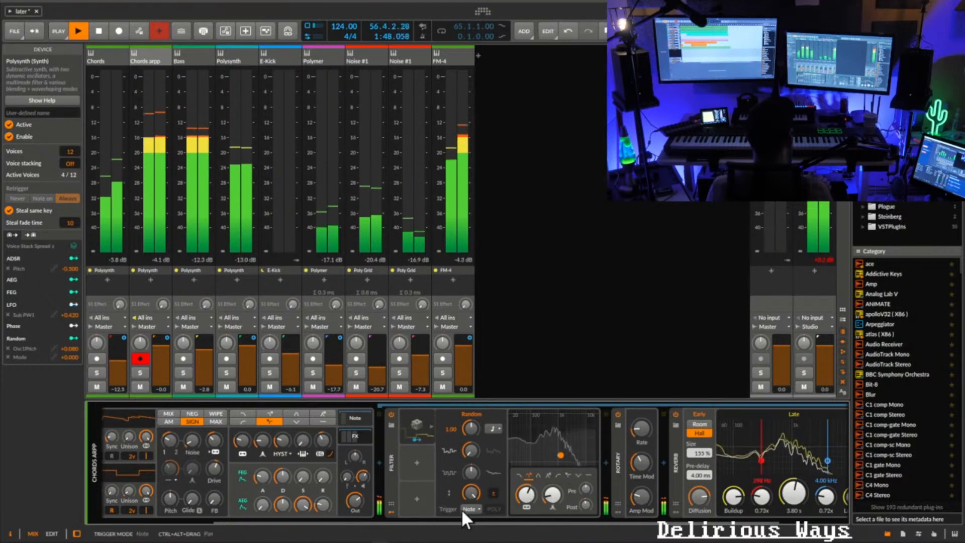
- Insert a Delay-2 after the Reverb in the Chords arpp effects chain and check its controls
left_click_drag(406, 517, 569, 517)
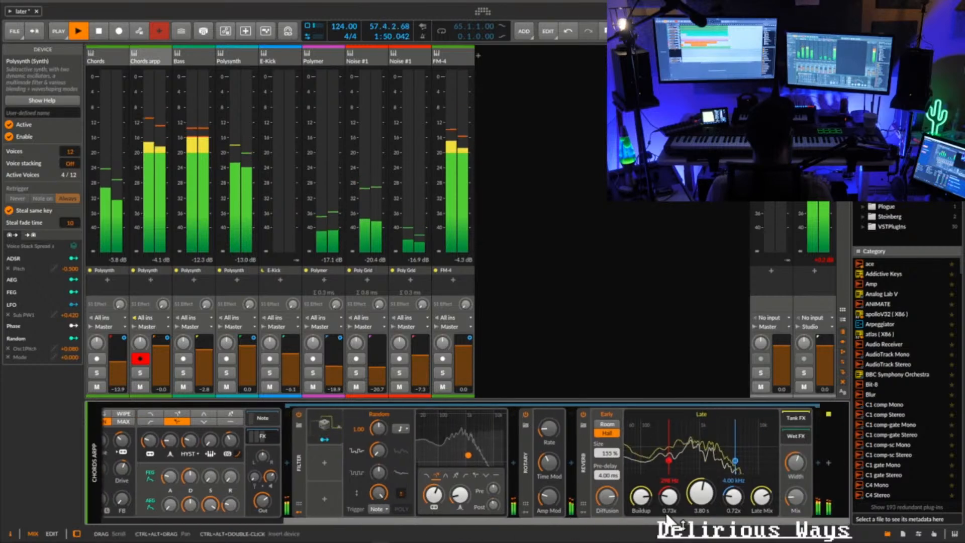
left_click(819, 463)
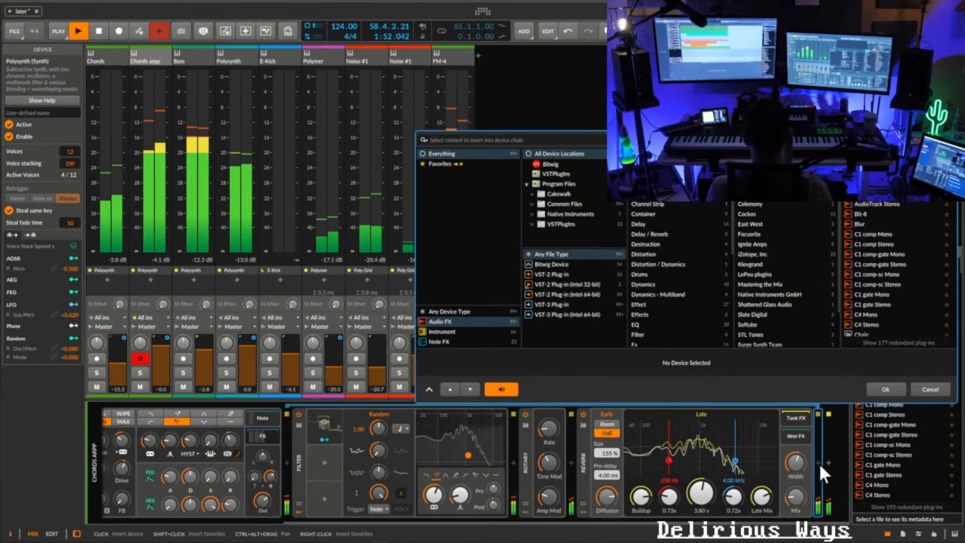
type("delay")
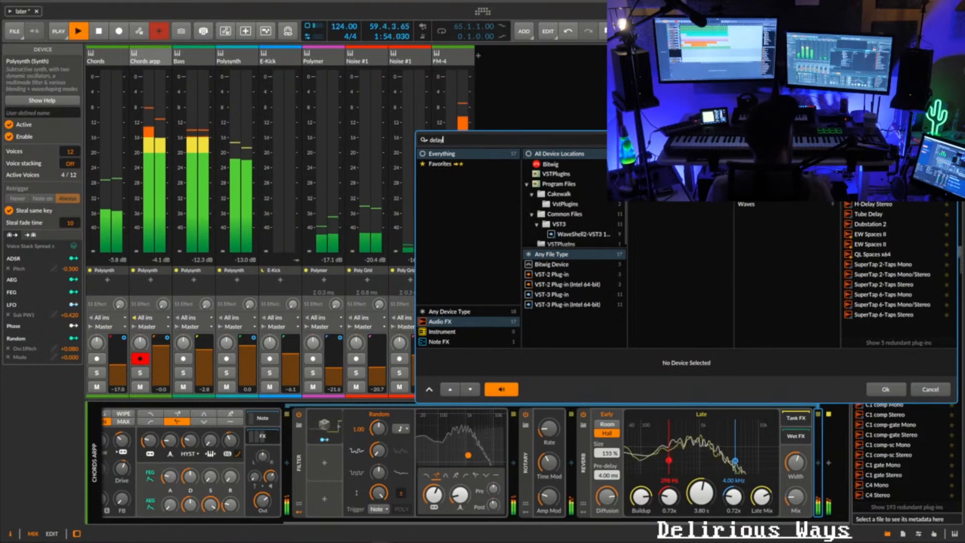
double_click(873, 164)
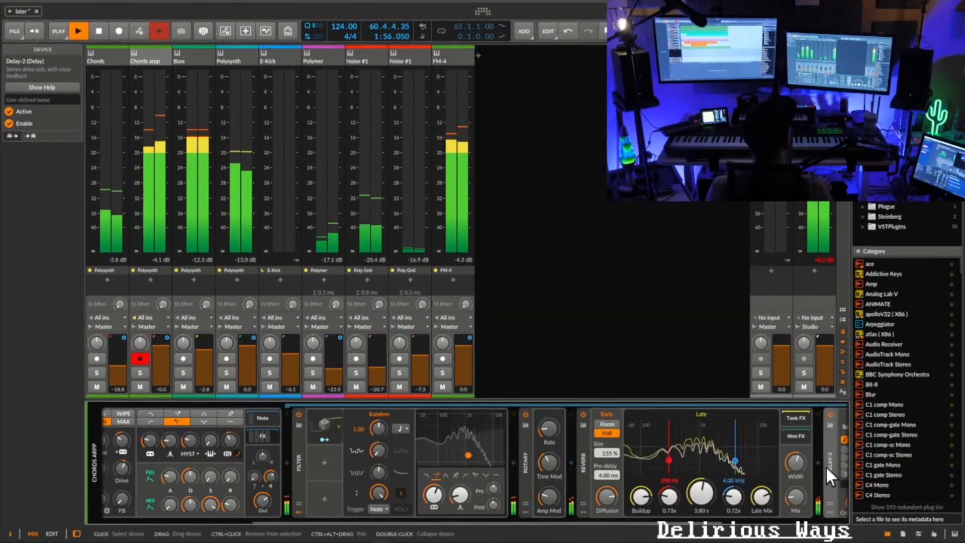
left_click_drag(700, 521, 827, 529)
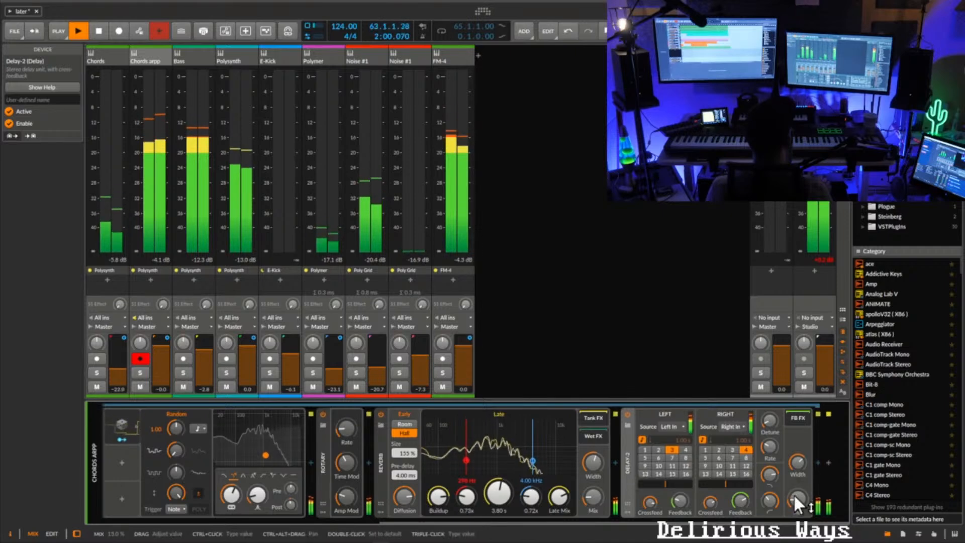
left_click_drag(696, 522, 601, 522)
left_click_drag(788, 474, 557, 474)
left_click_drag(529, 518, 390, 521)
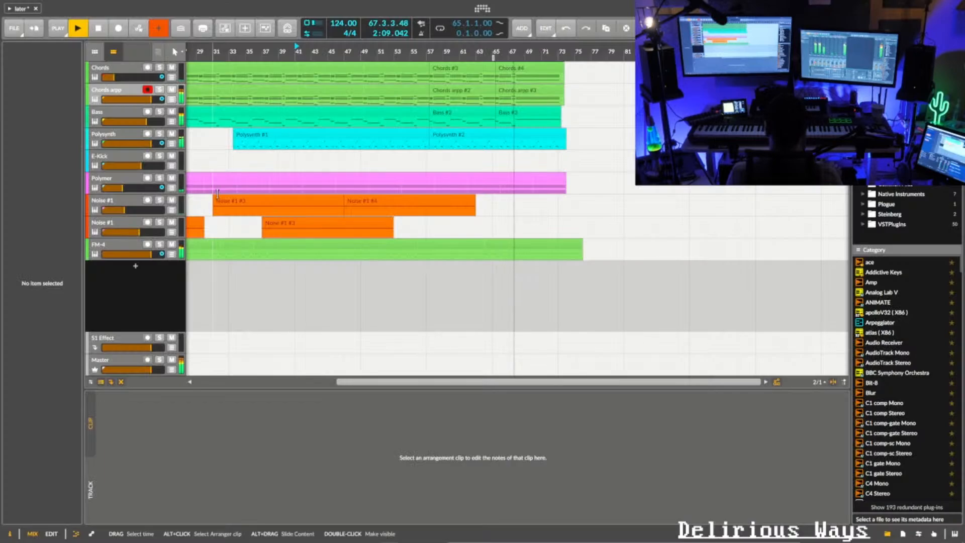
- Automate the Chords arpp FX Filter frequency to rise from about bar 69 to 19.9 kHz at bar 73
left_click(172, 99)
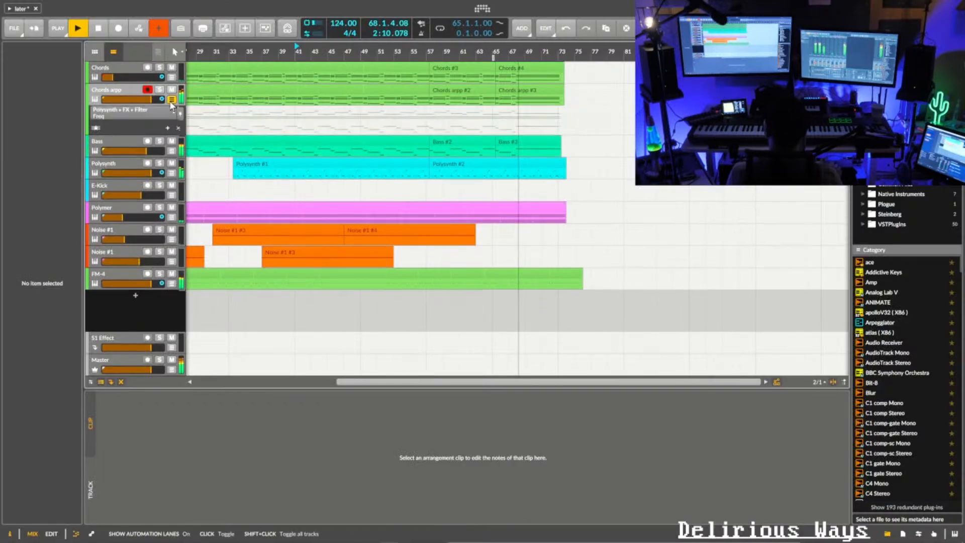
left_click(526, 119)
mouse_move(557, 118)
left_mouse_down()
mouse_move(567, 109)
mouse_move(559, 110)
left_mouse_up()
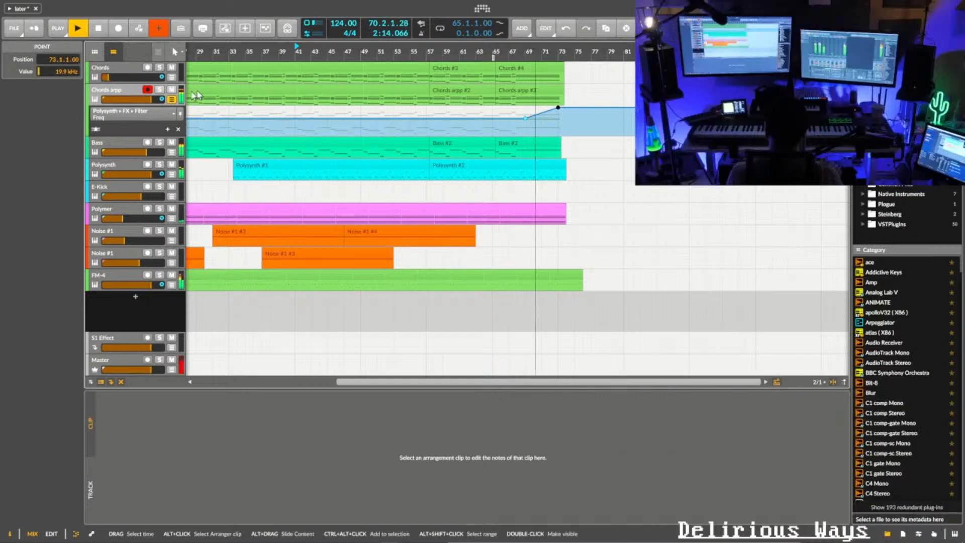
left_click(173, 102)
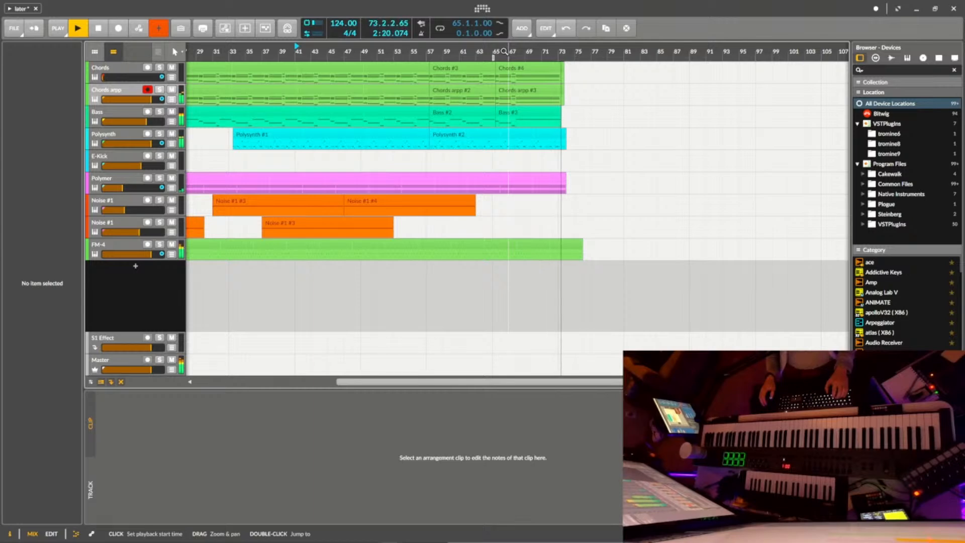
- Stop playback at the end of the arrangement, restart it from bar 33 and save the project
key("space")
left_click_drag(504, 52, 753, 52)
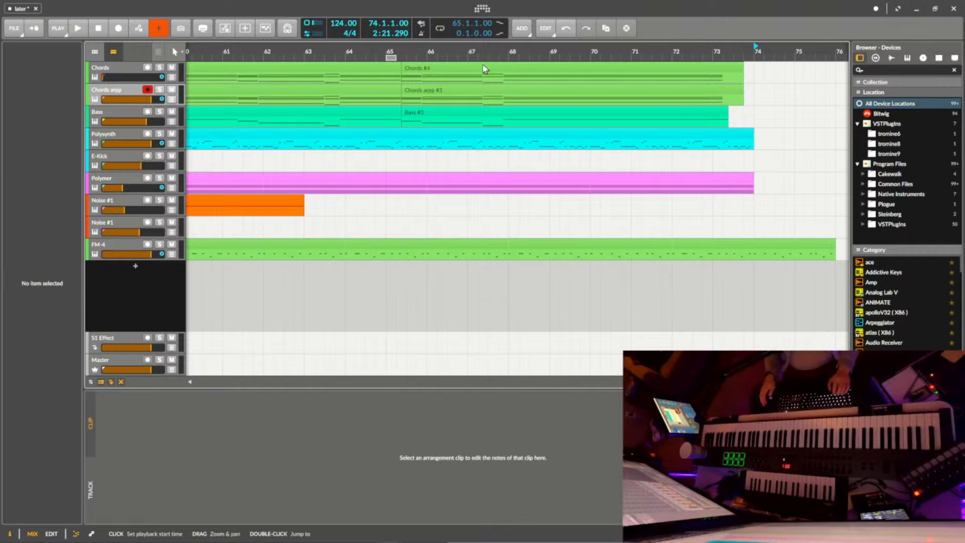
left_click_drag(325, 54, 518, 53)
double_click(221, 52)
left_click_drag(221, 52, 344, 51)
left_click(17, 30)
left_click(37, 76)
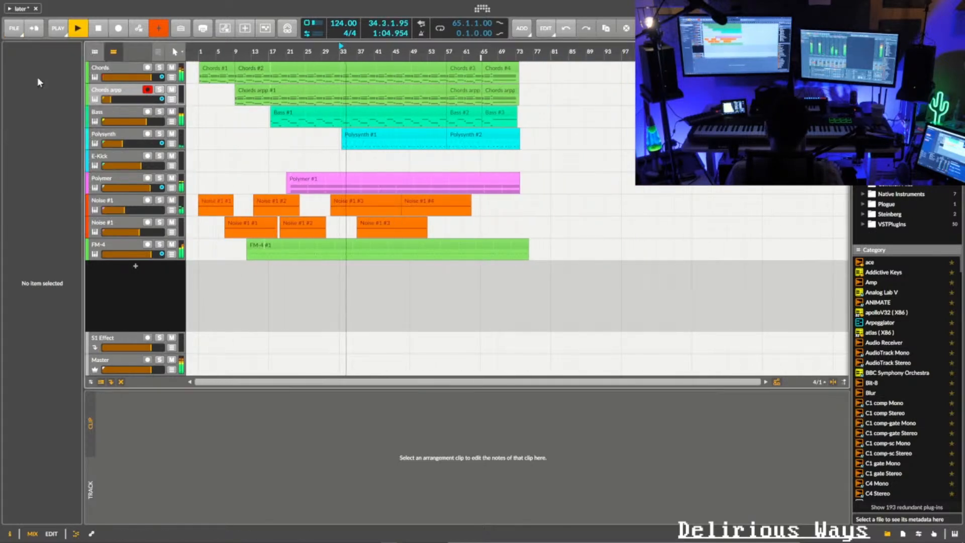
- Replay the arrangement from bar 1, check the first Noise #1 track's automation lanes and select that track
double_click(202, 49)
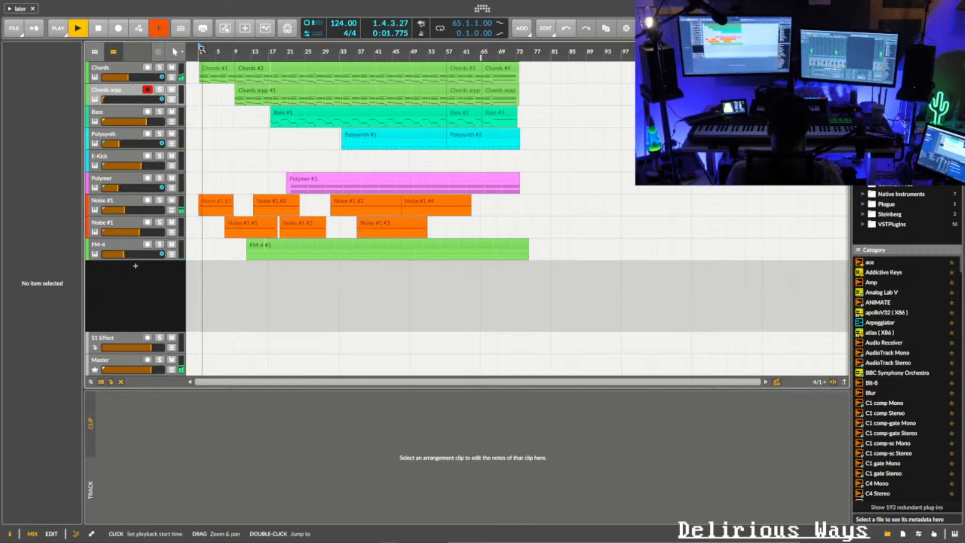
left_click(170, 212)
left_click(170, 211)
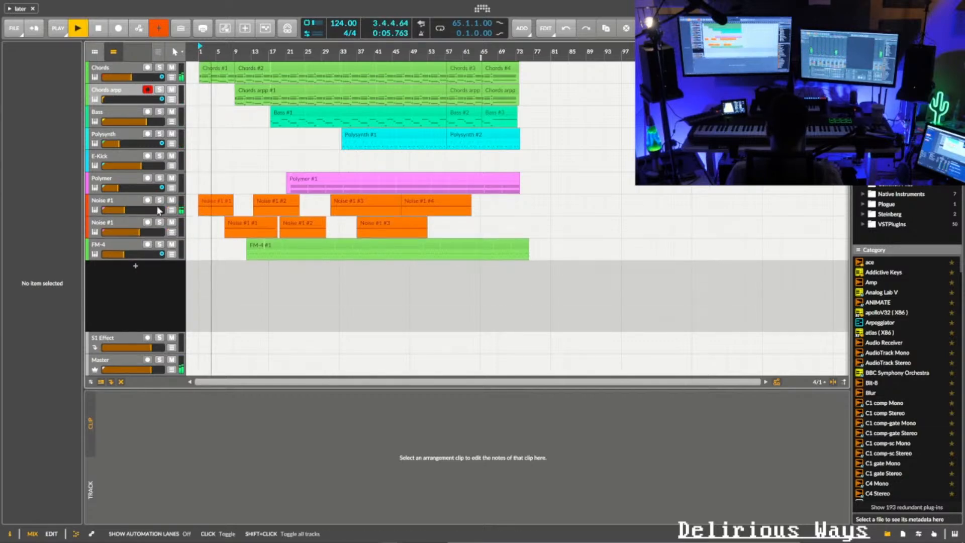
left_click(125, 201)
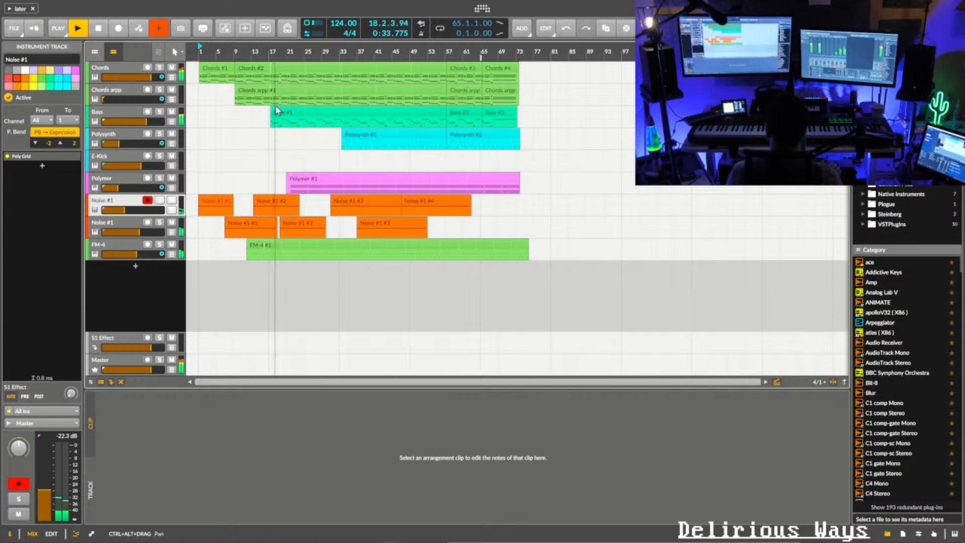
- Trim the start of the first Bass clip to bar 21 and save the project
left_click_drag(272, 121, 292, 144)
left_click_drag(305, 51, 293, 93)
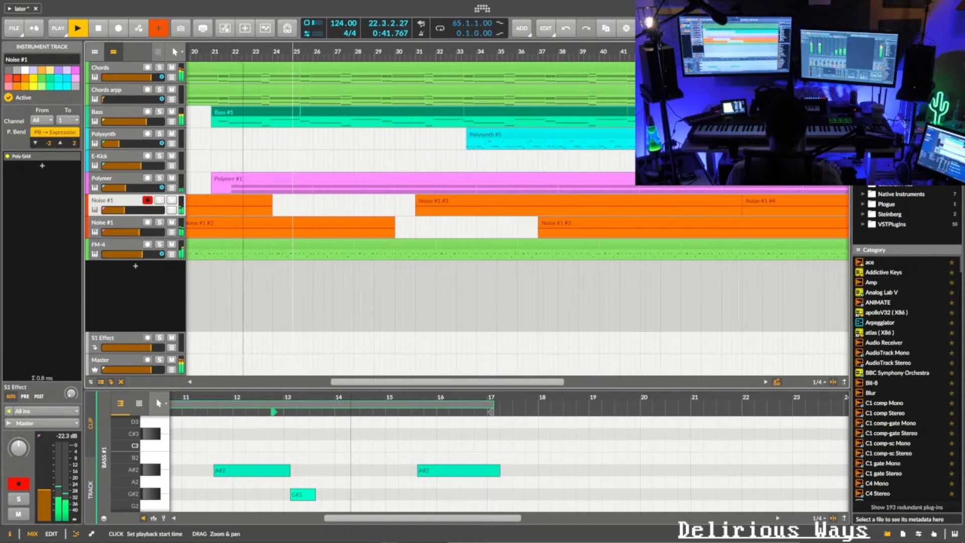
left_click_drag(212, 123, 217, 130)
left_click_drag(299, 50, 326, 37)
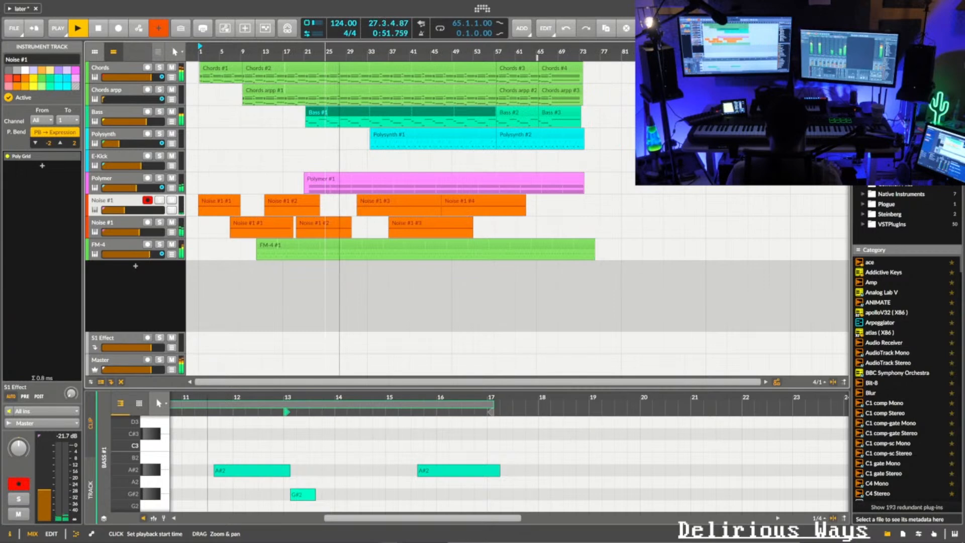
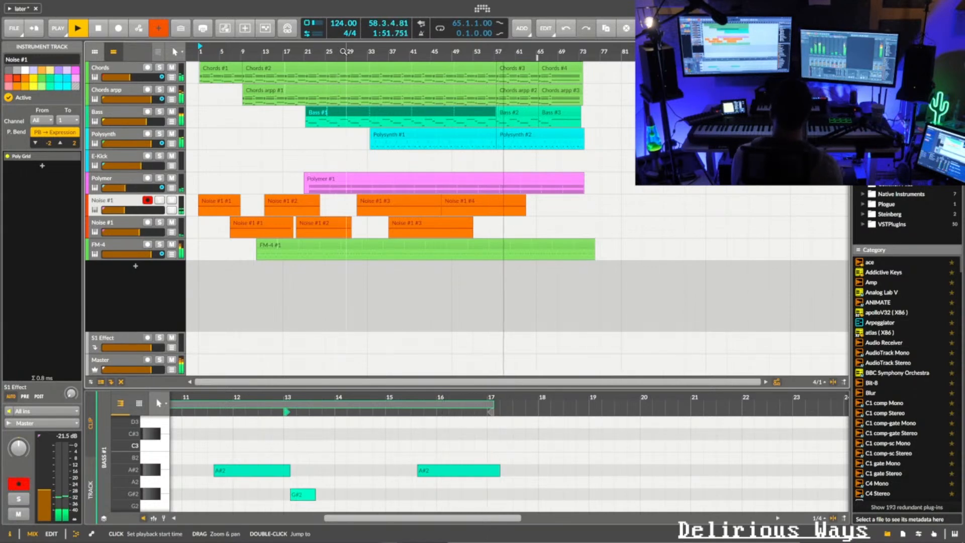
left_click(14, 28)
left_click(26, 77)
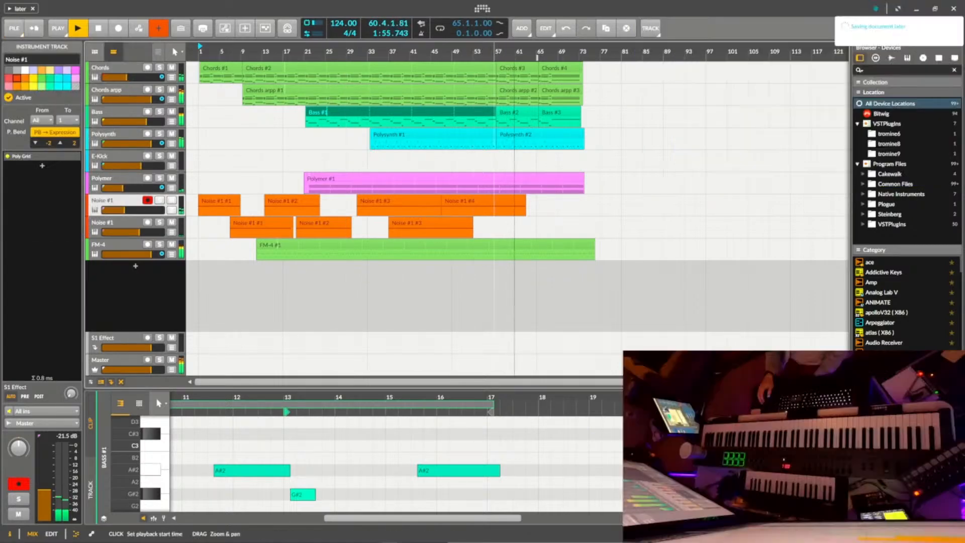
- Duplicate the Chords arpp track
left_click_drag(494, 51, 425, 73)
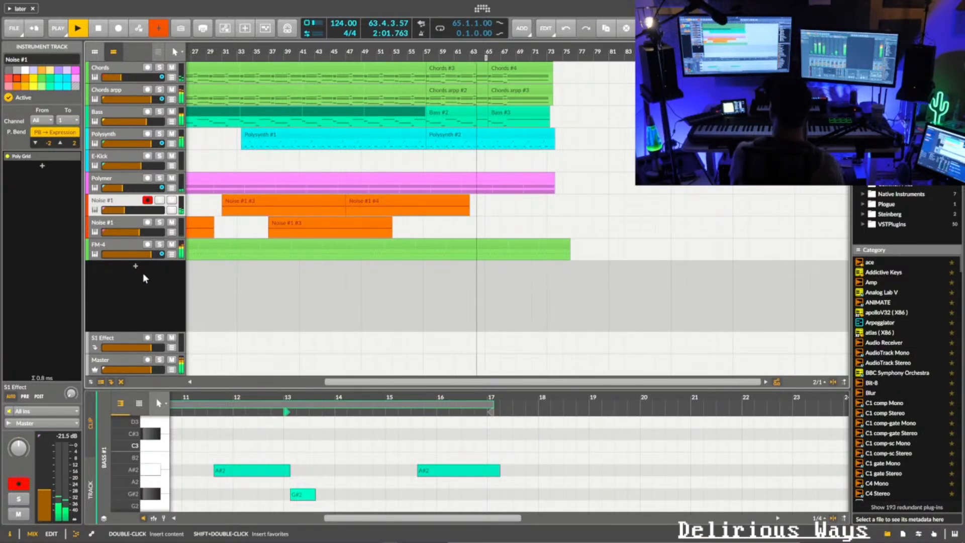
left_click(126, 93)
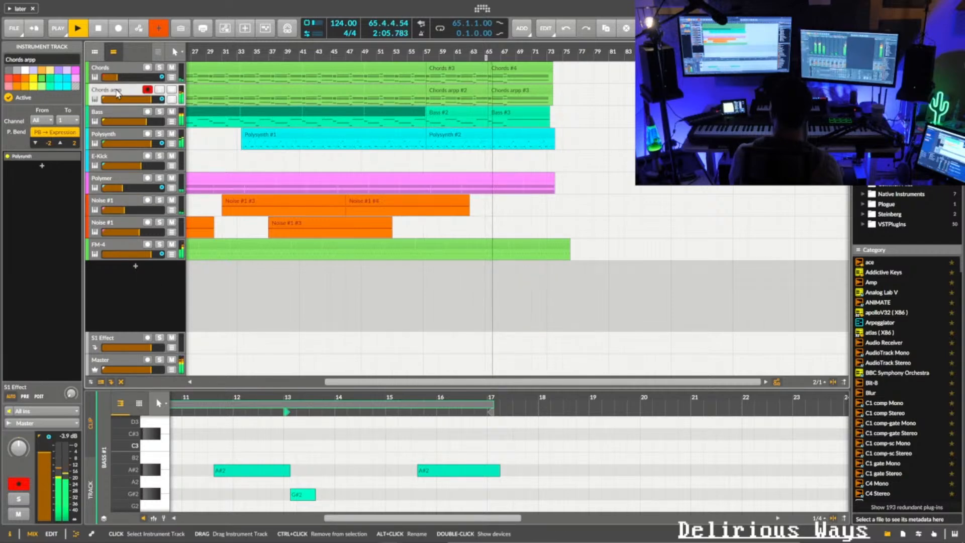
right_click(123, 93)
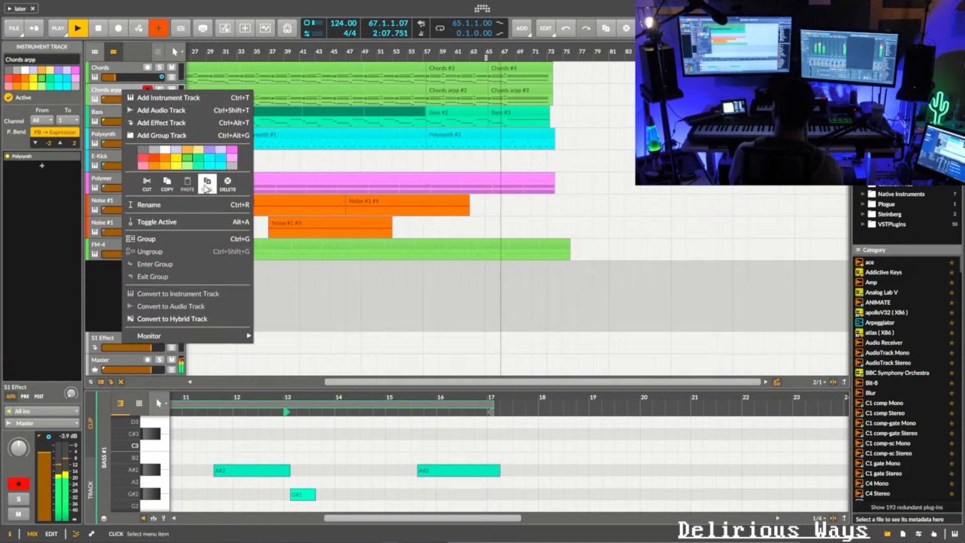
left_click(206, 183)
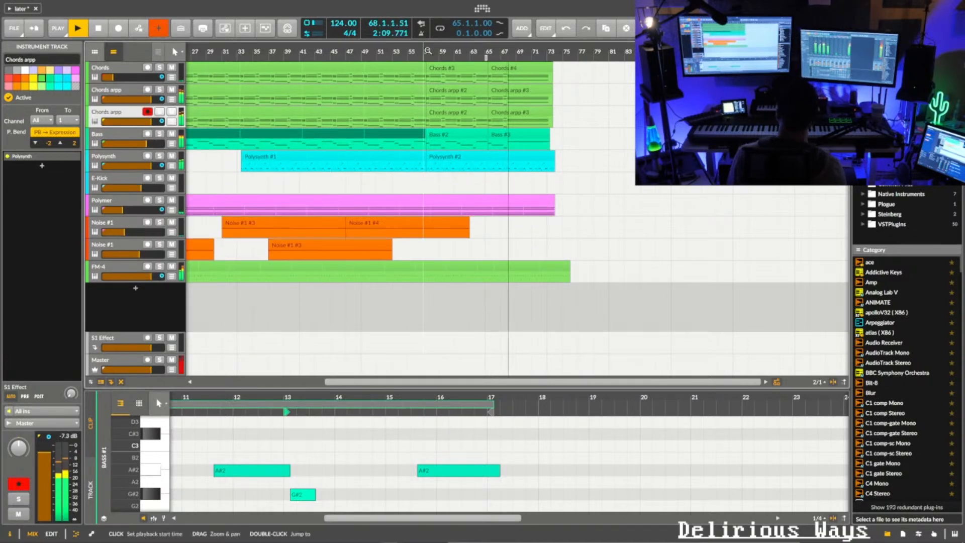
- Delete the long first clip on the duplicated Chords arpp track, keeping its clips from bar 57 onward, and stop playback
left_click_drag(427, 50, 430, 25)
left_click_drag(216, 112, 300, 112)
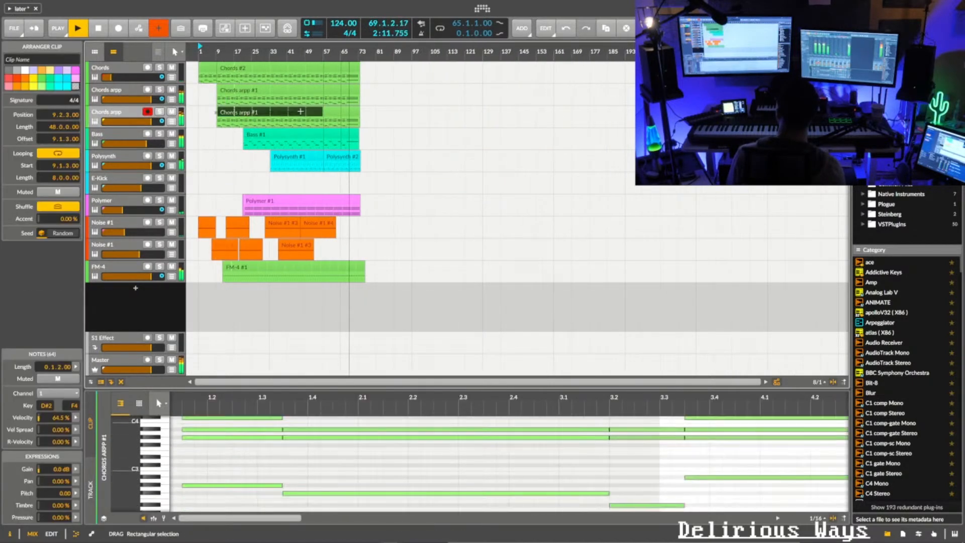
key("Delete")
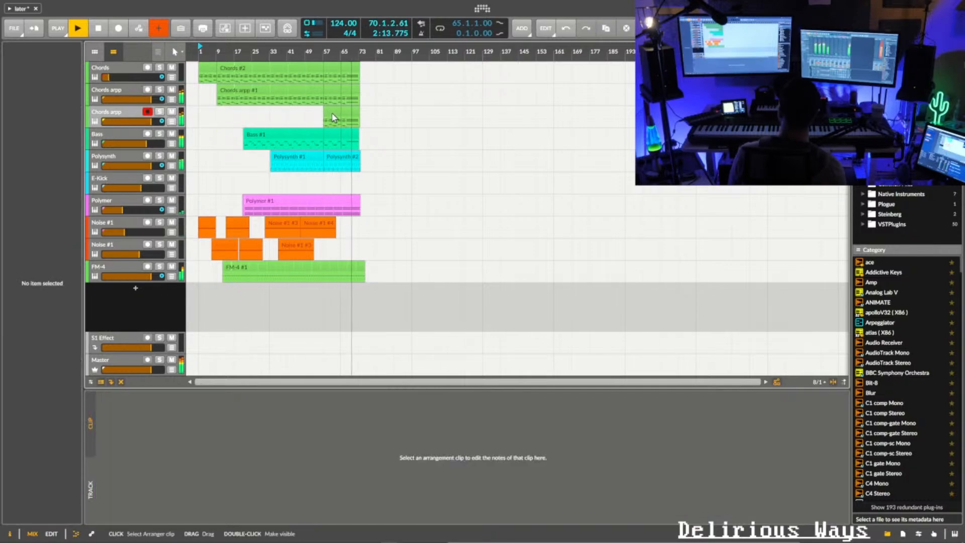
left_click(333, 111)
left_click_drag(356, 51, 355, 65)
key("space")
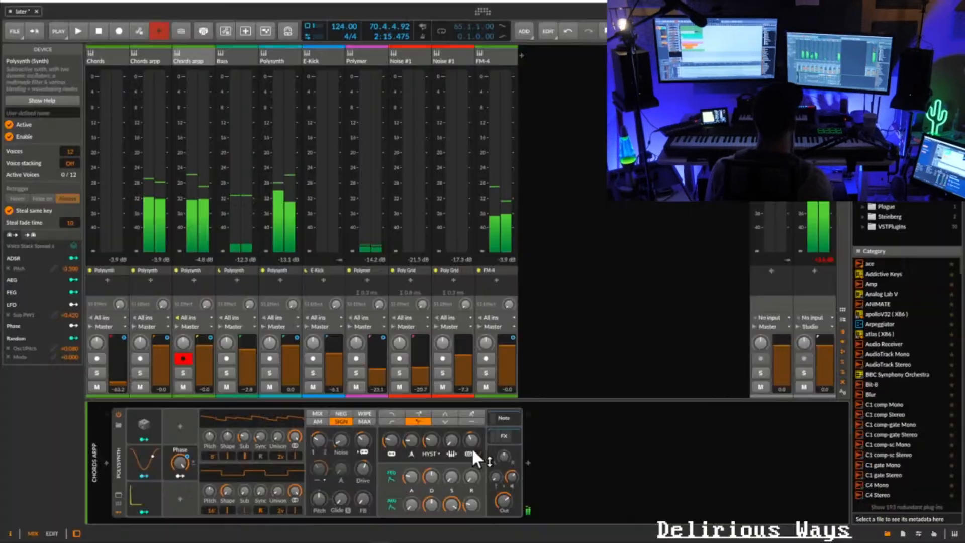
- Change the duplicate's Arpeggiator note pattern and set a straight 1/16 base rate and a range of 3 octaves during playback
left_click(503, 417)
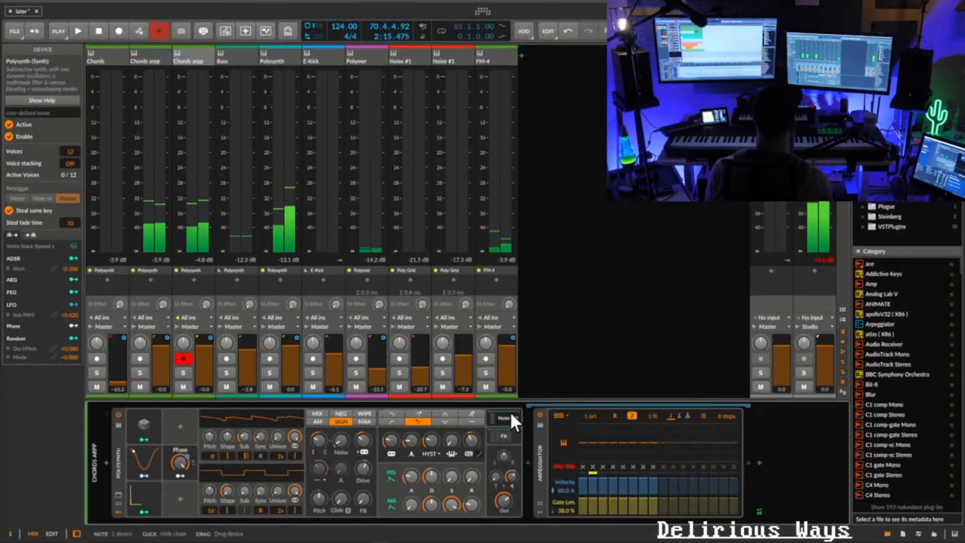
left_click(560, 415)
left_click(589, 350)
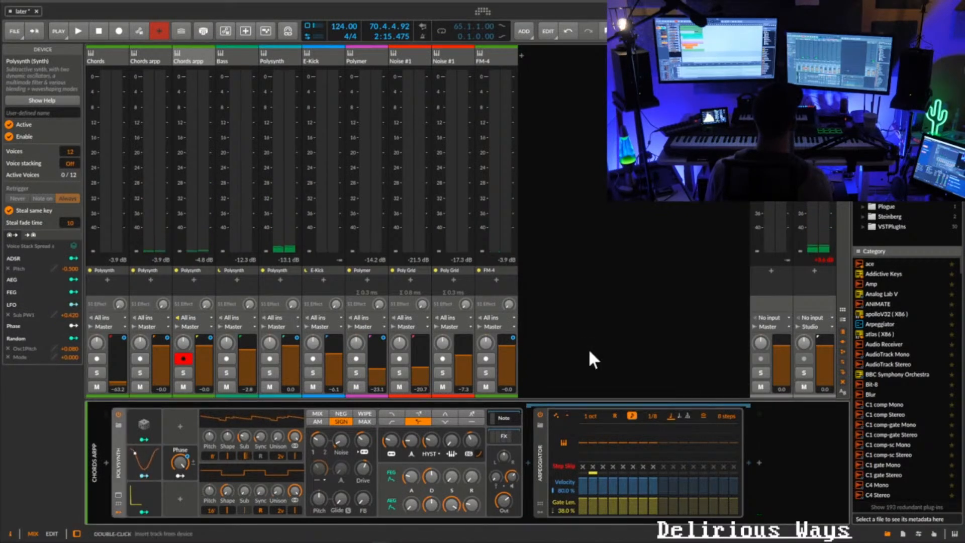
key("space")
left_click_drag(651, 416, 650, 423)
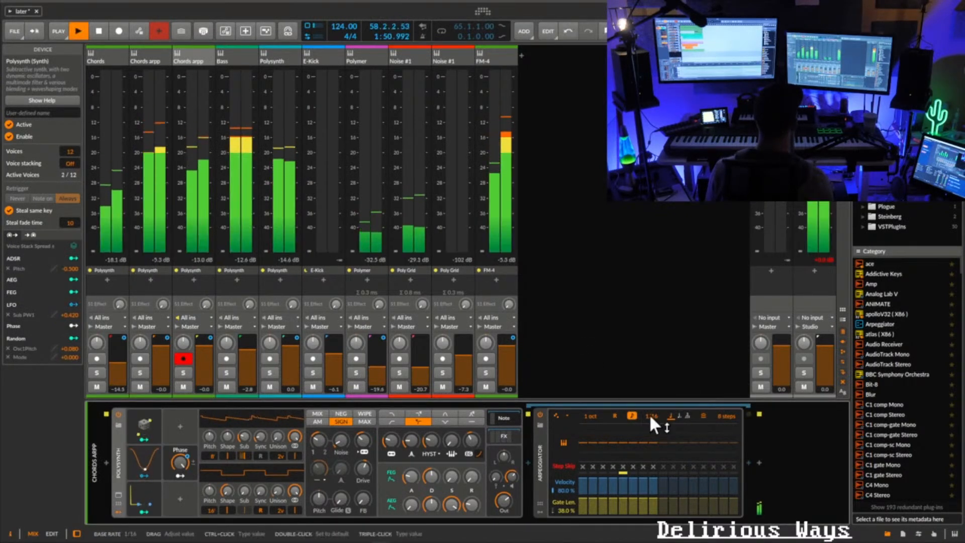
left_click(688, 417)
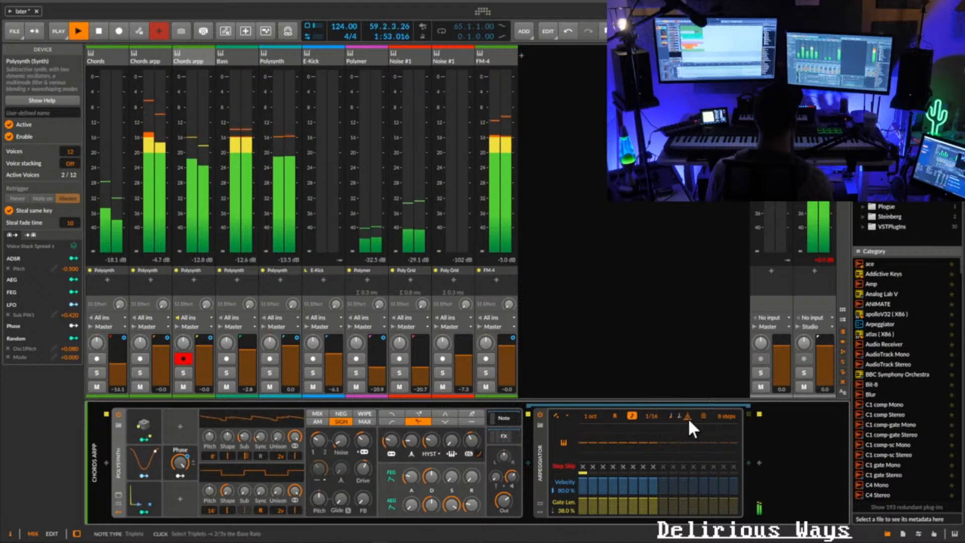
left_click(670, 416)
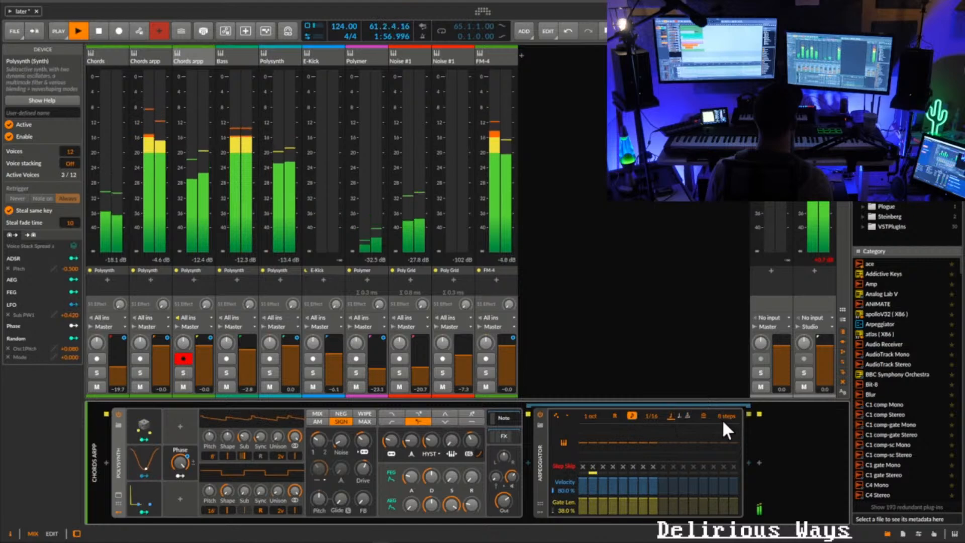
left_click_drag(590, 416, 599, 414)
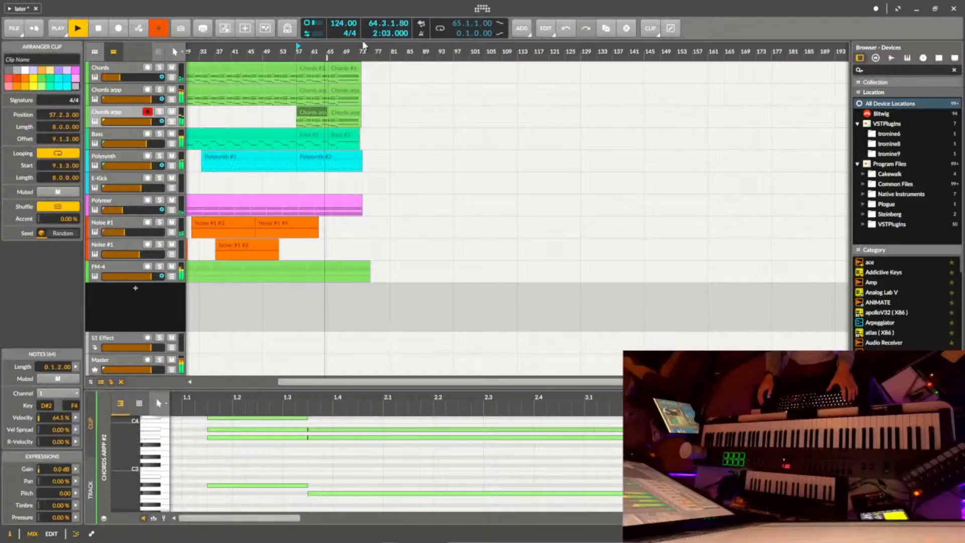
- Solo the duplicated Chords arpp track and show its Polysynth's FX chain
left_click_drag(342, 52, 359, 66)
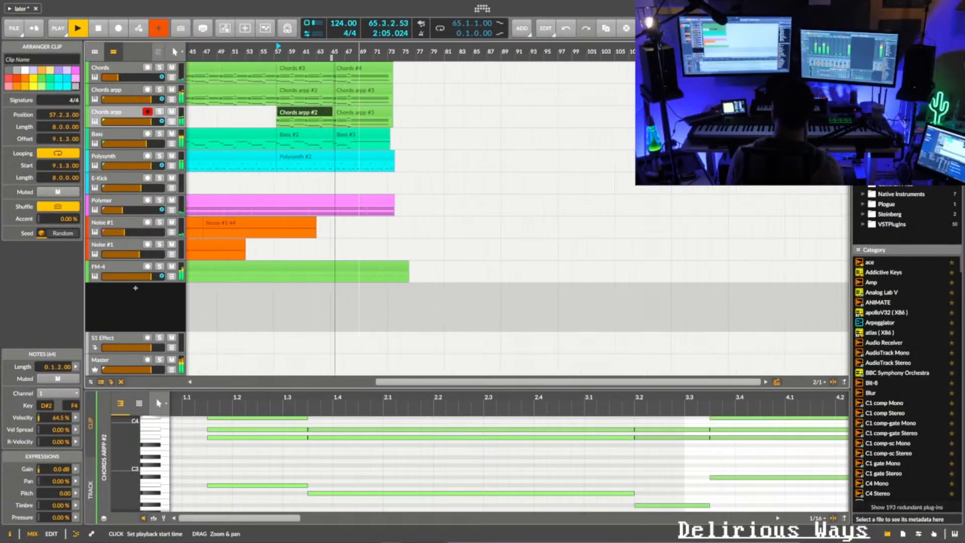
left_click(166, 111)
left_click(160, 112)
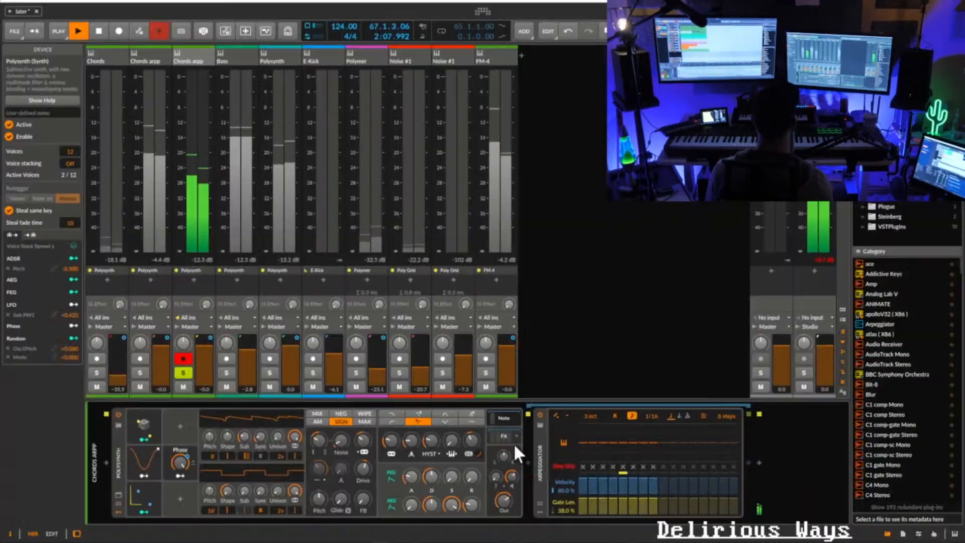
left_click(510, 438)
left_click_drag(464, 521, 388, 522)
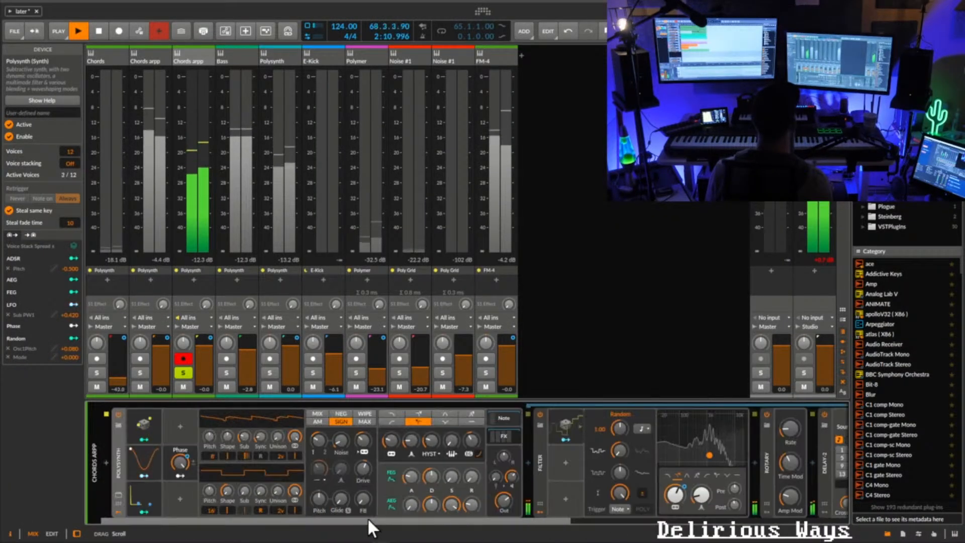
- Try other filter types and cutoff frequencies in the duplicate's Polysynth and return to the 4-pole high-pass
left_click_drag(278, 437, 278, 434)
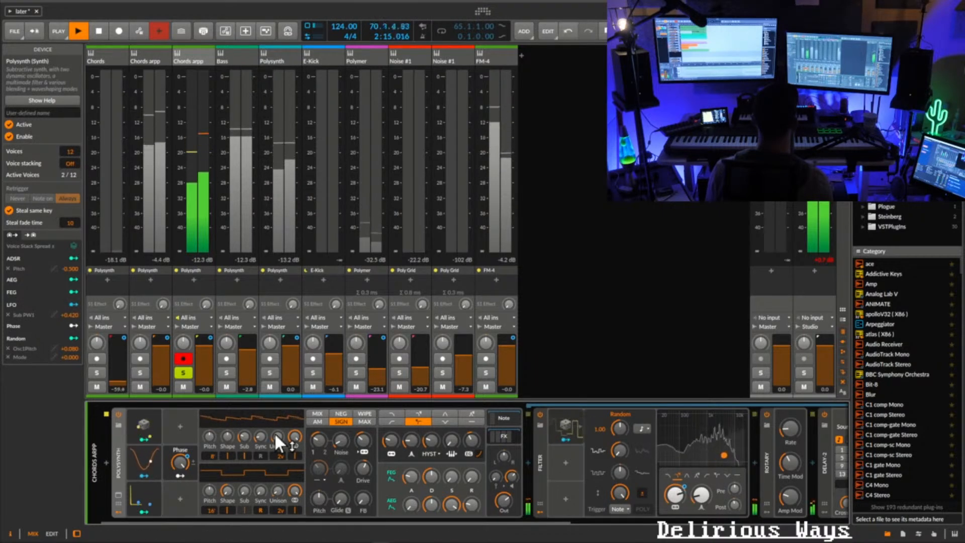
mouse_move(390, 441)
left_mouse_down()
mouse_move(390, 422)
mouse_move(390, 451)
left_mouse_up()
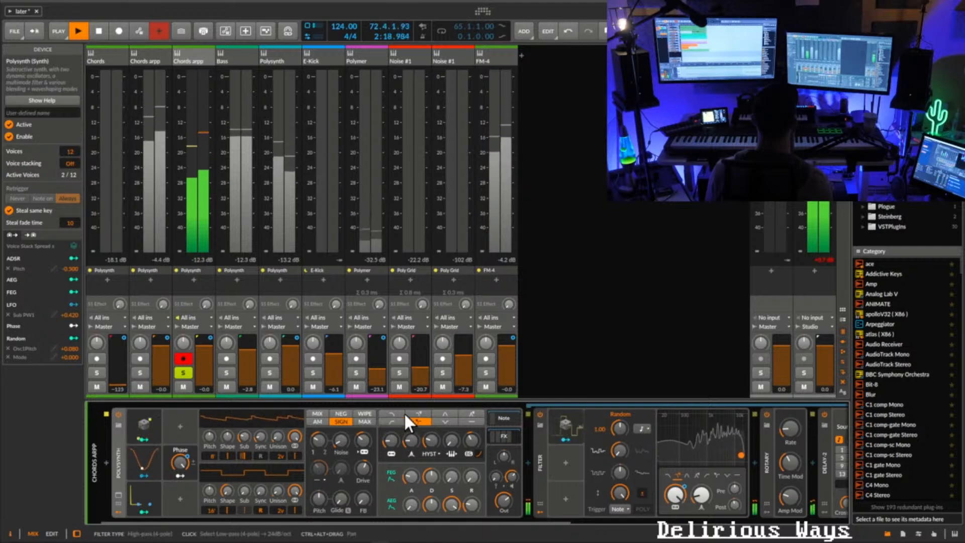
left_click(426, 413)
left_click(447, 412)
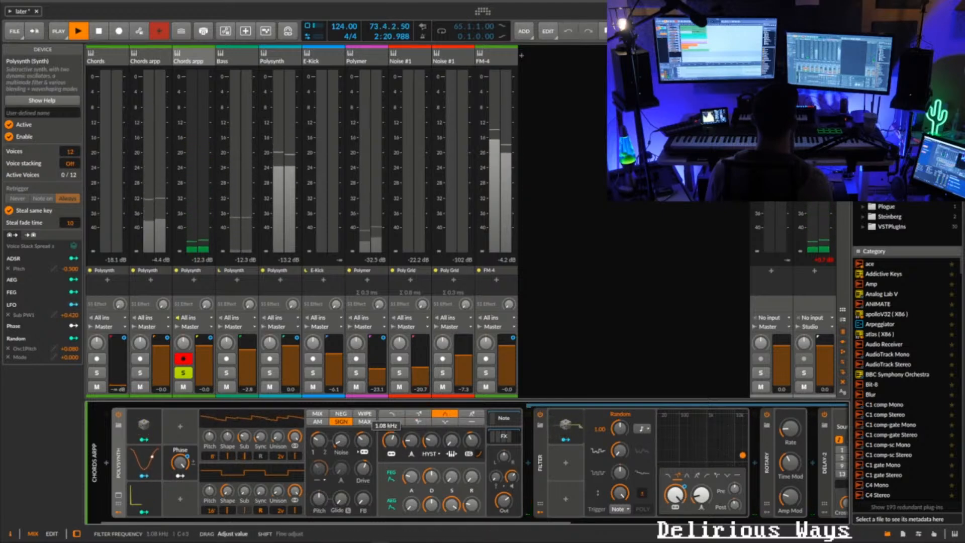
left_click(419, 421)
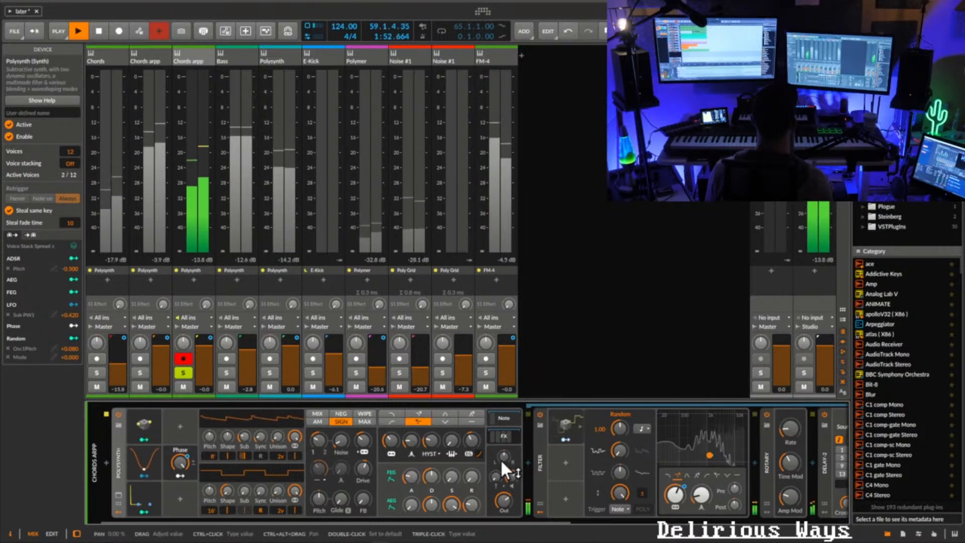
- Delete the Filter device from the duplicate's FX chain and readjust the Polysynth's 2-pole high-pass filter and filter envelope
left_click(540, 466)
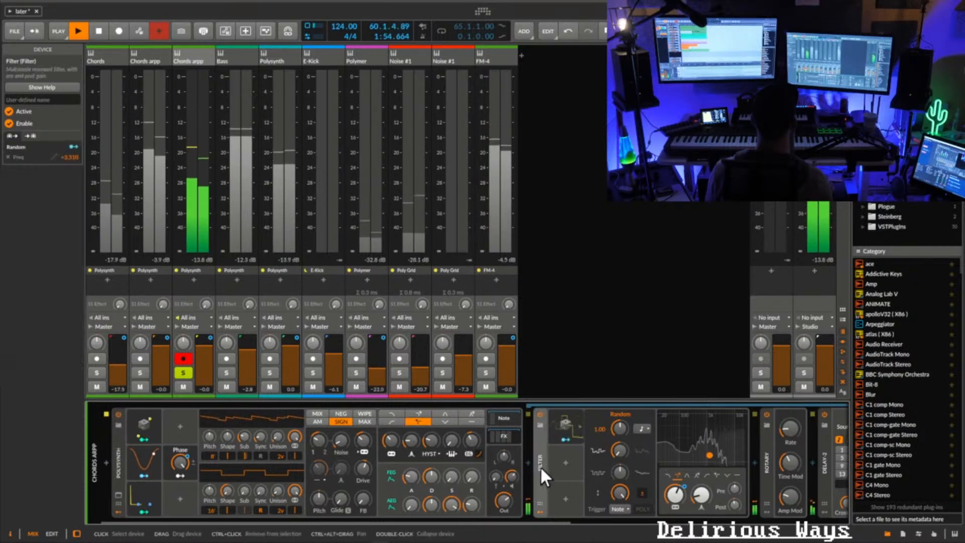
key("Delete")
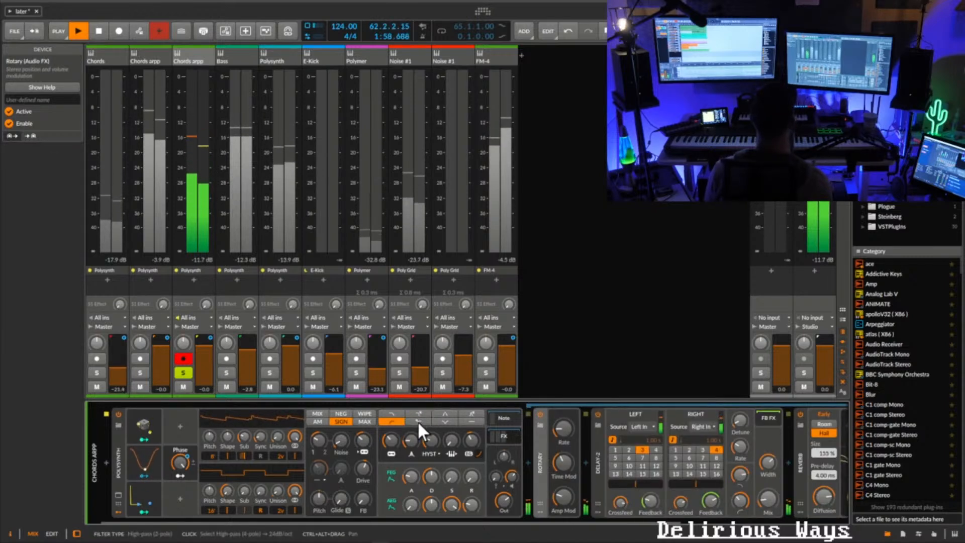
left_click_drag(390, 440, 391, 442)
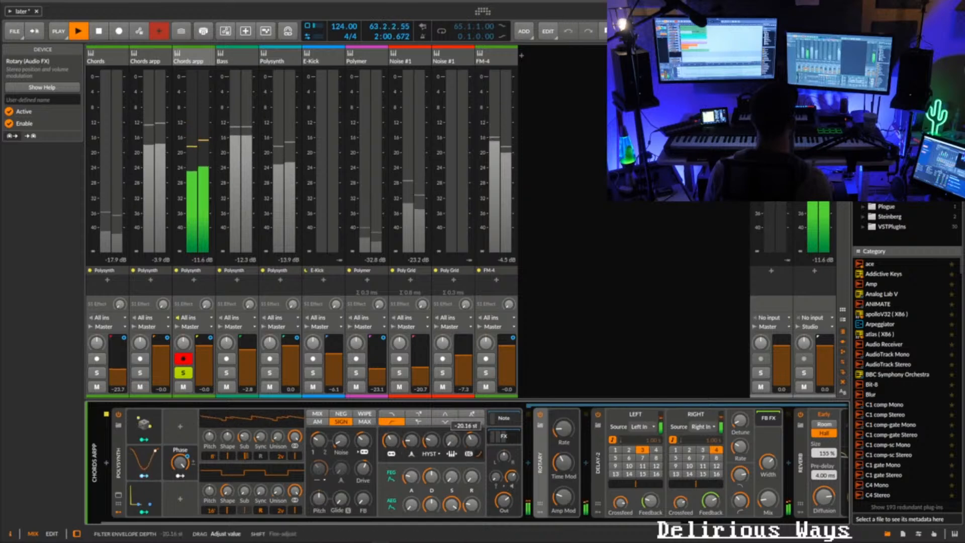
left_click_drag(410, 476, 410, 477)
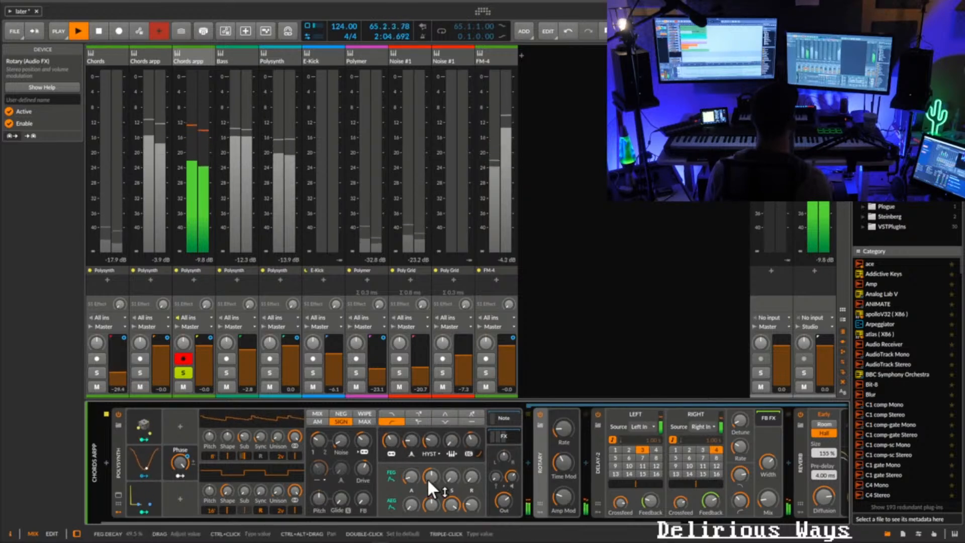
left_click_drag(431, 440, 431, 440)
- Set the Rotary's Time Mod to 0.27 ms, lower its Rate and raise its Amp Mod
left_click_drag(424, 520, 638, 523)
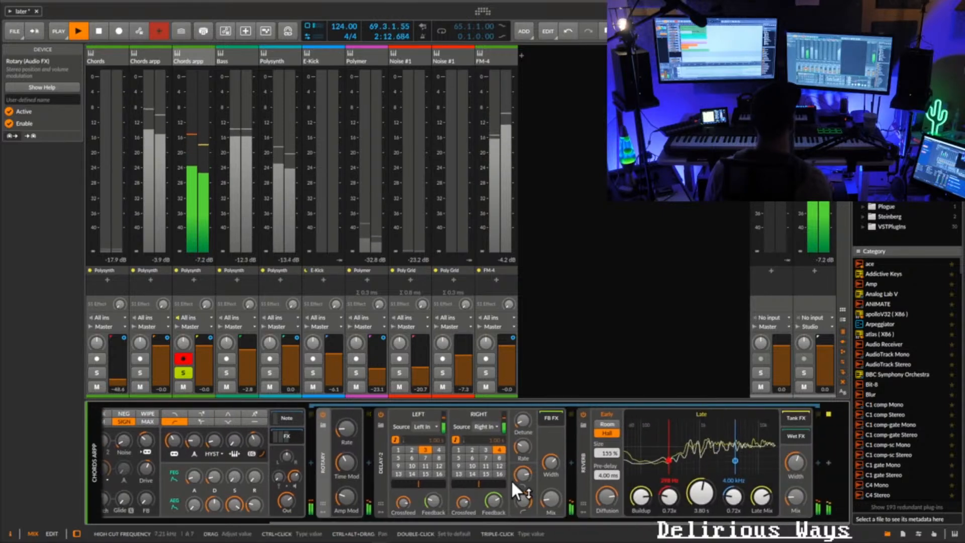
left_click_drag(345, 459, 350, 387)
left_click_drag(346, 428, 346, 472)
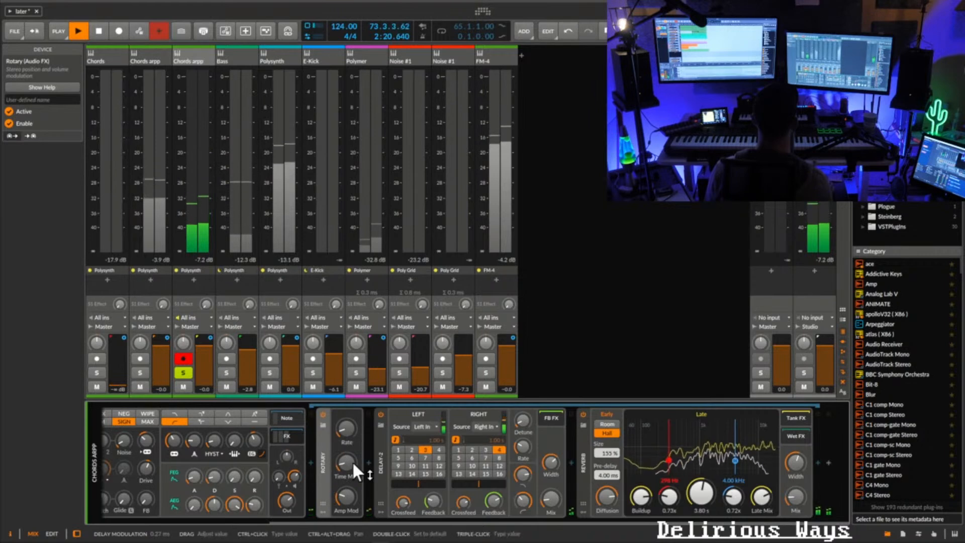
mouse_move(343, 497)
left_mouse_down()
mouse_move(344, 467)
mouse_move(344, 477)
left_mouse_up()
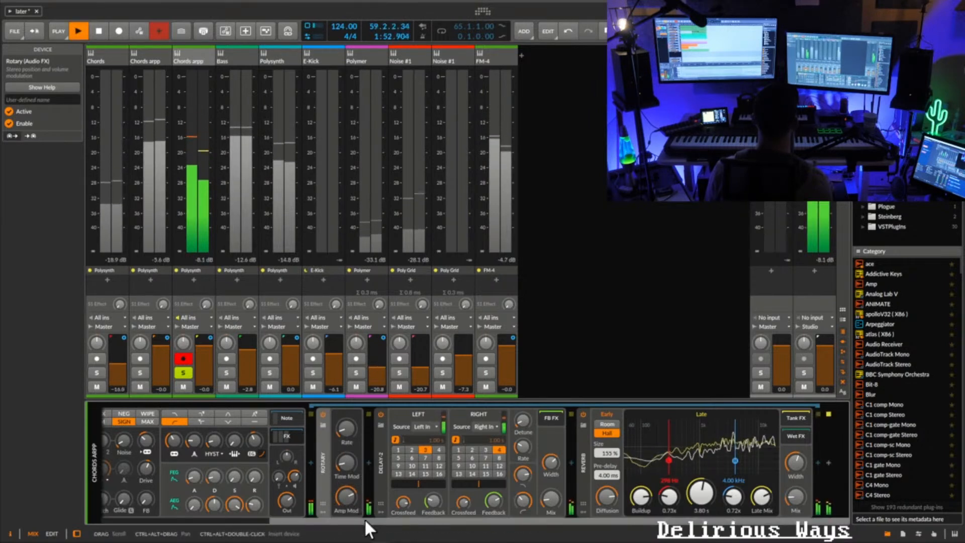
- Adjust the glide time of the duplicate's Polysynth and stop playback
left_click_drag(364, 523, 190, 521)
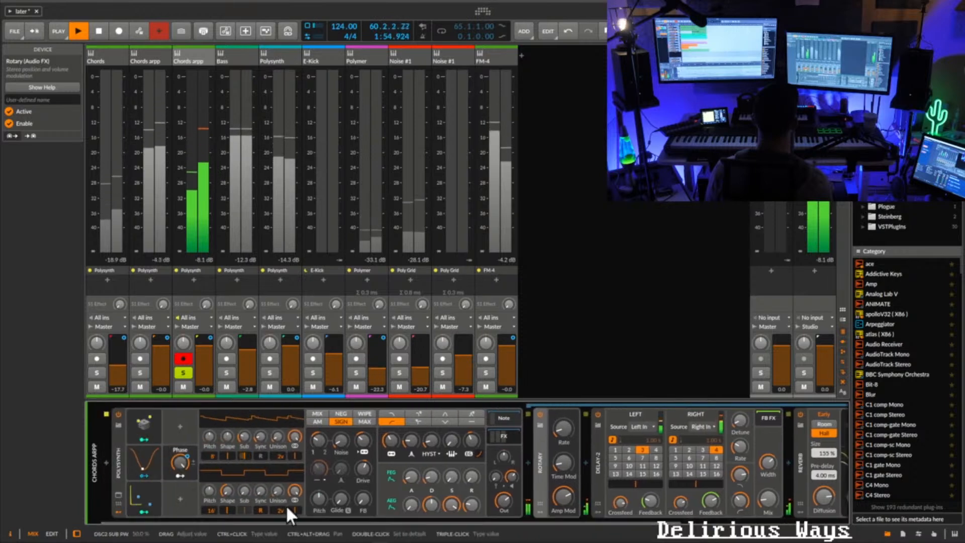
left_click_drag(340, 499, 340, 503)
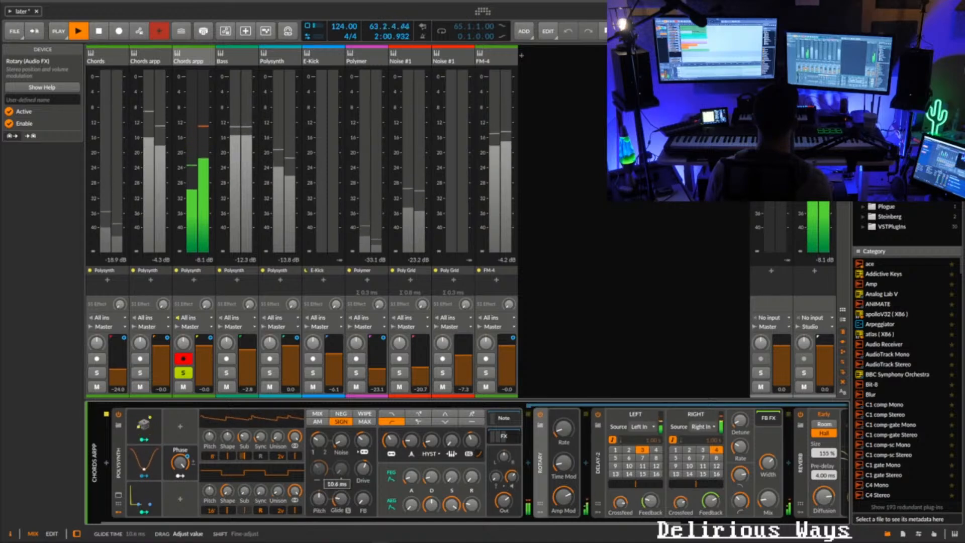
left_click_drag(339, 502, 339, 501)
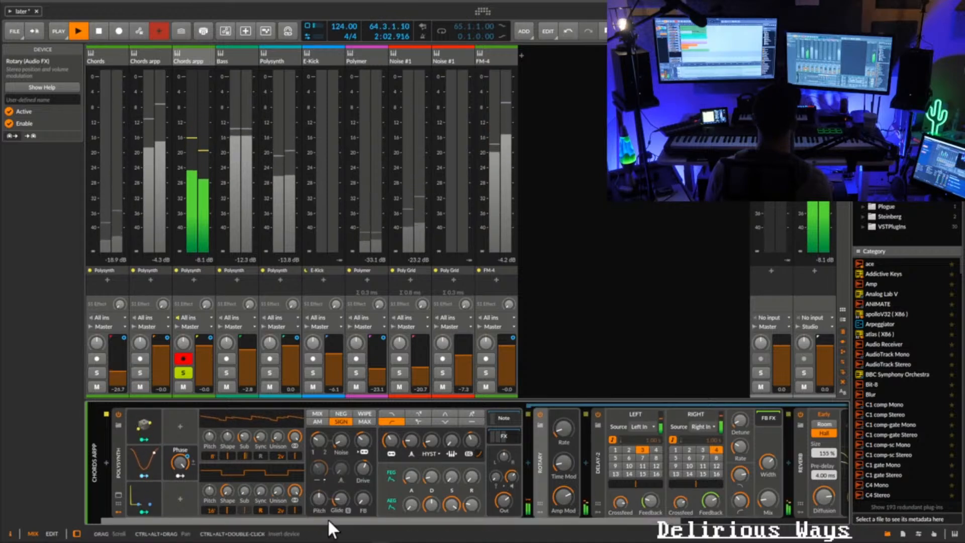
key("space")
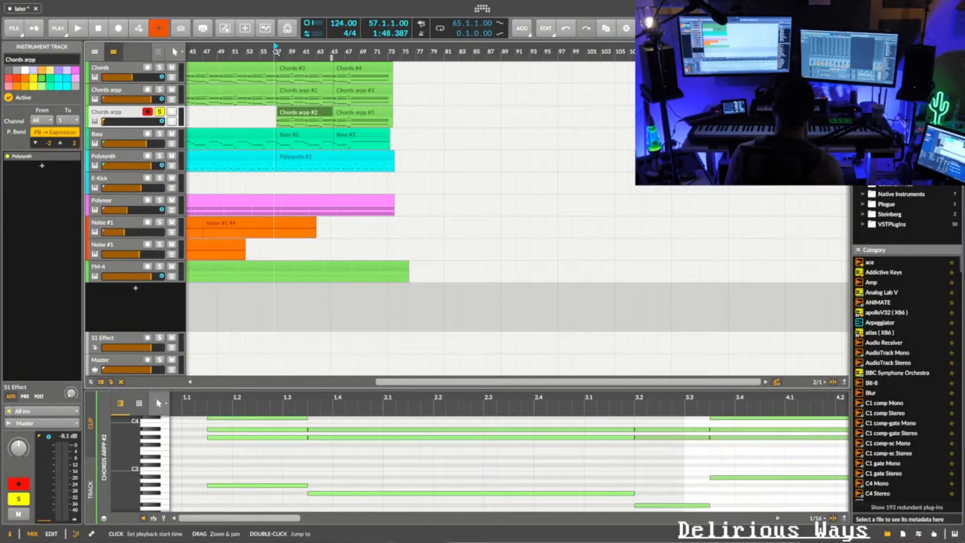
- Replay from bar 57 with the duplicate unsoloed, raise its Rotary's Amp Mod and reset the master peak level
key("space")
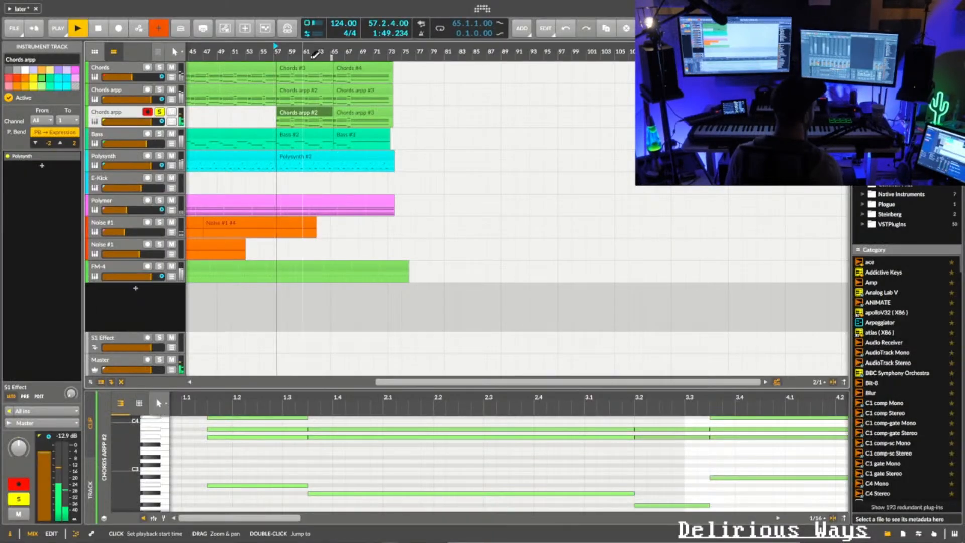
left_click_drag(319, 52, 377, 23)
left_click(160, 112)
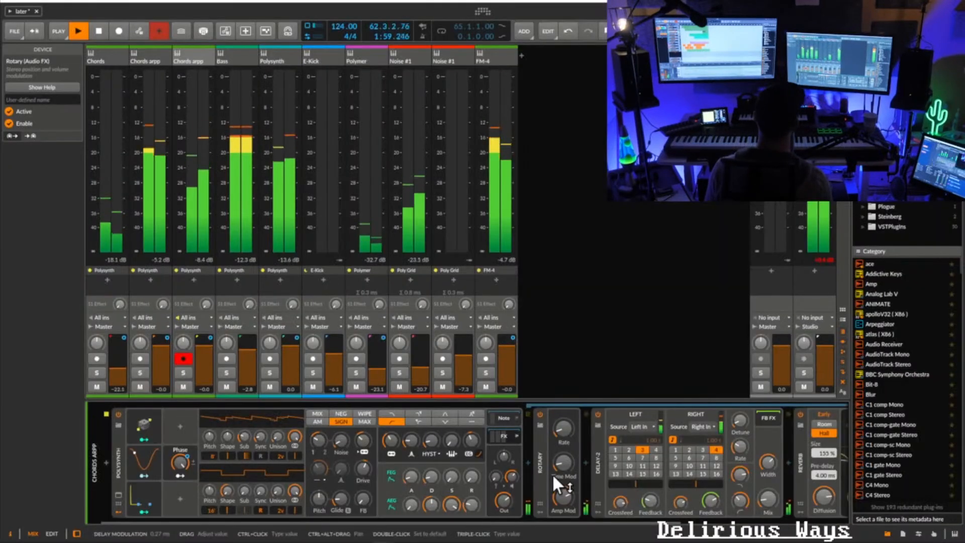
left_click_drag(562, 495, 562, 484)
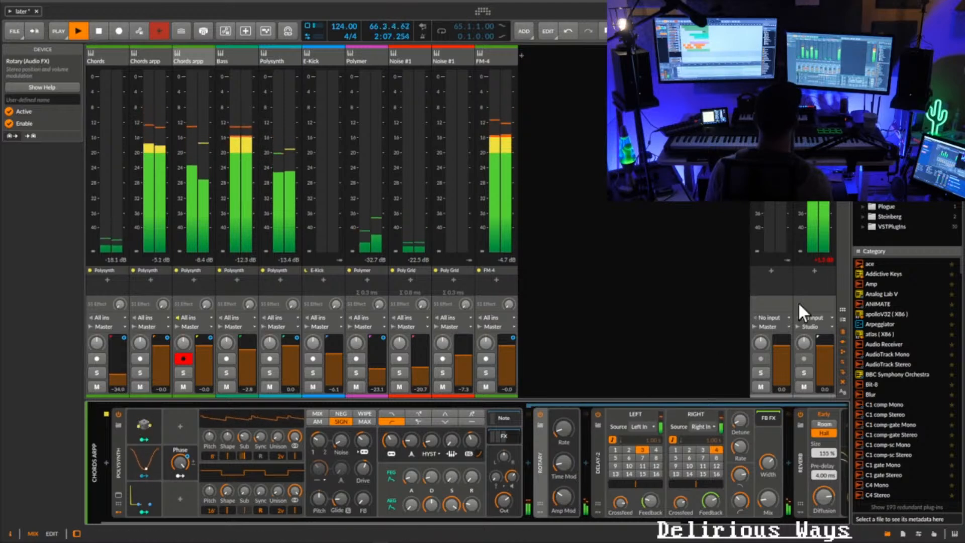
left_click(826, 258)
key("space")
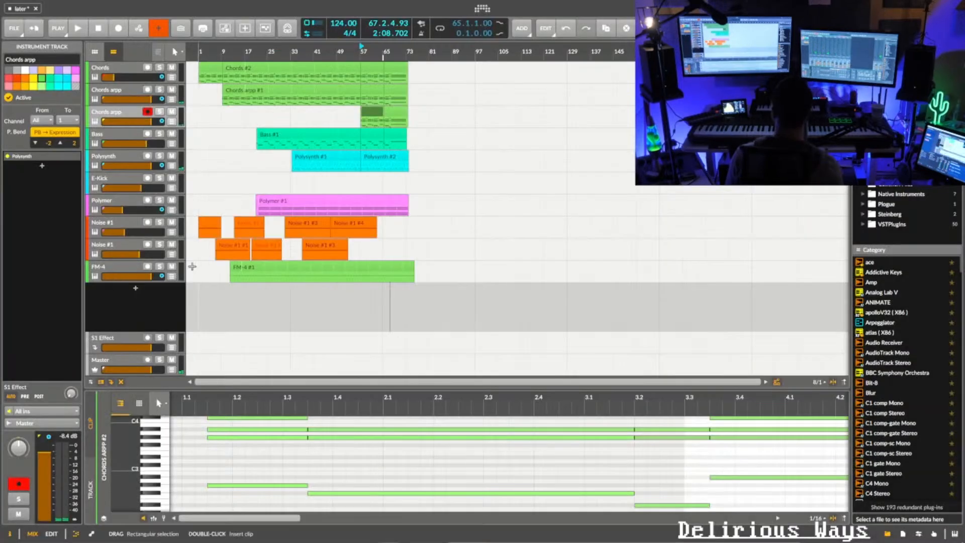
- Replay from bar 57, comparing the mix with the duplicate arpeggio, Chords and Polysynth tracks muted and unmuted, and reset the master peak level
key("space")
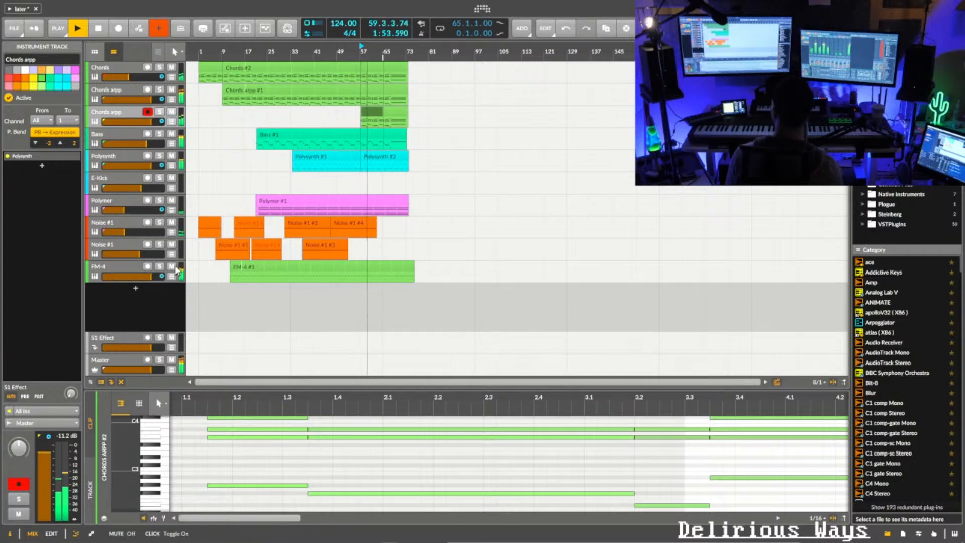
left_click(172, 267)
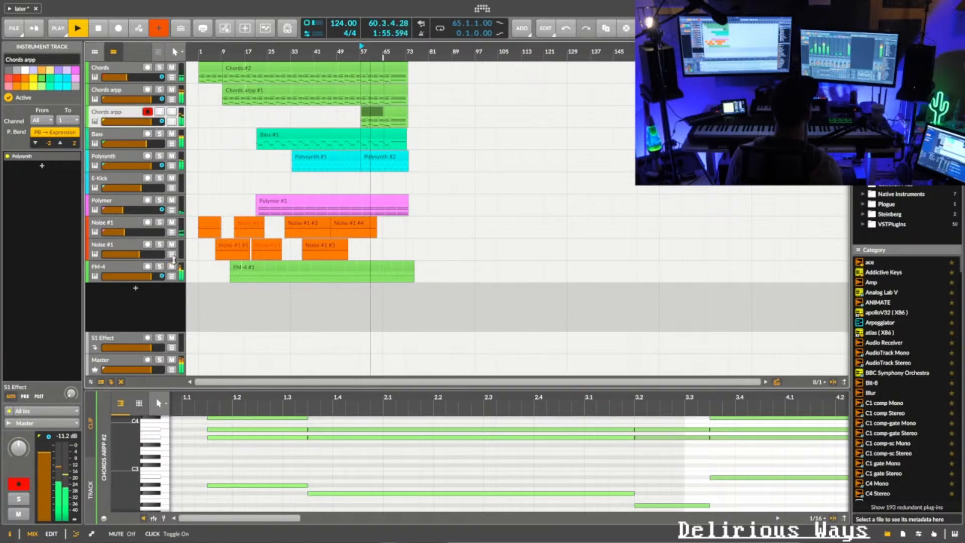
left_click(172, 111)
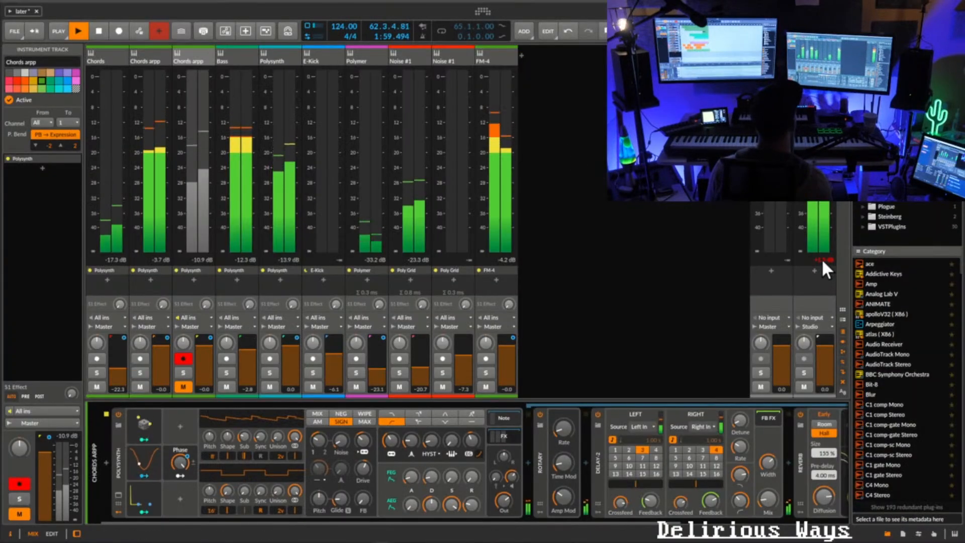
left_click(822, 259)
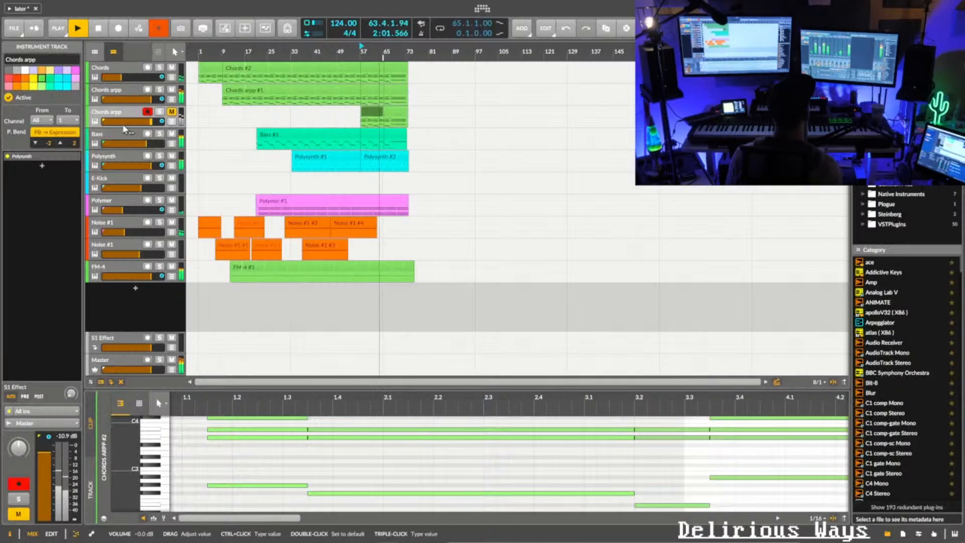
left_click(172, 91)
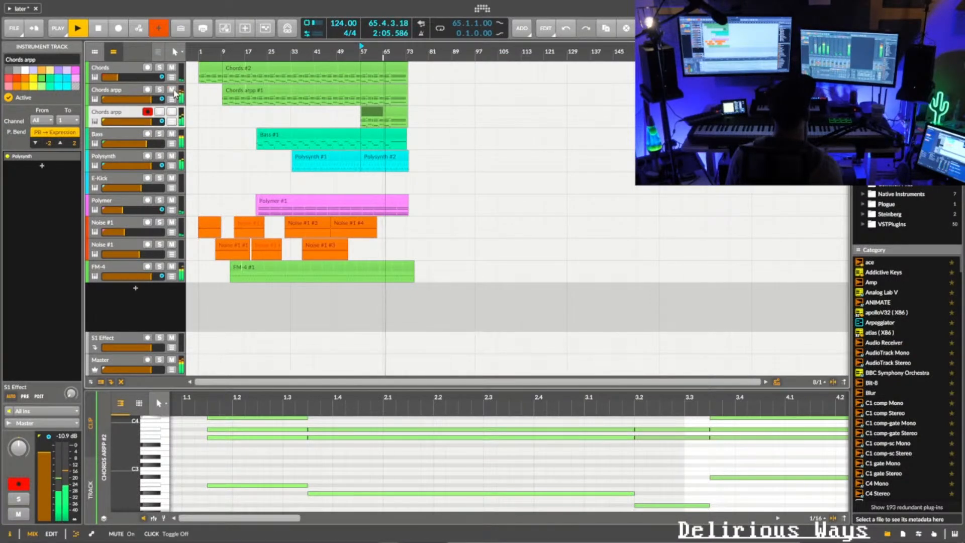
left_click(171, 68)
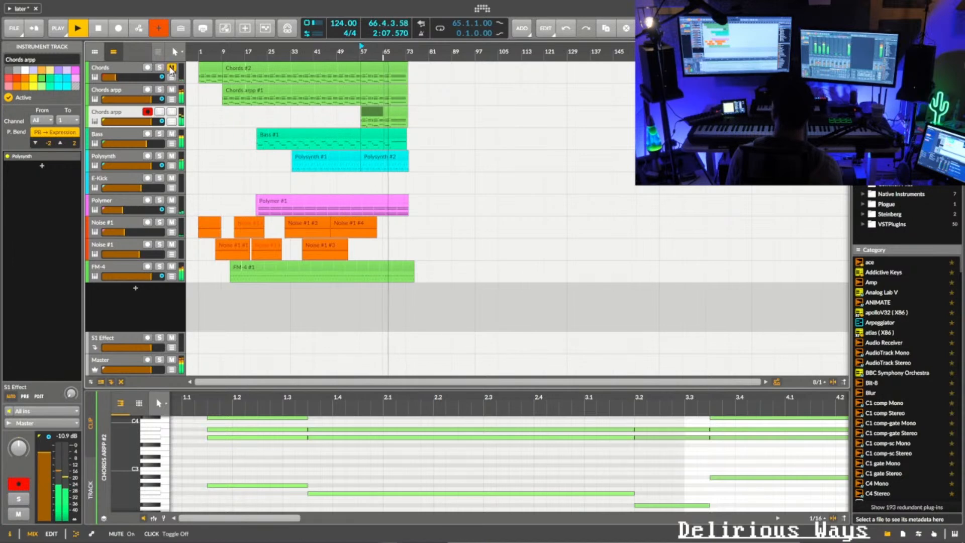
left_click(172, 156)
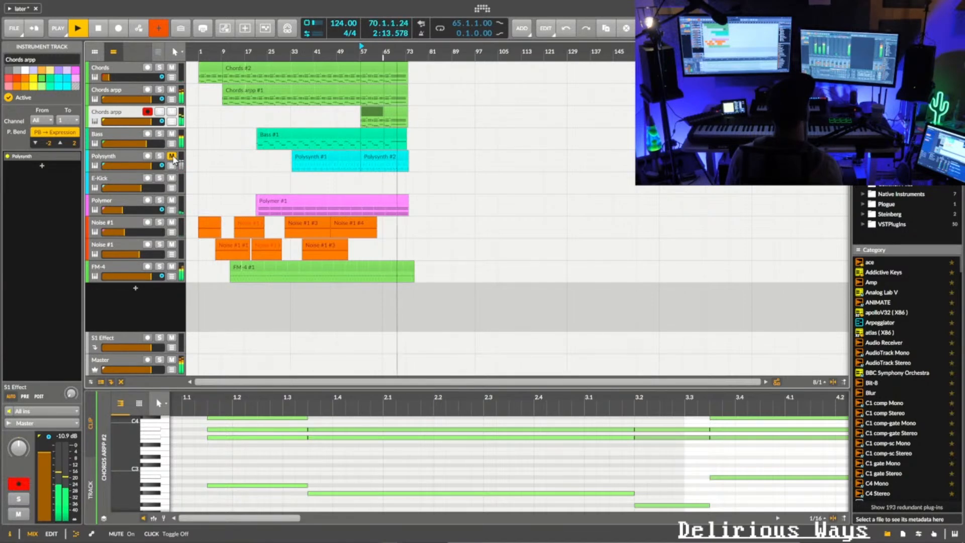
left_click(172, 157)
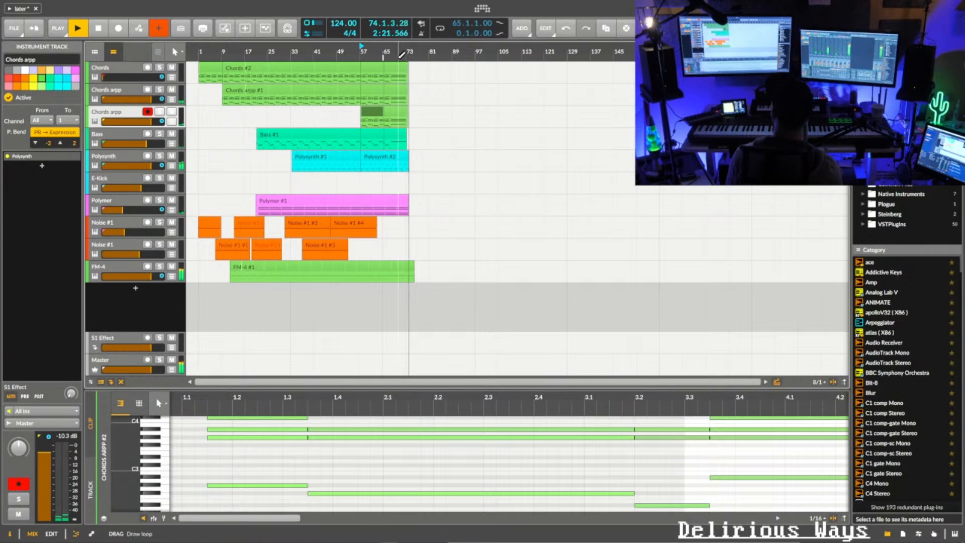
- Move the play start to bar 1, save the project and play the arrangement from there
left_click(199, 53)
left_click(14, 30)
key("Escape")
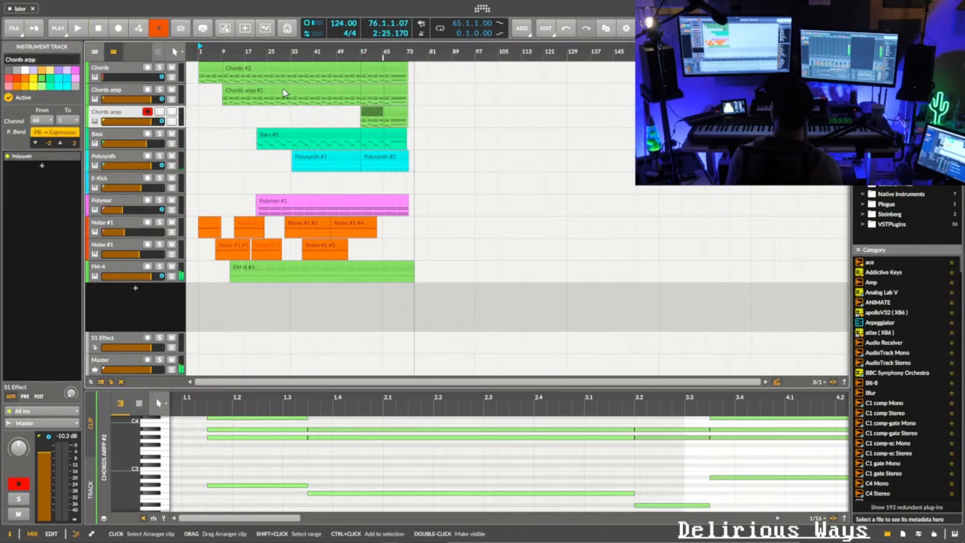
key("space")
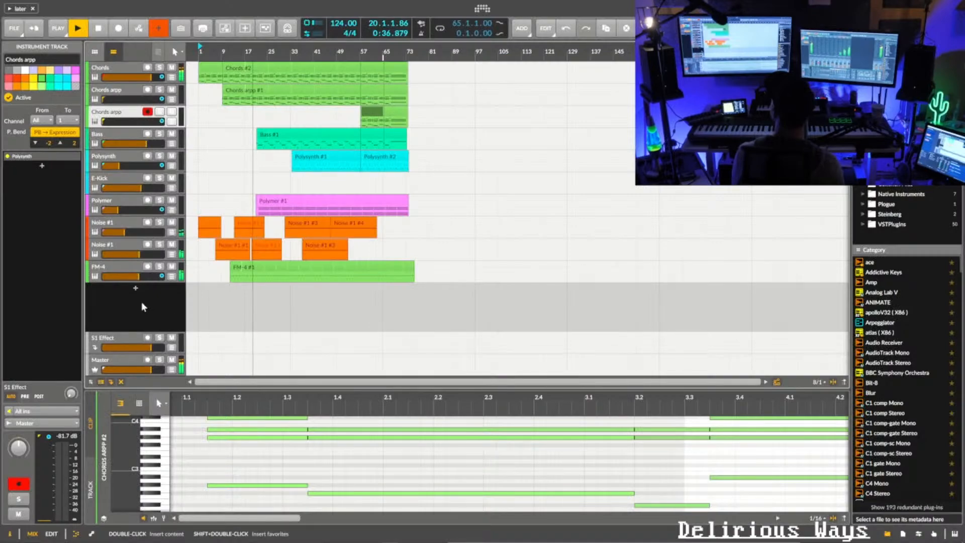
- Add a Drum Machine instrument track above the Chords track and load an E-Kick on its C1 pad
double_click(142, 303)
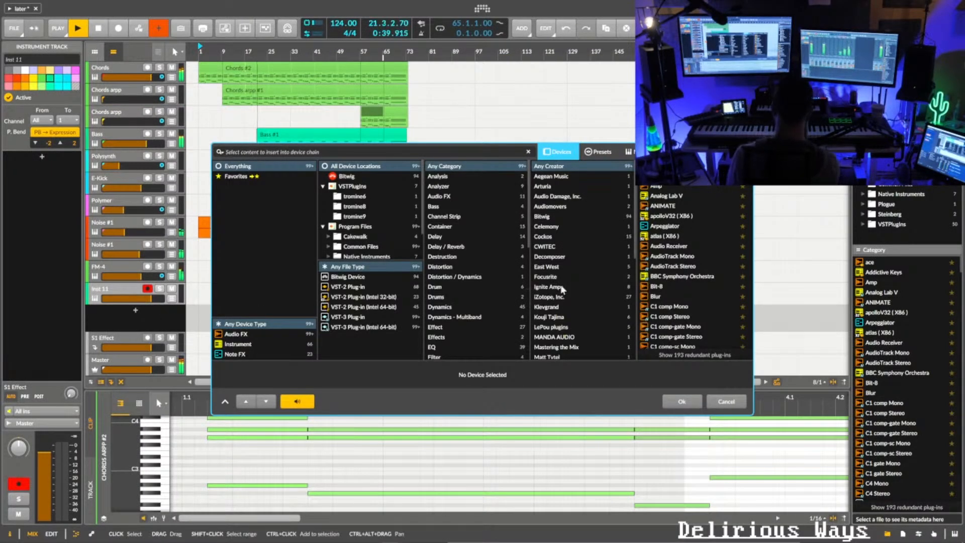
type("drum")
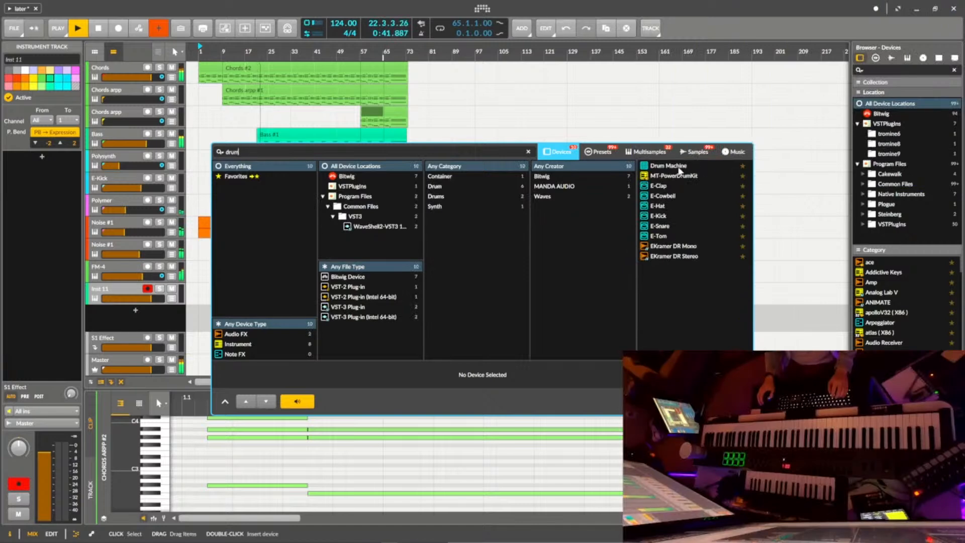
double_click(668, 166)
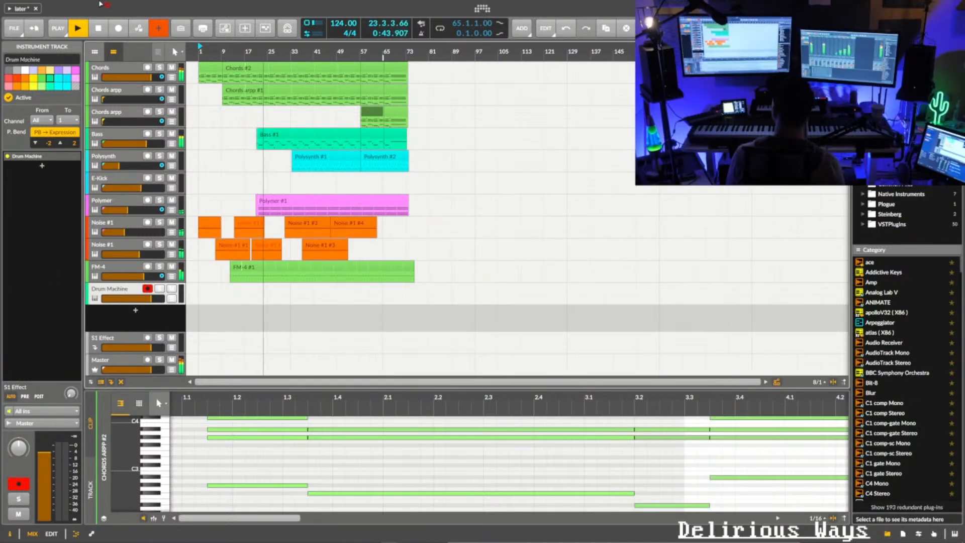
left_click_drag(123, 69, 123, 70)
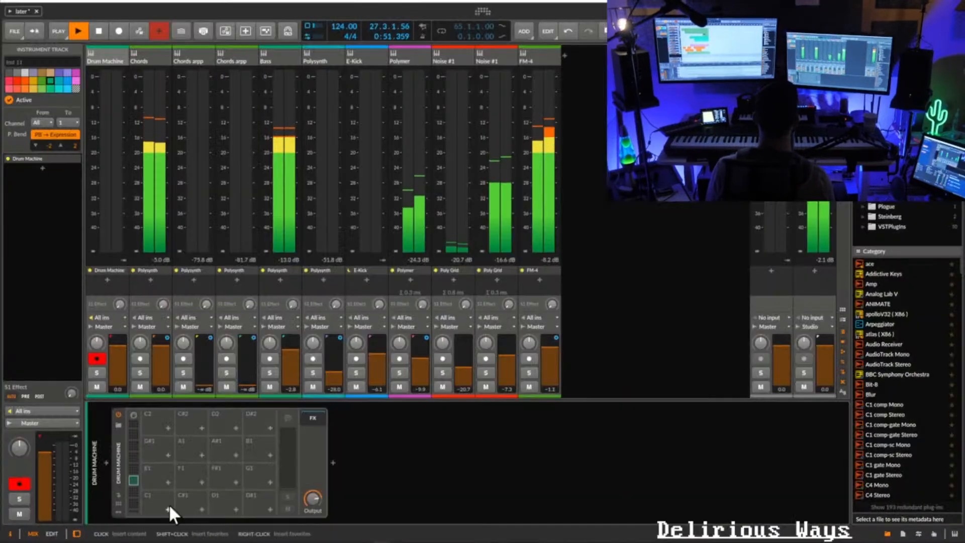
left_click(168, 504)
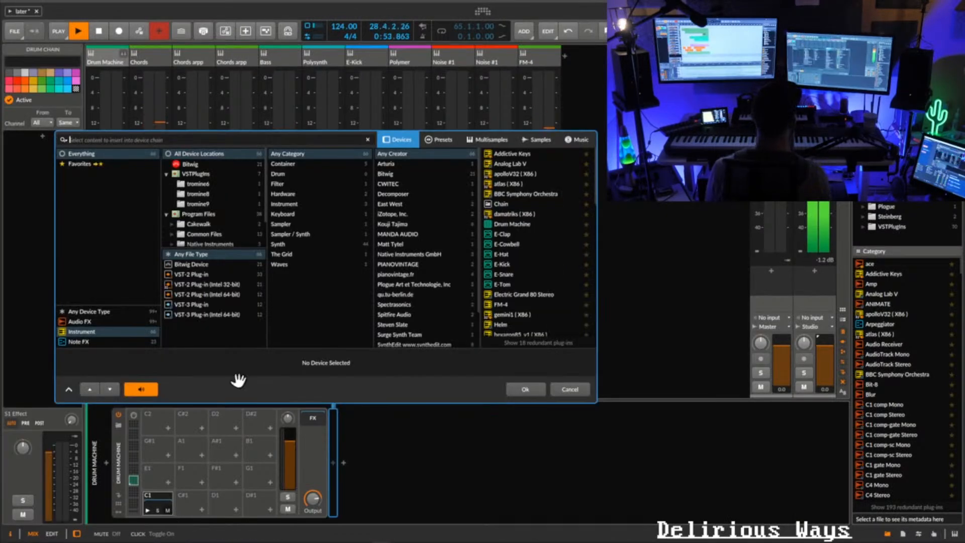
double_click(509, 264)
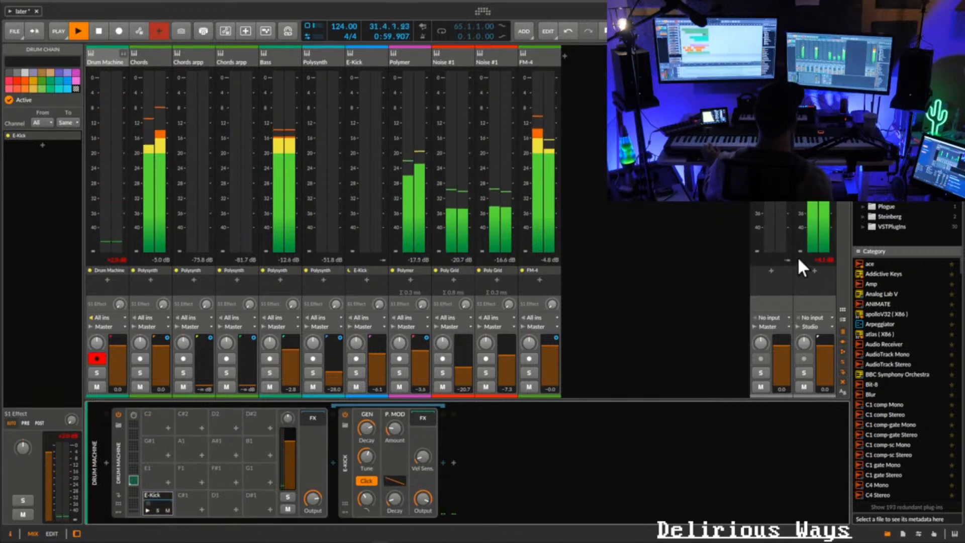
- Reset the master and Drum Machine peak levels and lower the Drum Machine track's volume to -6.5 dB
left_click(822, 259)
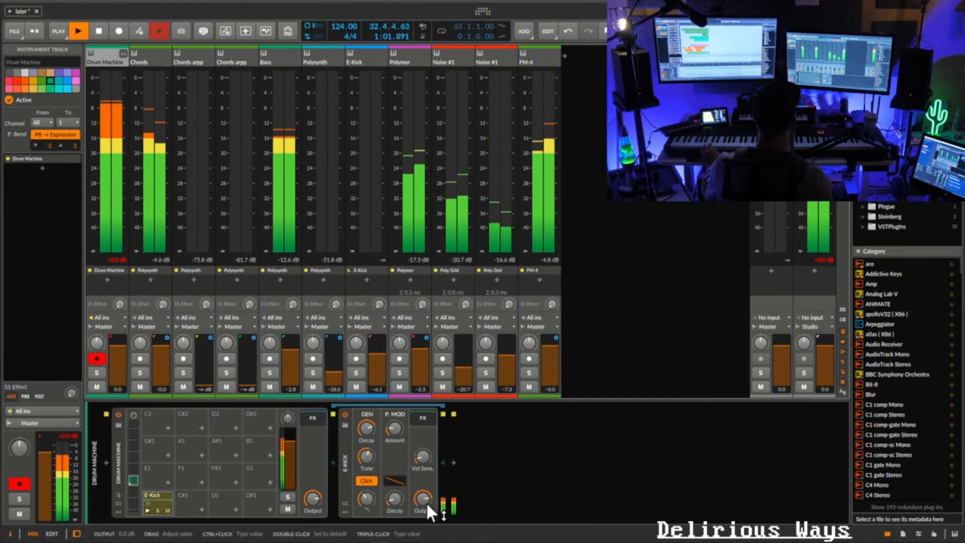
left_click(825, 259)
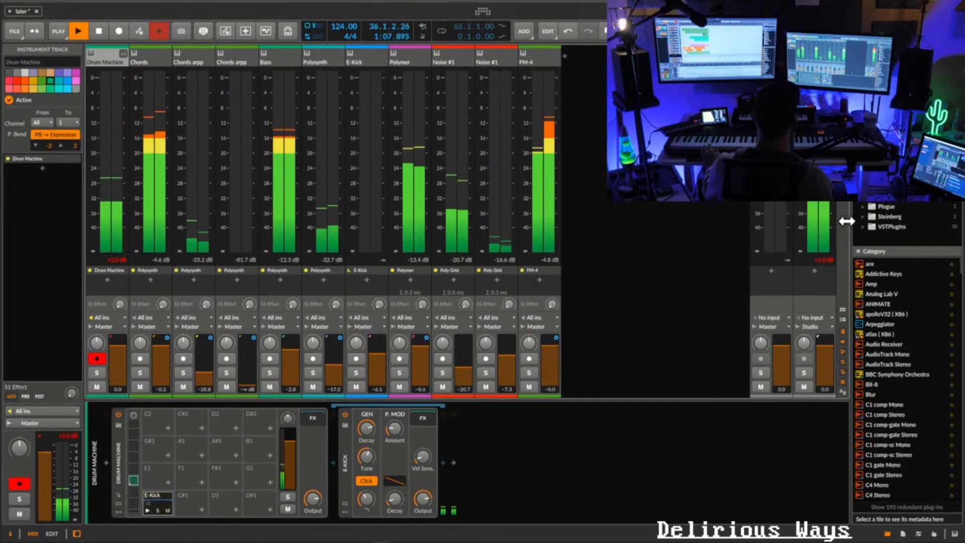
left_click(114, 259)
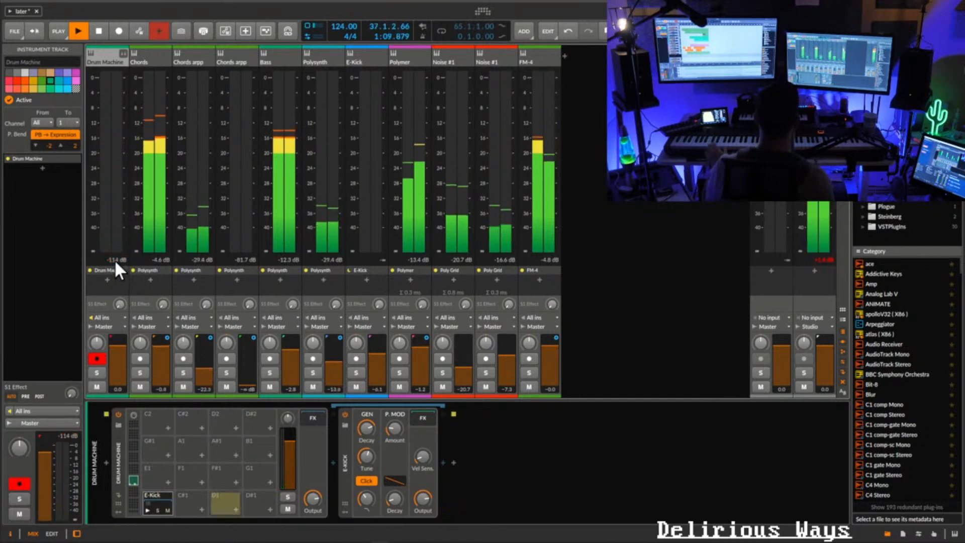
left_click_drag(117, 344, 117, 351)
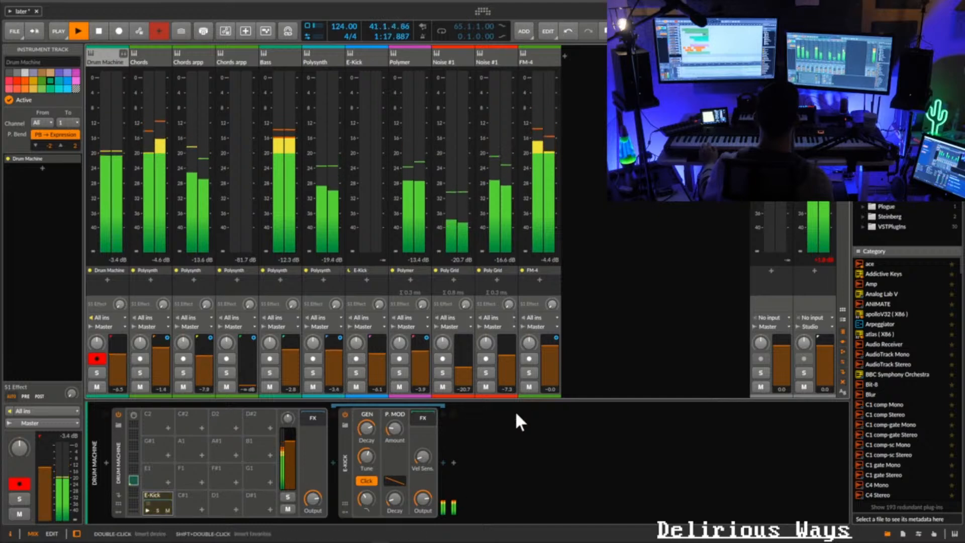
- Adjust the E-Kick's tuning and solo the Drum Machine track
left_click_drag(366, 457, 397, 433)
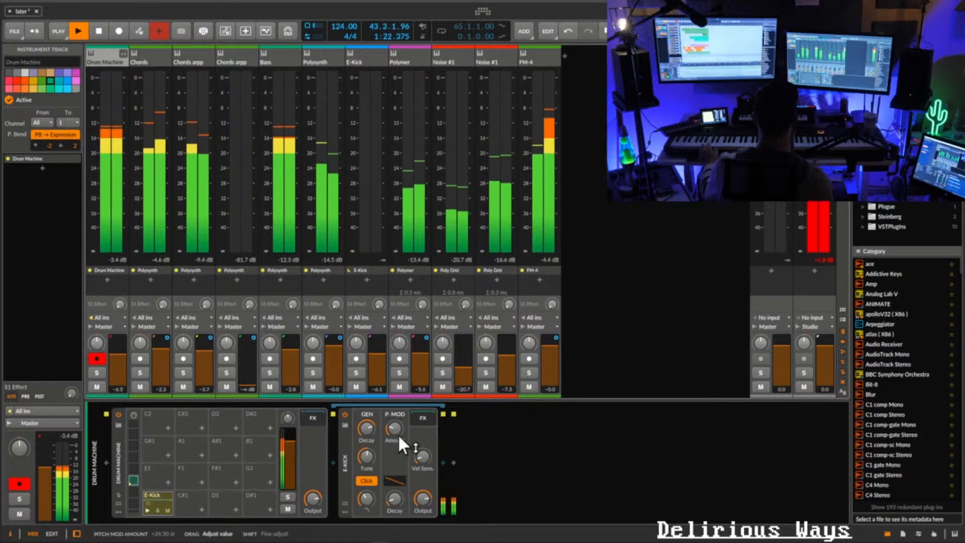
left_click(97, 372)
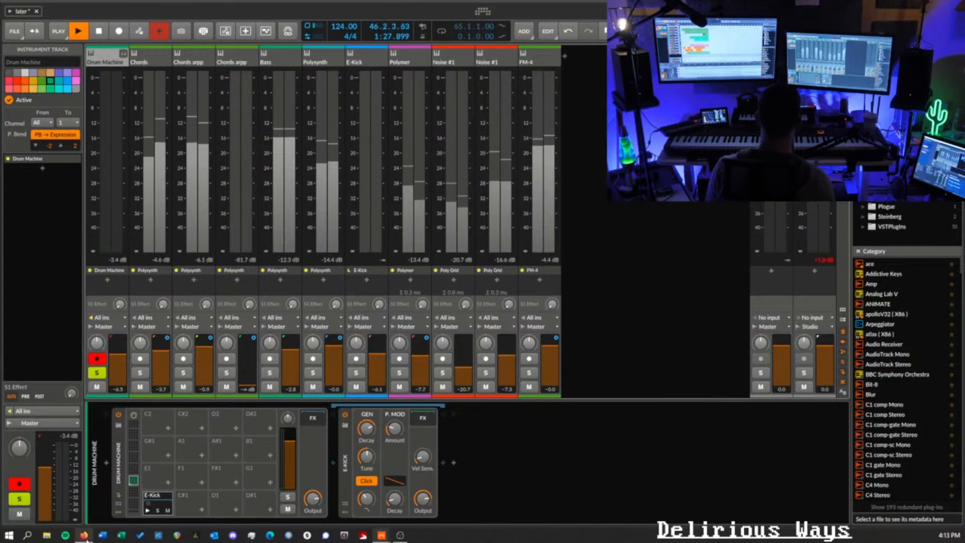
- Switch to Firefox and search the web for "bb frequency" in a new tab
left_click(84, 535)
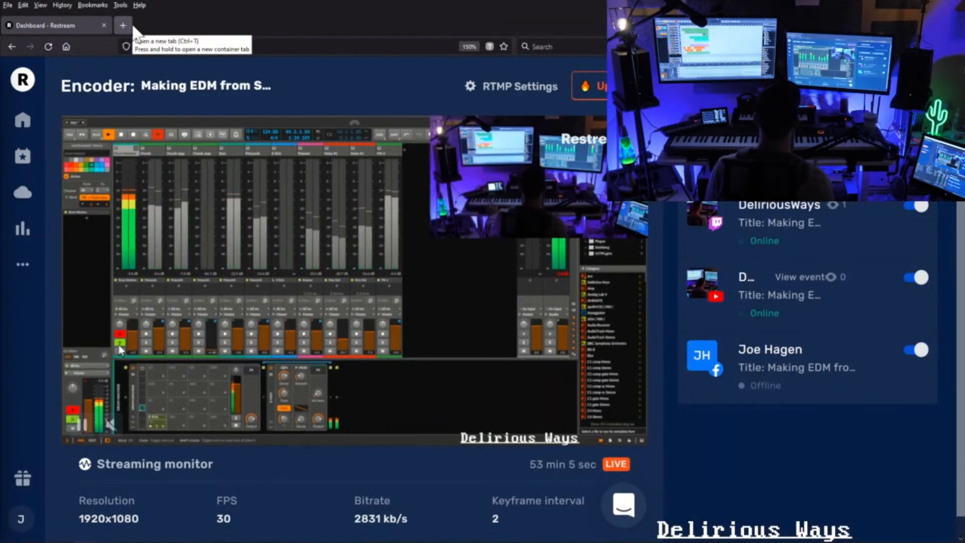
left_click(131, 24)
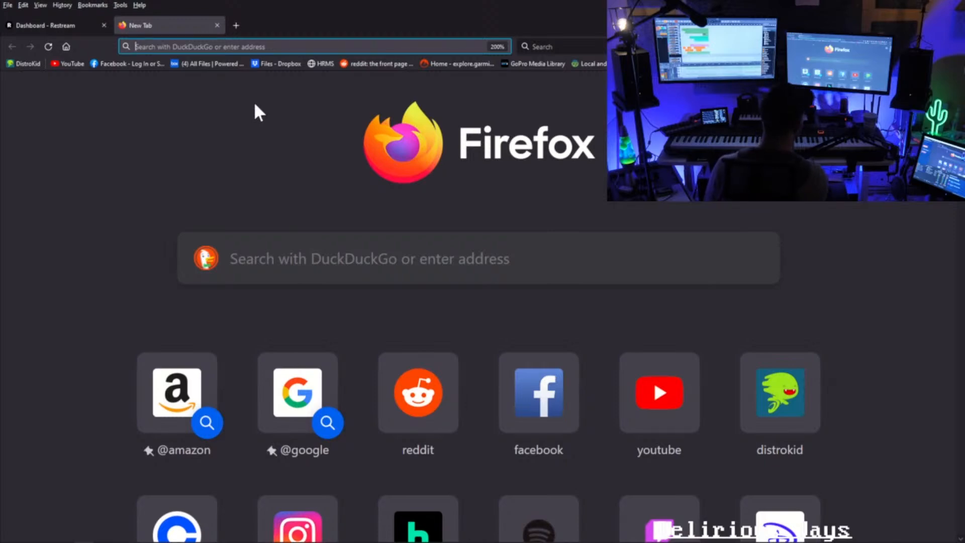
type("bb")
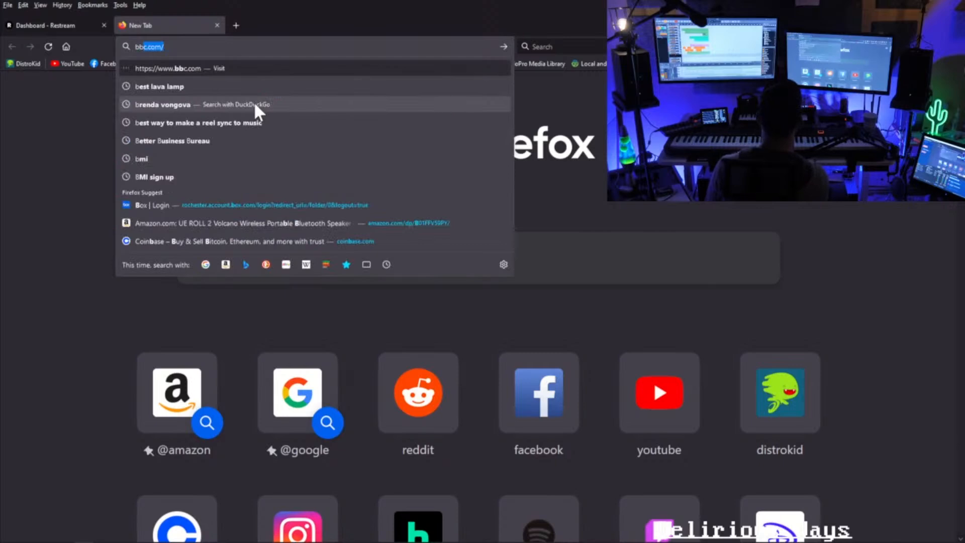
type(" frequency")
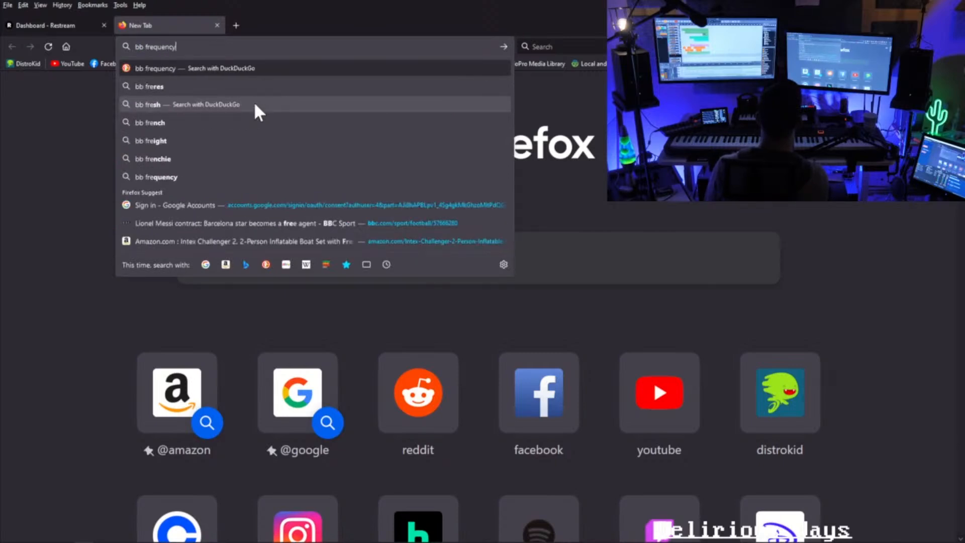
key("Return")
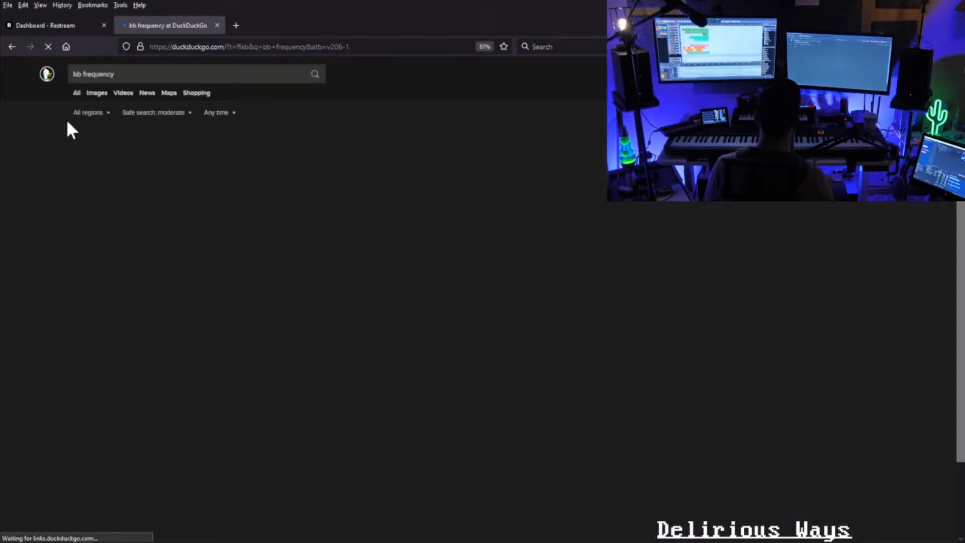
- Open the Wikipedia article on the note B♭, copy the subcontra octave frequency 29.135 and return to Bitwig Studio
left_click(112, 146)
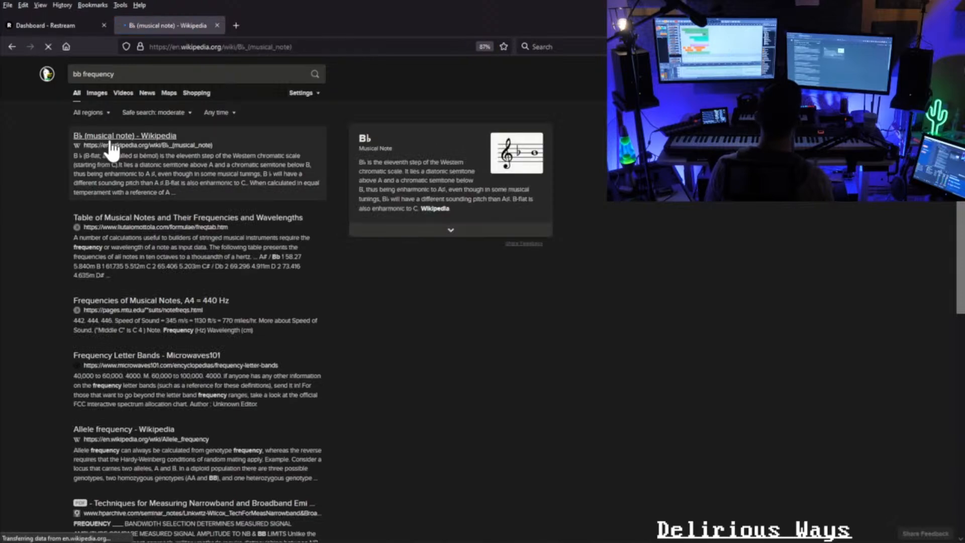
scroll(402, 278, "down", 8)
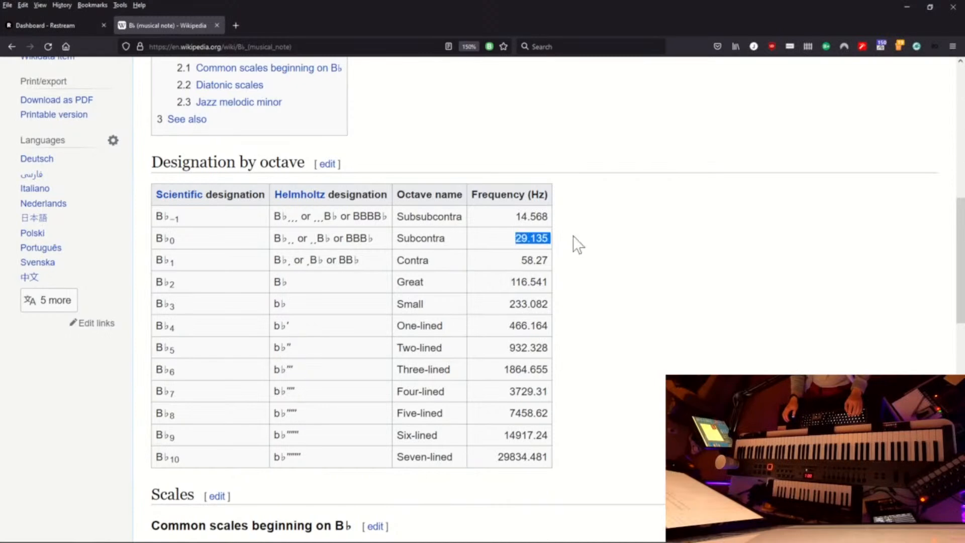
right_click(550, 238)
left_click(566, 247)
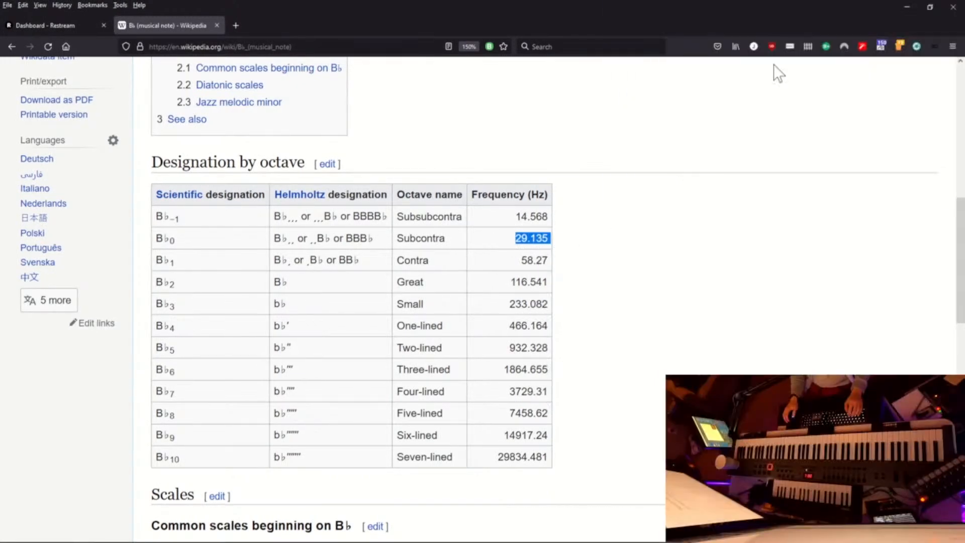
left_click(906, 7)
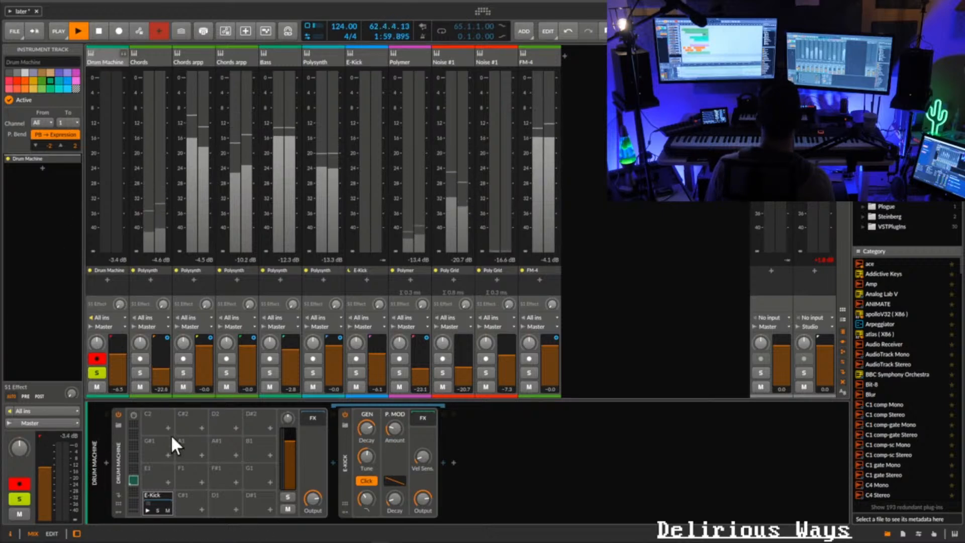
- Set the E-Kick's Tune to 29.135 Hz
right_click(366, 456)
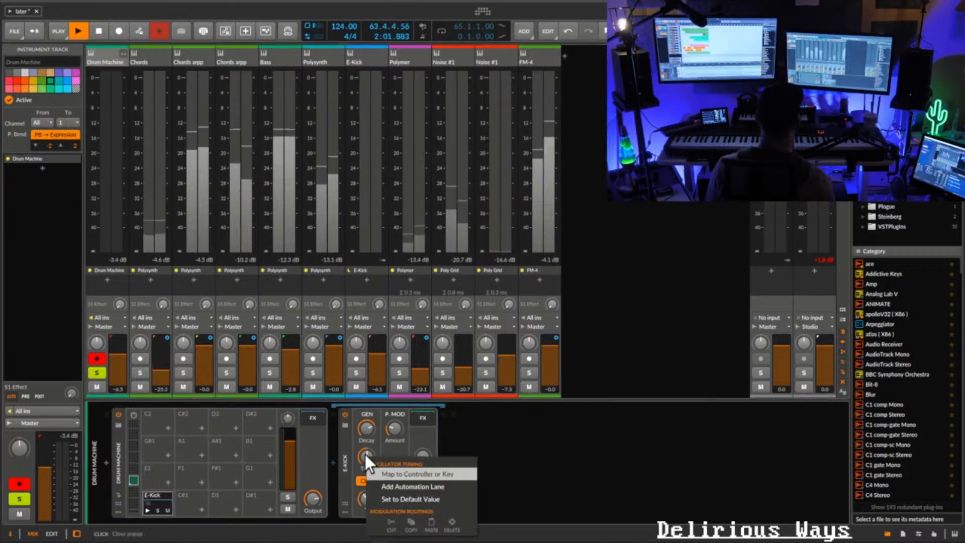
left_click(366, 455)
left_click(367, 457, "ctrl")
type("29.135")
key("Return")
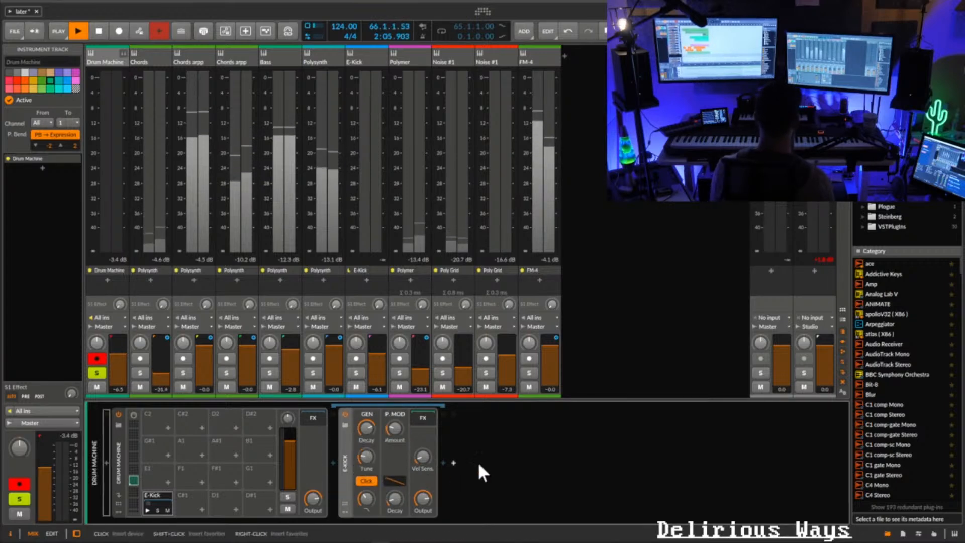
- Restart playback from bar 1 and raise the E-Kick's pitch modulation amount to +44.50 st
key("space")
key("space")
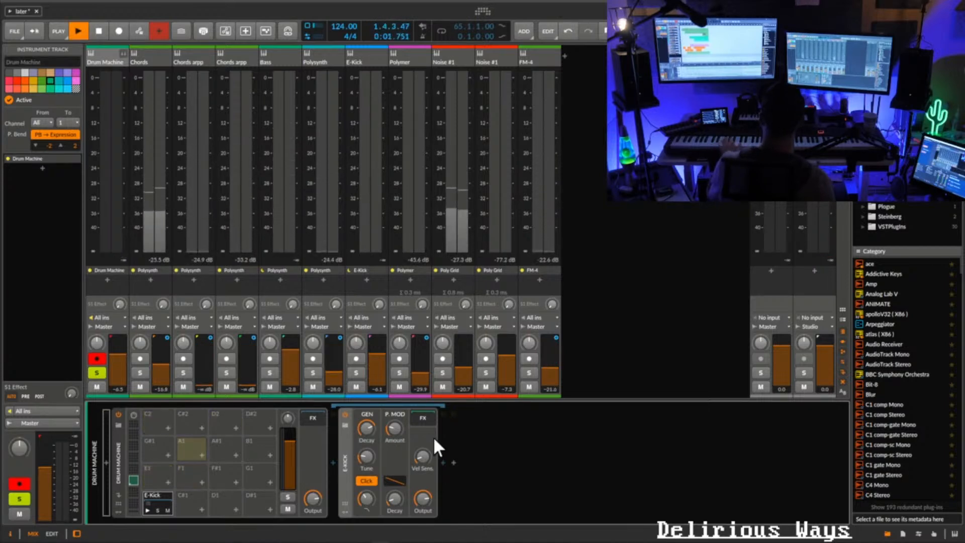
left_click_drag(394, 429, 395, 408)
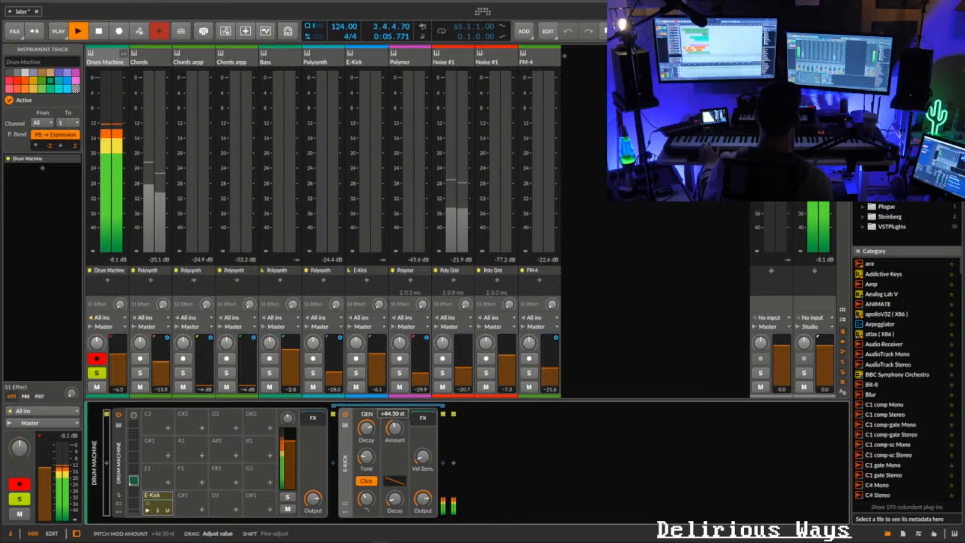
- Shape the E-Kick with a pitch modulation amount of +20.50 st, an adjusted modulation decay and an oscillator decay of 335 ms
mouse_move(394, 408)
left_mouse_down()
mouse_move(394, 429)
mouse_move(401, 412)
left_mouse_up()
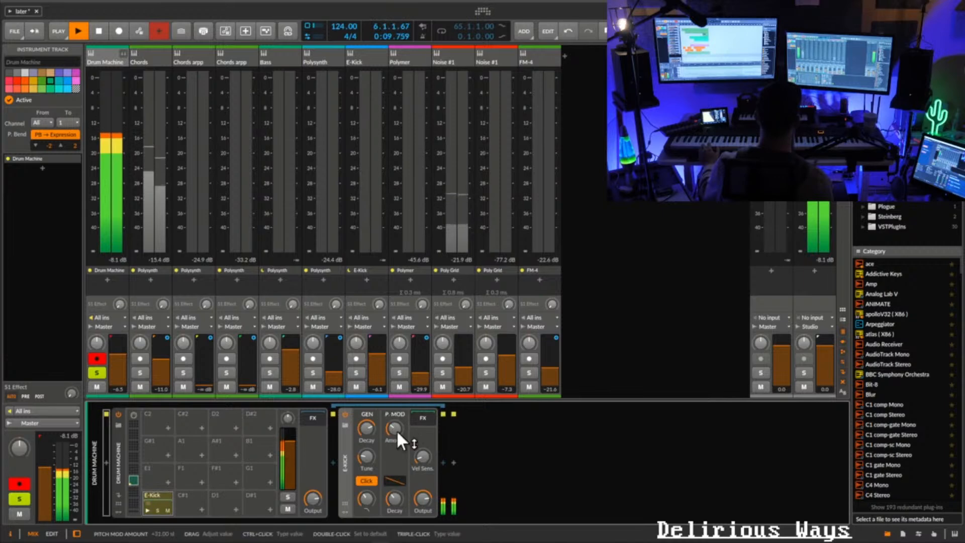
left_click_drag(394, 499, 394, 482)
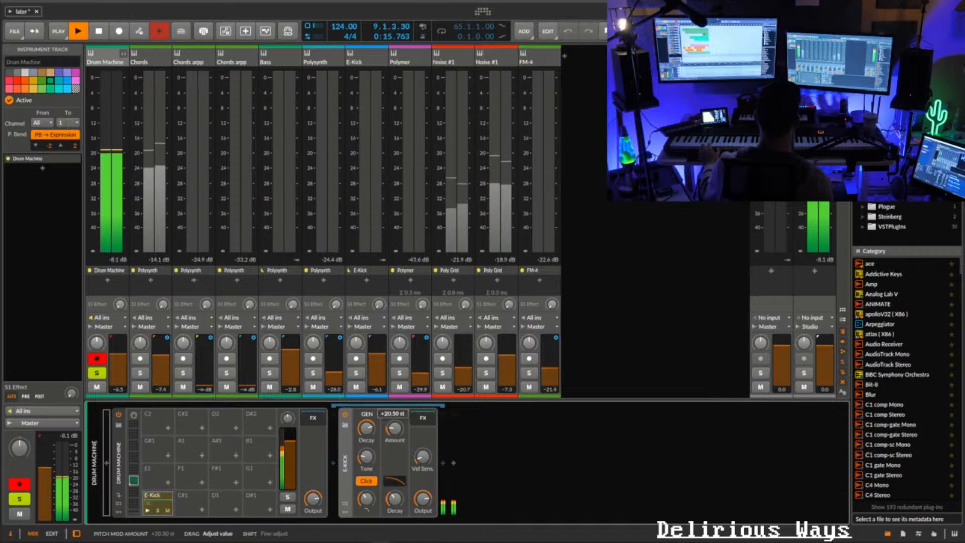
left_click_drag(366, 428, 367, 415)
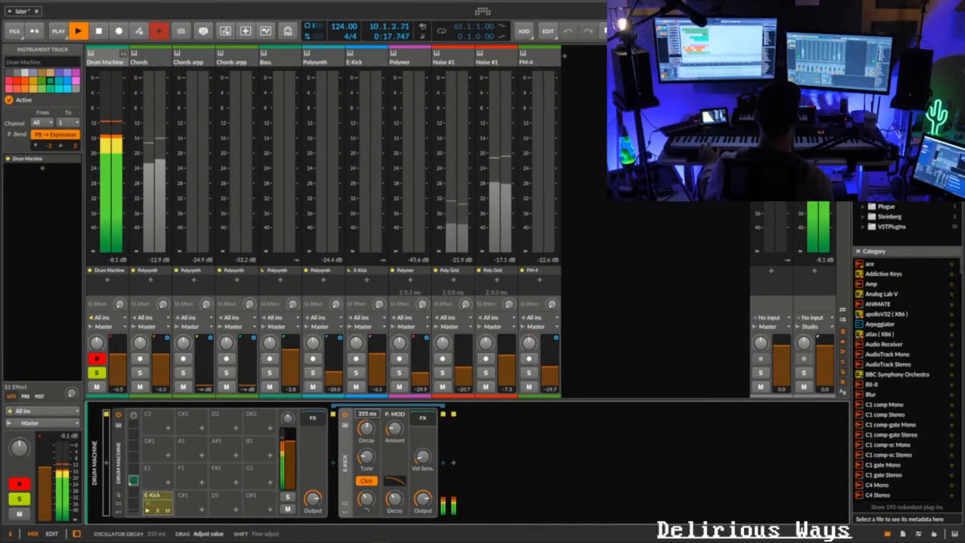
- Try other E-Kick oscillator tunings by ear, including 47.0 Hz
left_click_drag(365, 456, 365, 471)
key("ctrl+z")
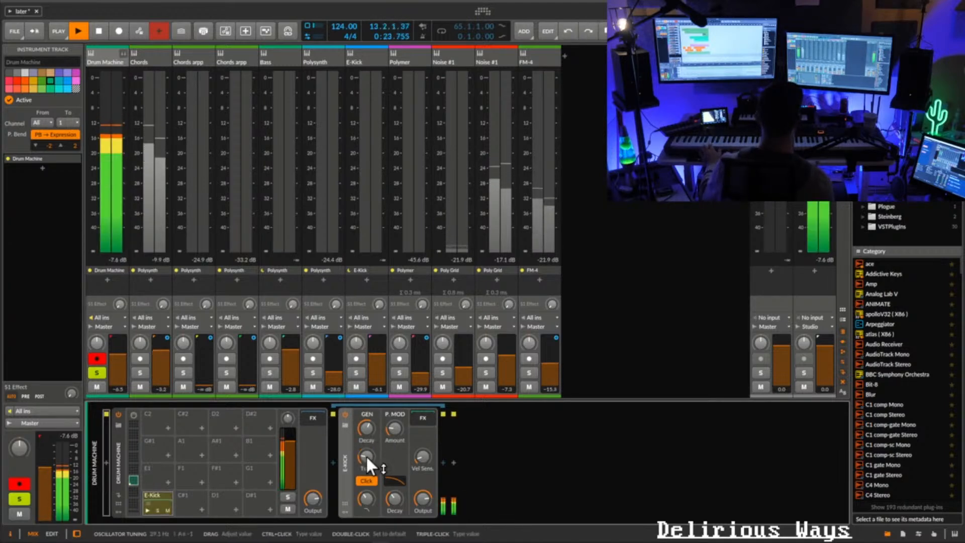
left_click_drag(366, 454, 366, 447)
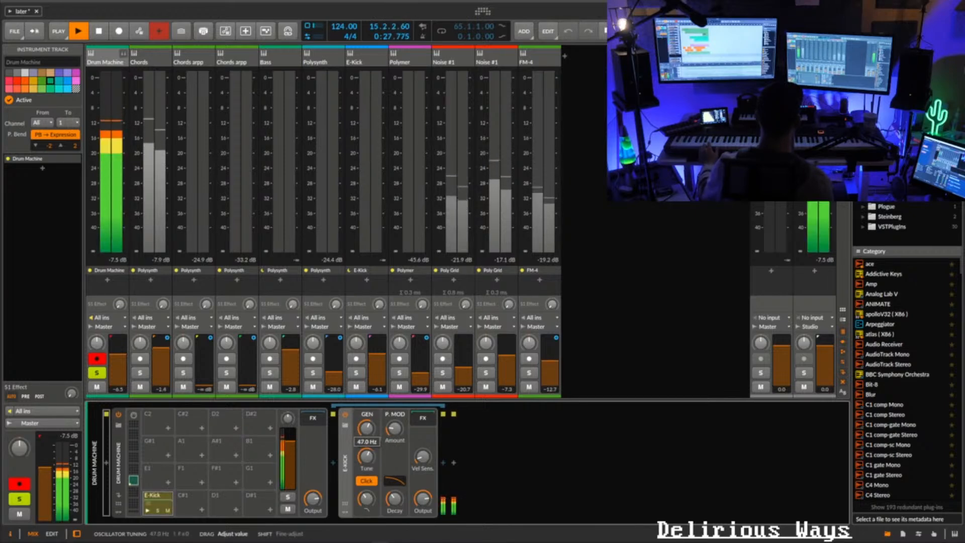
left_click_drag(366, 455, 366, 456)
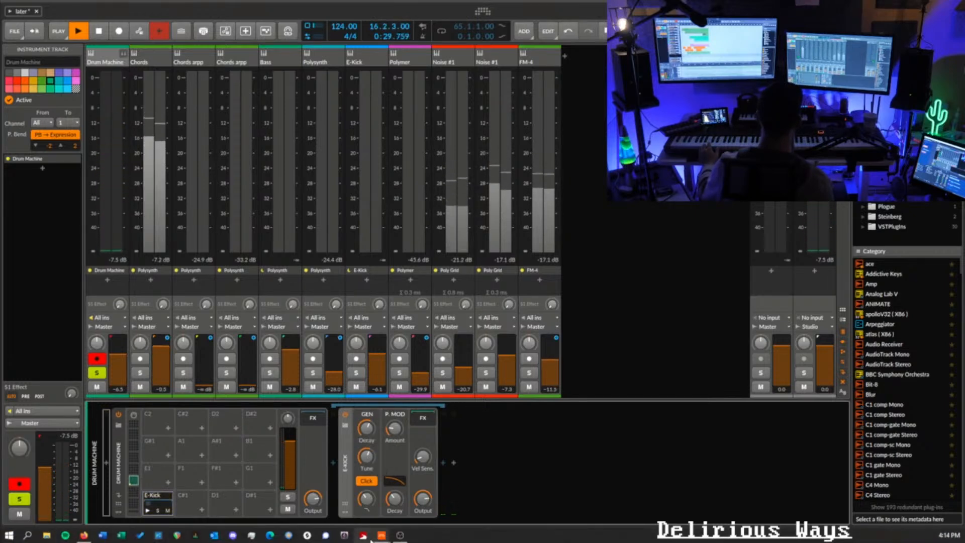
- Check the B♭ frequency table in Firefox, set the E-Kick's Tune back to 29.135 Hz and adjust its pitch modulation decay
left_click(84, 536)
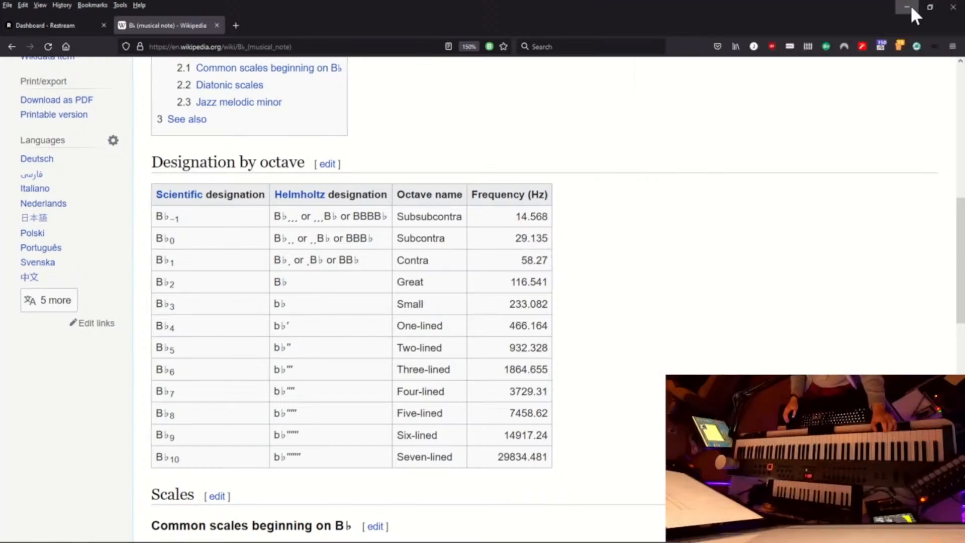
left_click(912, 4)
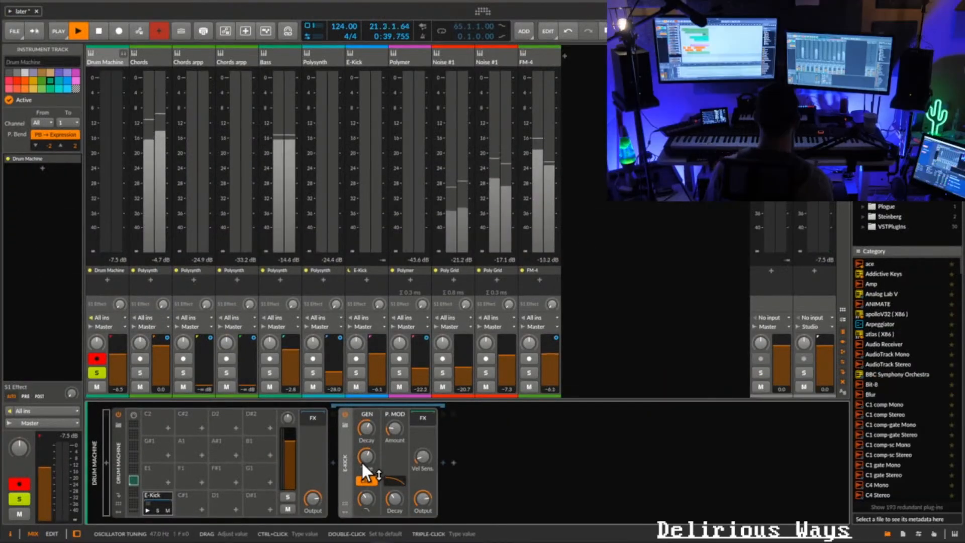
left_click(365, 458, "ctrl")
type("29.135")
key("Return")
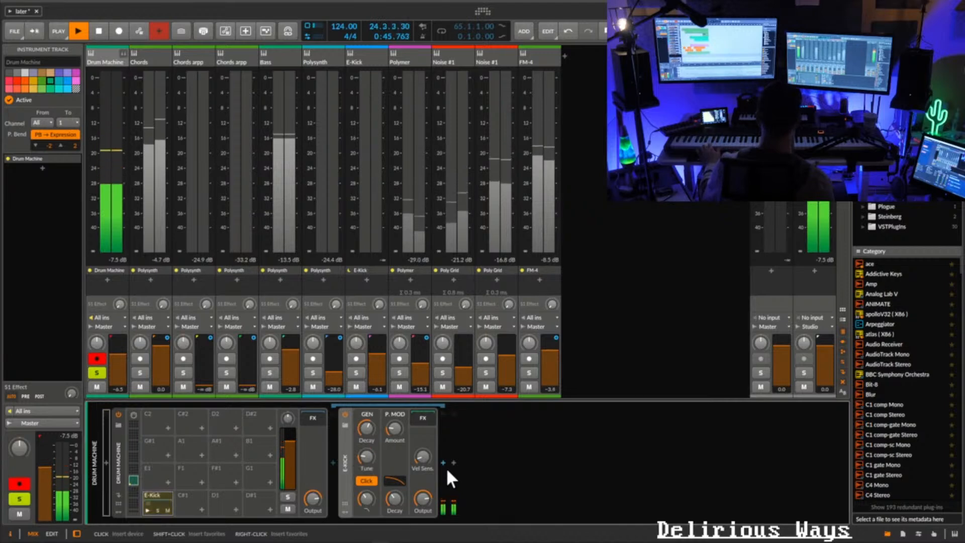
left_click_drag(390, 496, 391, 475)
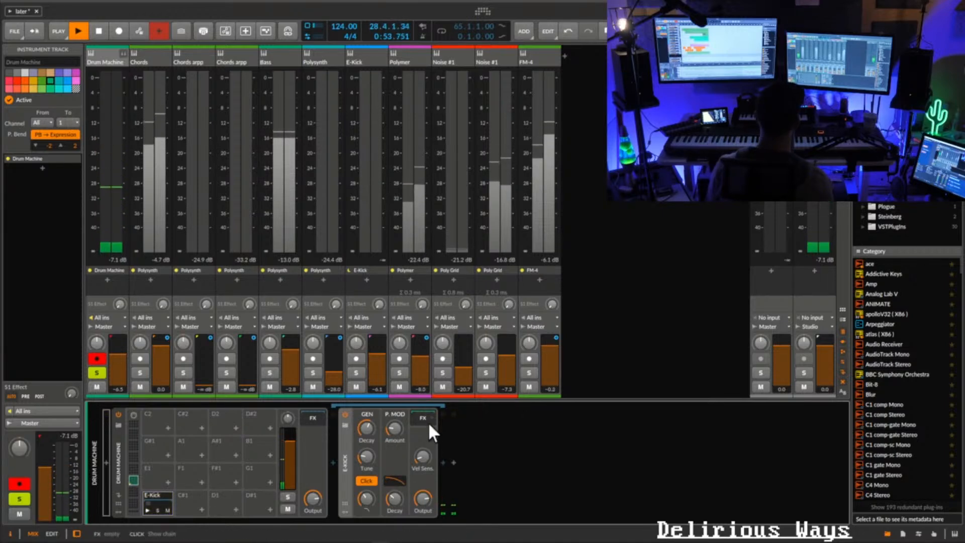
left_click(440, 458)
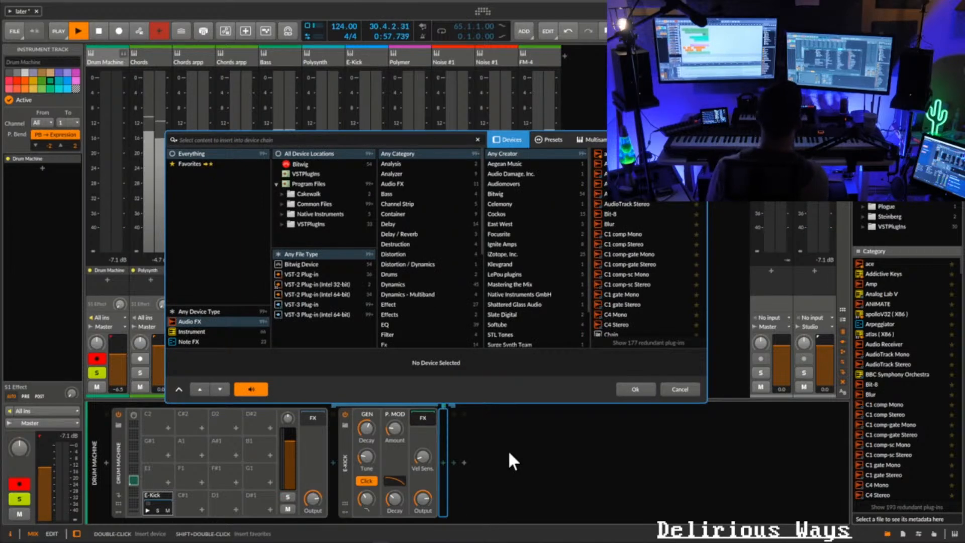
type("audio")
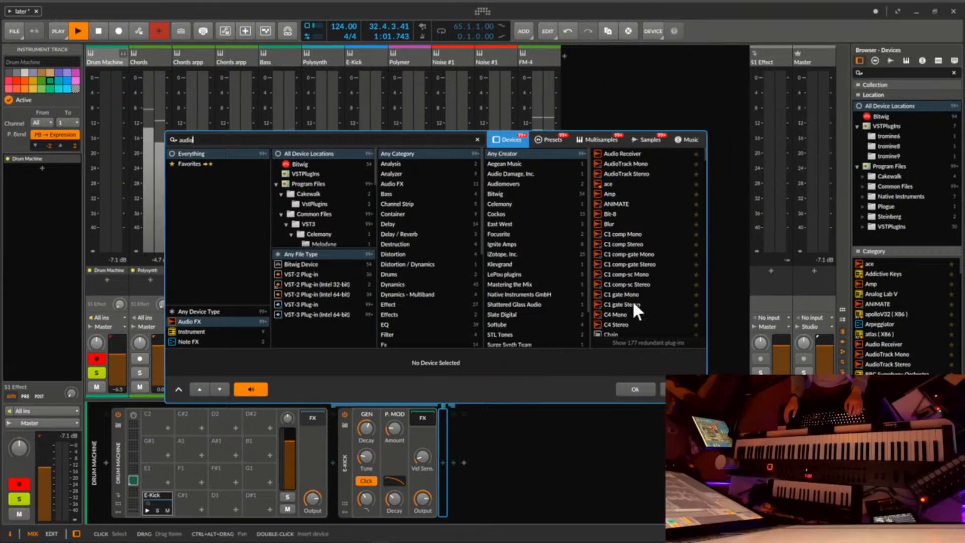
double_click(614, 331)
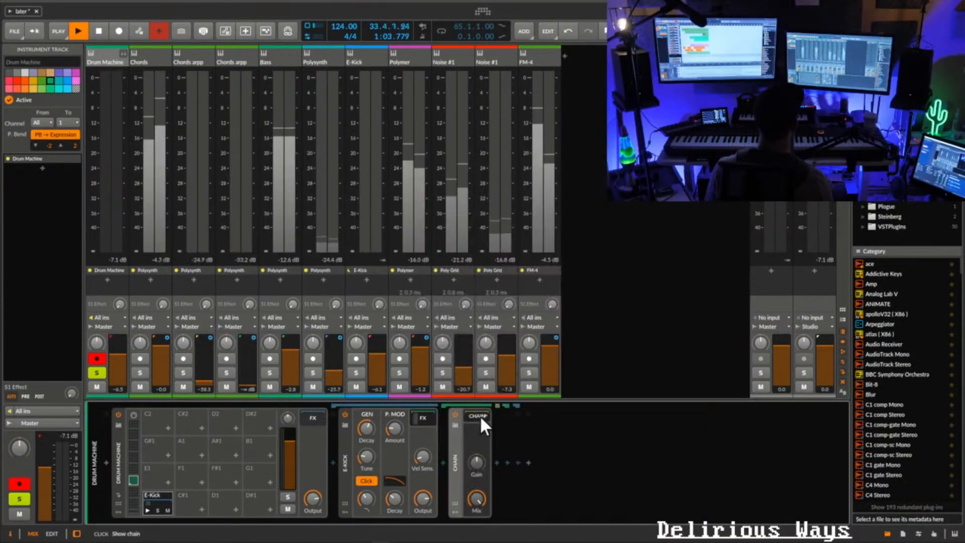
double_click(452, 459)
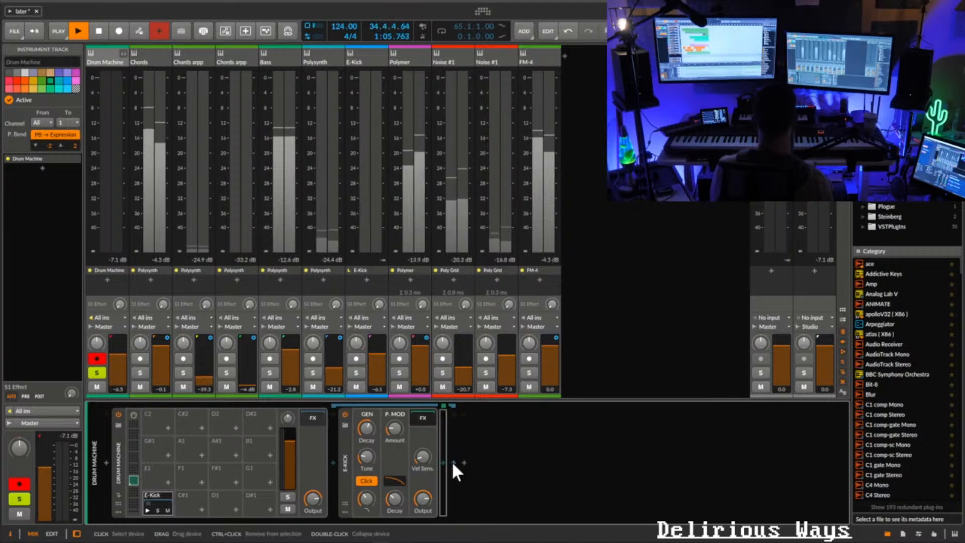
- Browse the Bitwig container devices and insert a Replacer after the E-Kick
left_click(452, 461)
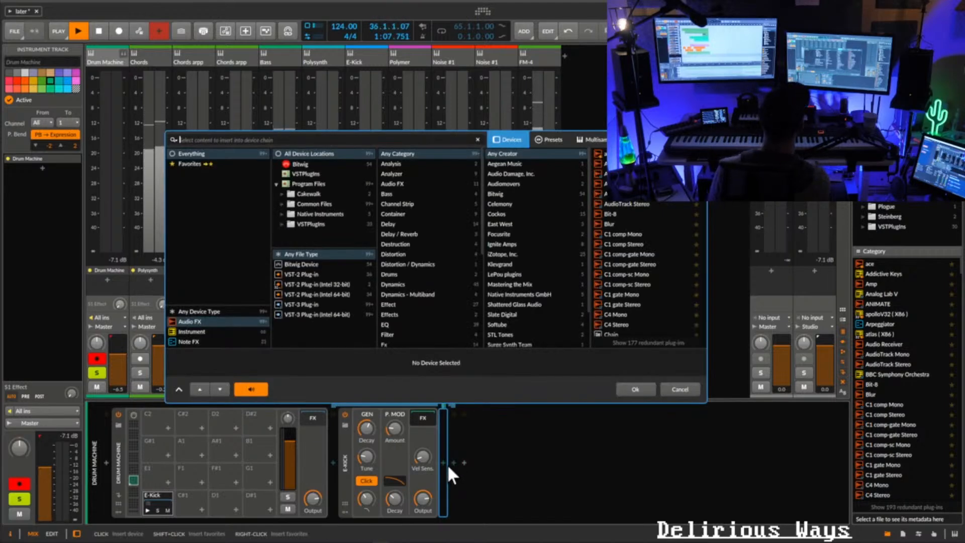
type("audio")
scroll(608, 294, "down", 10)
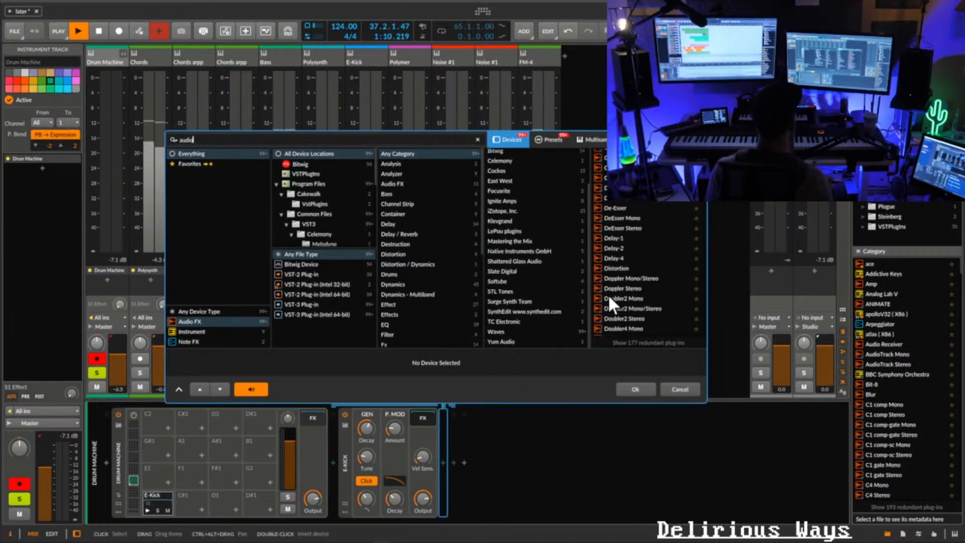
left_click(317, 264)
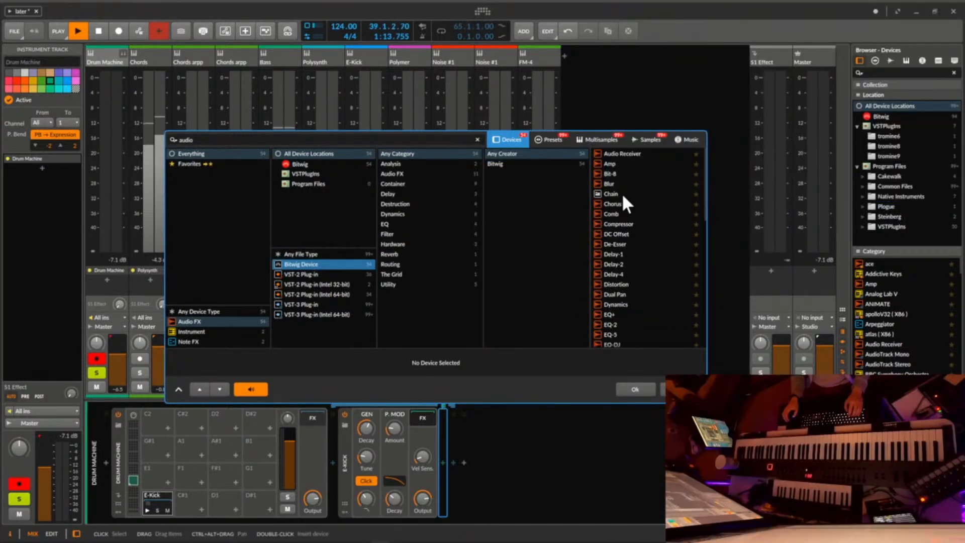
scroll(622, 193, "down", 10)
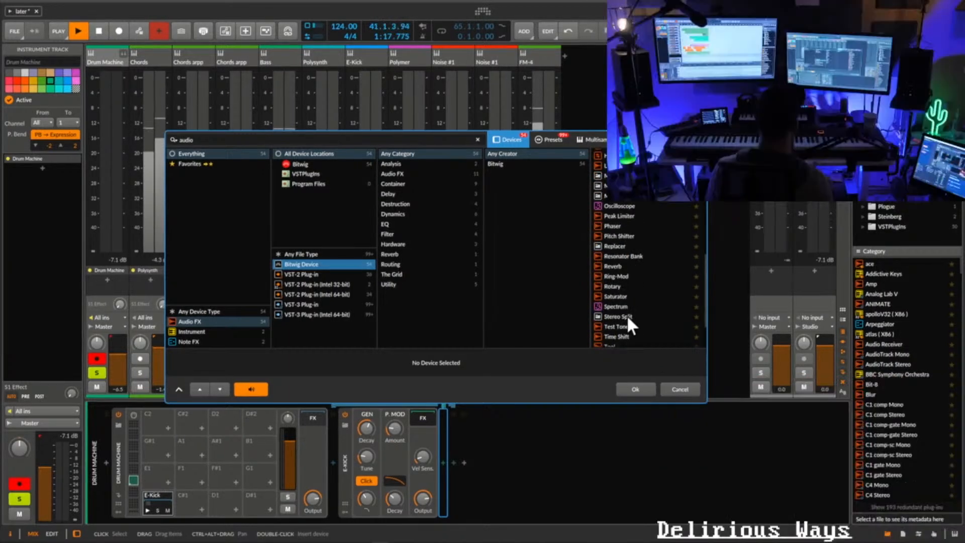
left_click(211, 342)
left_click(206, 323)
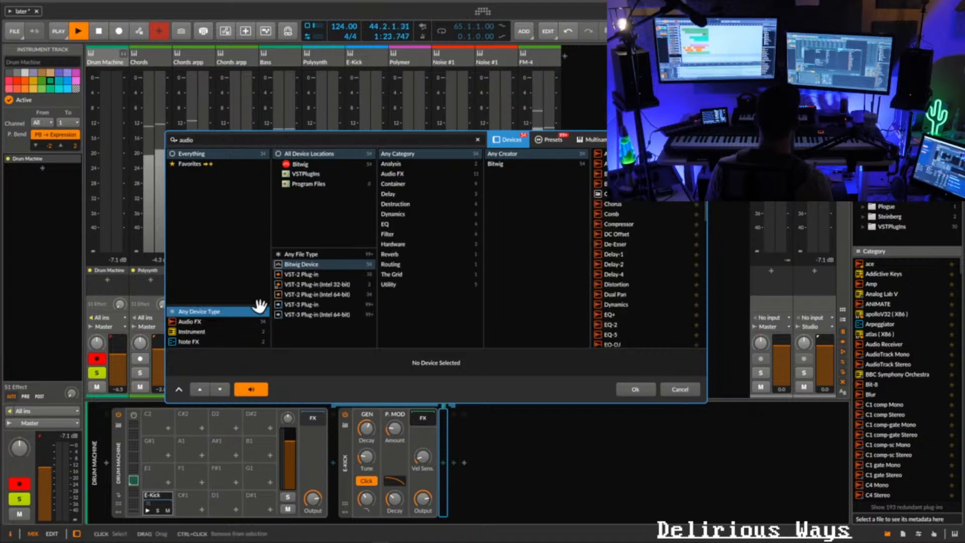
left_click(402, 173)
left_click(403, 182)
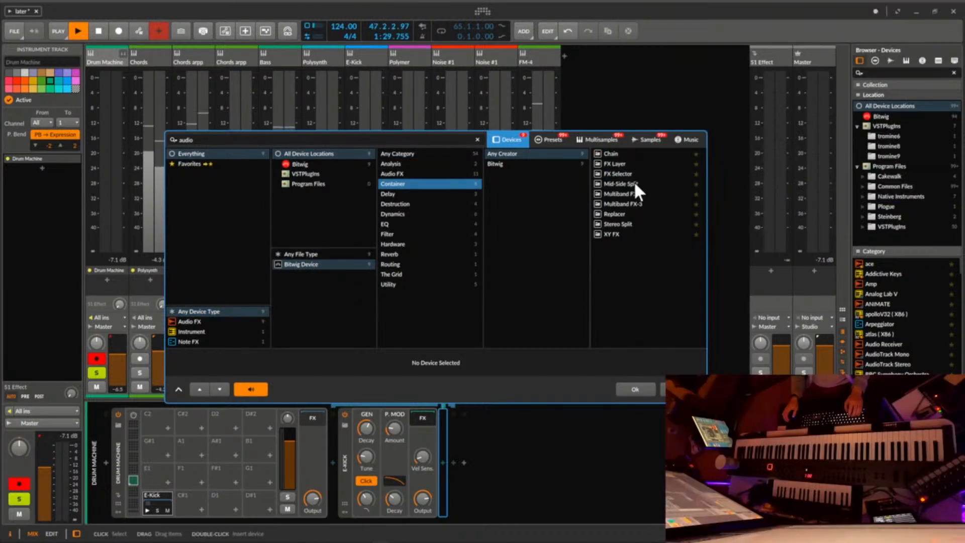
double_click(614, 214)
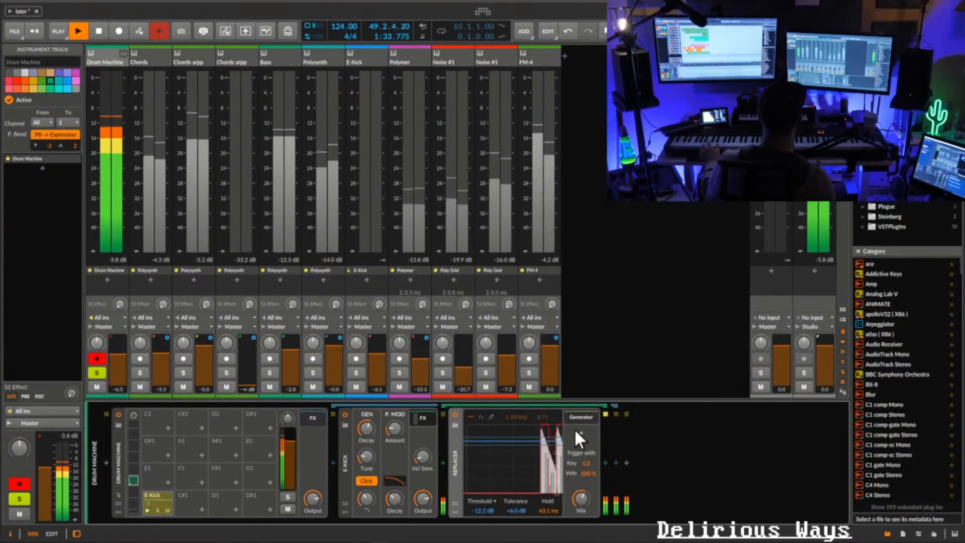
- Search for "snare" samples for the Replacer's Generator chain and audition candidates such as Snare 1 Irrupt and Snare Bigpunch SM DnB
left_click(606, 462)
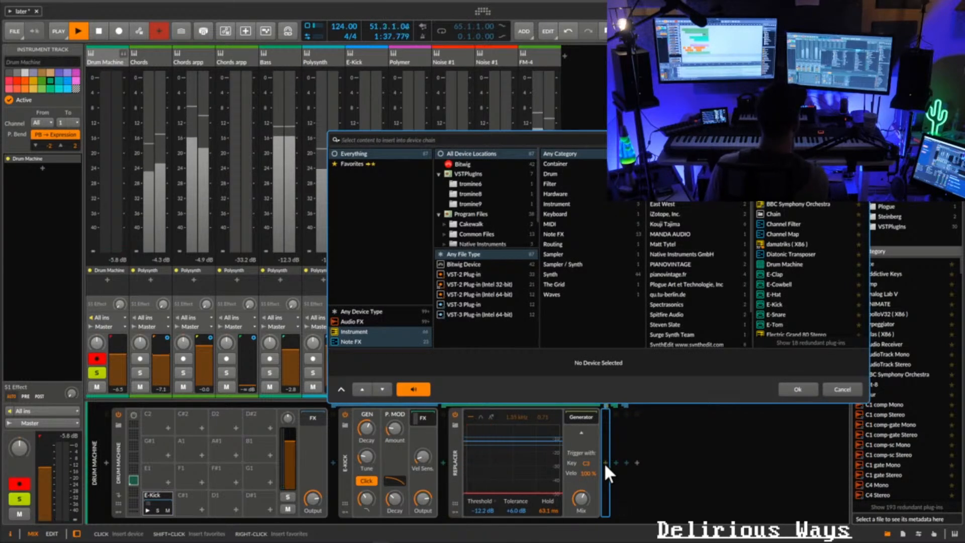
type("snare")
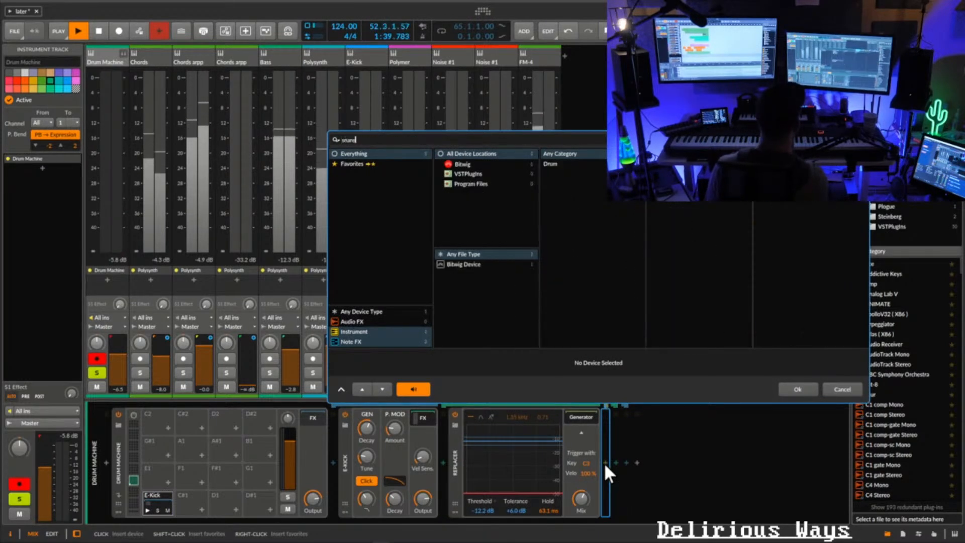
left_click(812, 139)
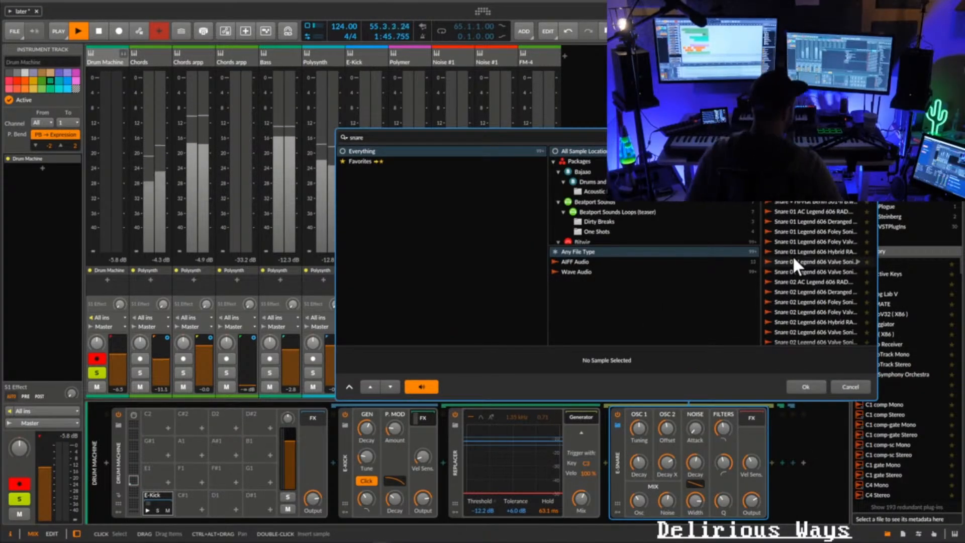
left_click(800, 271)
scroll(798, 268, "down", 3)
left_click(799, 239)
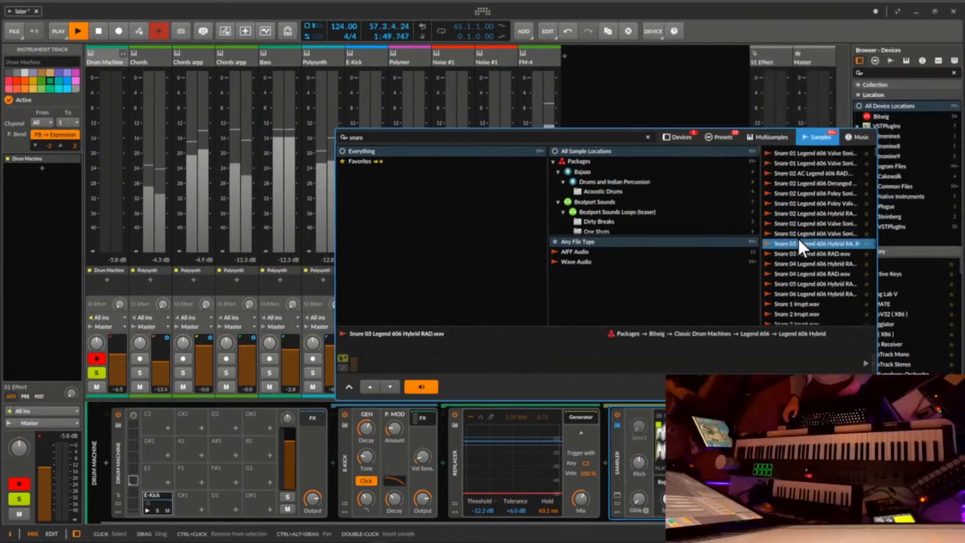
scroll(798, 231, "down", 3)
left_click(795, 266)
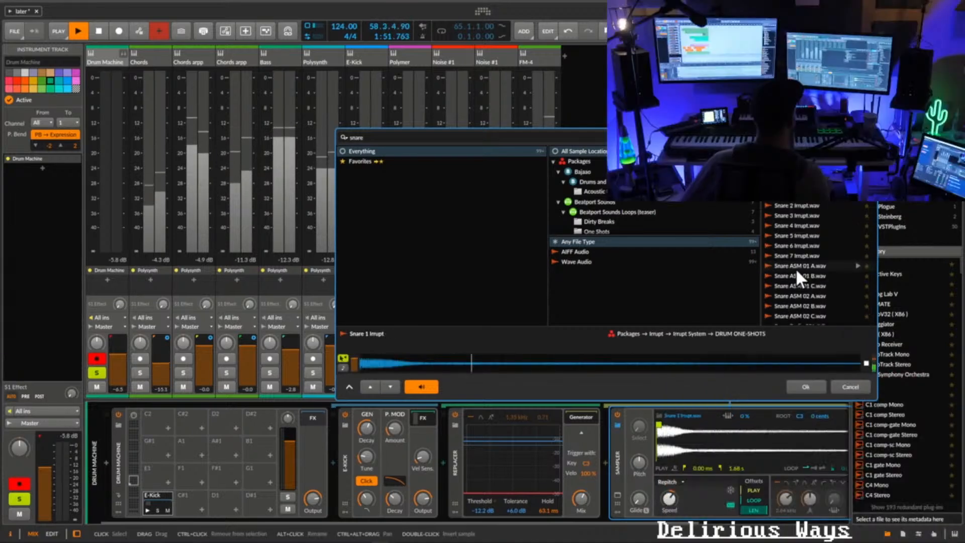
scroll(797, 271, "down", 2)
left_click(797, 274)
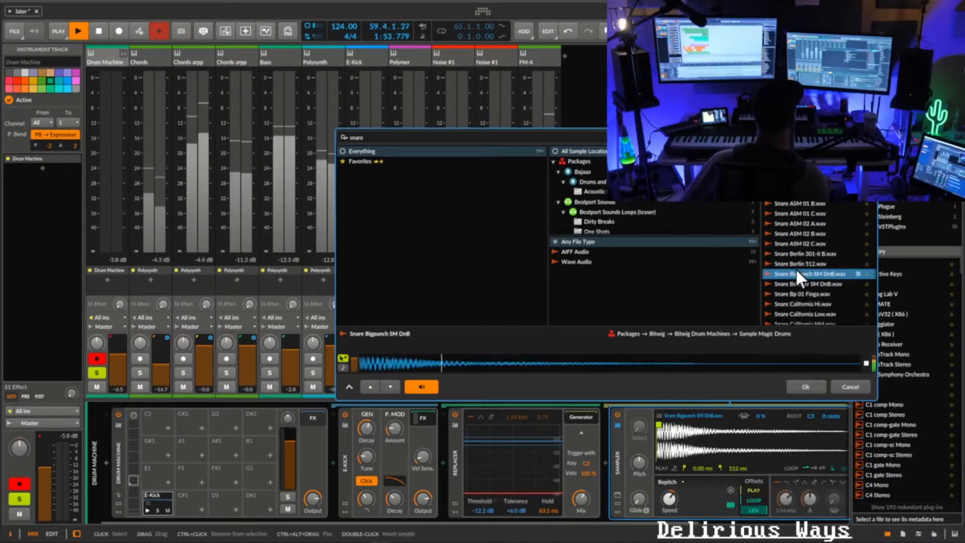
- Compare the ASM, Boomer and Bigpunch snares and load Snare Bigpunch SM DnB into the Replacer's Generator
left_click(797, 220)
left_click(795, 242)
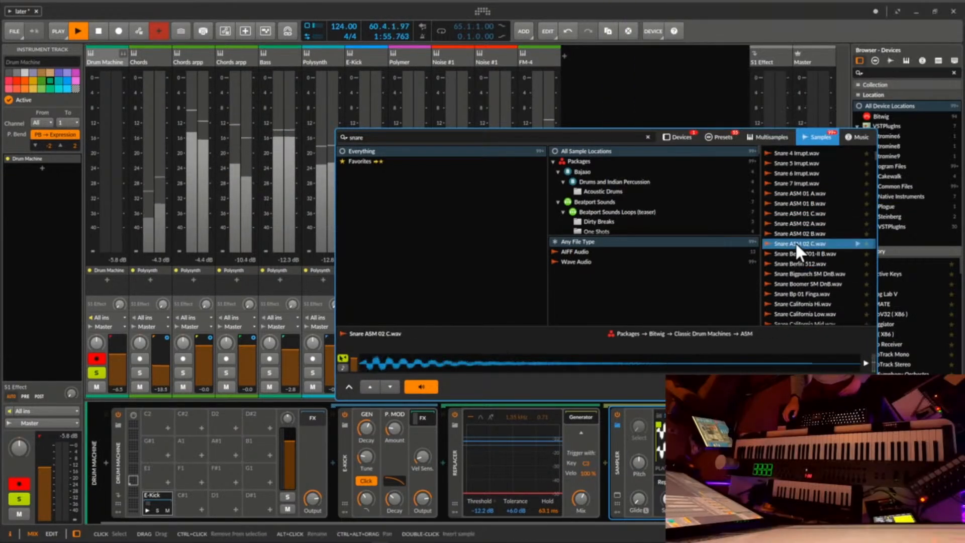
left_click(793, 285)
left_click(800, 275)
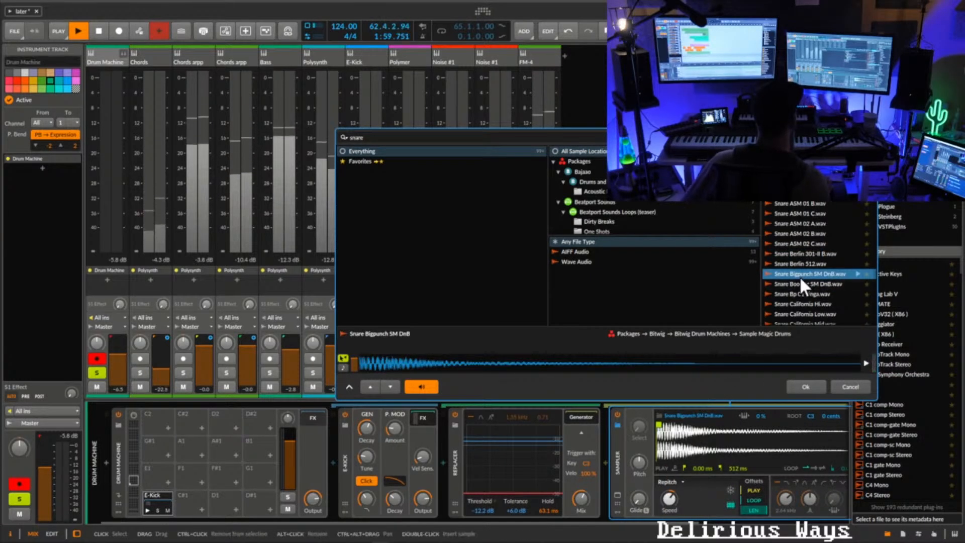
left_click(797, 304)
left_click(795, 282)
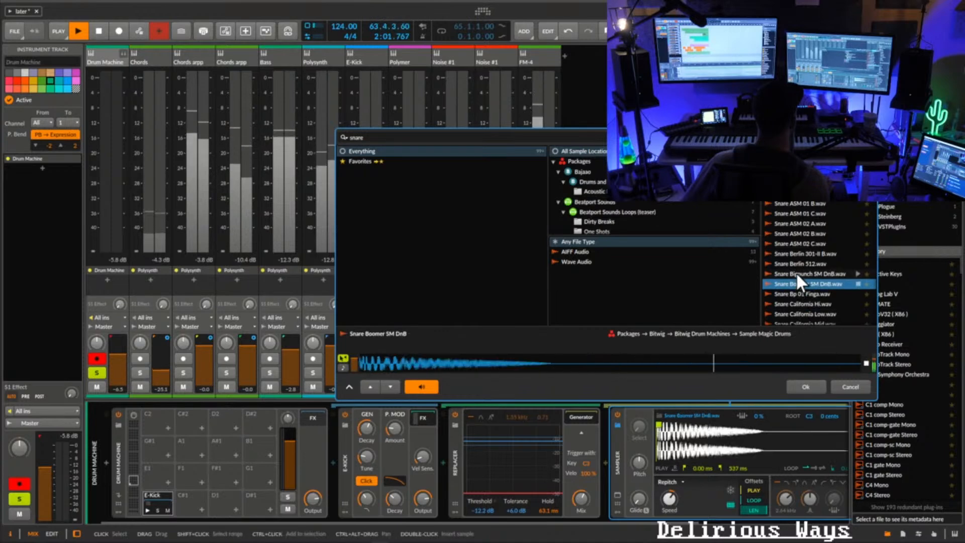
left_click(795, 274)
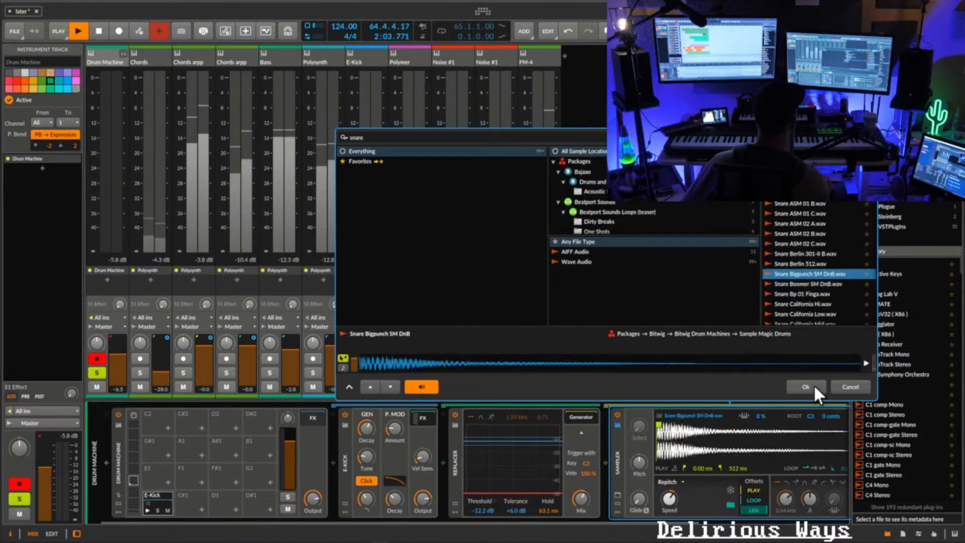
left_click(810, 386)
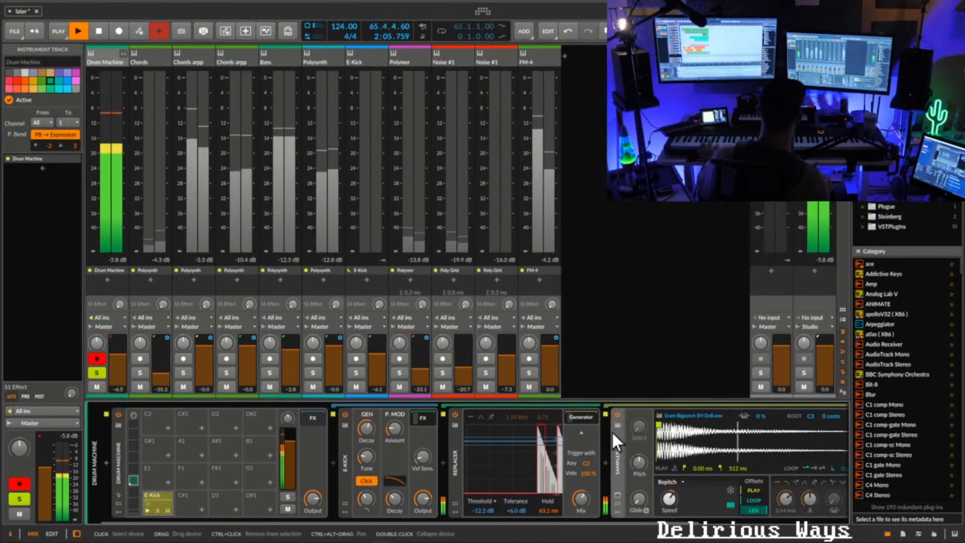
- Adjust the Replacer's Mix and set the snare Sampler's Speed to 39.0 %
mouse_move(581, 495)
left_mouse_down()
mouse_move(581, 534)
mouse_move(581, 493)
left_mouse_up()
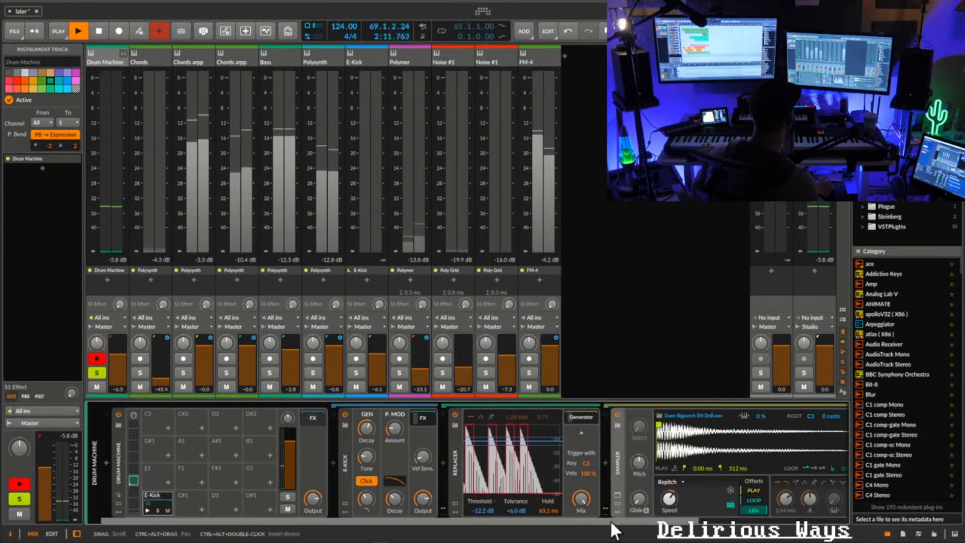
scroll(611, 518, "right", 5)
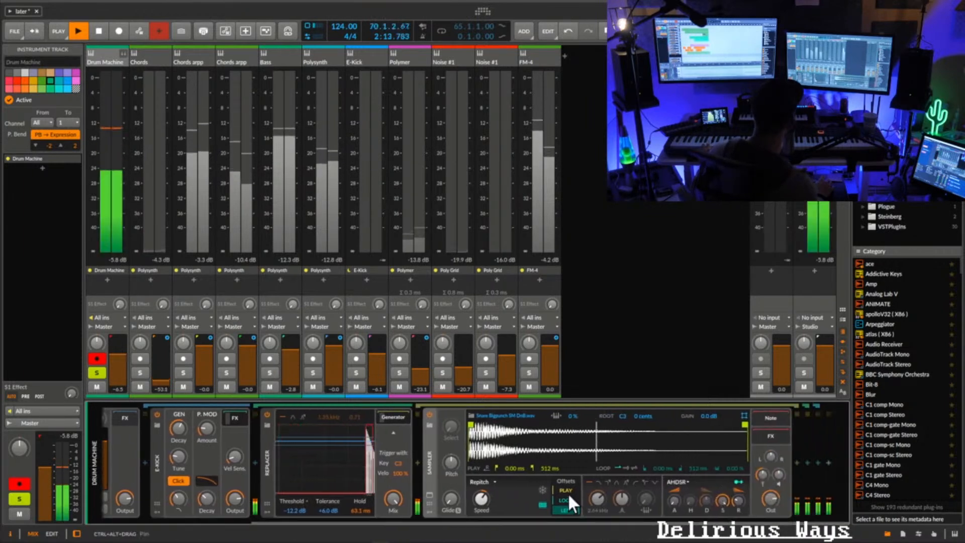
left_click_drag(484, 498, 486, 497)
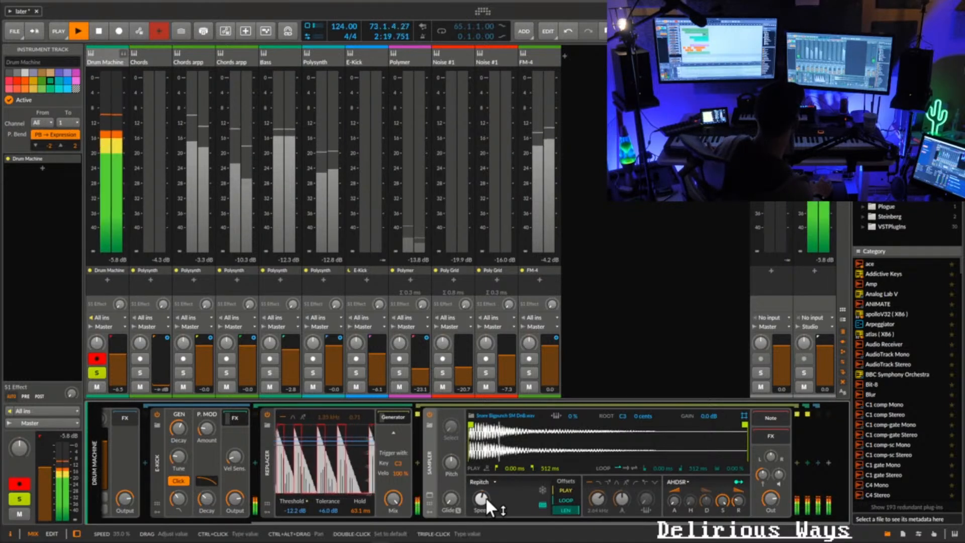
- Lower the snare Sampler's filter frequency to 202 Hz and reduce the Replacer's Mix
left_click_drag(485, 497, 486, 496)
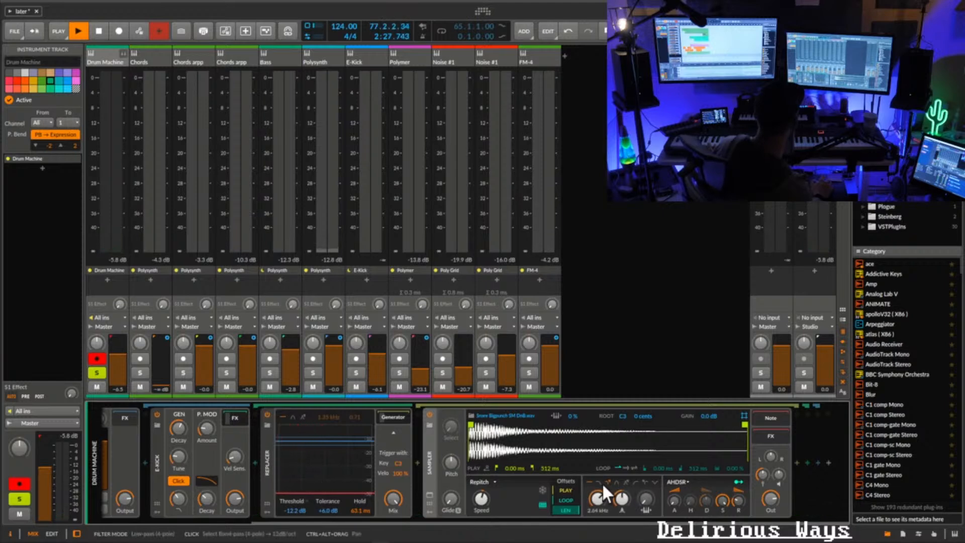
left_click_drag(596, 502, 598, 497)
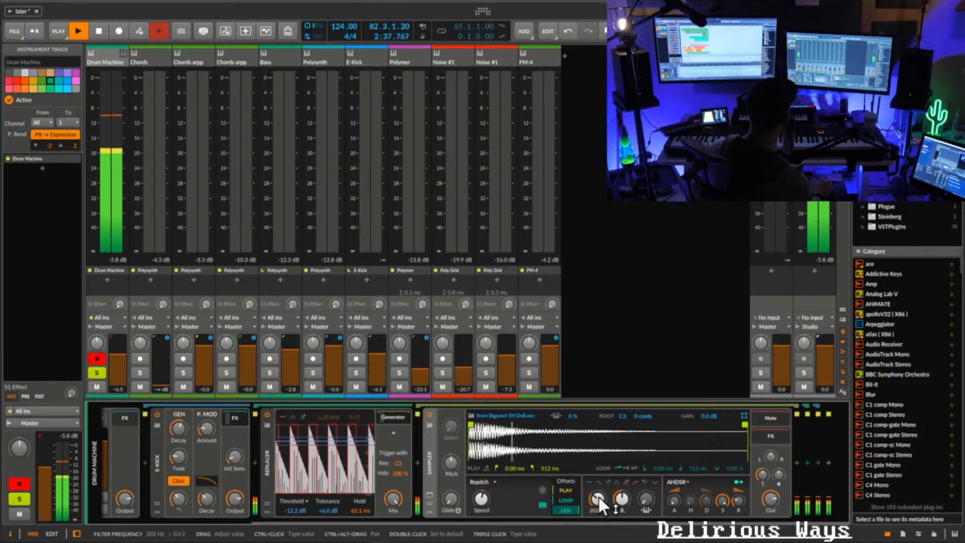
left_click_drag(566, 518, 378, 516)
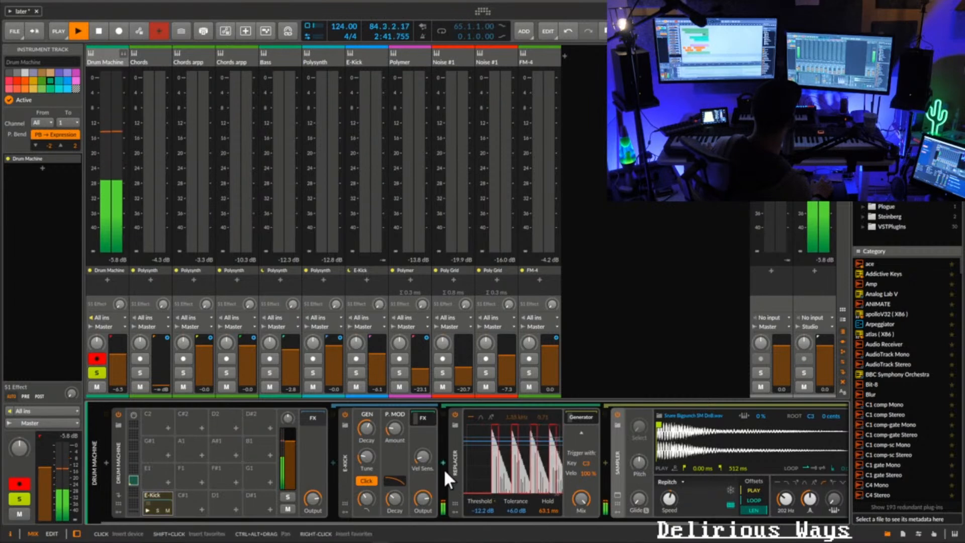
left_click_drag(583, 497, 742, 534)
left_click_drag(726, 502, 726, 518)
left_click_drag(414, 498, 408, 497)
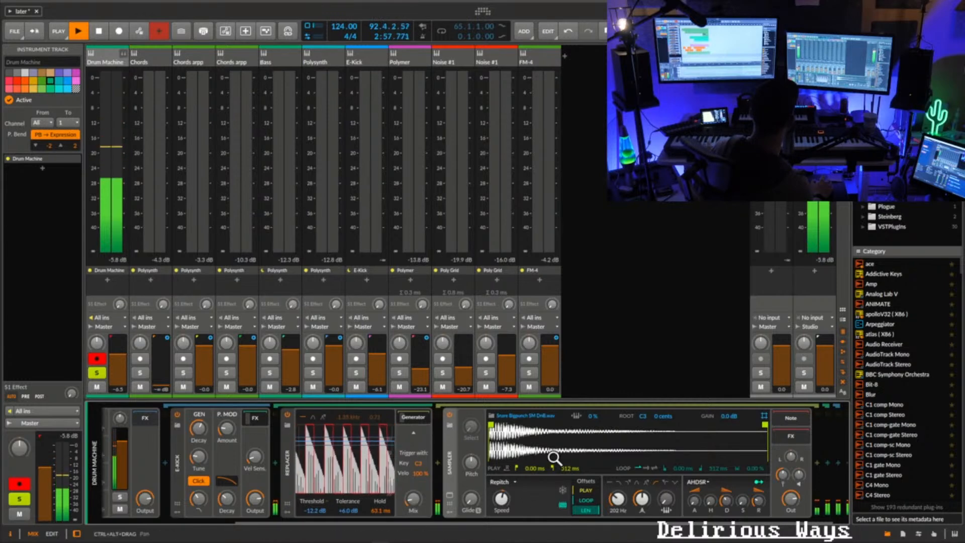
- Readjust the snare Sampler's Speed and raise its filter frequency to 3.42 kHz
left_click_drag(501, 499, 501, 499)
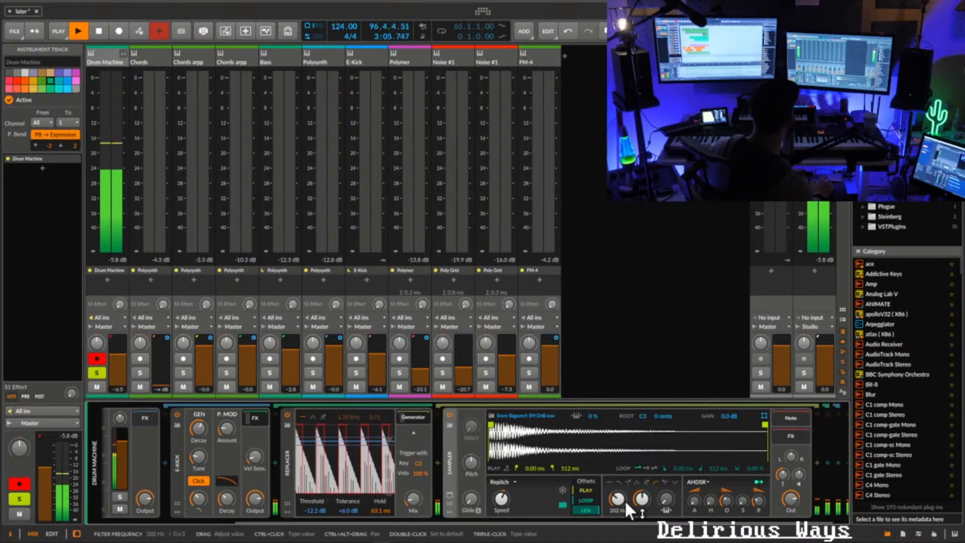
left_click_drag(625, 499, 624, 499)
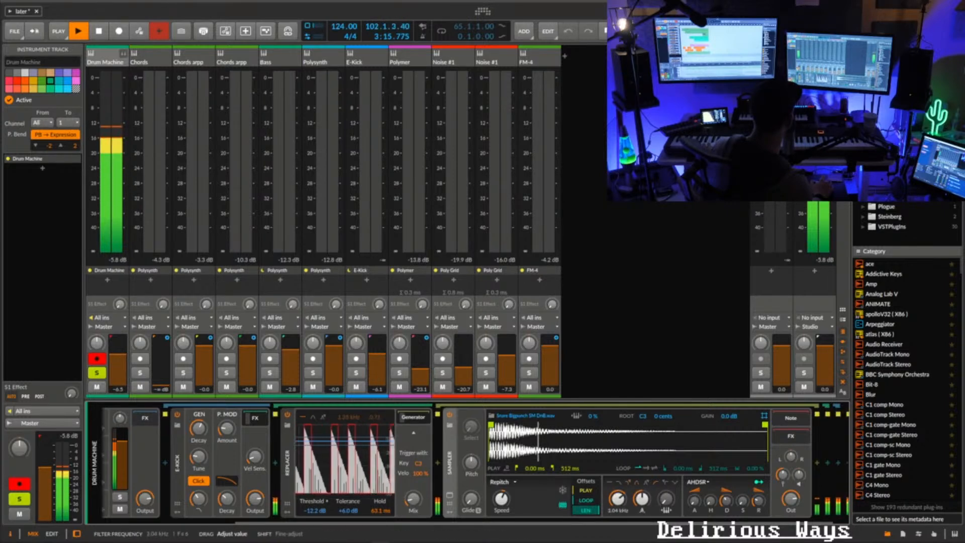
left_click_drag(622, 501, 623, 483)
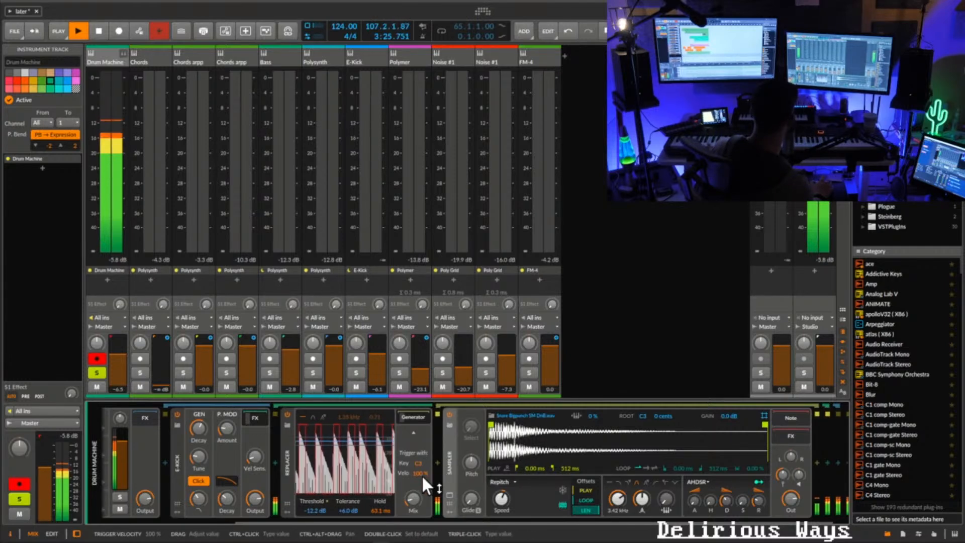
- Set the Replacer's Threshold to -6.7 dB, Tolerance to 0.0 dB, Hold to 100 ms, trigger velocity to 100 % and Mix to 14.0 %
mouse_move(421, 473)
left_mouse_down()
mouse_move(421, 502)
mouse_move(421, 449)
mouse_move(421, 489)
mouse_move(421, 463)
left_mouse_up()
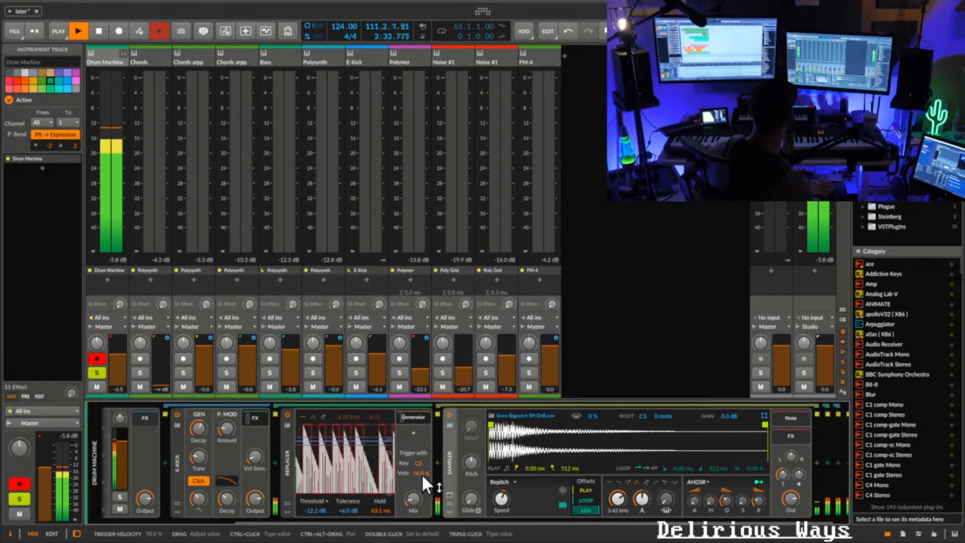
left_click_drag(316, 510, 380, 496)
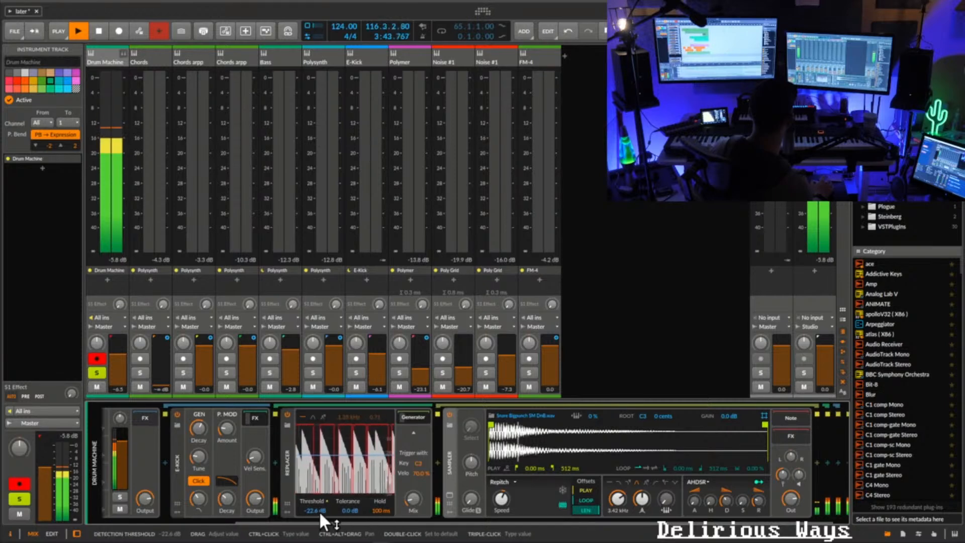
mouse_move(319, 511)
left_mouse_down()
mouse_move(319, 528)
mouse_move(319, 495)
mouse_move(315, 509)
left_mouse_up()
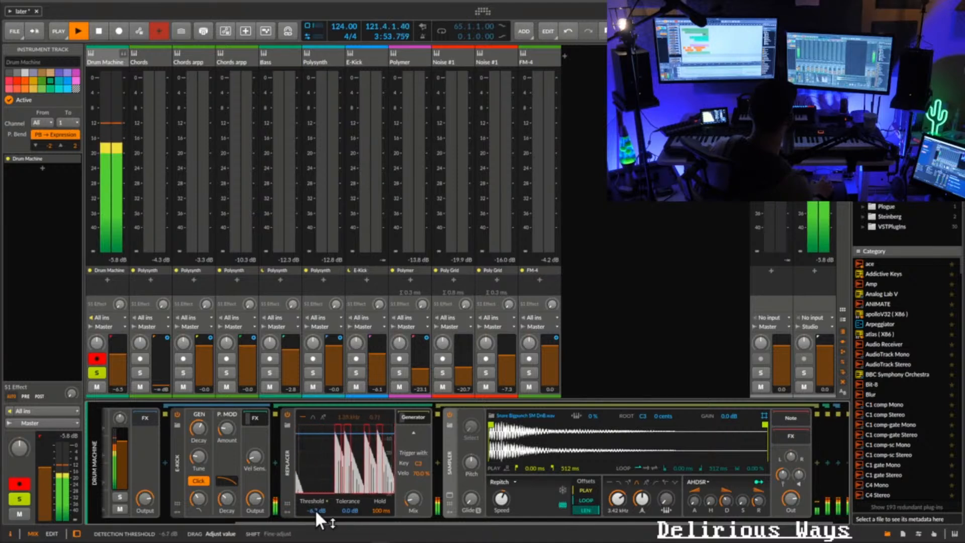
left_click_drag(412, 469, 416, 458)
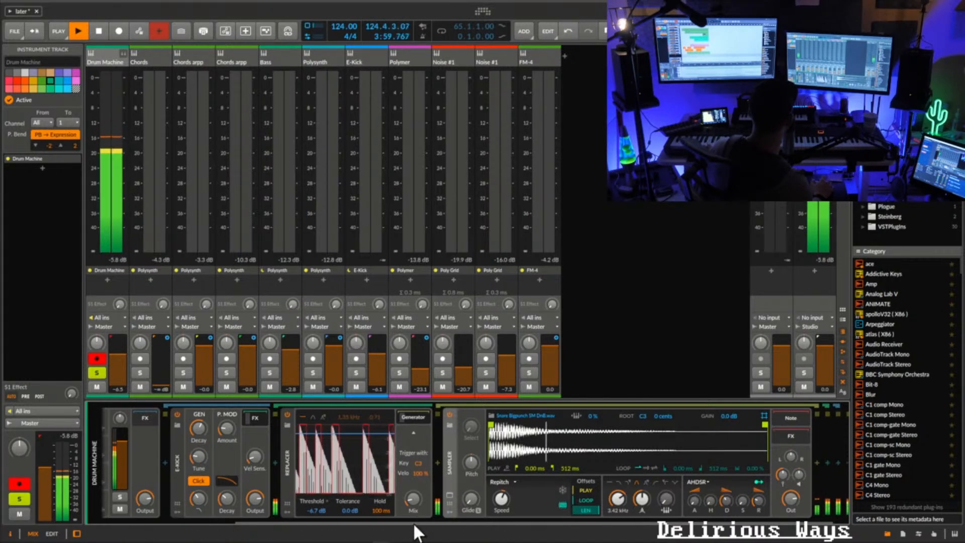
mouse_move(420, 503)
left_mouse_down()
mouse_move(419, 483)
mouse_move(418, 496)
left_mouse_up()
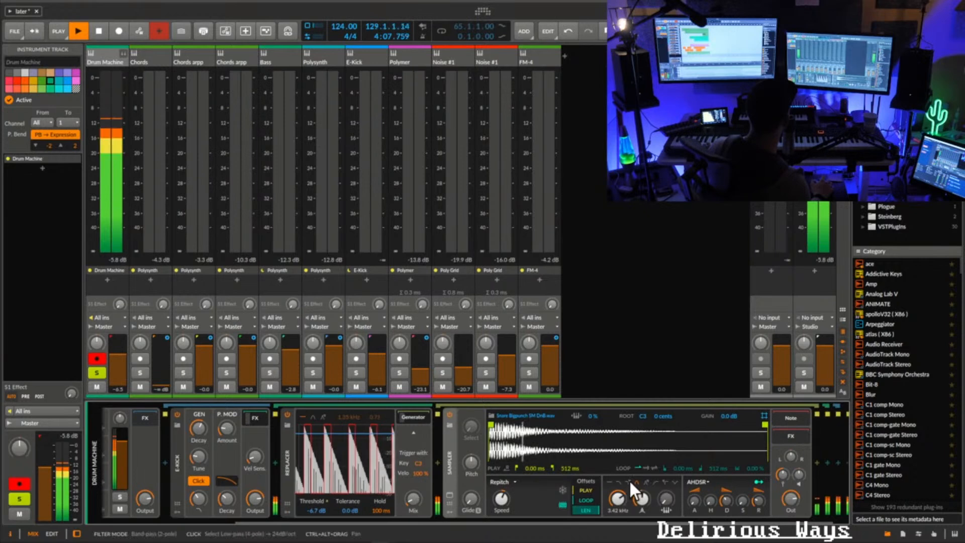
- Switch the snare Sampler's filter to High-pass (2-pole) and set its frequency to 381 Hz
mouse_move(618, 496)
left_mouse_down()
mouse_move(618, 512)
mouse_move(642, 493)
mouse_move(619, 485)
left_mouse_up()
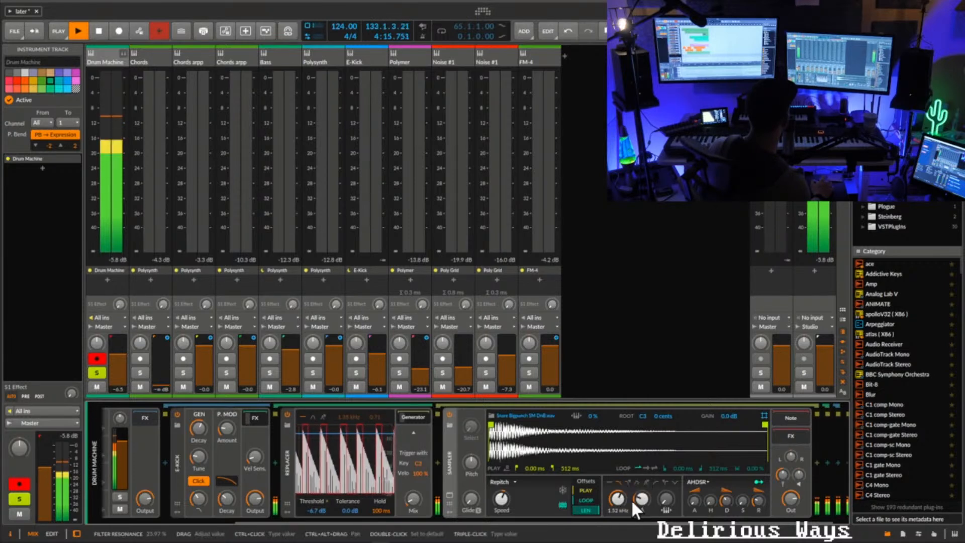
left_click_drag(618, 498, 617, 492)
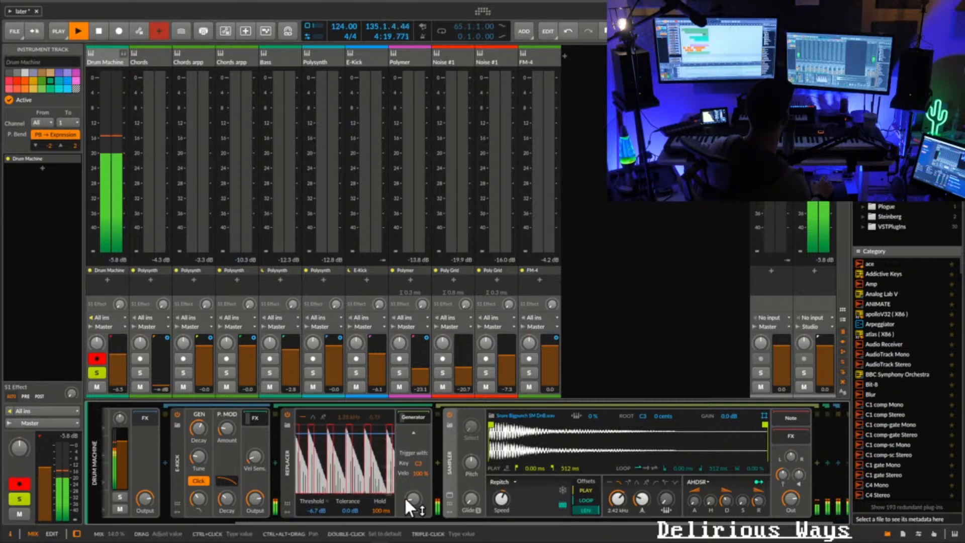
left_click_drag(617, 497, 634, 498)
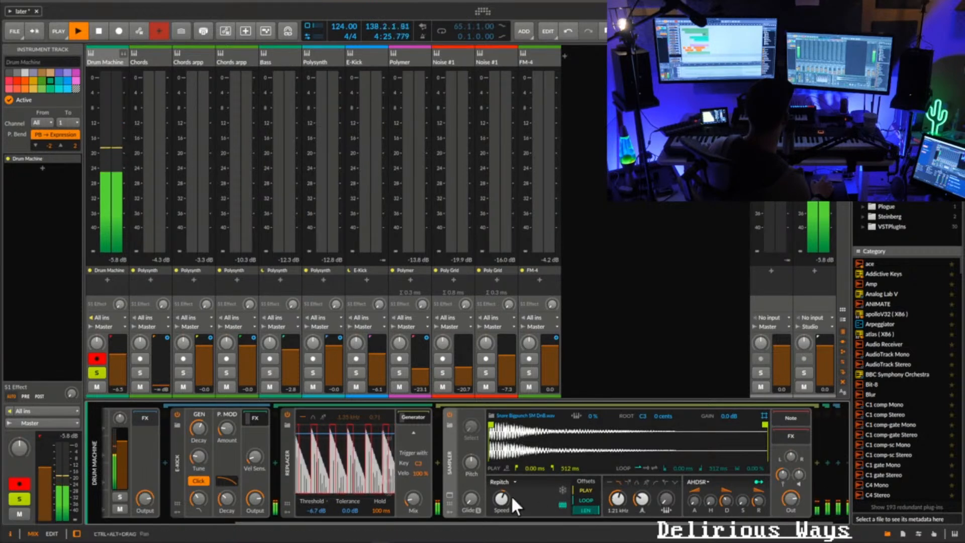
left_click(646, 482)
left_click(655, 482)
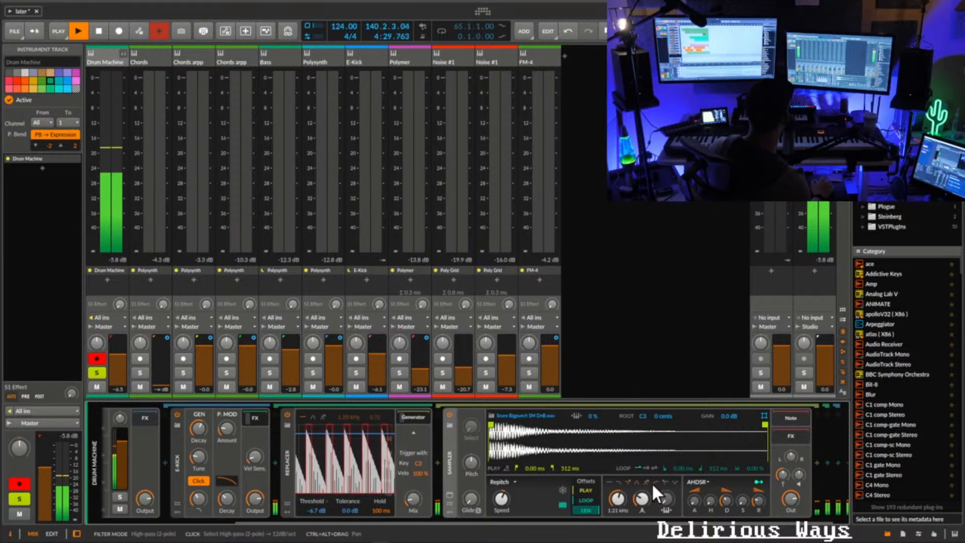
left_click_drag(617, 499, 642, 520)
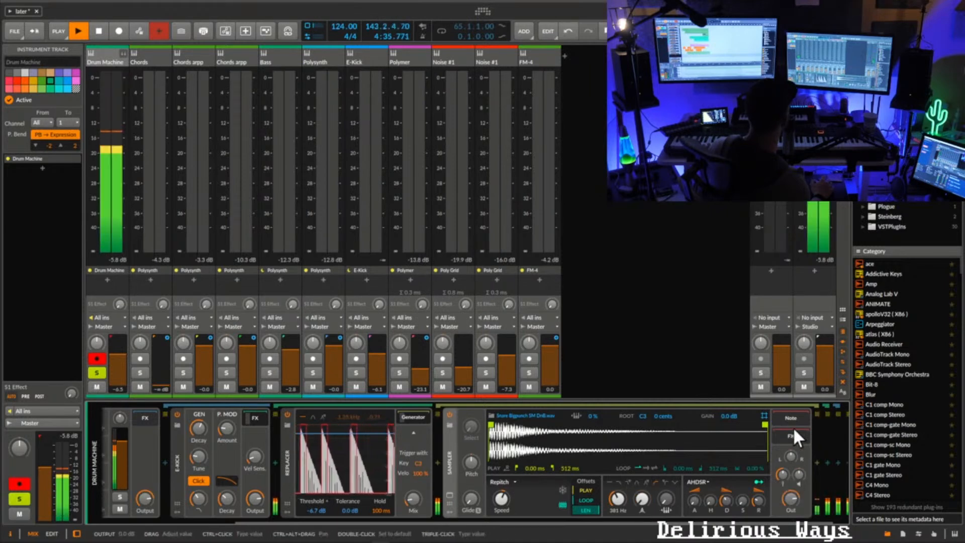
- Search for "fil" and insert a Filter into the snare Sampler's FX chain
left_click_drag(552, 521, 726, 524)
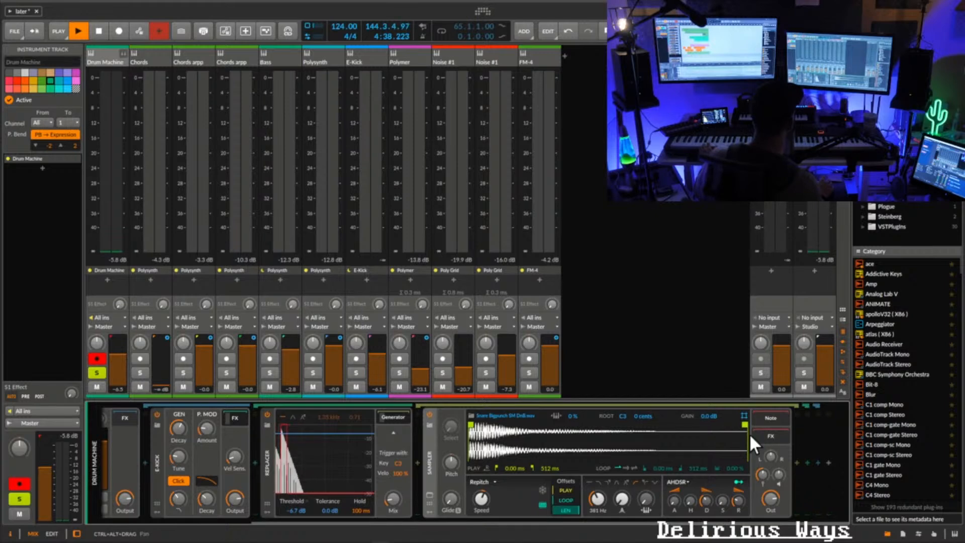
left_click(794, 459)
type("fil")
double_click(864, 153)
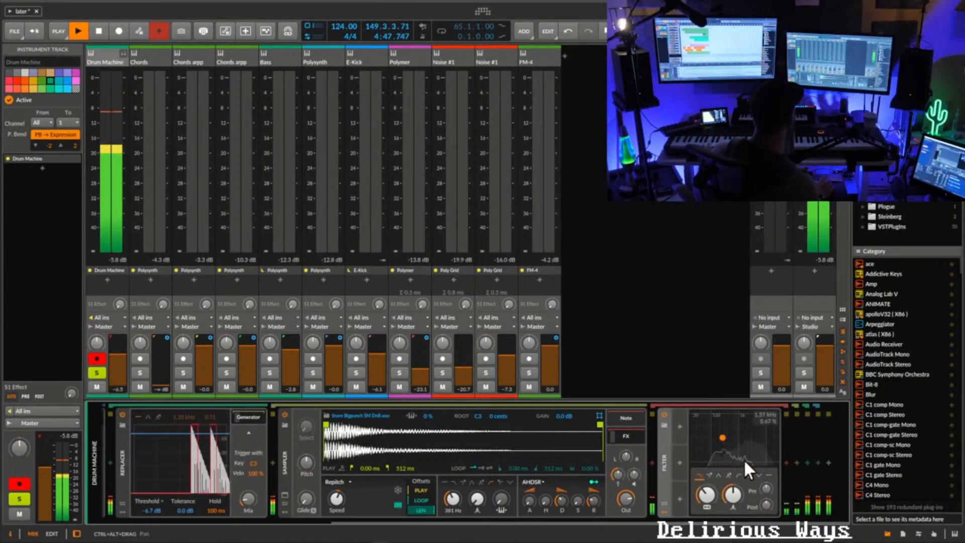
- Adjust the new Filter's cutoff frequency and resonance and choose its filter mode
left_click_drag(725, 435, 743, 445)
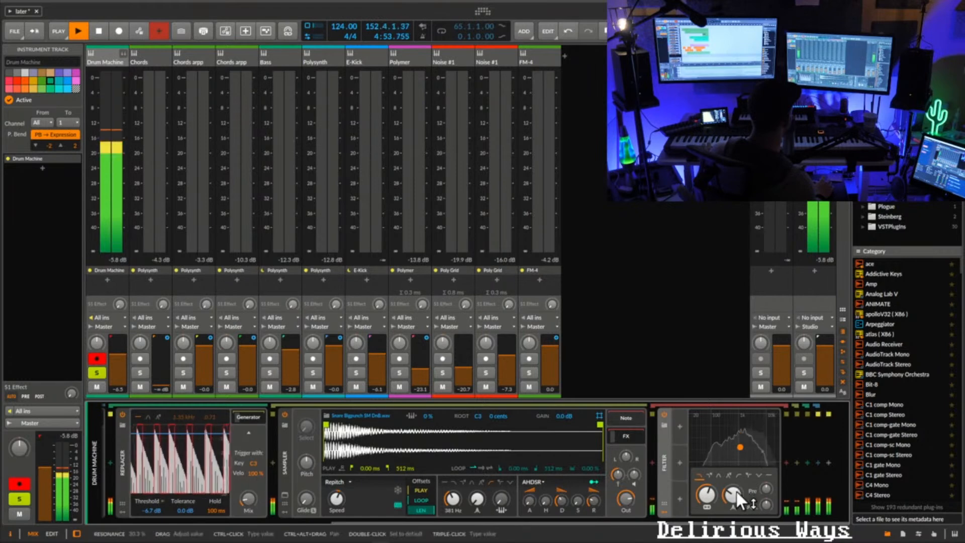
left_click_drag(705, 496, 733, 485)
left_click(700, 474)
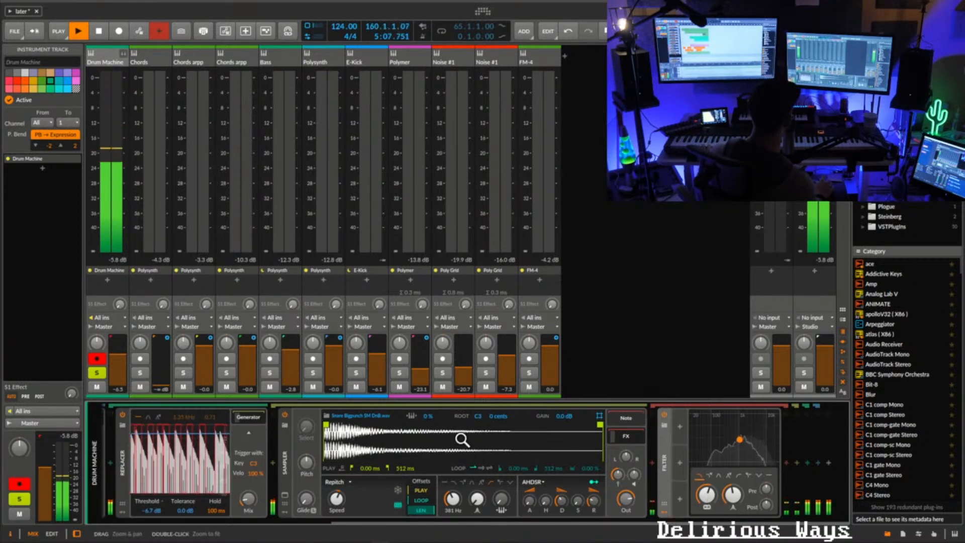
- Stop playback and audition replacement samples for the snare Sampler, including Snare Hard Rattling, Snare Hard Roomy and Snare Hard Tin-Pan
key("space")
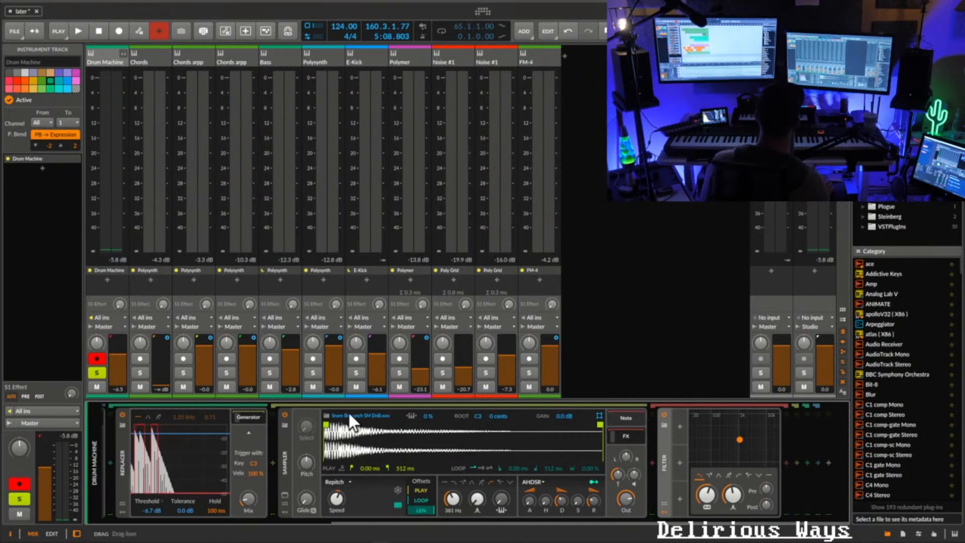
left_click(327, 416)
left_click(548, 301)
scroll(538, 277, "down", 3)
left_click(532, 264)
scroll(532, 283, "down", 4)
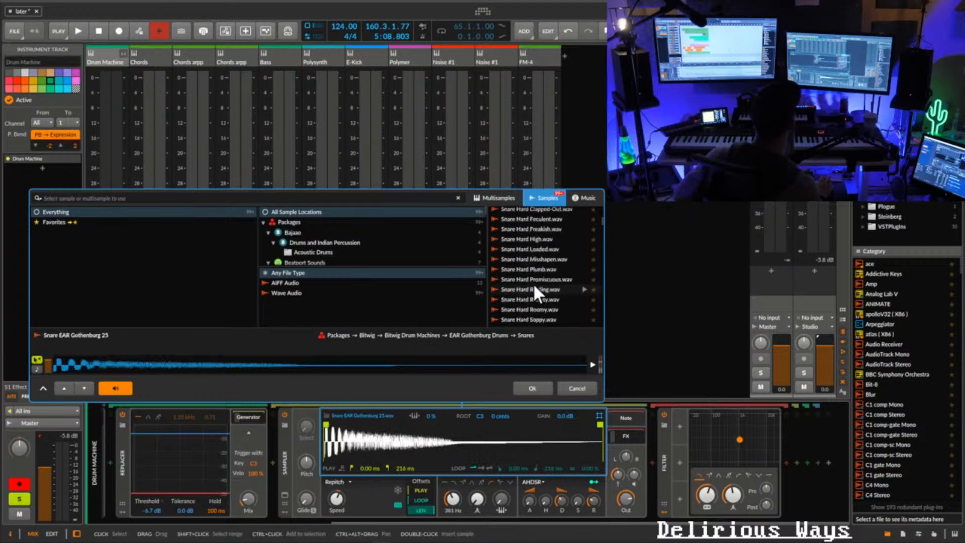
left_click(534, 287)
left_click(527, 309)
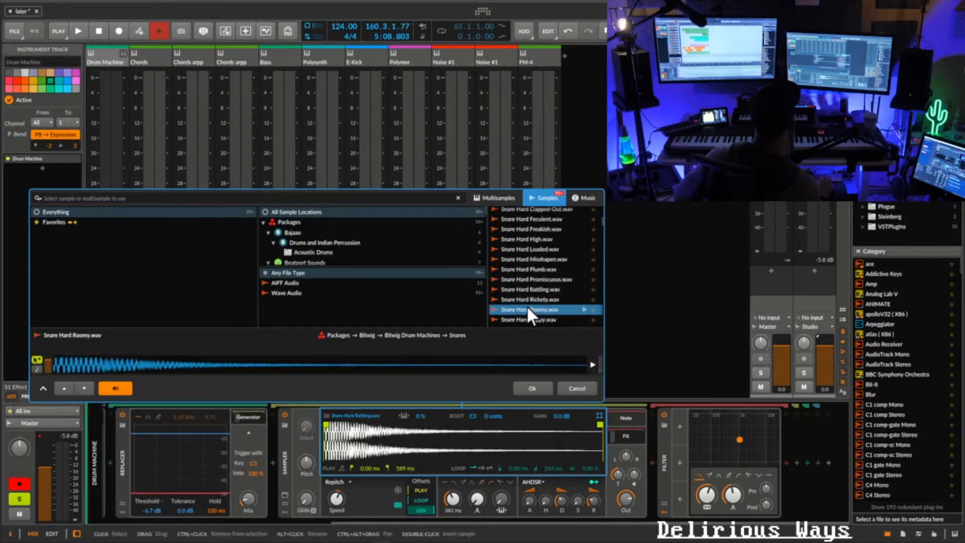
scroll(527, 307, "down", 3)
left_click(528, 308)
left_click(529, 285)
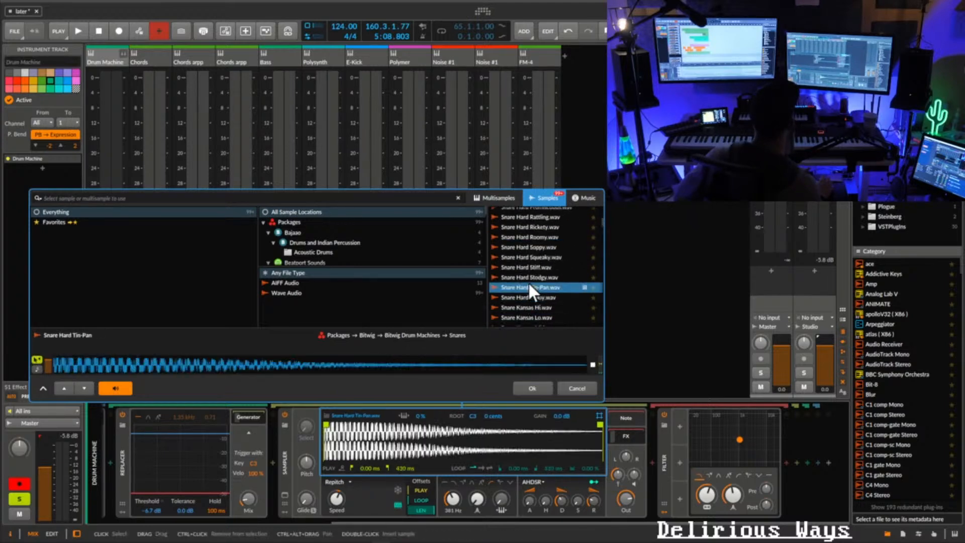
- Audition Legend 808 snares for the Sampler, including Snare Legend 808 06 accent and Snare Legend 808 18
scroll(528, 282, "down", 3)
left_click(528, 281)
scroll(528, 282, "down", 2)
left_click(528, 282)
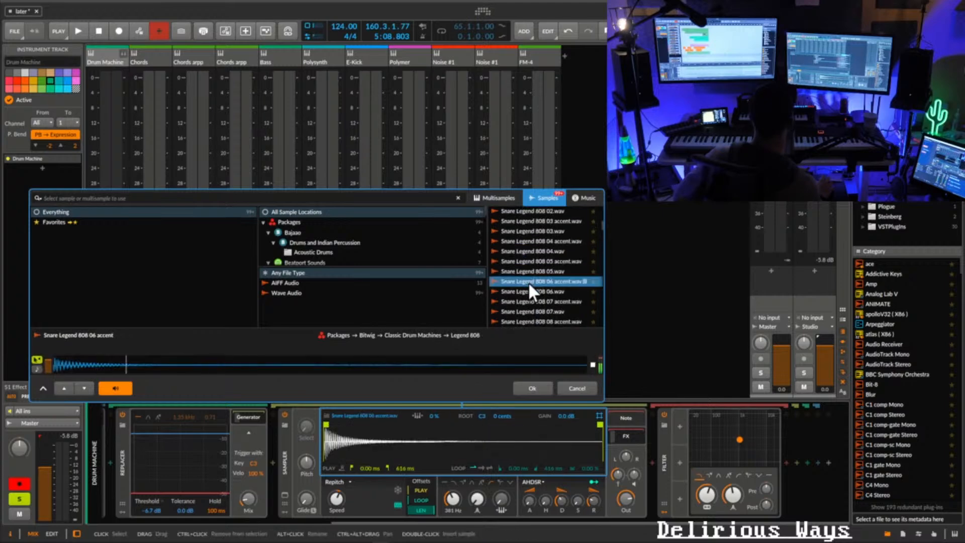
scroll(528, 281, "down", 3)
left_click(528, 282)
scroll(528, 282, "down", 2)
left_click(527, 281)
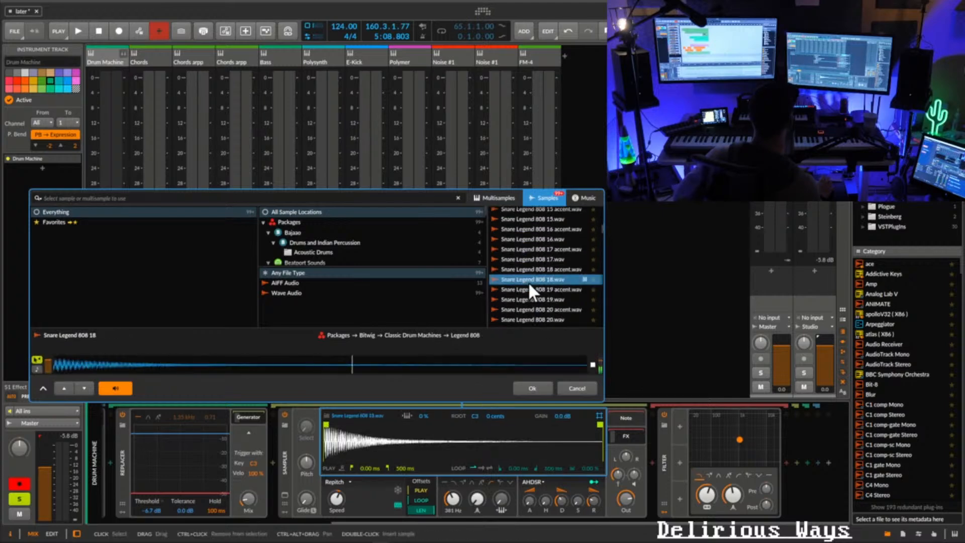
- Audition the remaining Legend 808 snares and the Legend 909 snares one by one up to Snare Legend 909 19
key("Down")
key("Down")
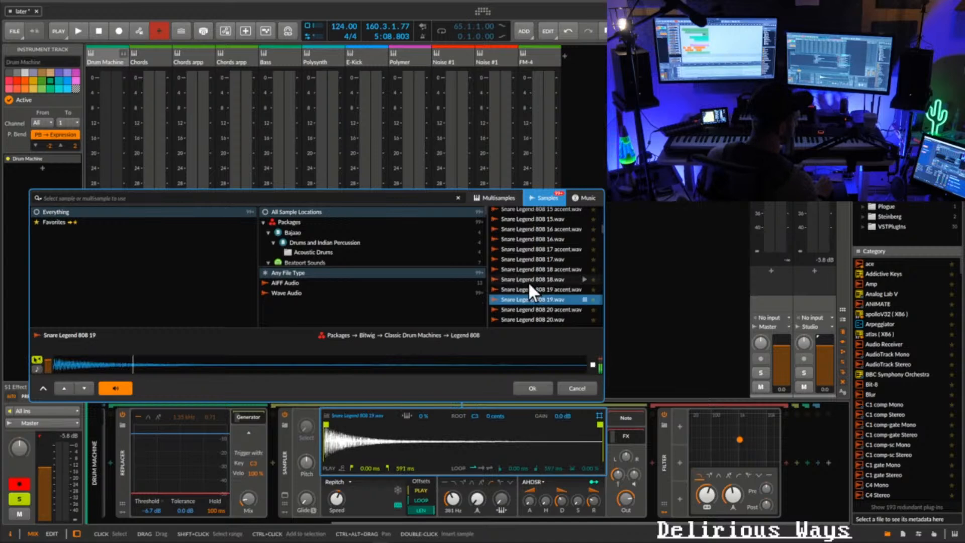
key("Down")
key("Down")
key("Down")
key("Down")
key("Down")
key("Down")
key("Down")
key("Down")
key("Down")
key("Down")
key("Down")
key("Down")
key("Down")
key("Down")
key("Down")
key("Down")
key("Down")
key("Down")
key("Down")
key("Down")
key("Down")
key("Down")
key("Down")
key("Down")
key("Down")
key("Down")
key("Down")
key("Down")
key("Down")
key("Down")
key("Down")
key("Down")
key("Down")
key("Down")
key("Down")
key("Down")
key("Down")
key("Down")
key("Down")
key("Down")
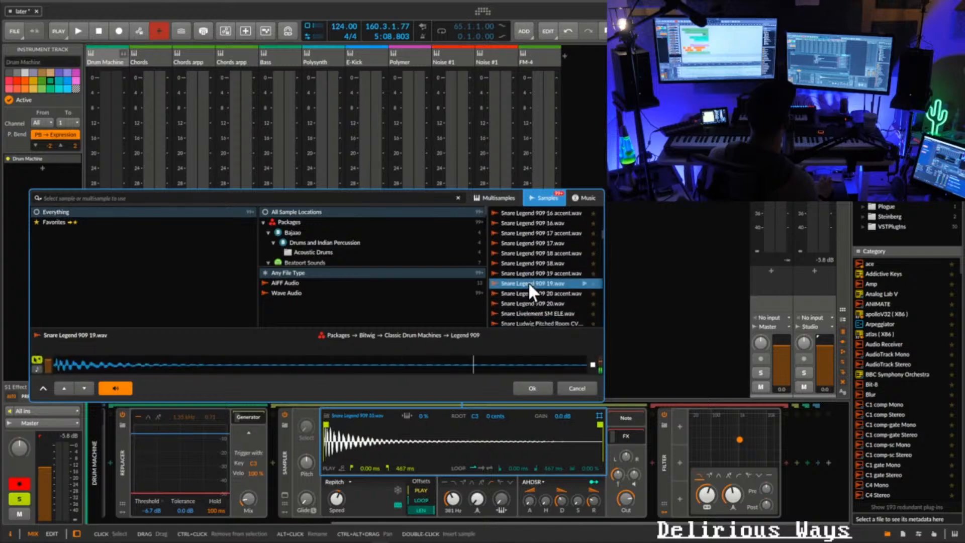
- Audition snares from other parts of the sample list, ending on Snare Phat Multiple
scroll(533, 302, "up", 15)
left_click(545, 249)
scroll(544, 248, "up", 10)
left_click(544, 248)
scroll(534, 271, "up", 8)
left_click(535, 273)
scroll(535, 274, "up", 3)
left_click(535, 273)
scroll(534, 273, "down", 6)
scroll(534, 274, "down", 10)
left_click(534, 274)
scroll(535, 275, "up", 5)
left_click(534, 274)
scroll(533, 272, "up", 3)
left_click(534, 276)
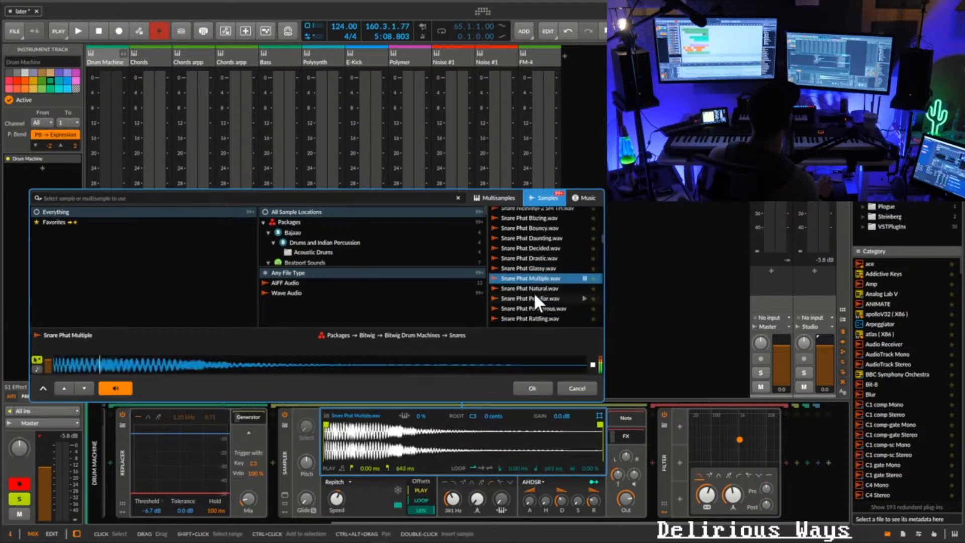
- Compare the Snare Phat Natural, Peculiar, Ponderous and Rattling samples and load Snare Phat Rattling into the Sampler
left_click(533, 289)
left_click(533, 298)
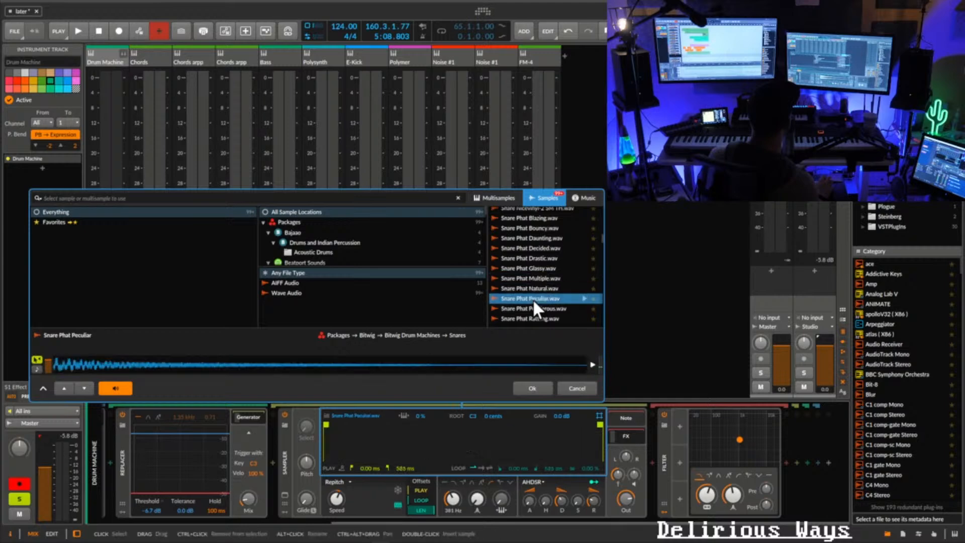
left_click(533, 308)
left_click(533, 288)
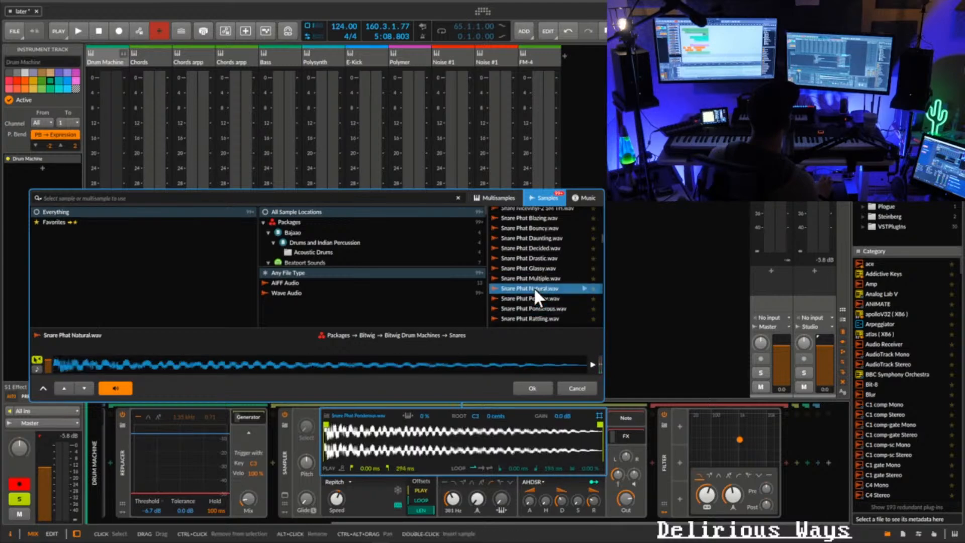
left_click(532, 317)
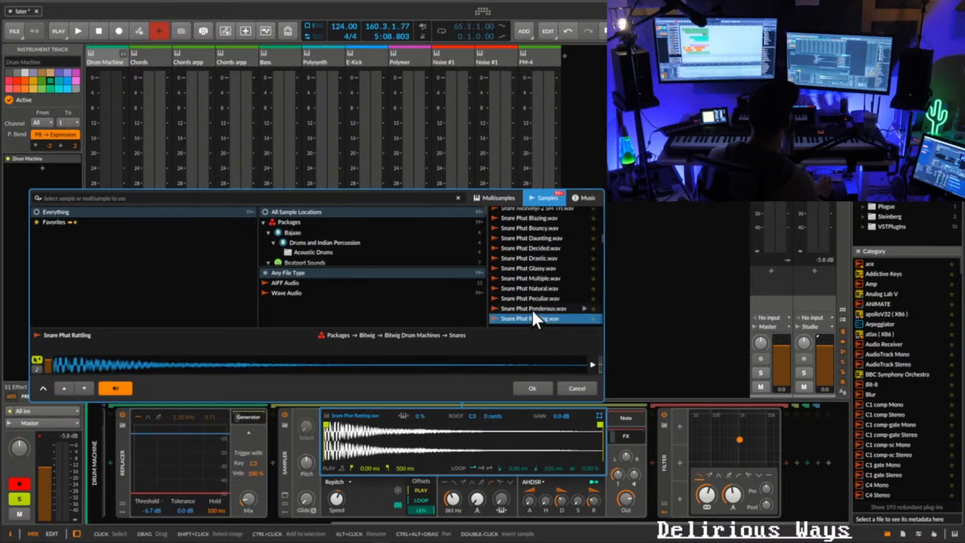
left_click(532, 309)
left_click(531, 319)
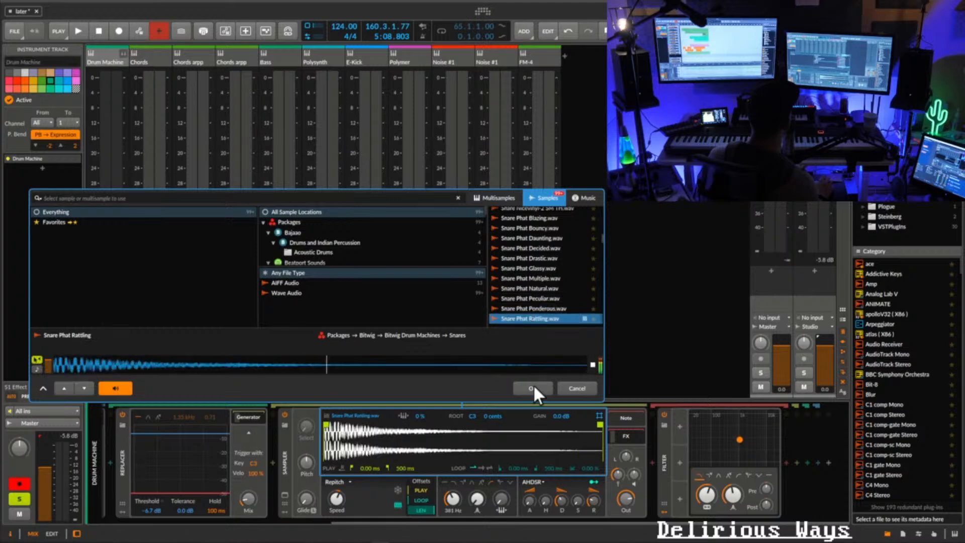
left_click(534, 388)
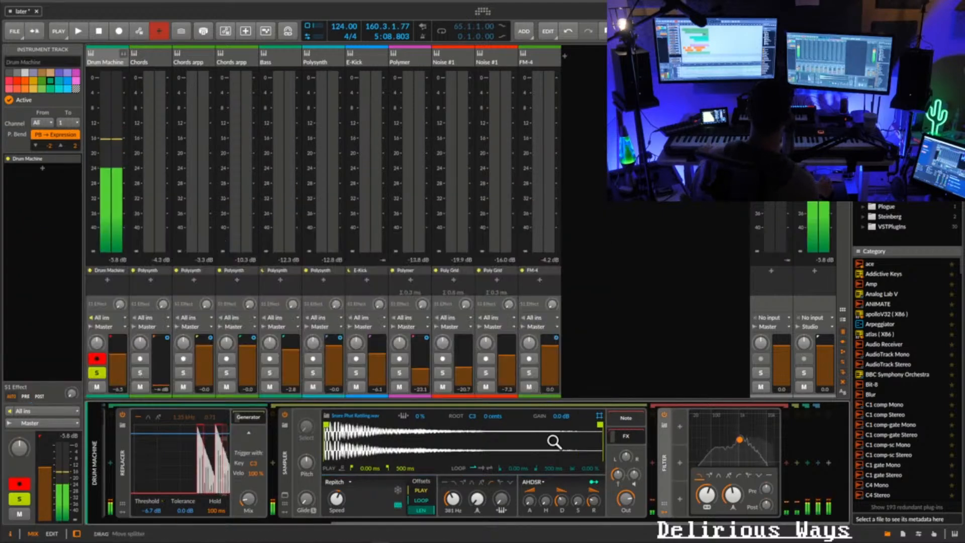
- Try other settings for the Sampler's speed and the Replacer's mix on the snare layer
left_click_drag(337, 498, 336, 507)
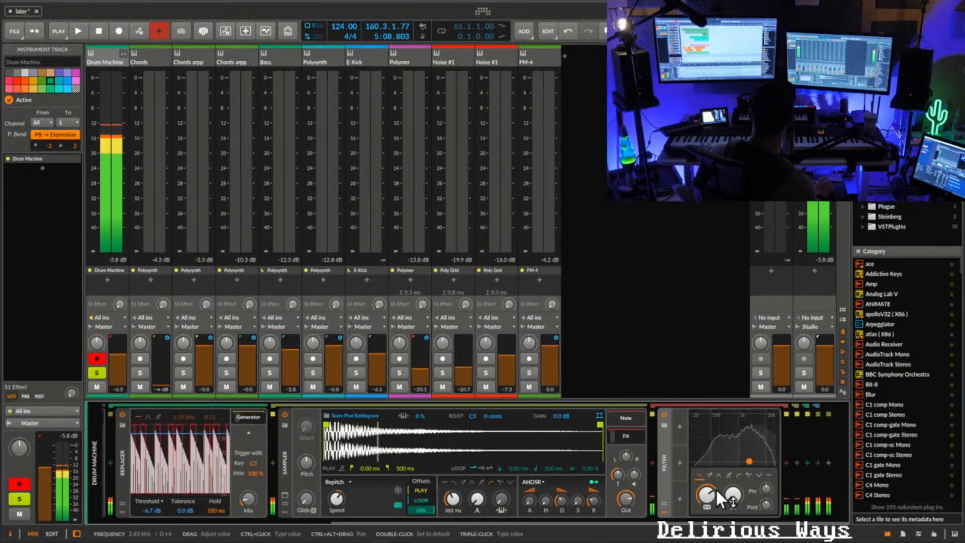
mouse_move(248, 499)
left_mouse_down()
mouse_move(248, 452)
mouse_move(248, 496)
left_mouse_up()
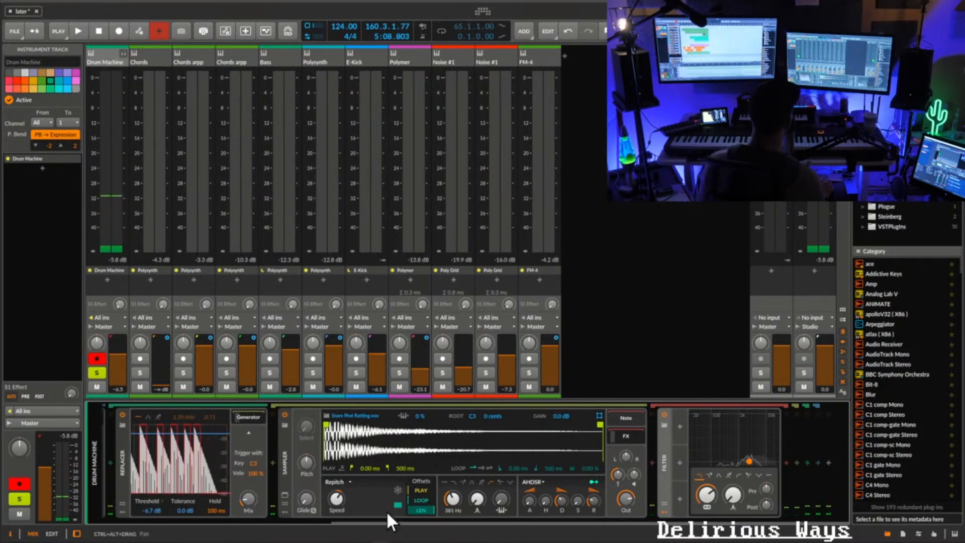
- Delete the snare Sampler and the Replacer from the Drum Machine's kick chain, and collapse the E-Kick device
left_click_drag(394, 523, 155, 537)
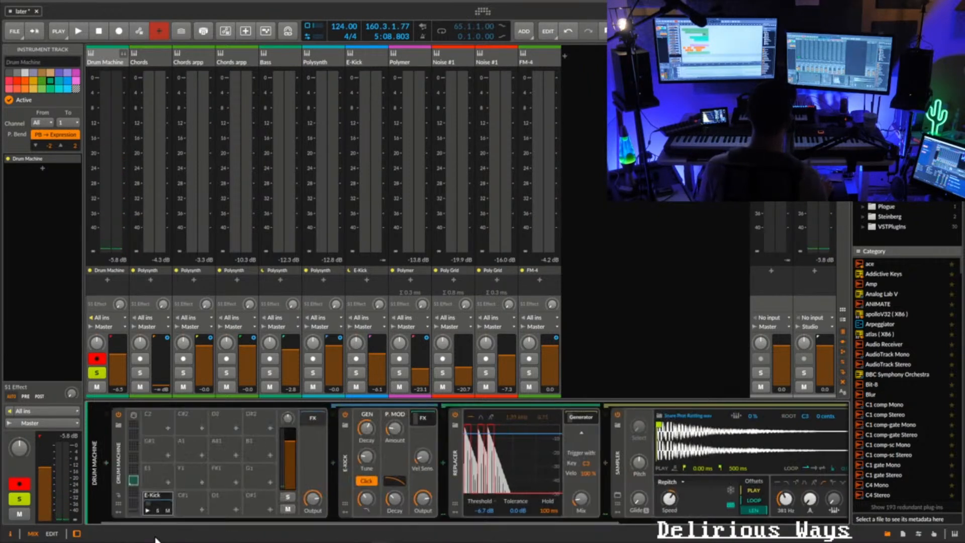
left_click(619, 462)
left_click(460, 469)
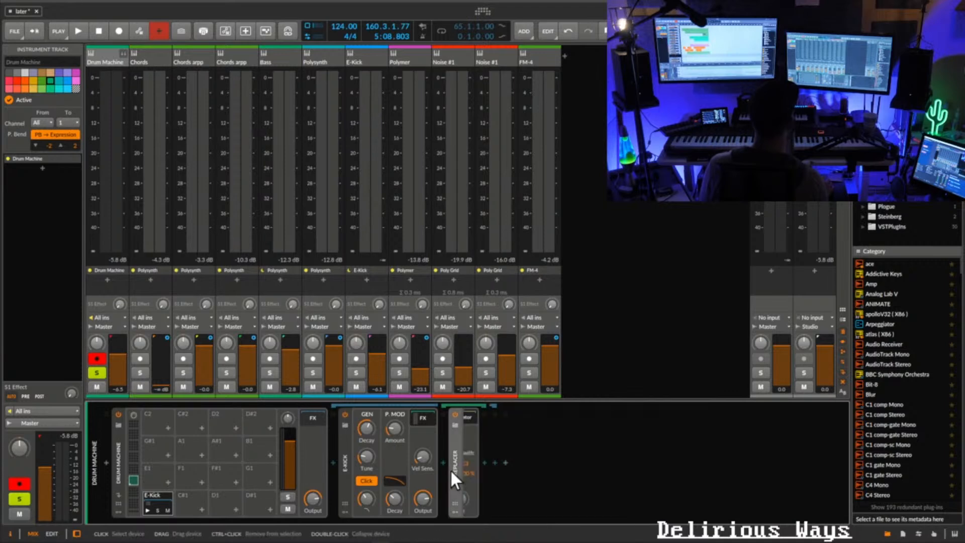
left_click(343, 466)
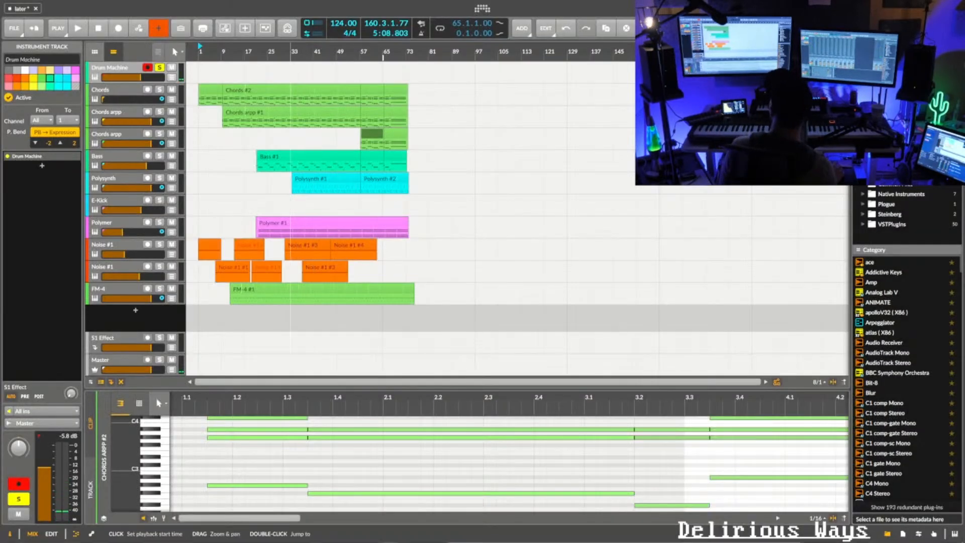
- Play the arrangement from bar 33 and save the project
double_click(296, 50)
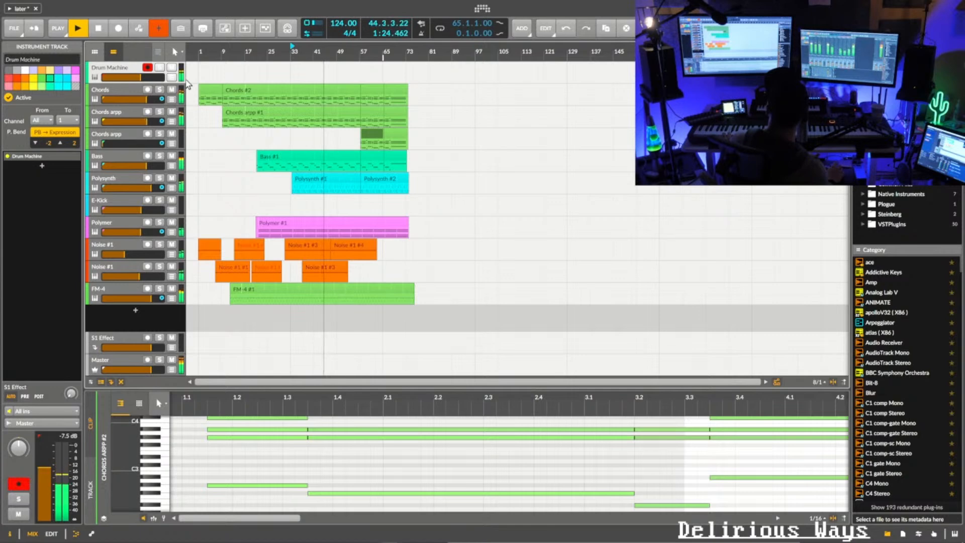
left_click(14, 28)
left_click(26, 77)
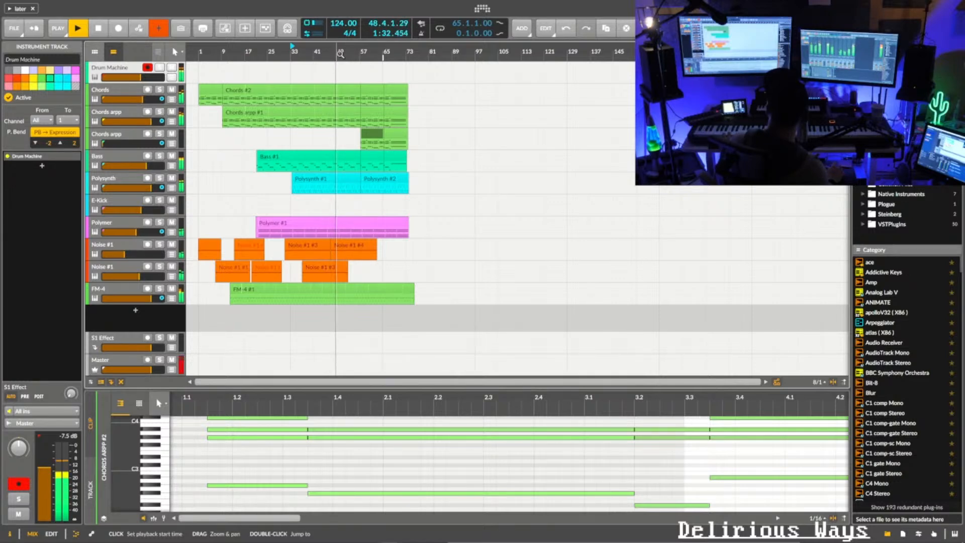
- Automate the second Chords arpp track's volume to ramp up from bar 57 to +0.0 dB at bar 73
left_click(360, 50)
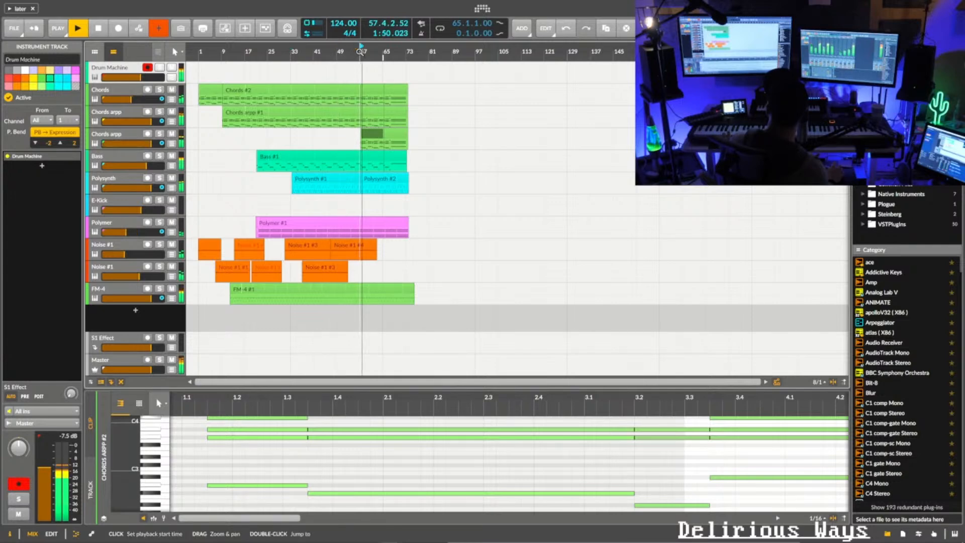
left_click(171, 144)
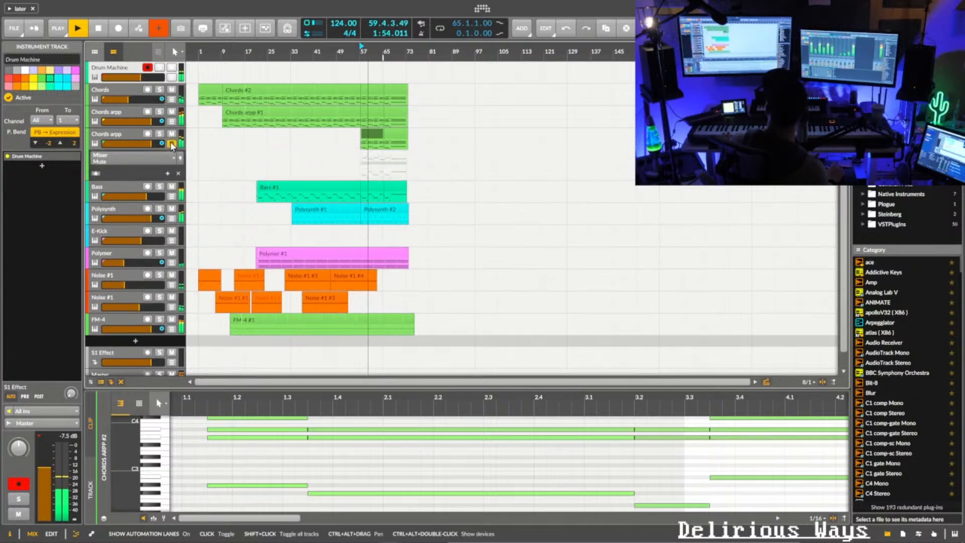
left_click(167, 162)
left_click(153, 185)
left_click_drag(364, 160, 406, 158)
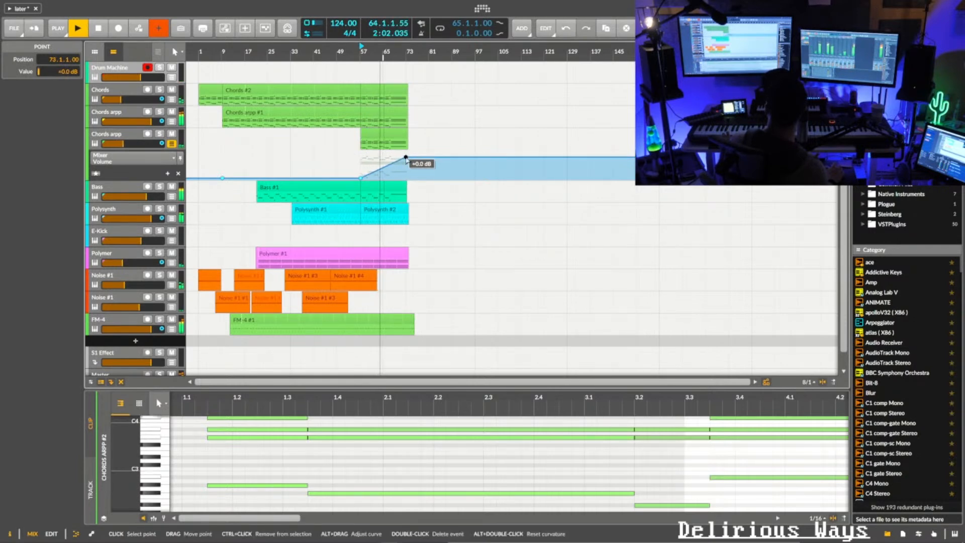
left_click(172, 144)
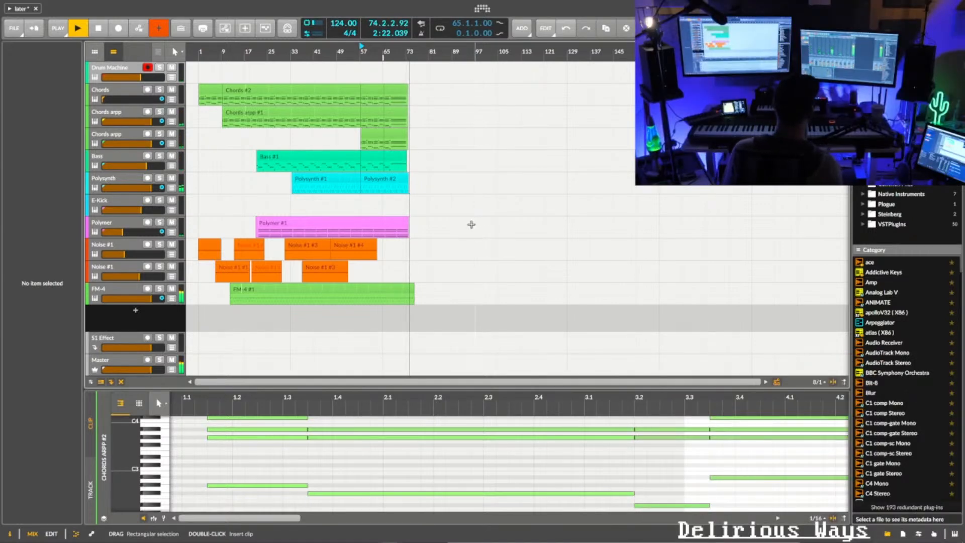
- Check the track and master levels in the mixer, stop playback, and save the project
key("alt+2")
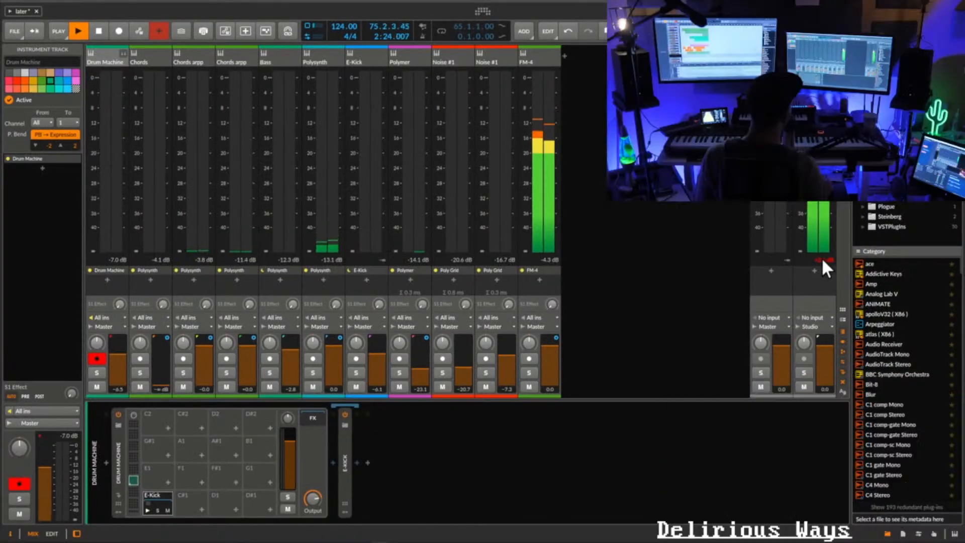
key("space")
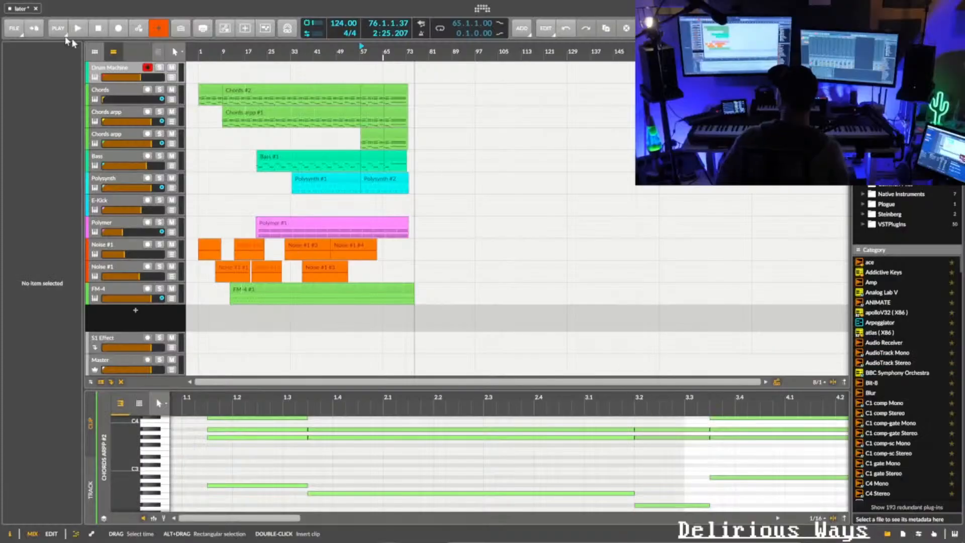
left_click(14, 28)
left_click(30, 76)
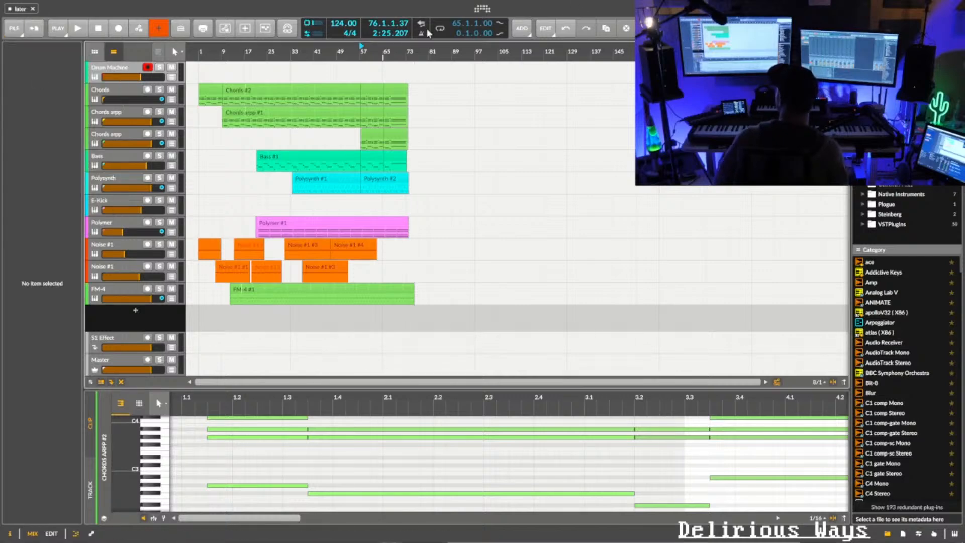
- Set the arranger loop range to four bars starting at bar 73
scroll(273, 189, "up", 4)
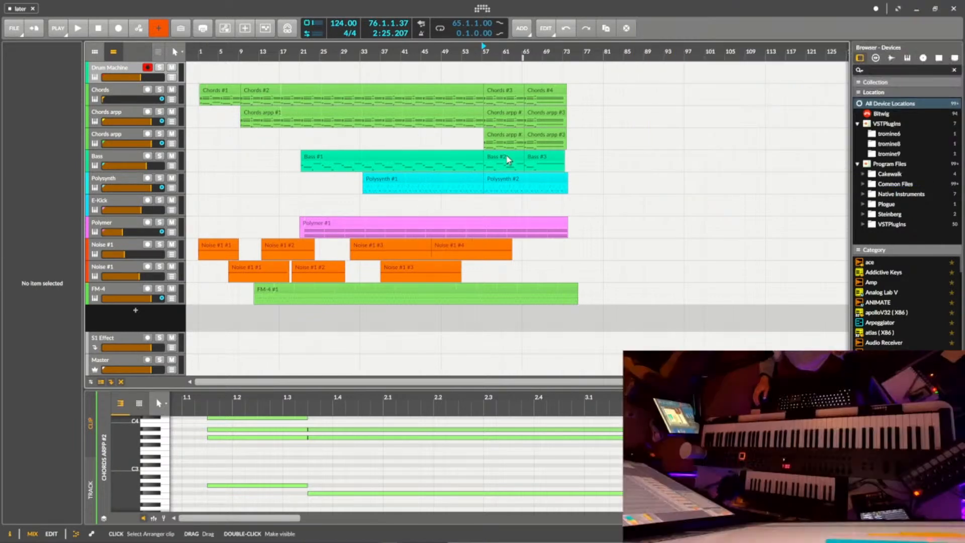
left_click_drag(566, 59, 568, 75)
left_click_drag(368, 52, 450, 60)
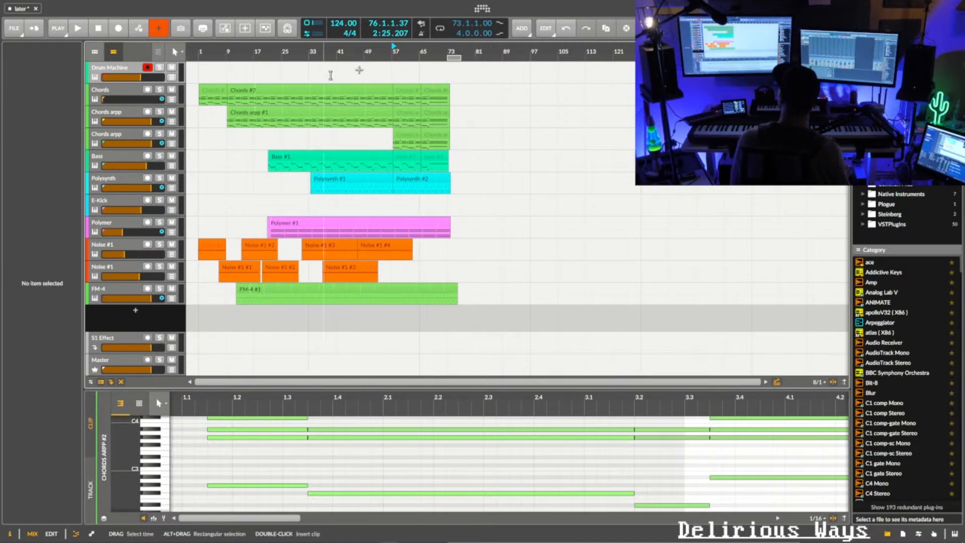
left_click_drag(452, 51, 428, 59)
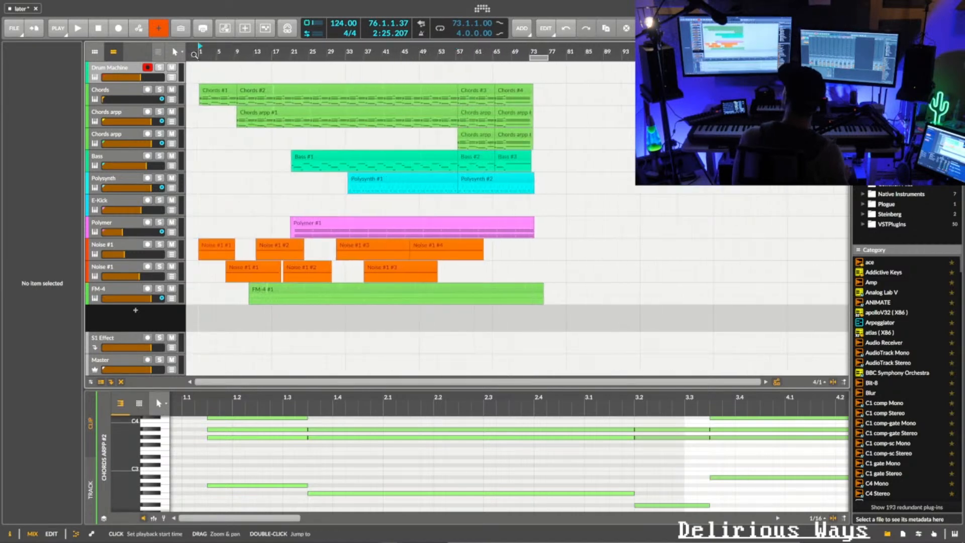
- Return the playhead to bar 1 and save the project
left_click(99, 29)
left_click(14, 29)
left_click(27, 76)
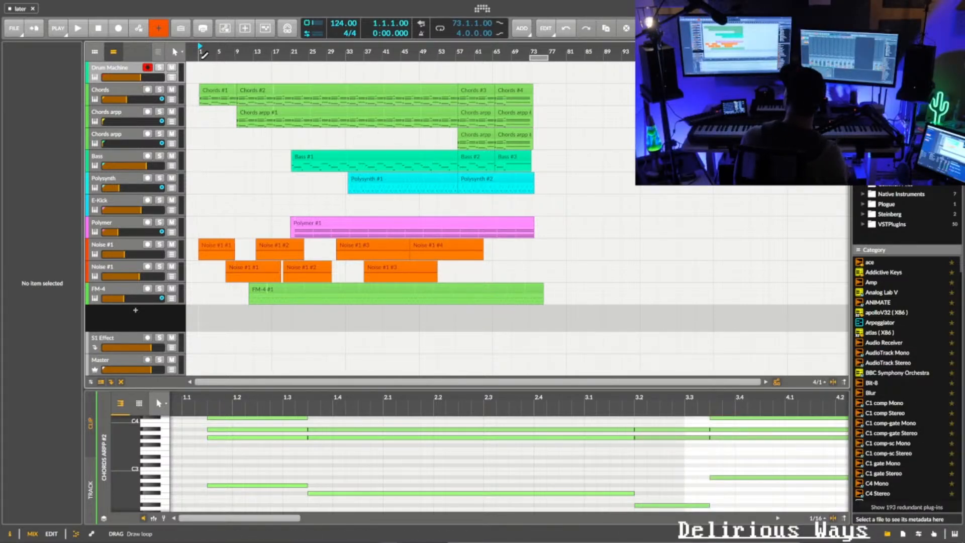
- Examine the end of the arrangement between bars 65 and 77 to see where each track's clips stop
left_click_drag(201, 64, 558, 70)
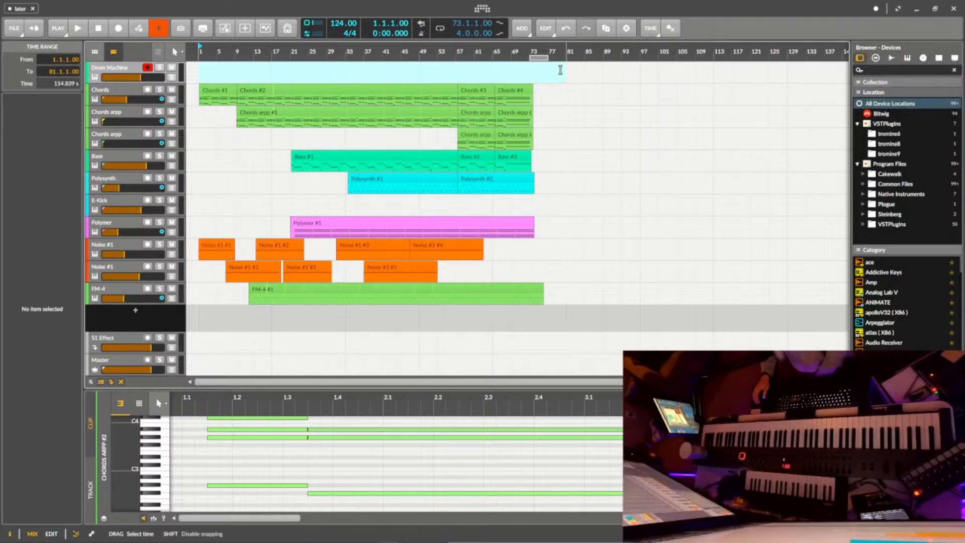
left_click(531, 69)
left_click(511, 73)
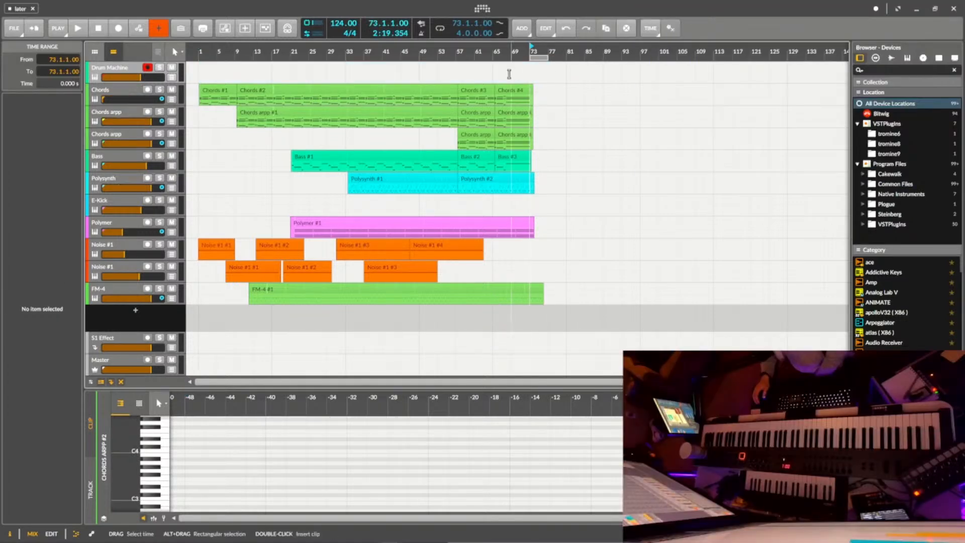
left_click(497, 72)
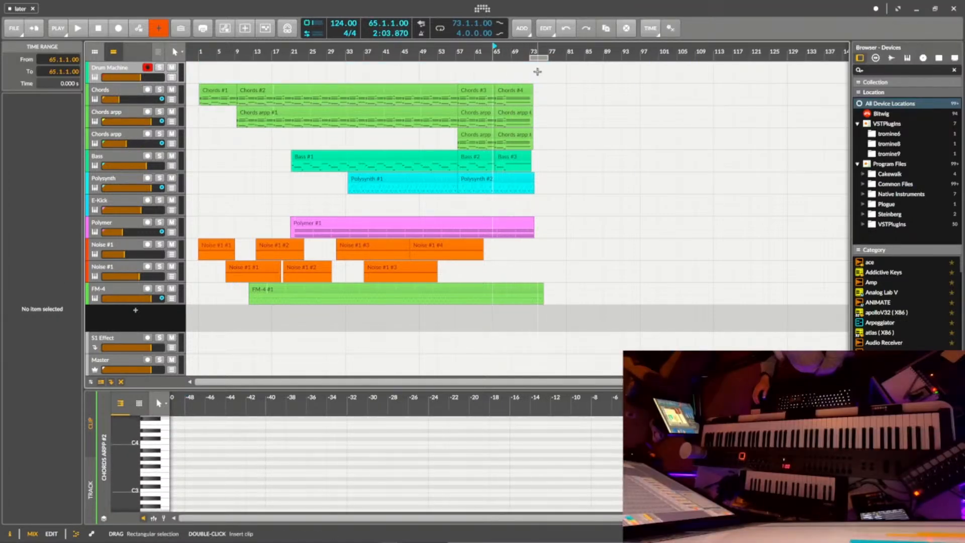
left_click(529, 72)
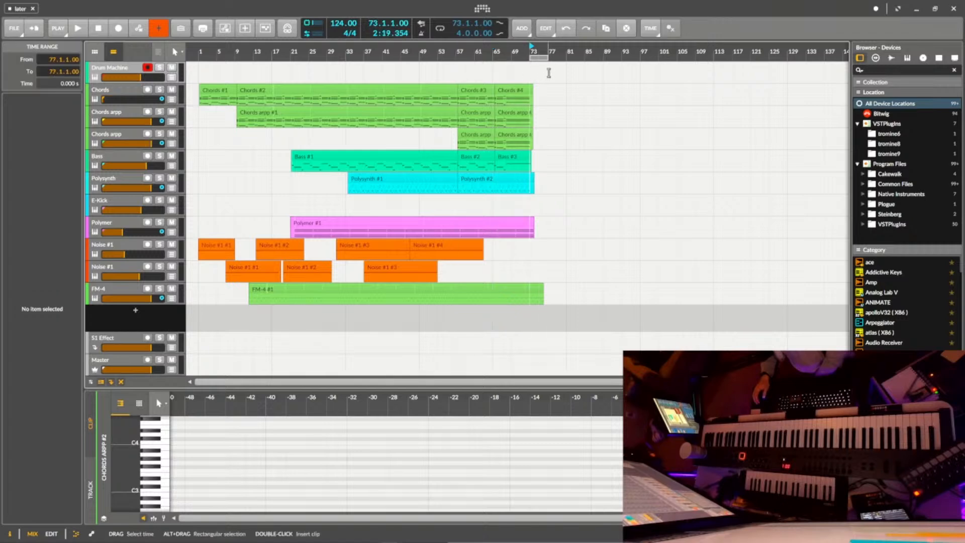
left_click(549, 74)
scroll(535, 73, "up", 5)
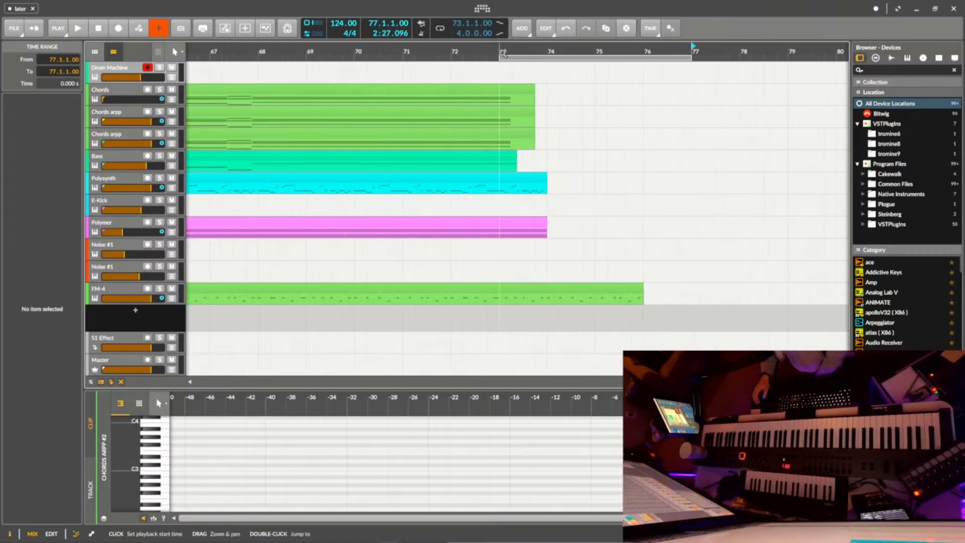
left_click(540, 72)
left_click(547, 72)
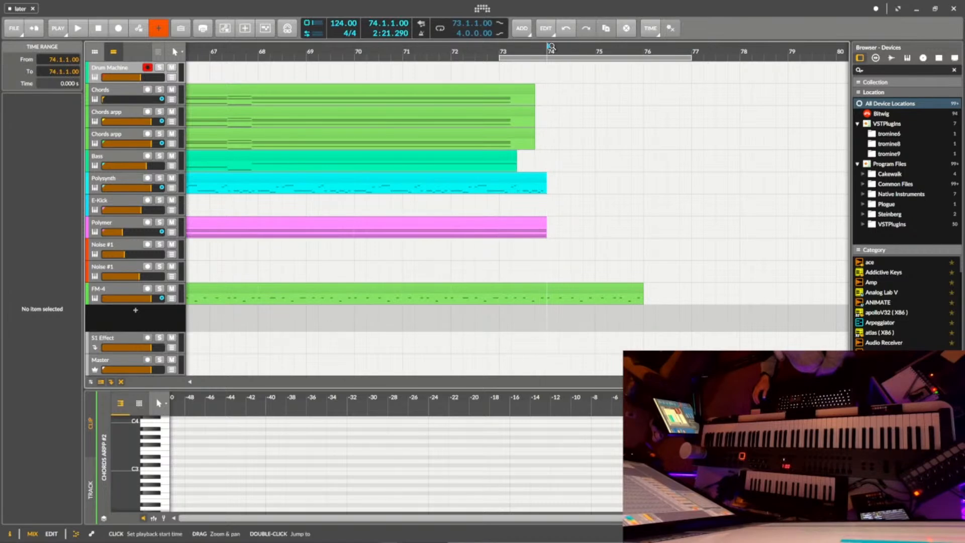
left_click_drag(548, 51, 541, 25)
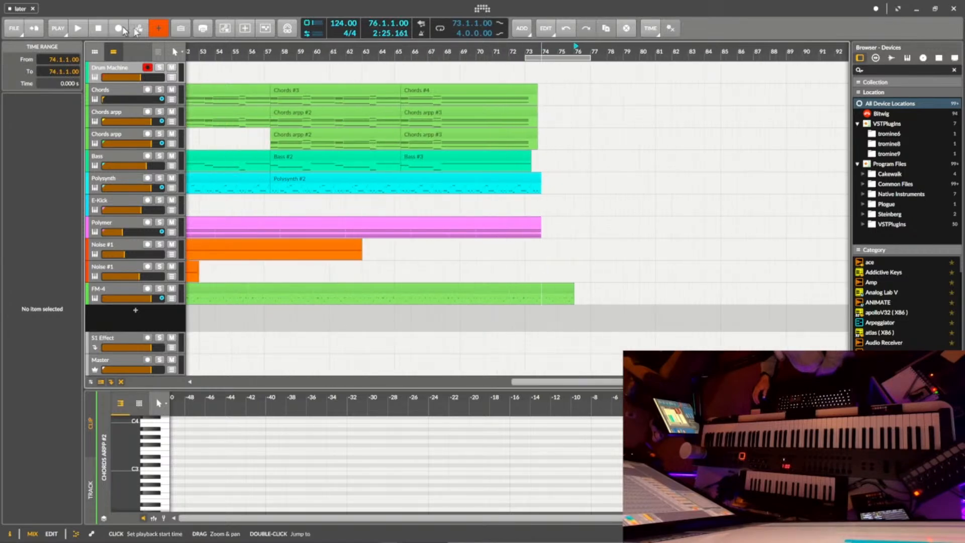
- Save the project again
left_click(21, 31)
left_click(21, 32)
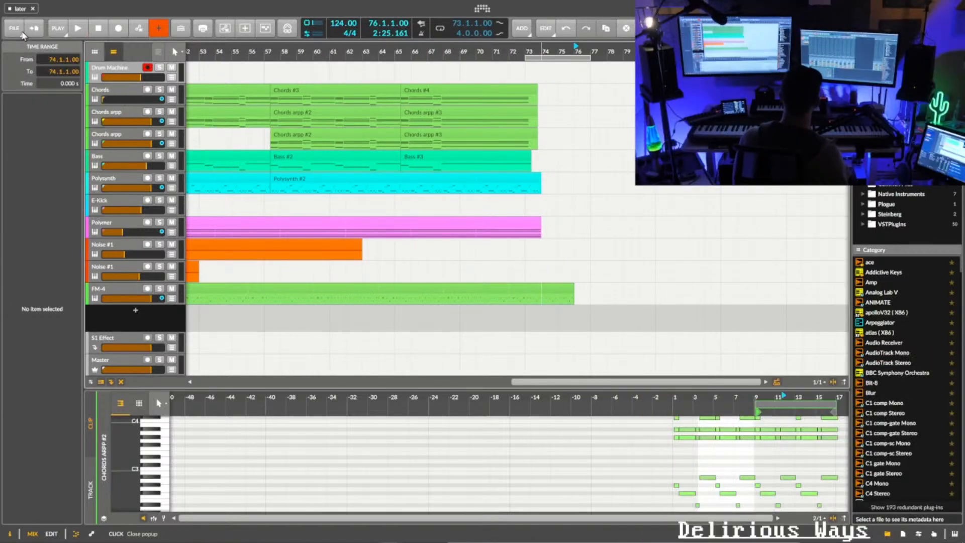
left_click(21, 31)
left_click(24, 75)
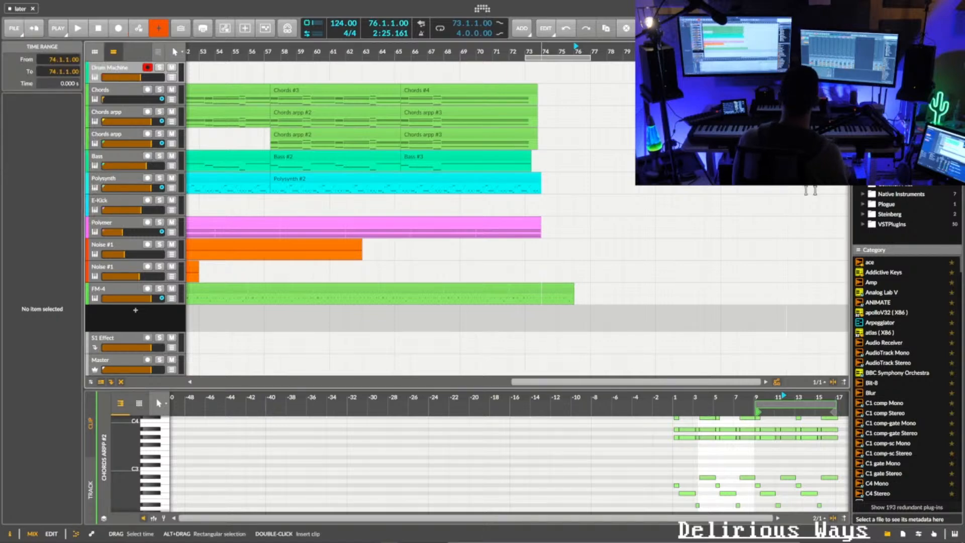